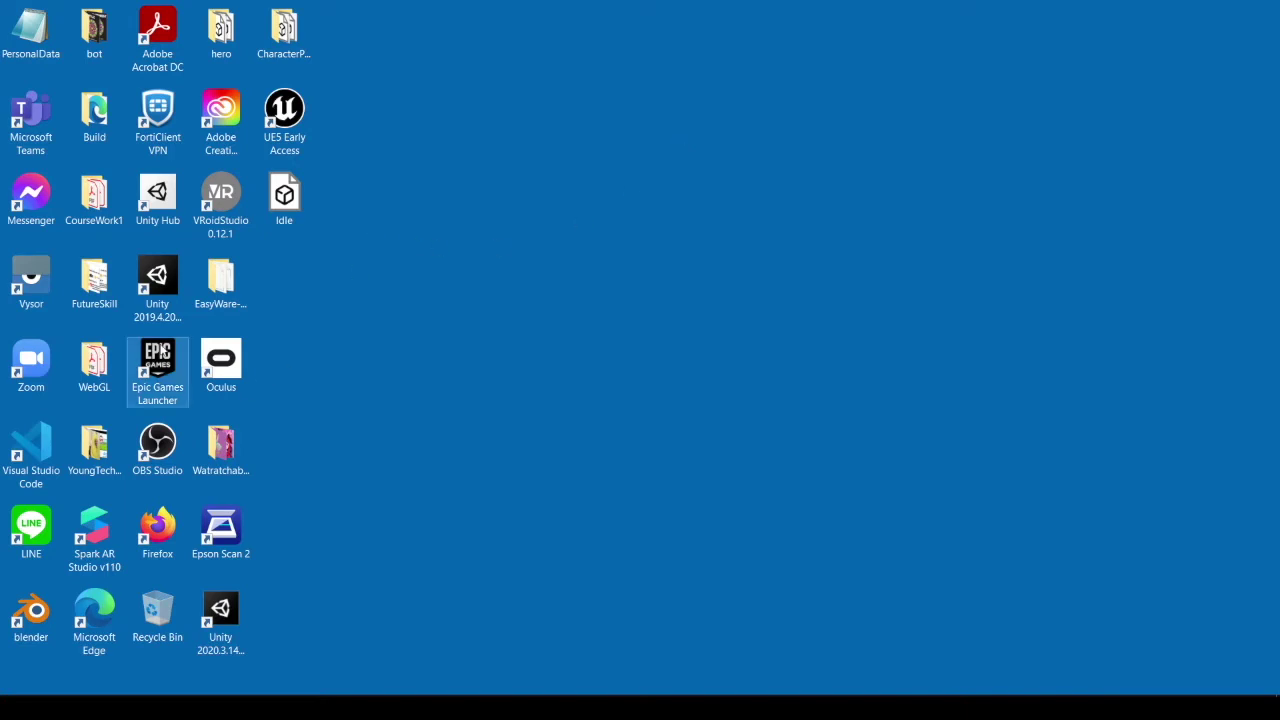
Launch the Epic Games Launcher from its desktop shortcut.
double_click(157, 372)
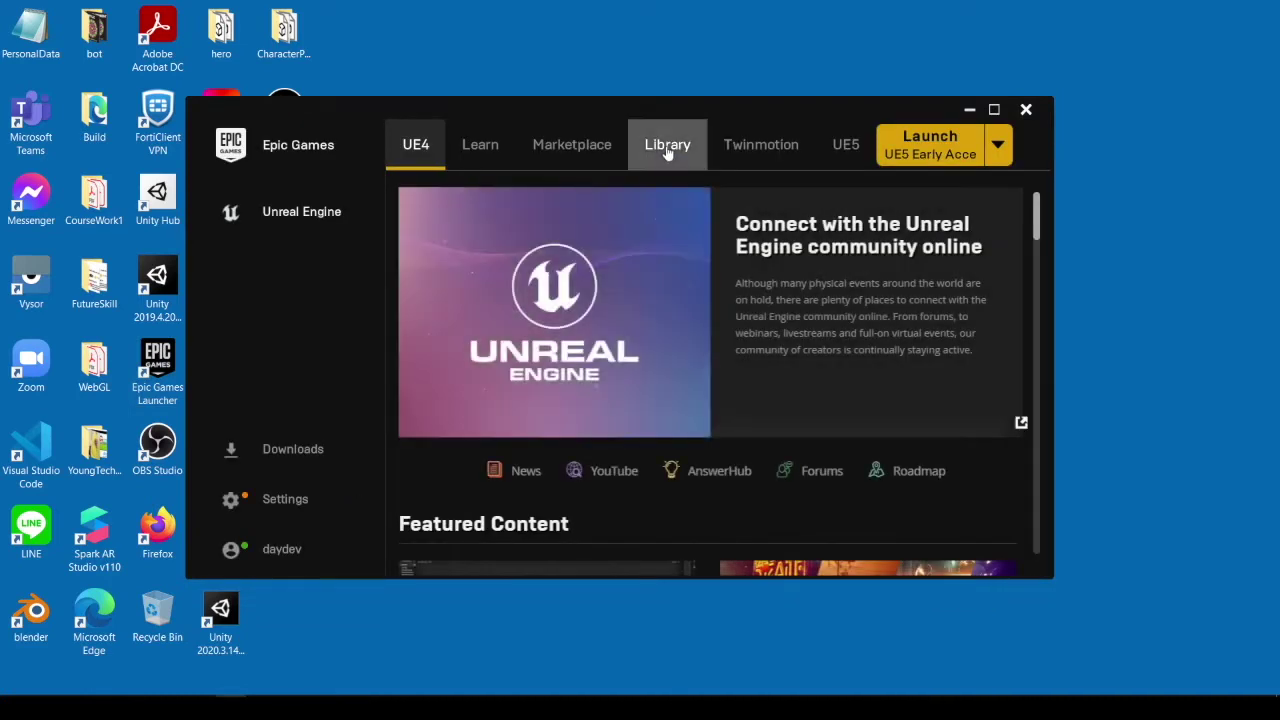
Launch engine 5.0.0 Early Access 2 from the Library and minimise the launcher.
left_click(667, 150)
left_click(564, 317)
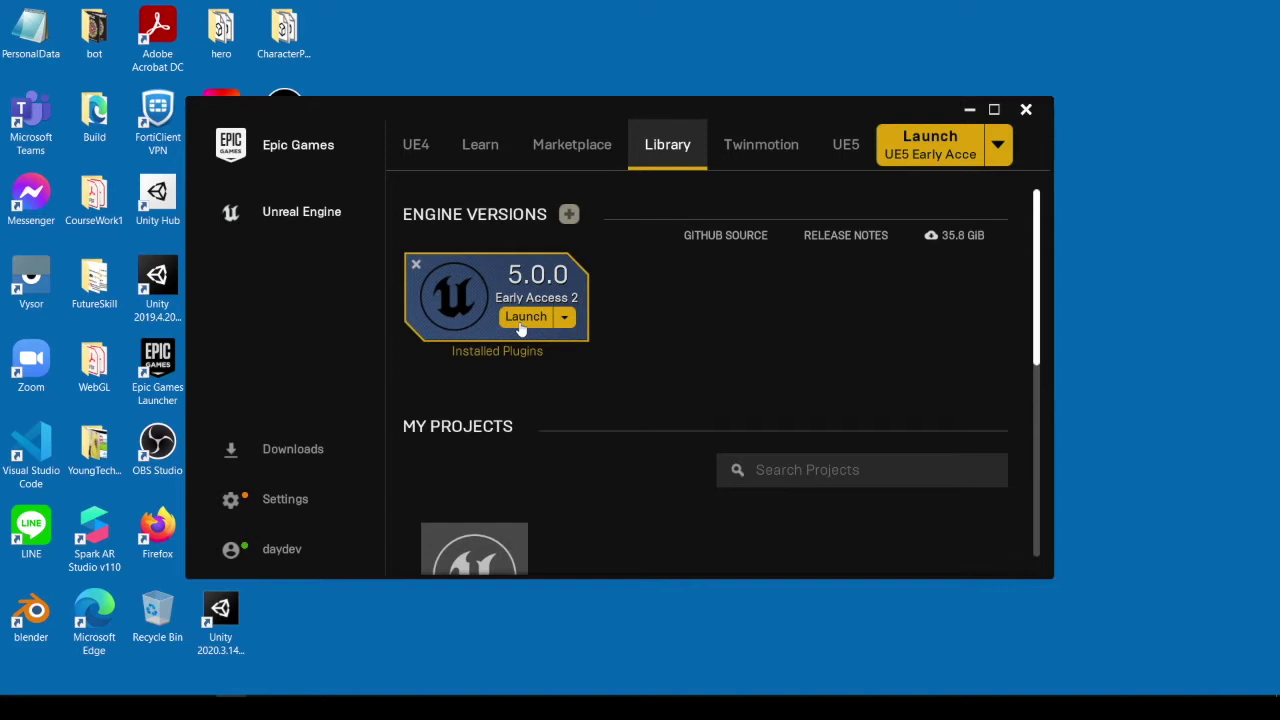
left_click(519, 318)
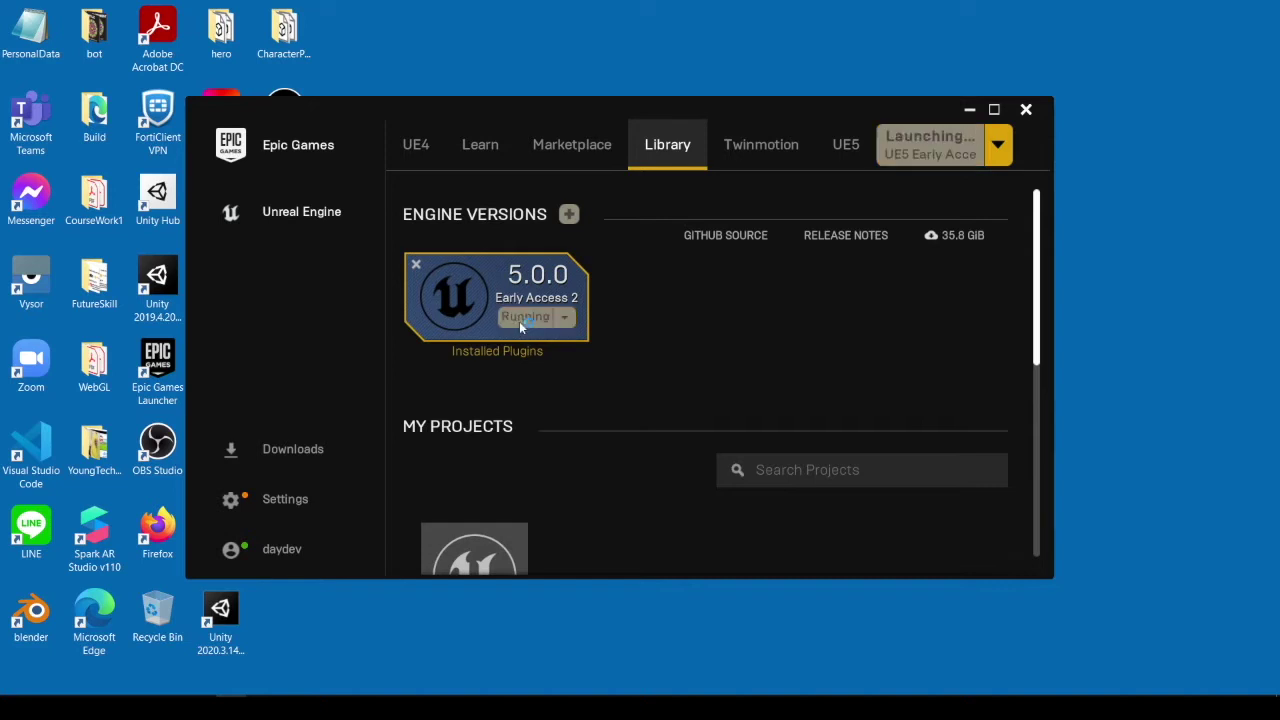
left_click(968, 110)
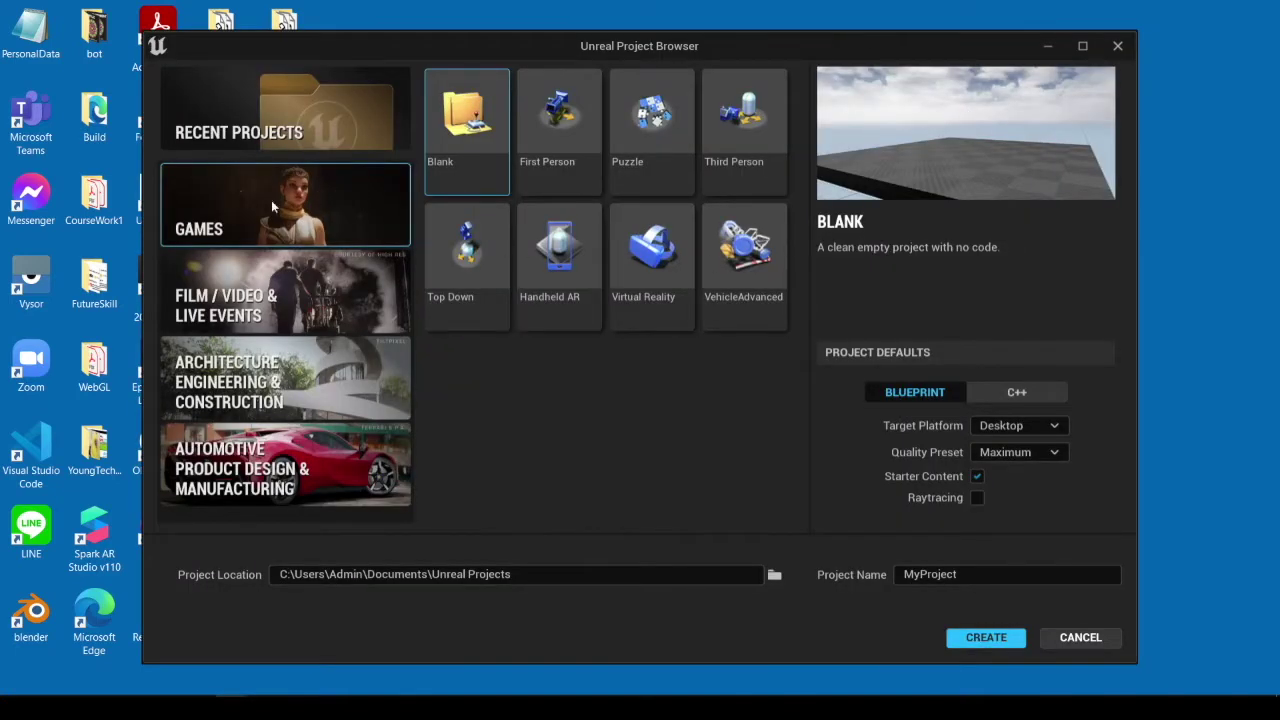
Preview the Games templates: First Person, Puzzle, Third Person, Top Down, Handheld AR, VR, VehicleAdvanced.
left_click(560, 175)
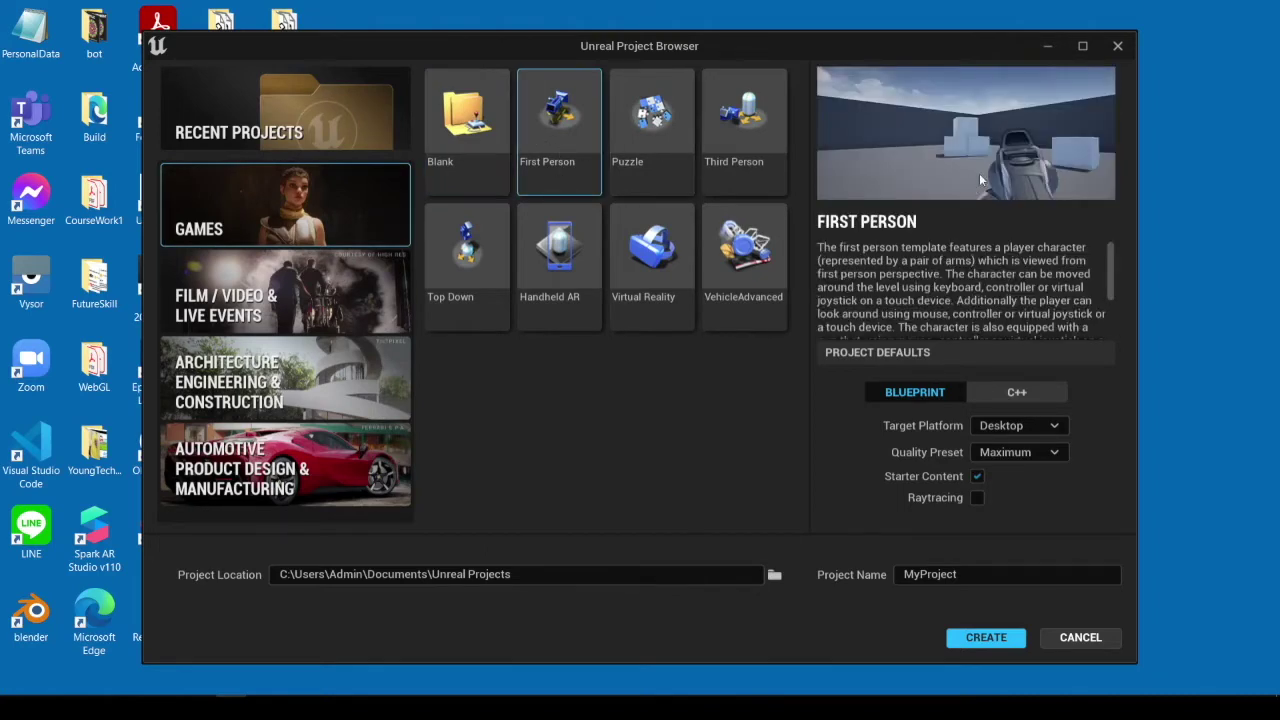
left_click(682, 148)
left_click(741, 146)
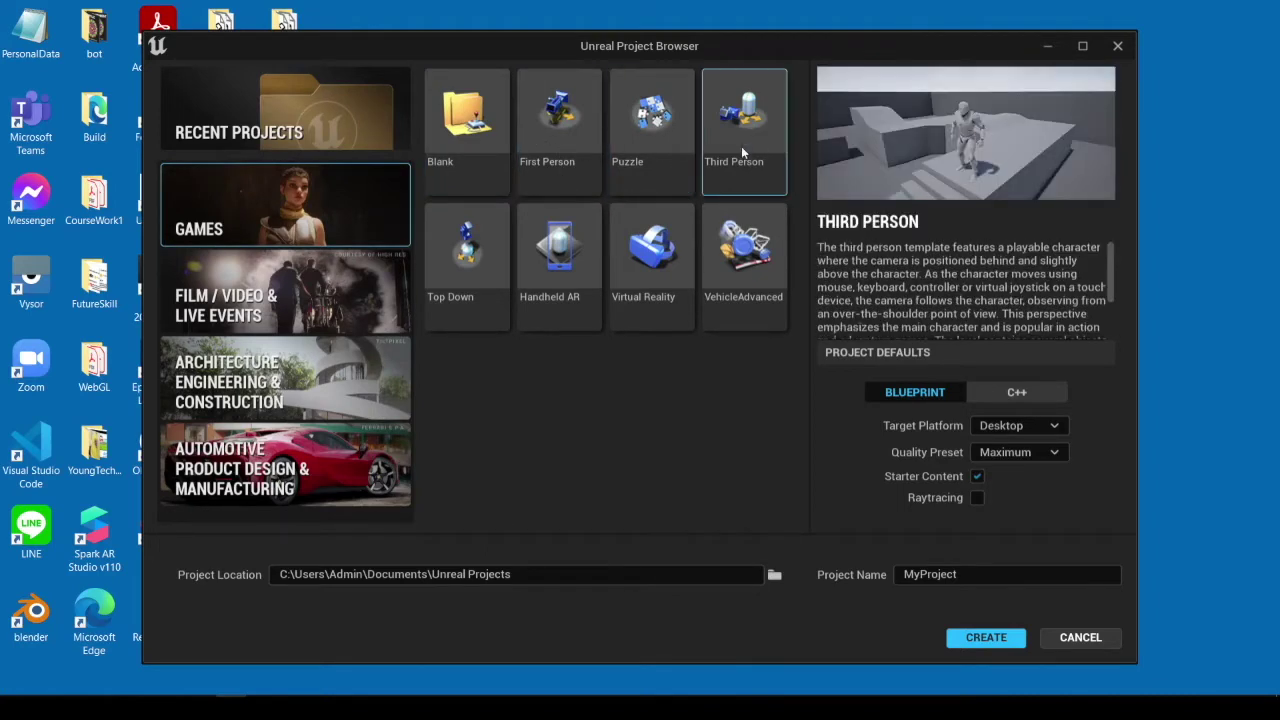
left_click(477, 250)
left_click(560, 256)
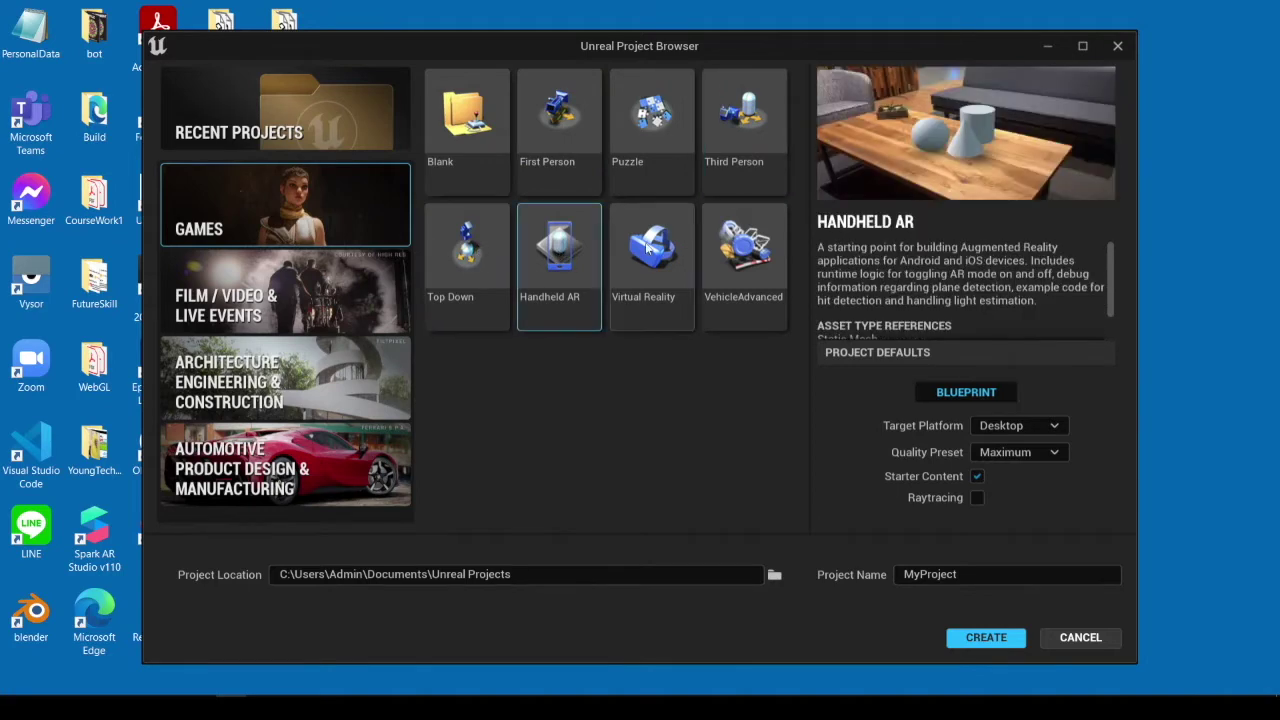
left_click(650, 258)
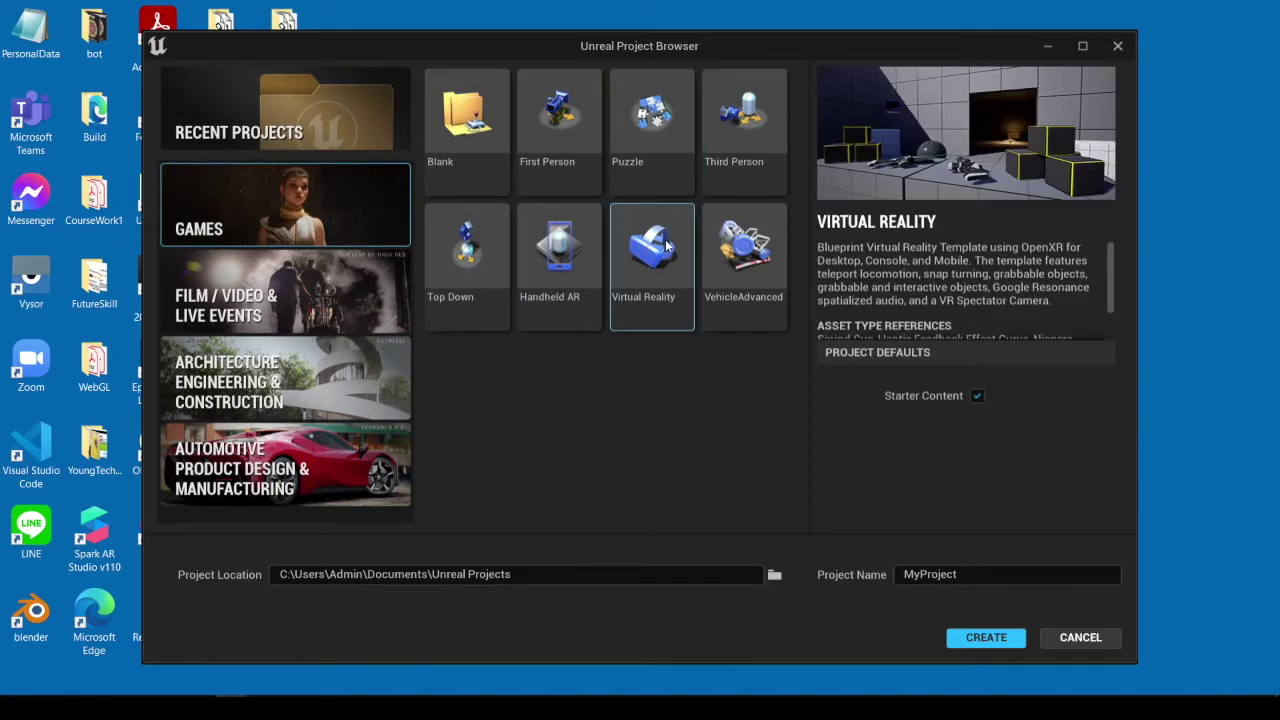
left_click(758, 254)
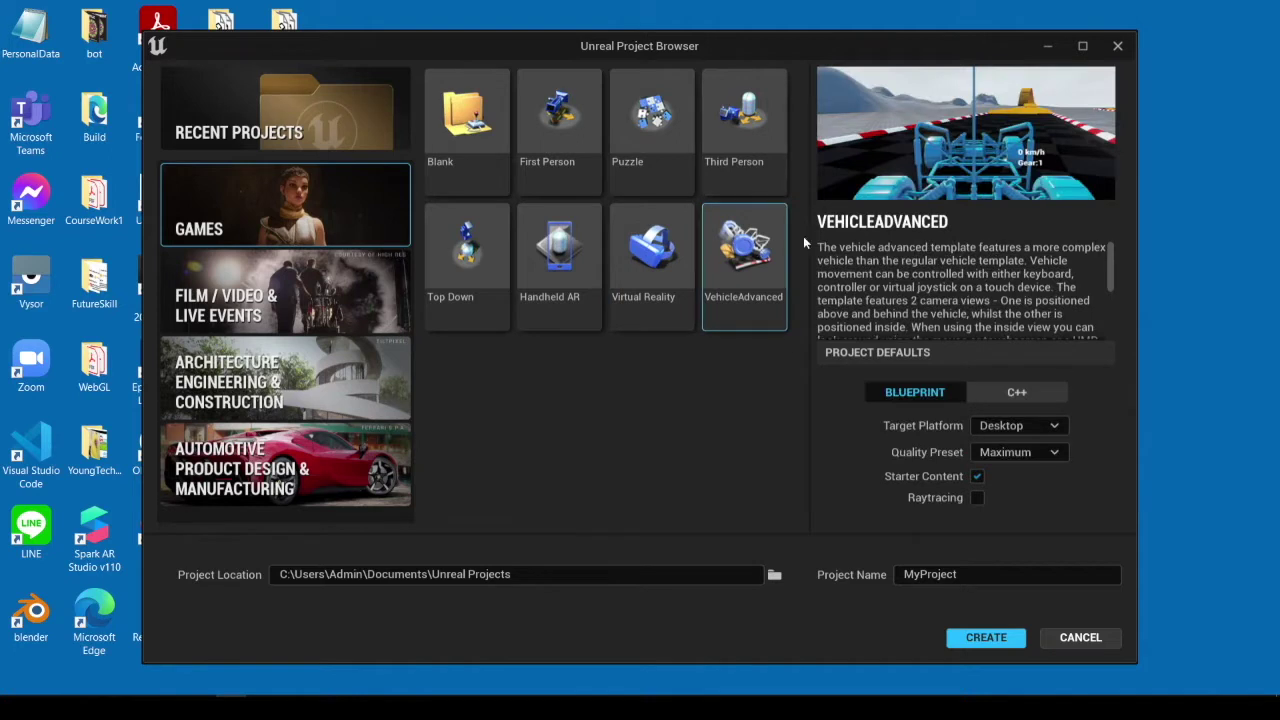
Browse the Film / Video & Live Events templates: Virtual Production, DMX and InCameraVFX.
left_click(337, 294)
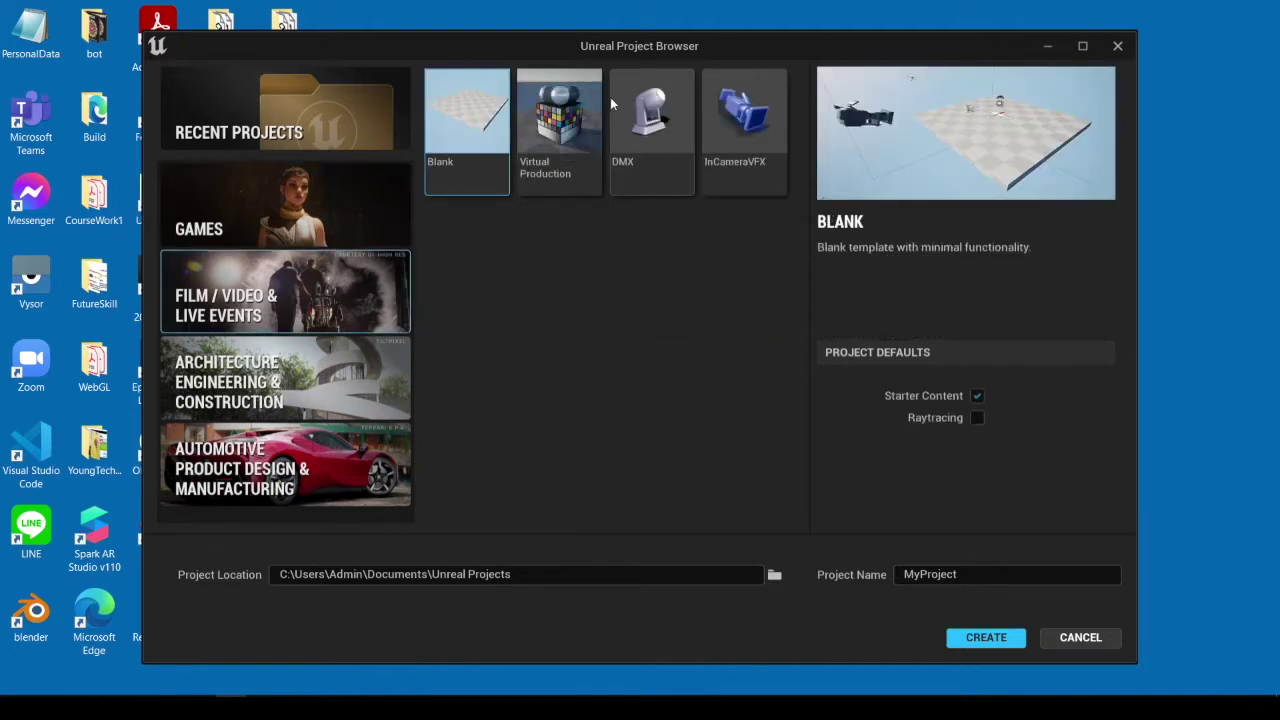
left_click(560, 140)
left_click(666, 127)
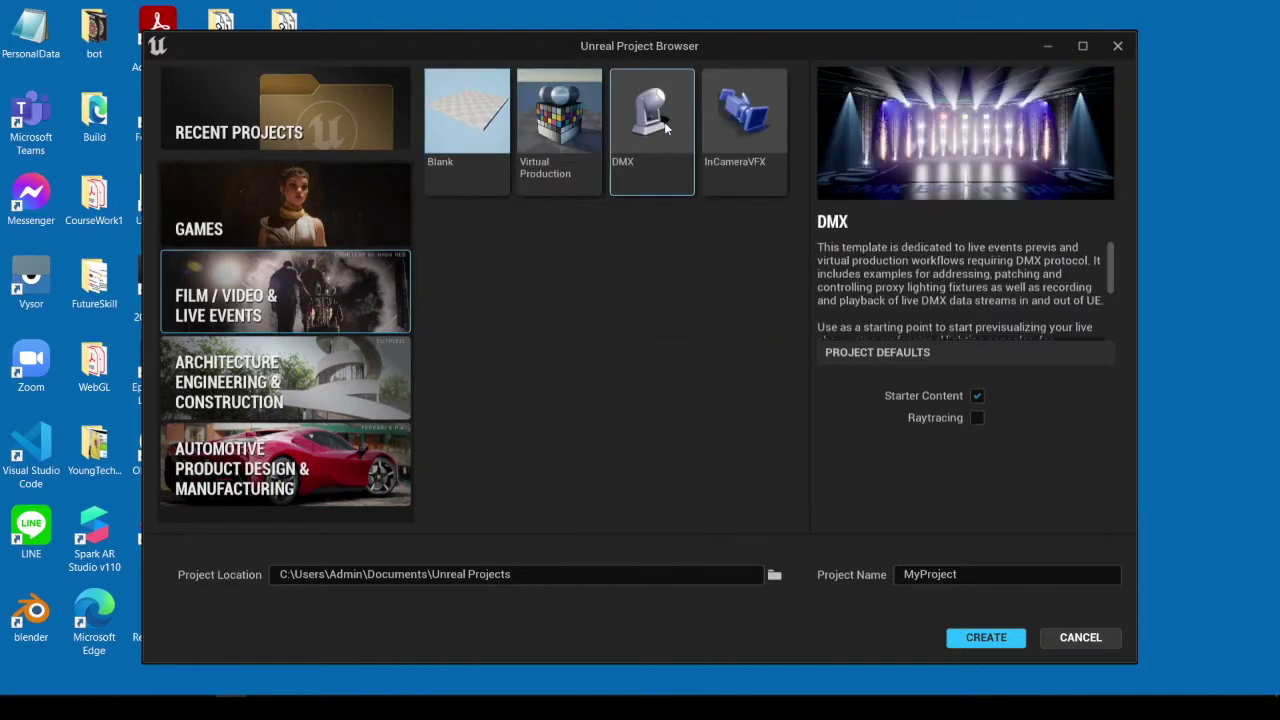
left_click(745, 128)
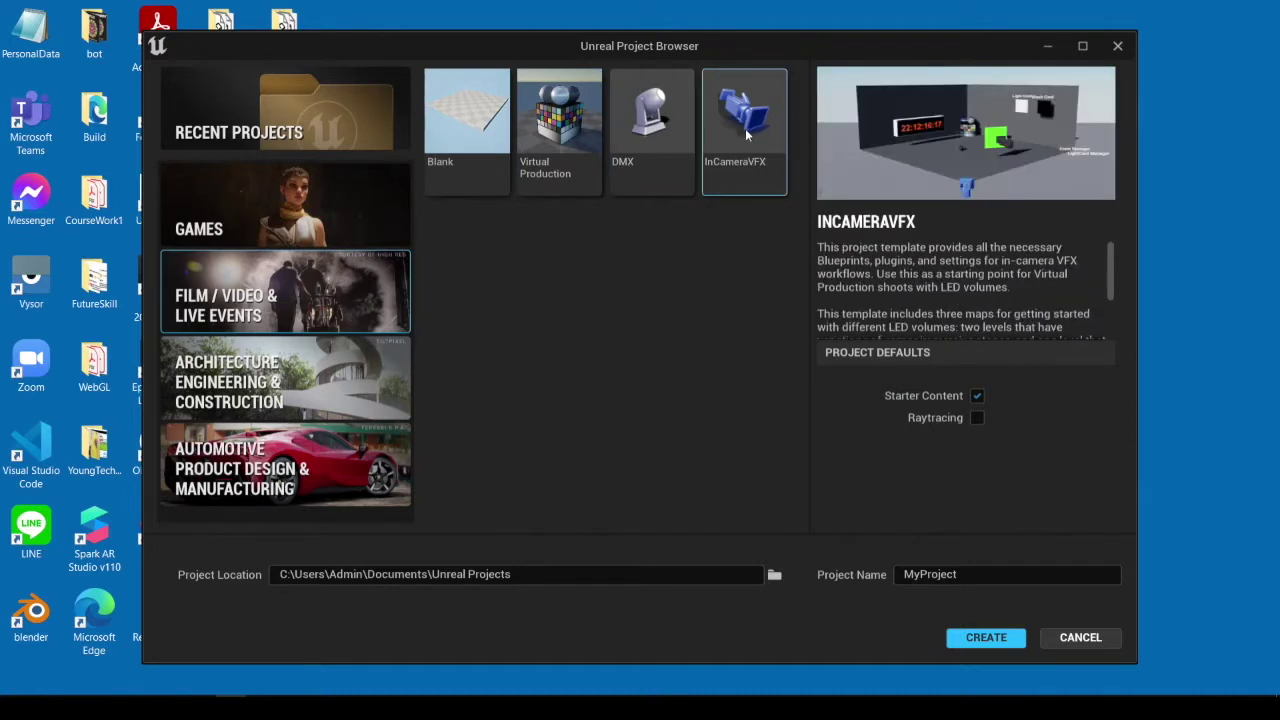
Review the Architecture and Automotive templates, including Photo Studio and Product Configurator, then return to Games.
left_click(316, 385)
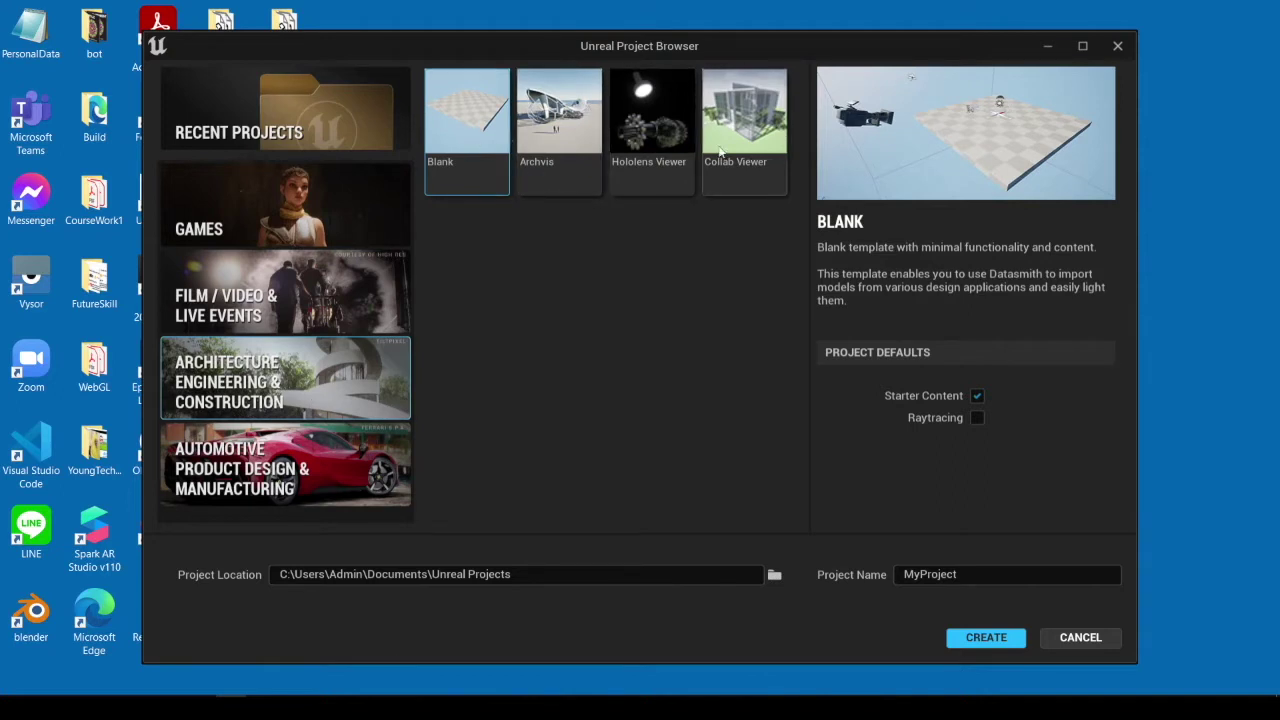
left_click(370, 472)
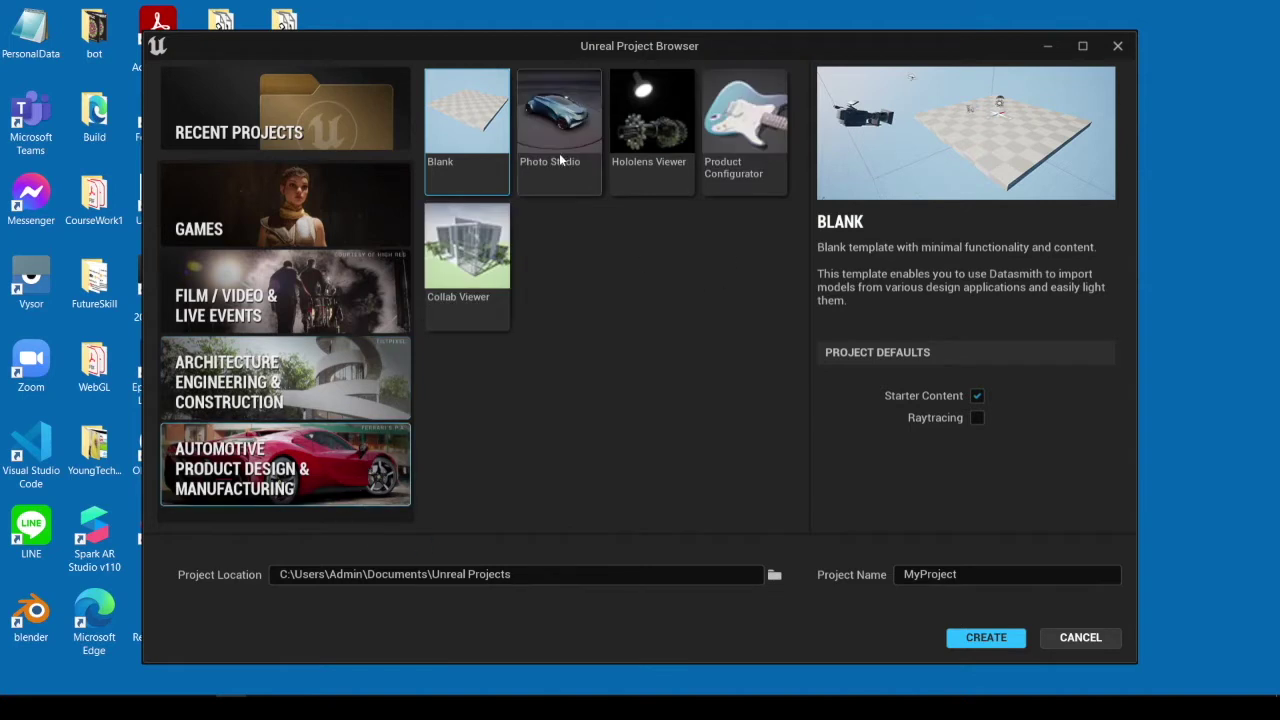
left_click(566, 141)
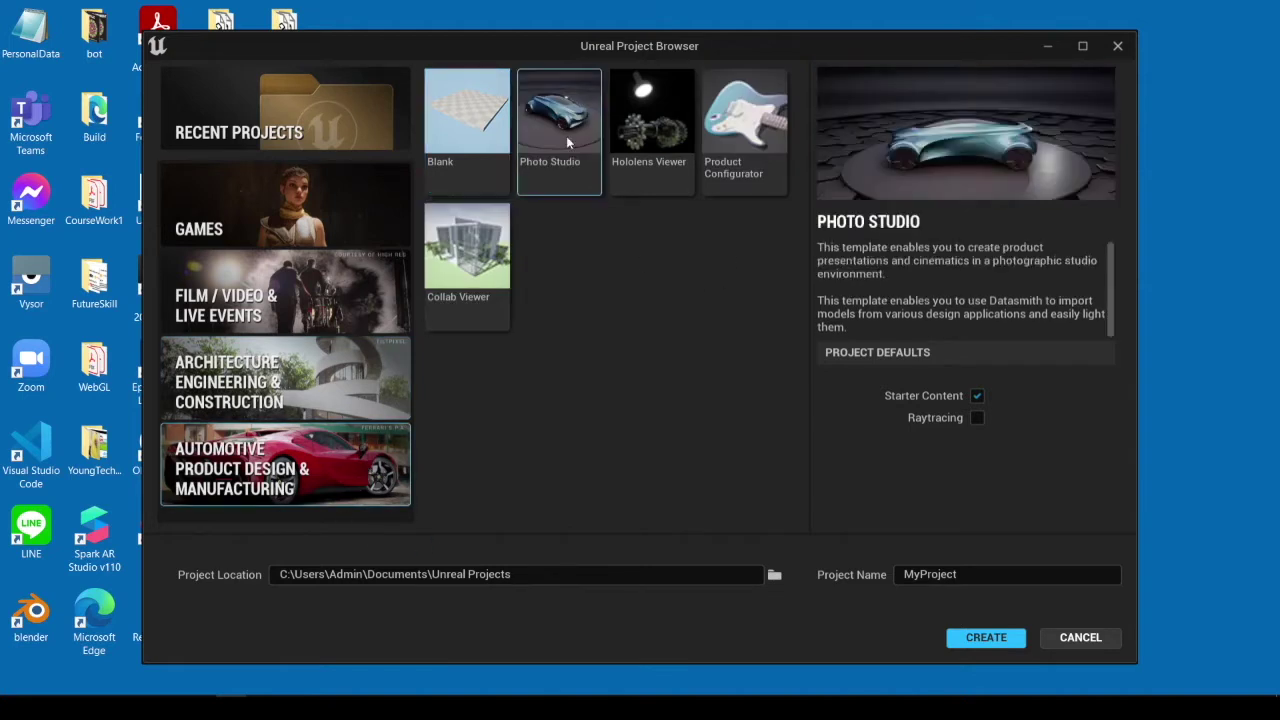
left_click(665, 117)
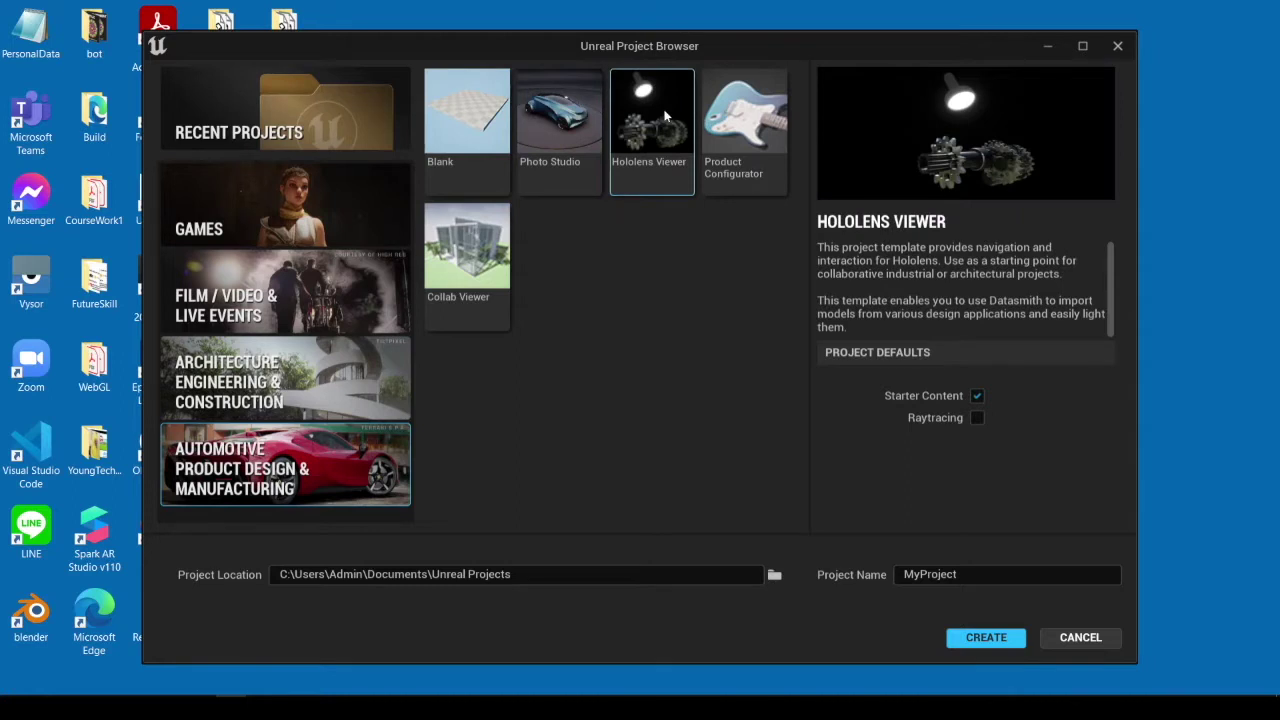
left_click(729, 118)
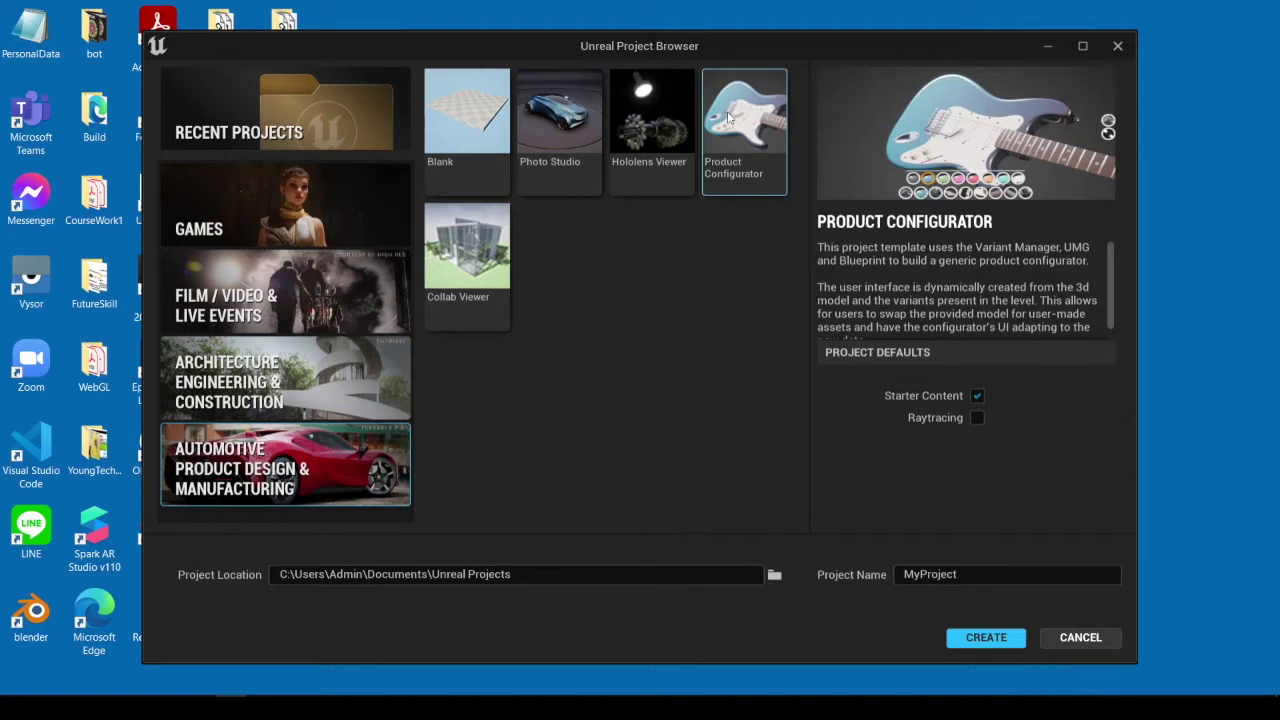
left_click(305, 231)
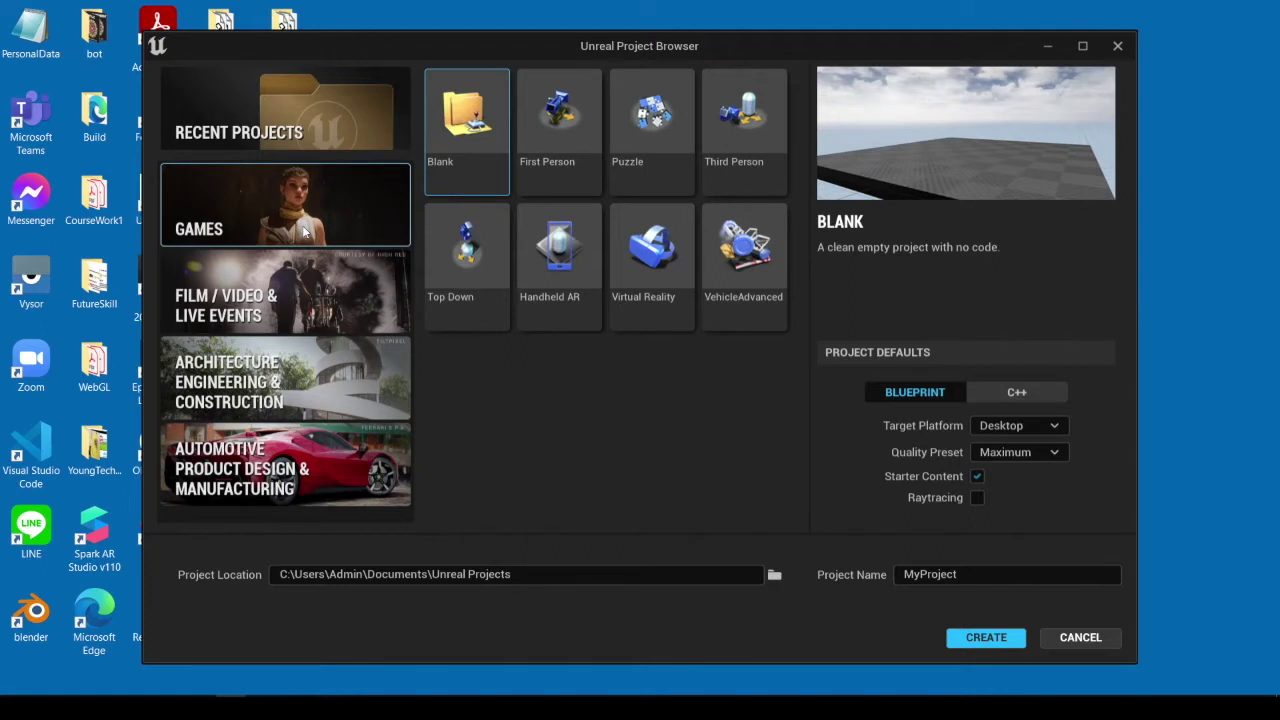
Create a Third Person Blueprint project targeting Desktop with the Scalable quality preset.
left_click(760, 133)
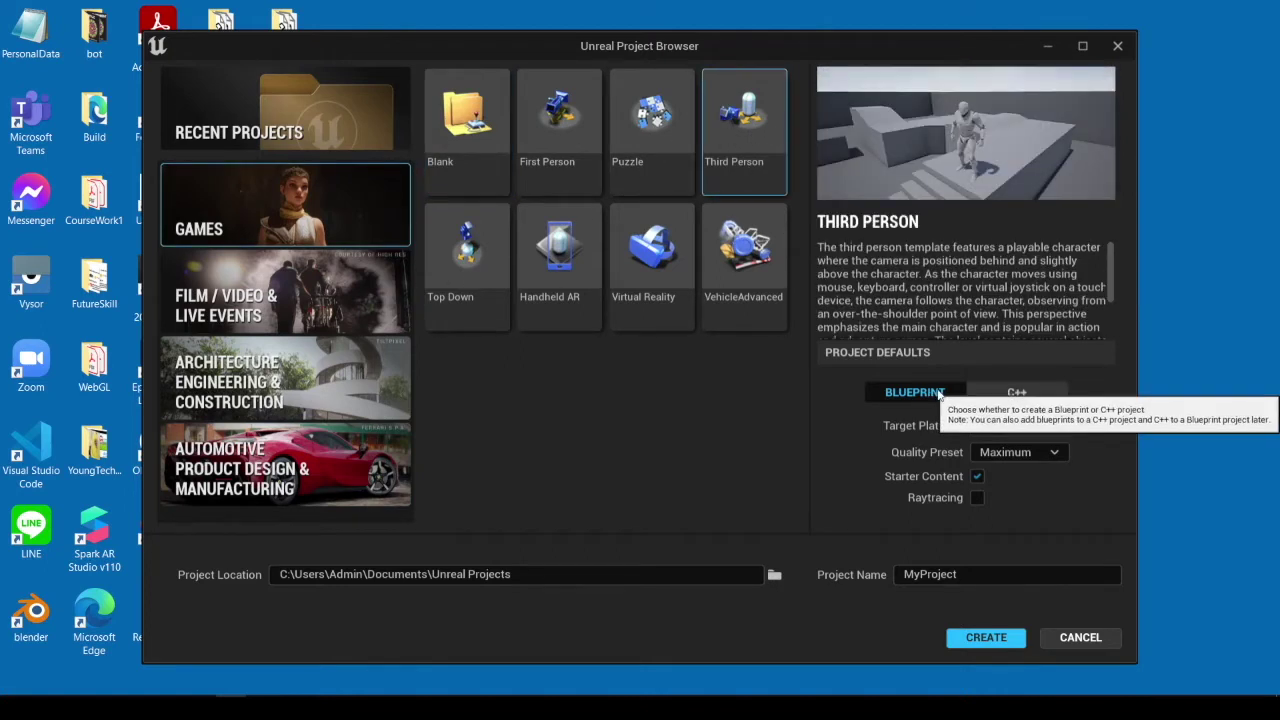
left_click(1039, 392)
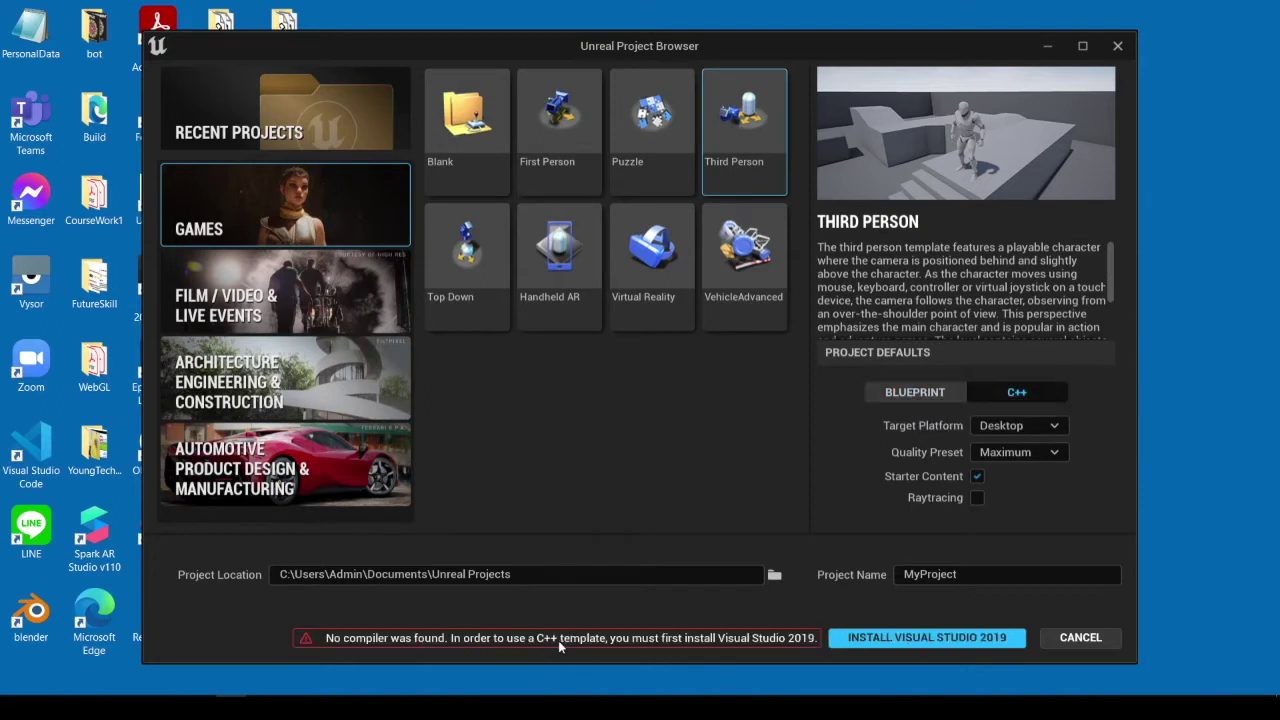
left_click(921, 393)
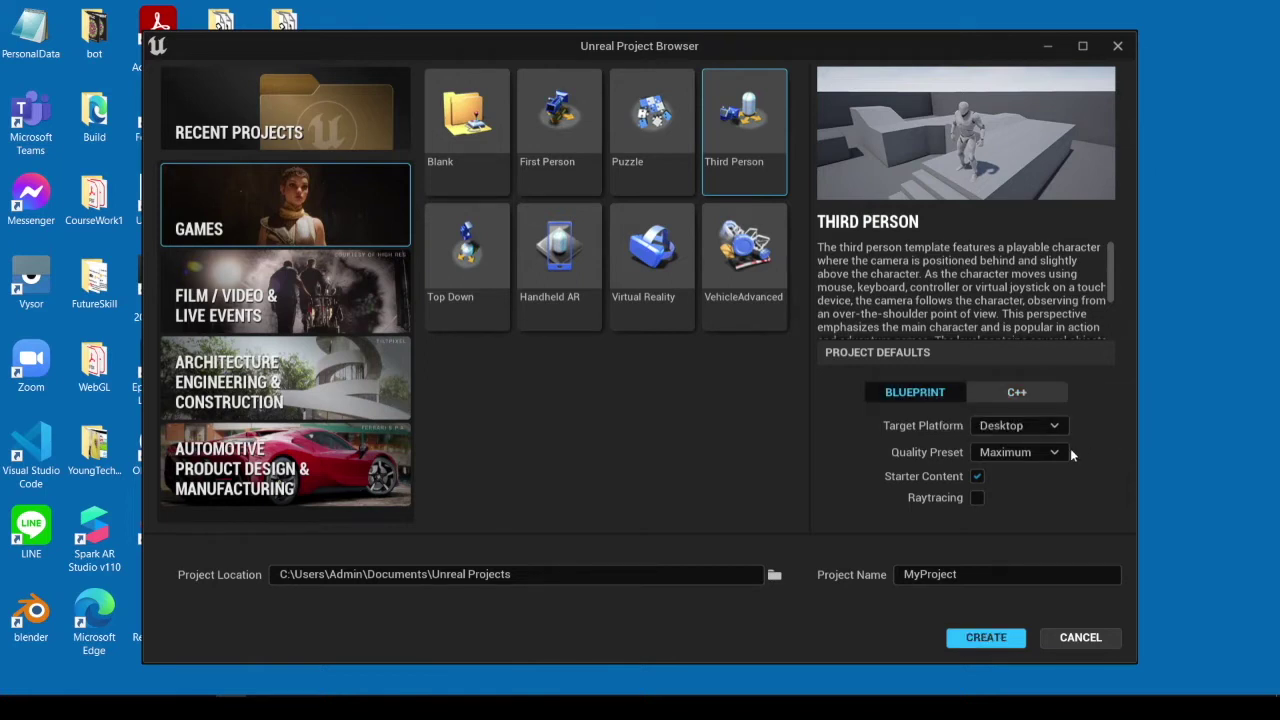
left_click(1035, 428)
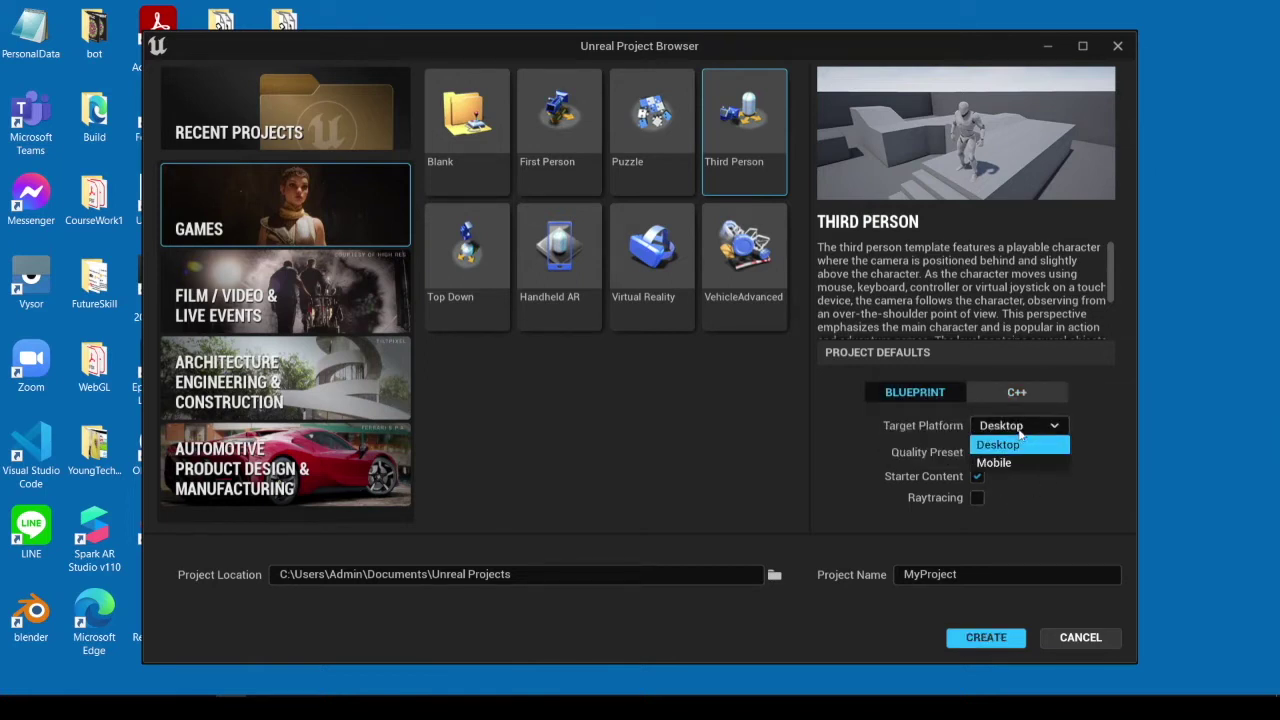
left_click(1116, 482)
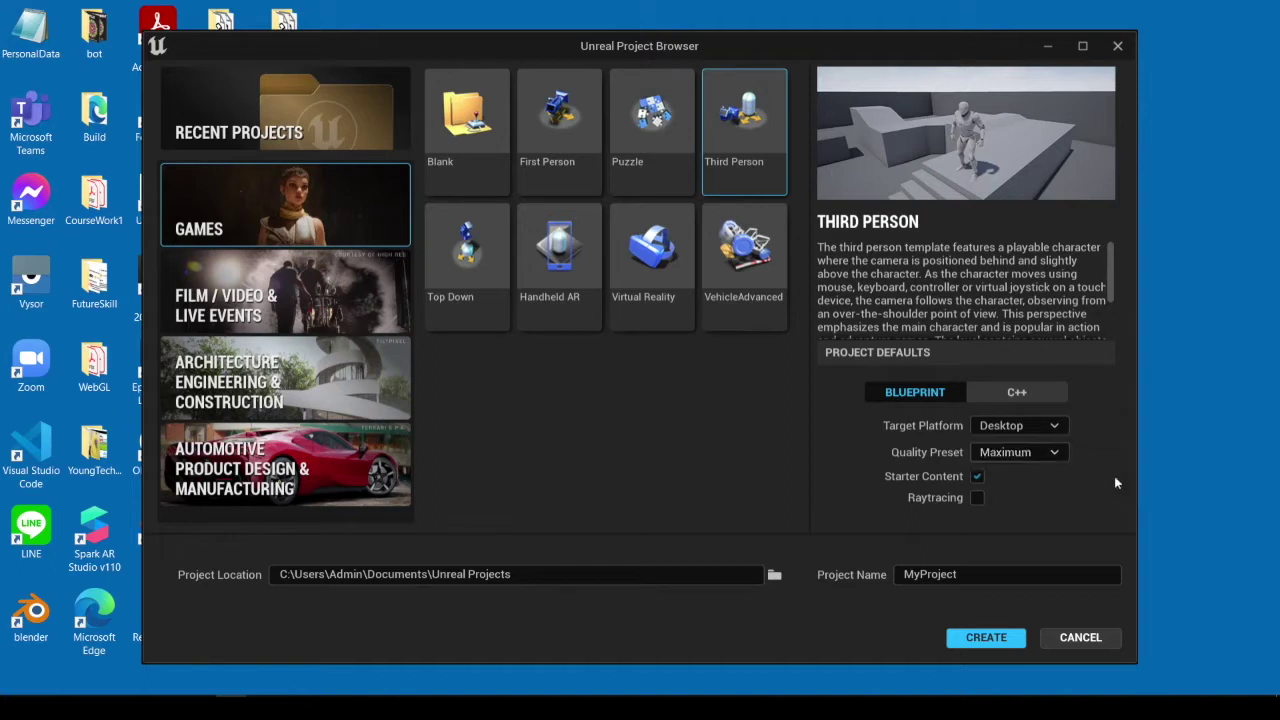
left_click(1062, 452)
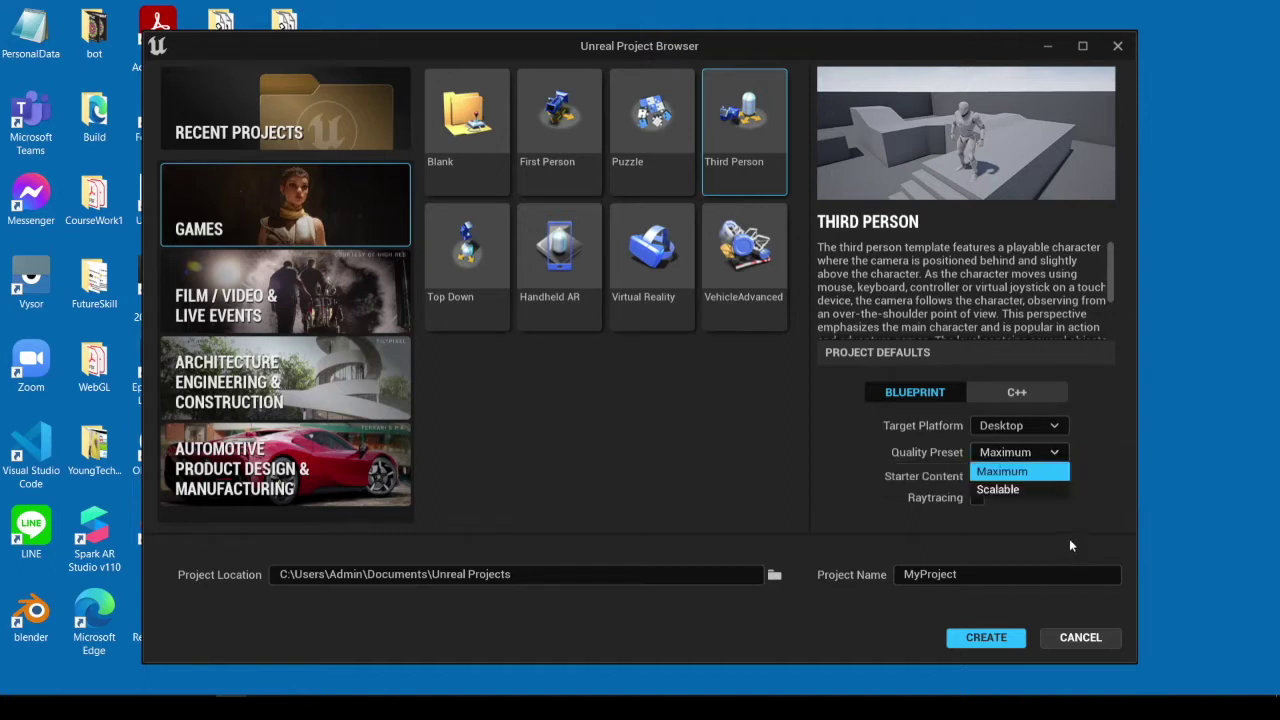
left_click(1003, 490)
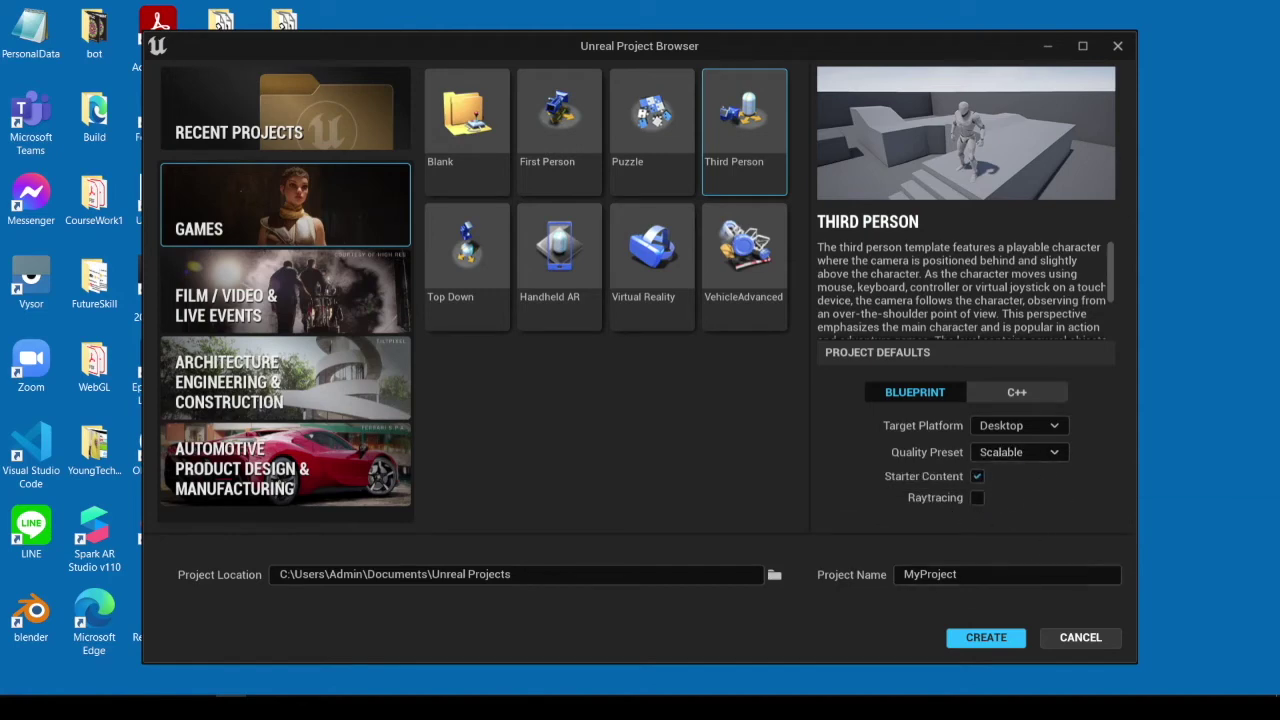
left_click(983, 638)
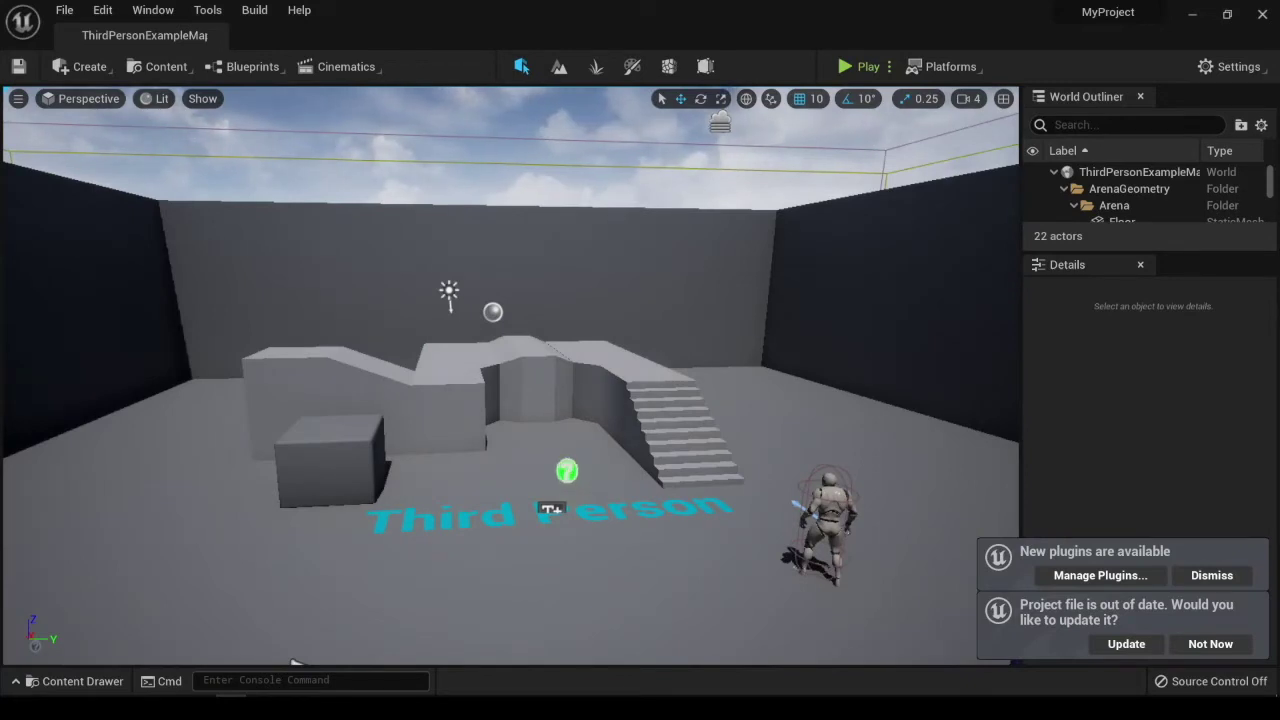
Dismiss the new-plugins notice, update the MyProject project file, and toggle the Content Drawer.
left_click(1206, 577)
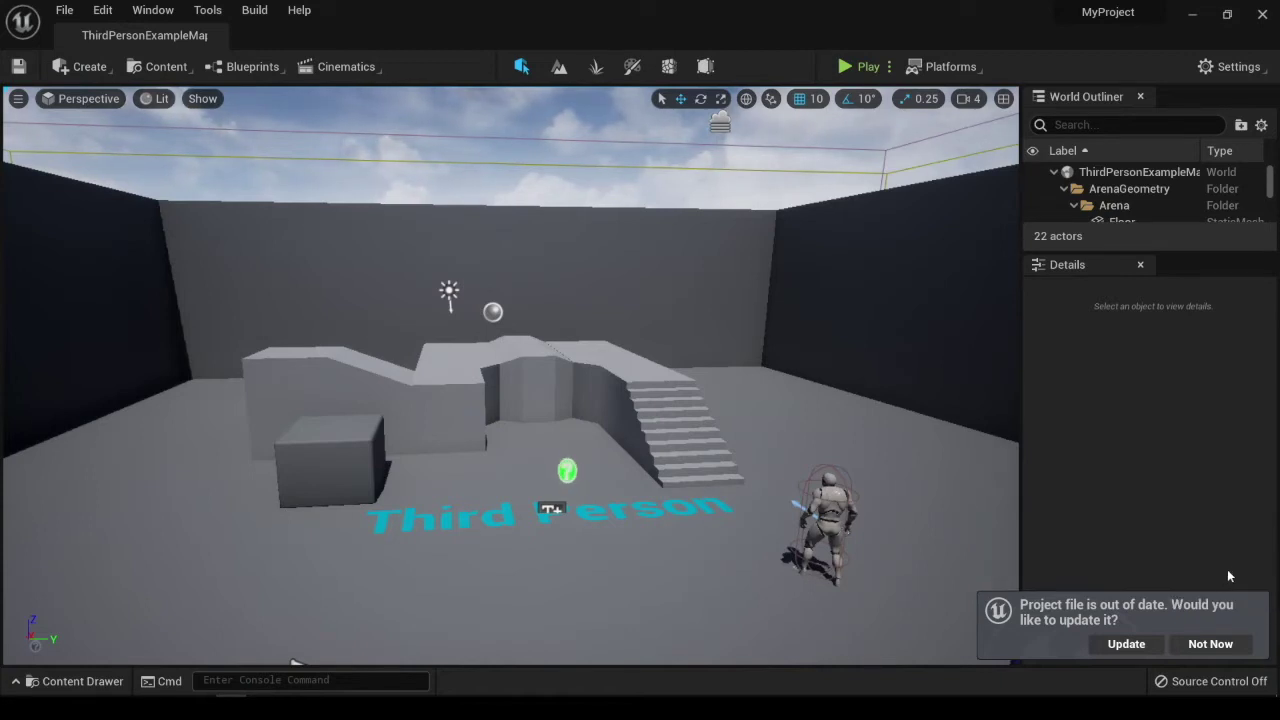
left_click(1121, 648)
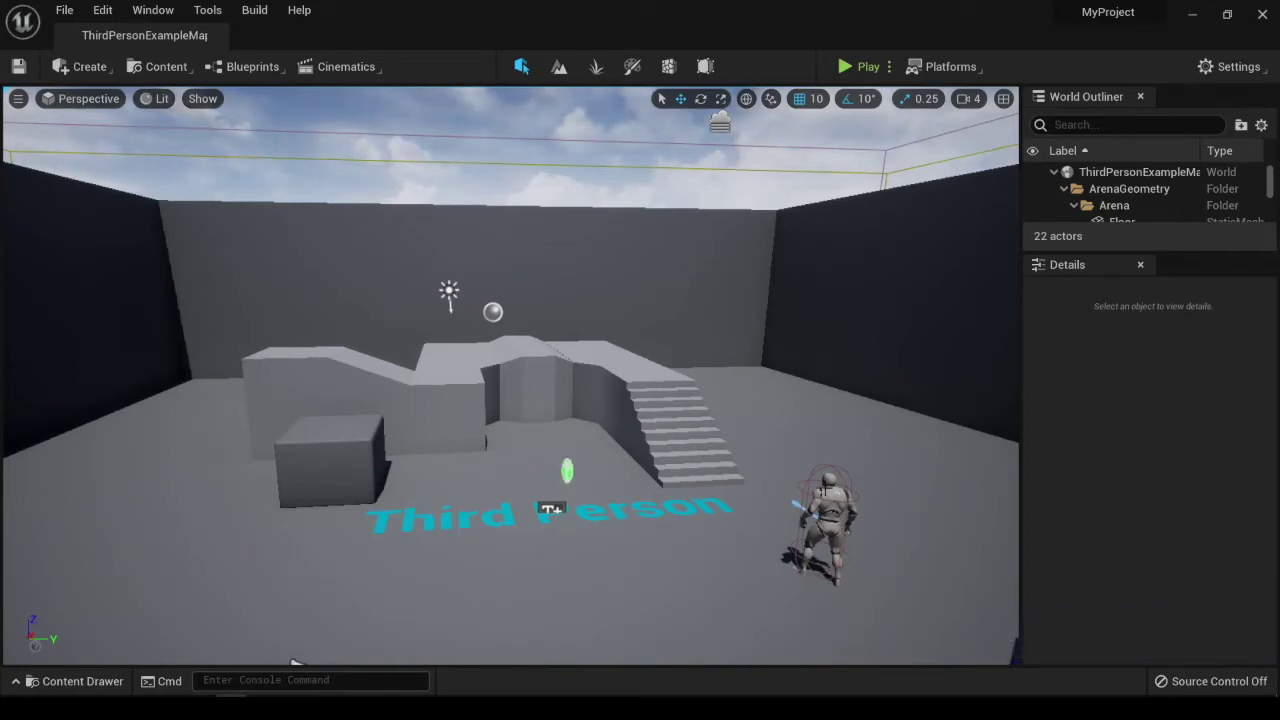
left_click(65, 682)
left_click(65, 682)
left_click(65, 682)
left_click(65, 682)
left_click(65, 682)
left_click(65, 682)
left_click(65, 682)
left_click(65, 682)
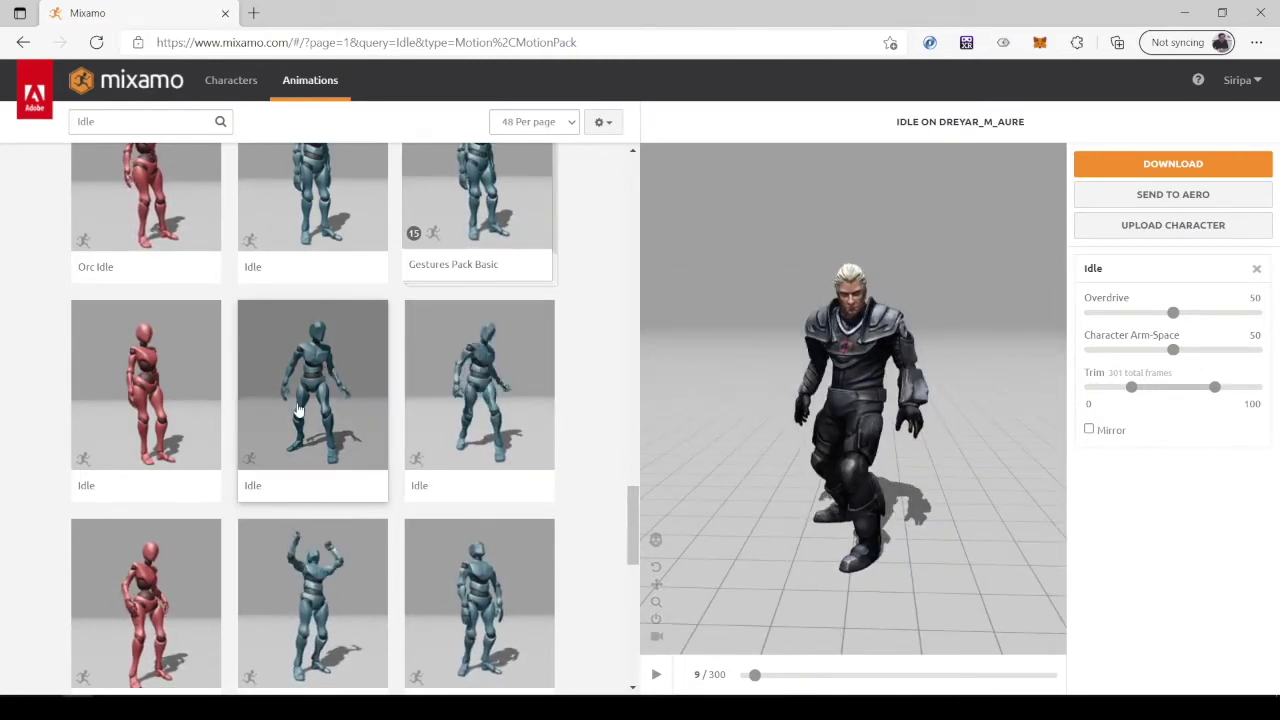
Search Mixamo for 'Plstal Walk', then change the search to 'Plstal Run'.
left_click(28, 45)
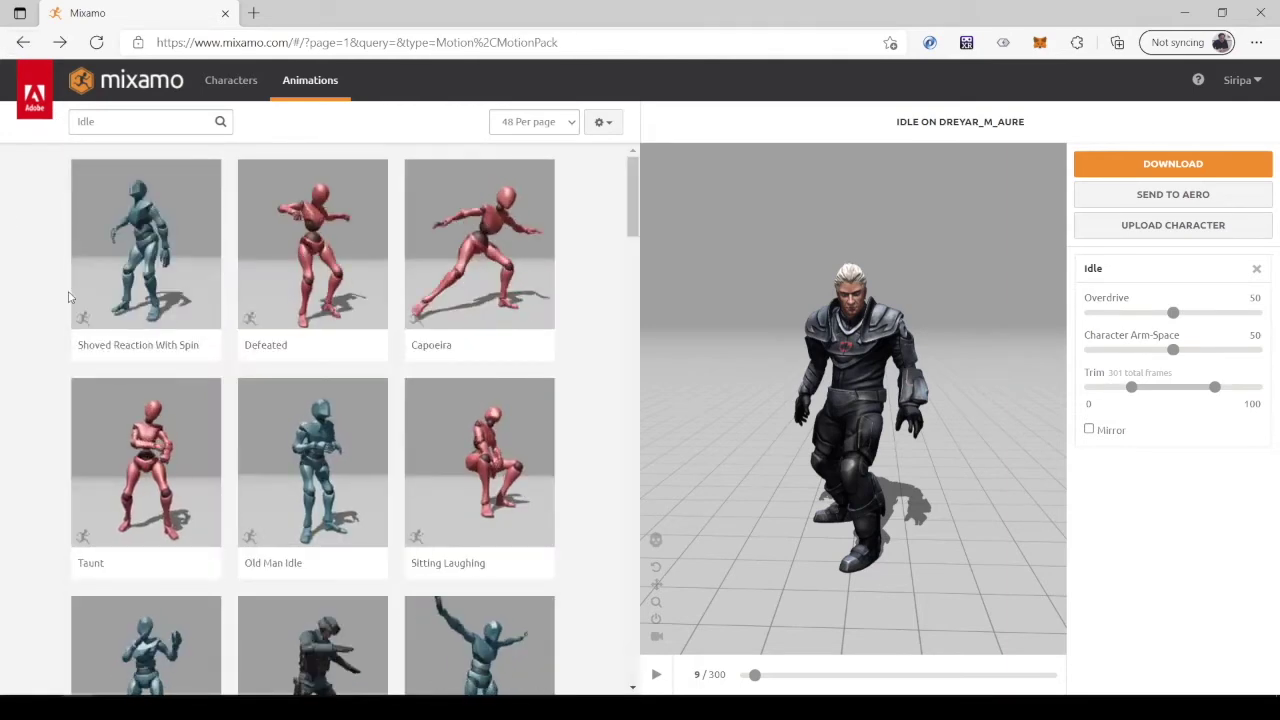
left_click(140, 121)
key("ctrl+a")
type("Plstal W")
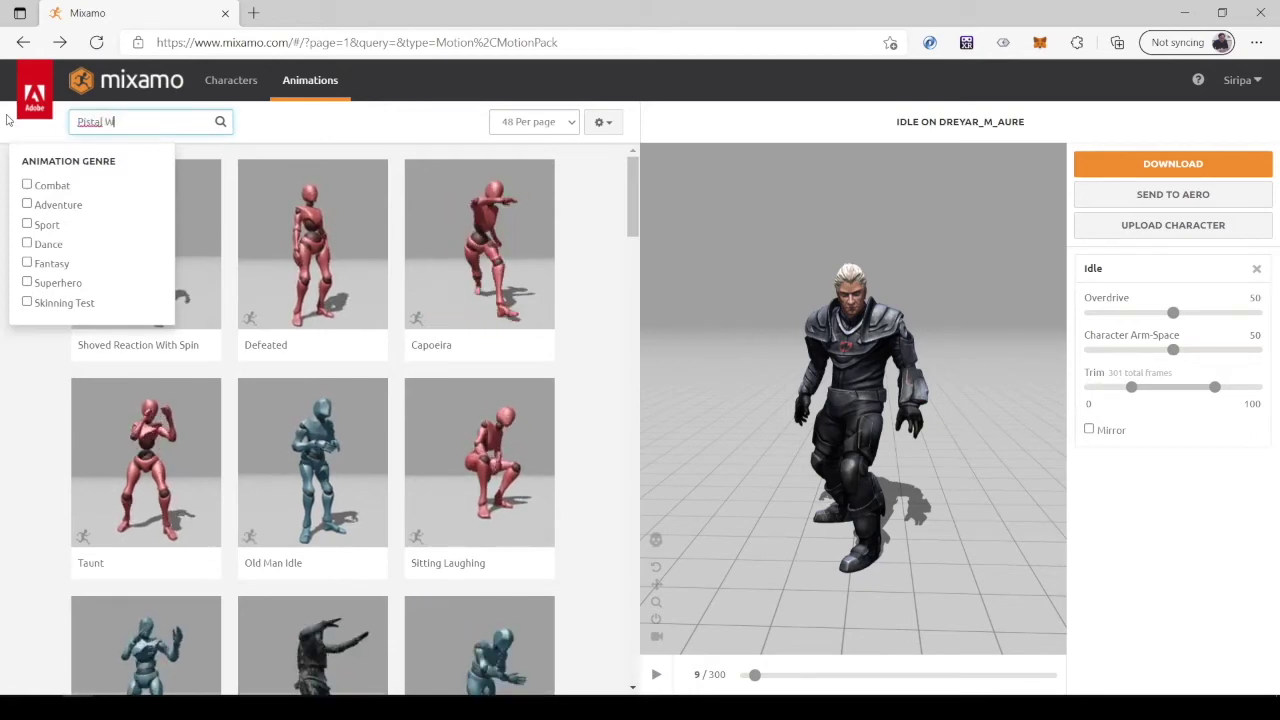
type("alk")
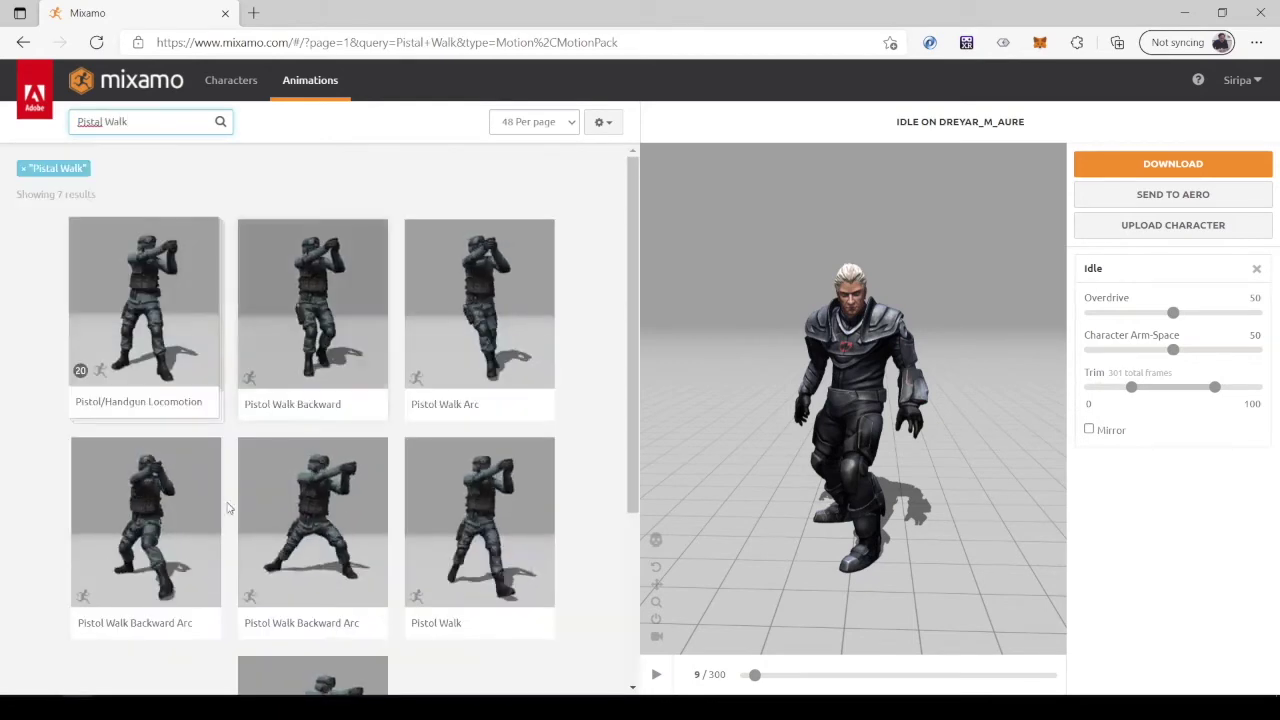
double_click(117, 121)
type("Run")
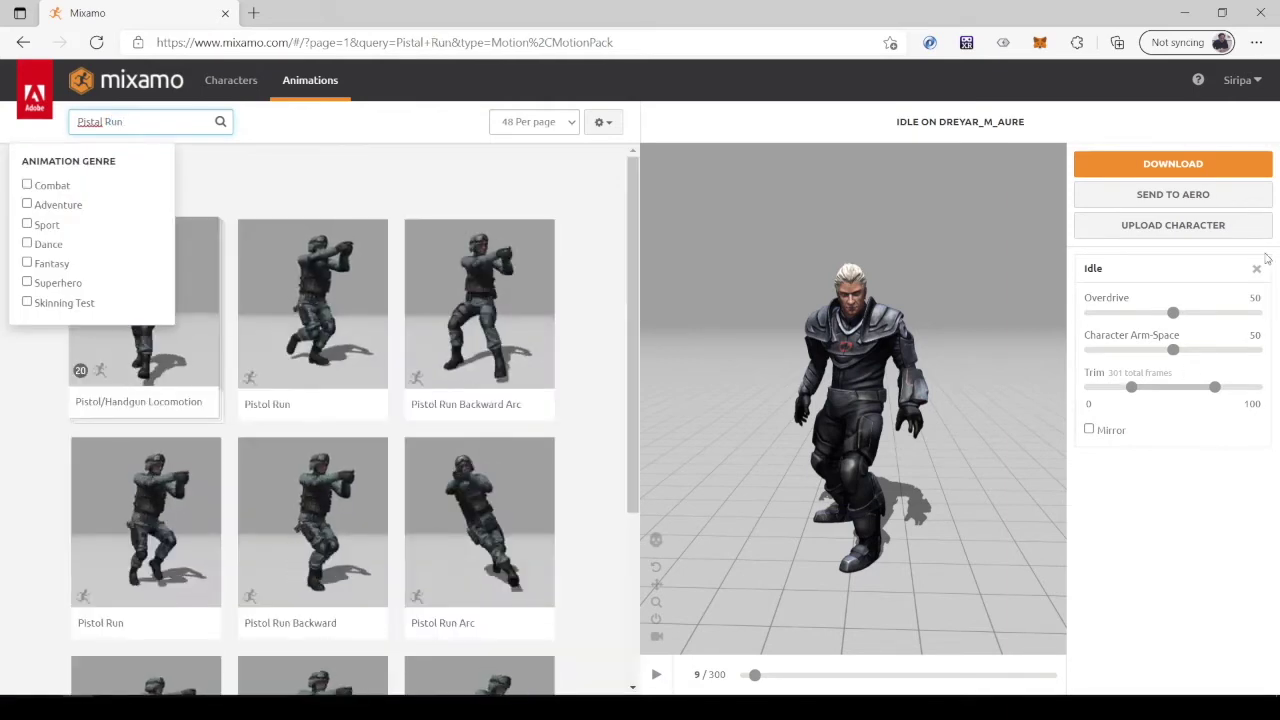
Download the previewed animation as FBX with skin at 30 fps.
left_click(1202, 170)
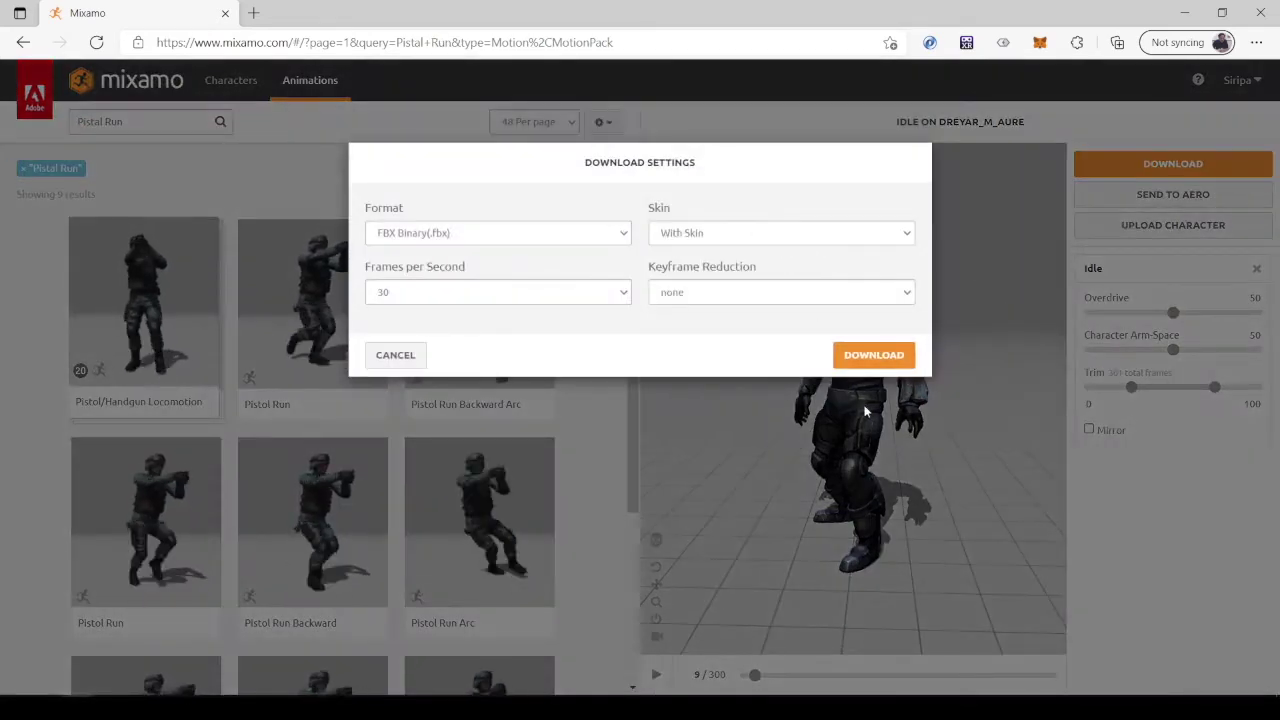
left_click(392, 355)
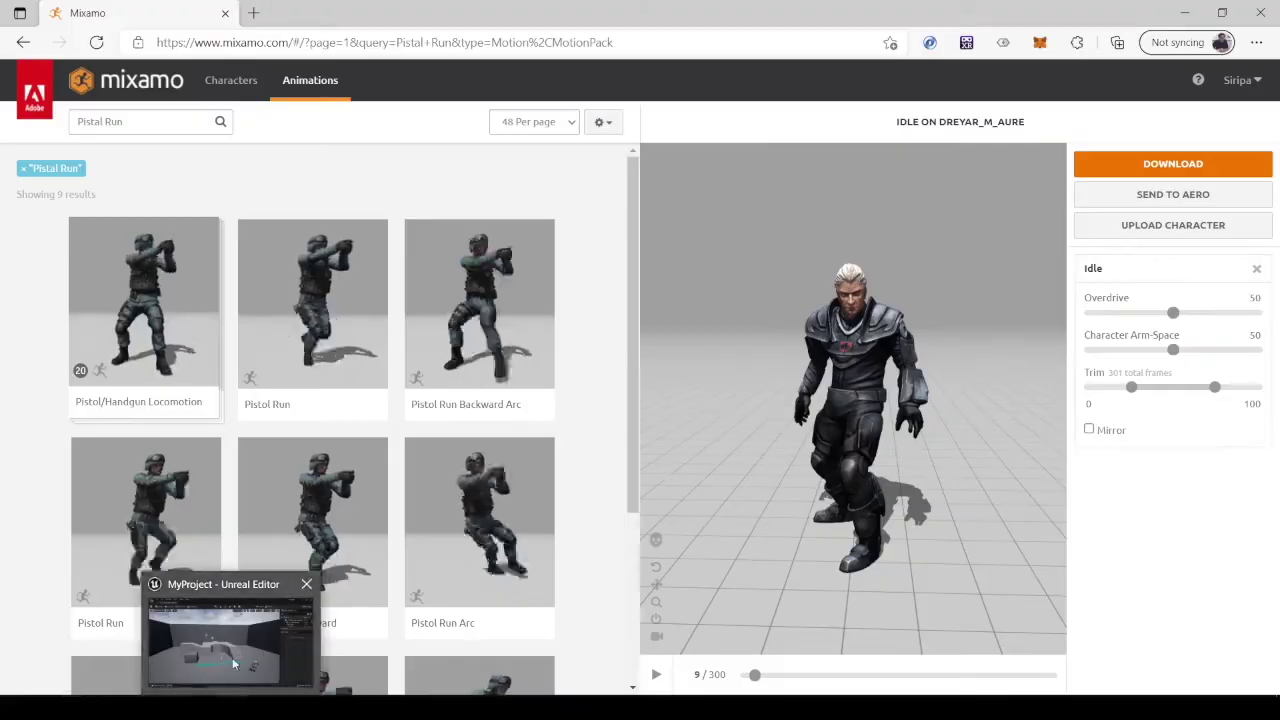
left_click(295, 662)
Rename dreyar_m_aure to Player and import it into ThirdPersonBP with default FBX options.
key("ctrl+space")
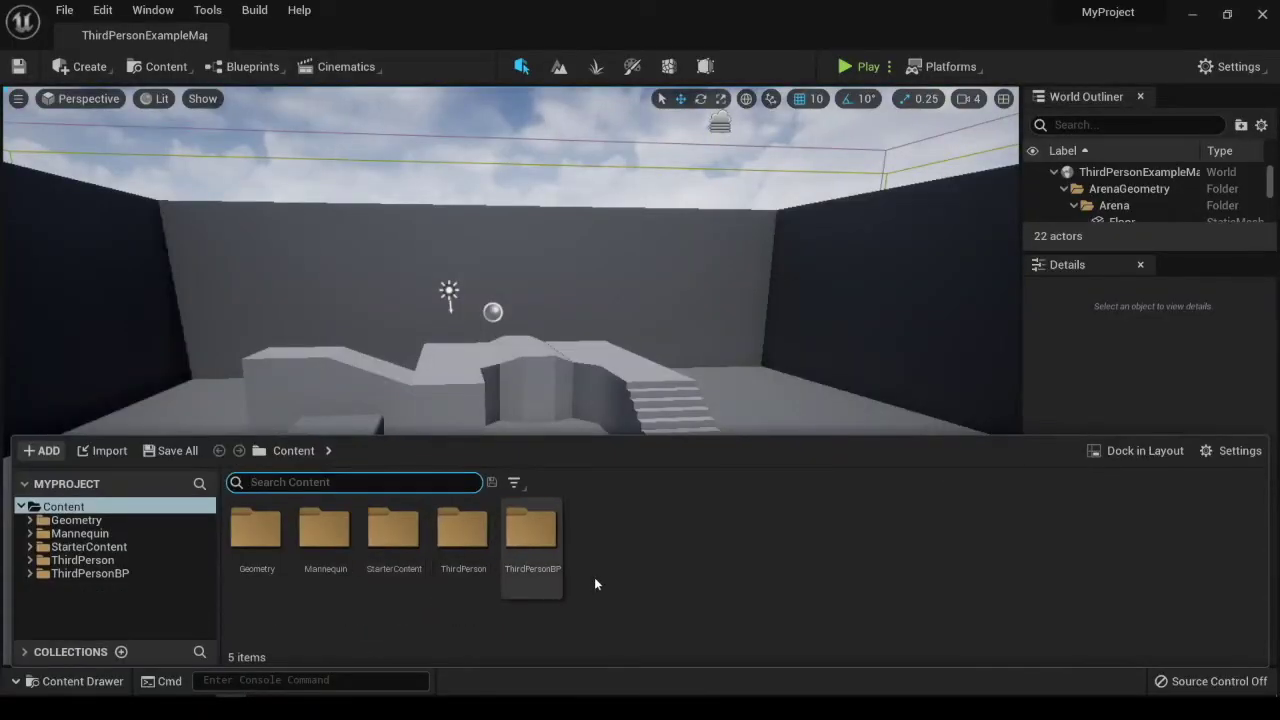
left_click(90, 573)
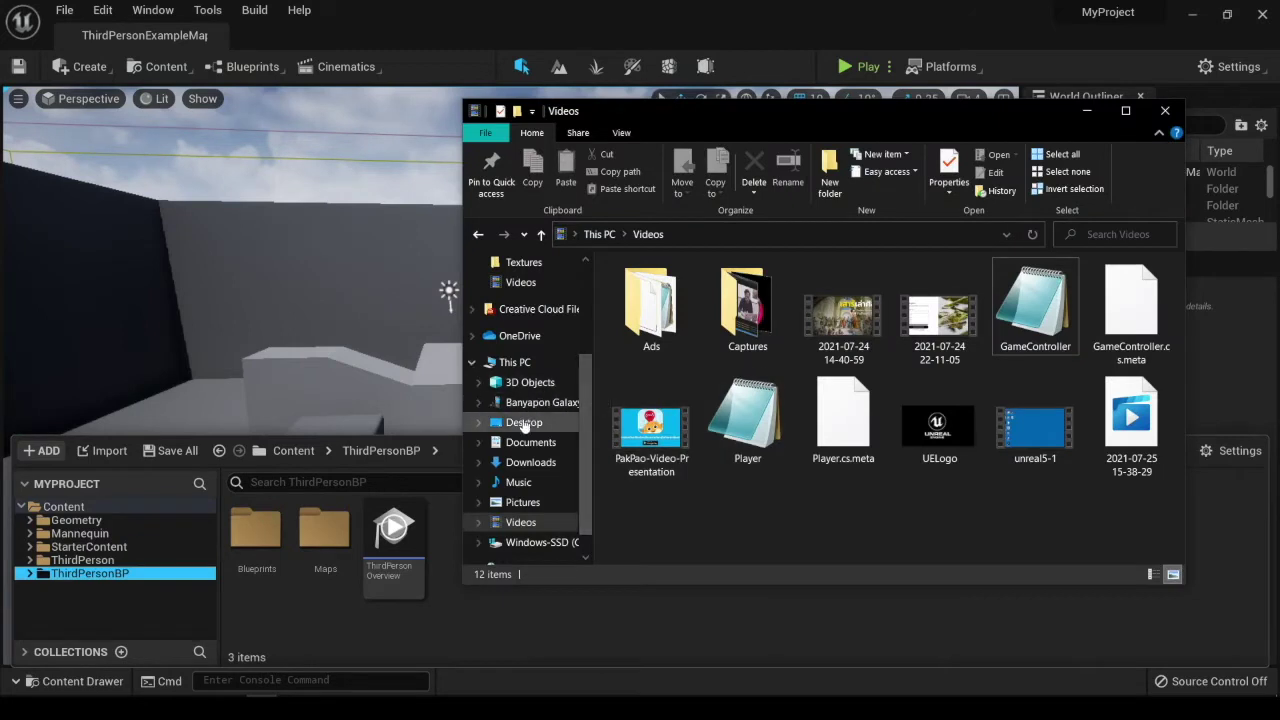
left_click(524, 422)
double_click(660, 420)
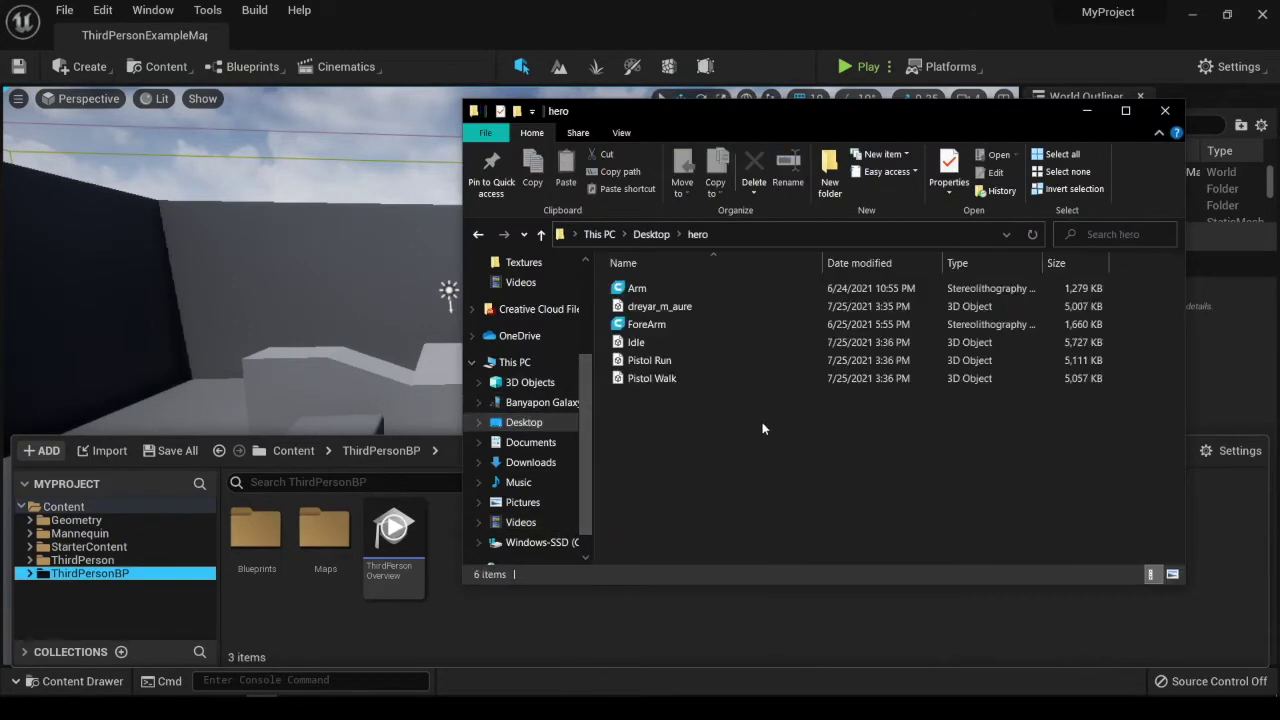
left_click(669, 311)
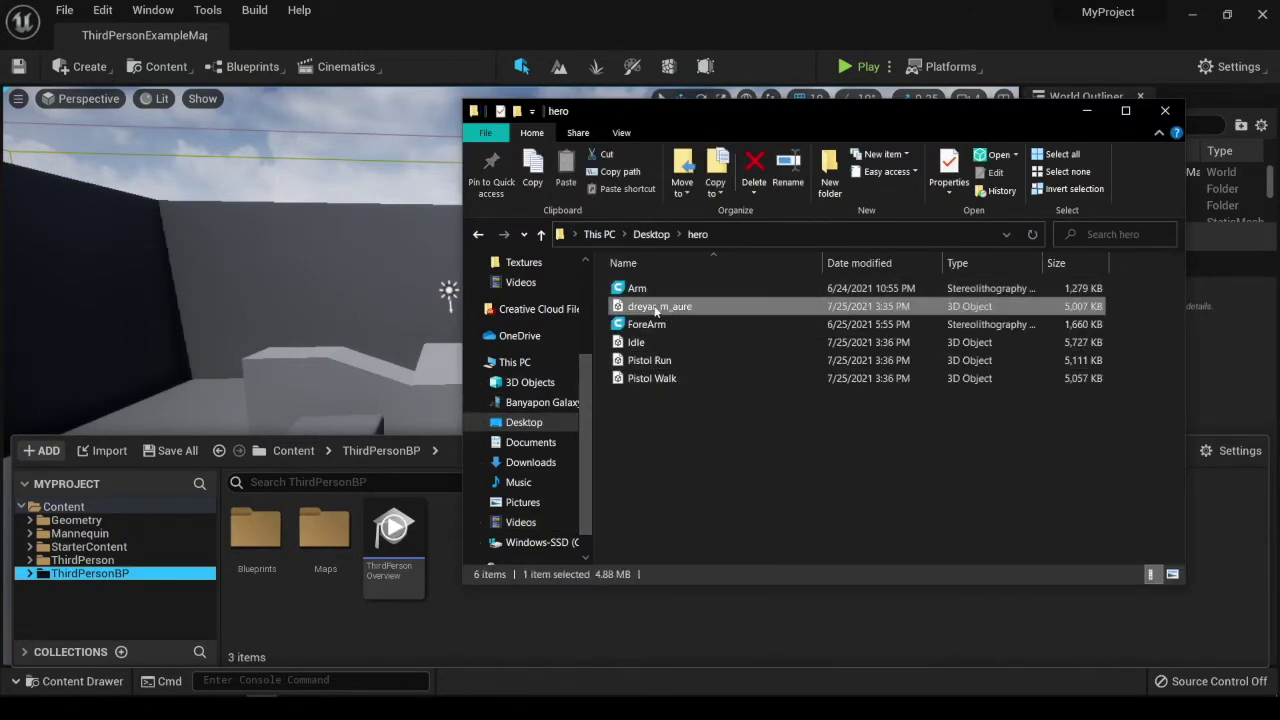
left_click(655, 308)
type("Player")
key("Return")
left_click_drag(498, 632, 520, 632)
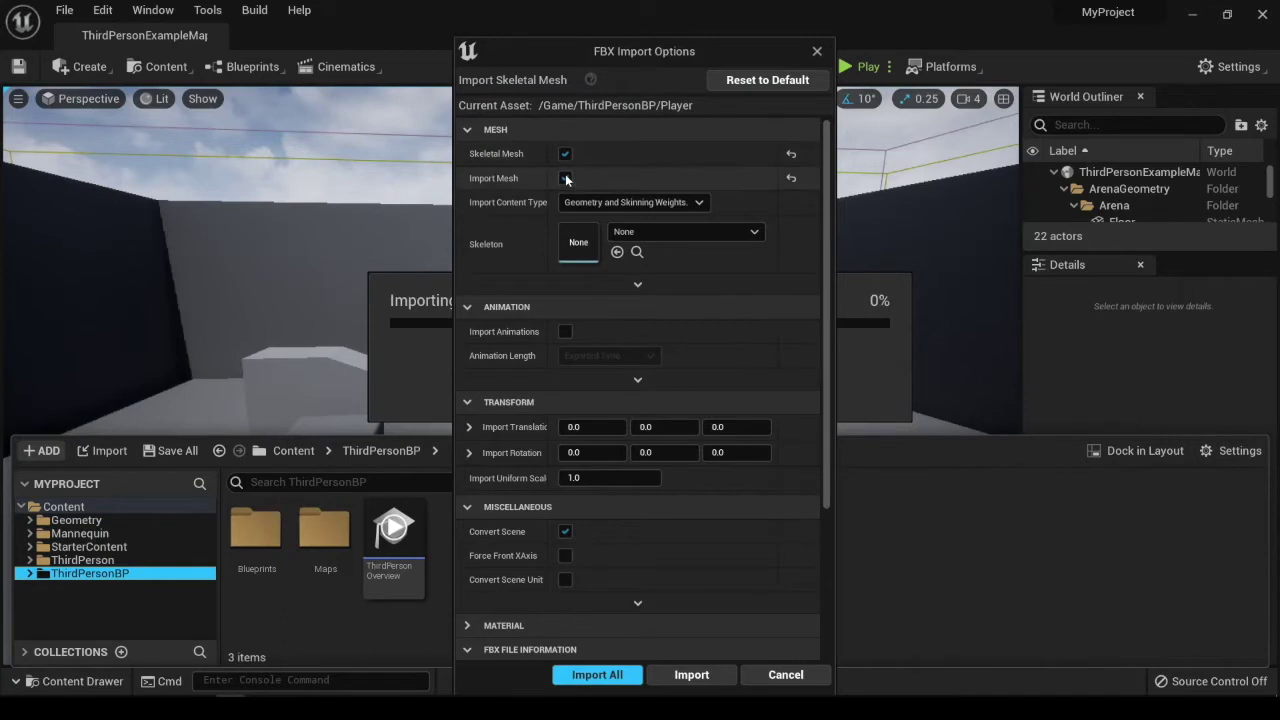
left_click(703, 675)
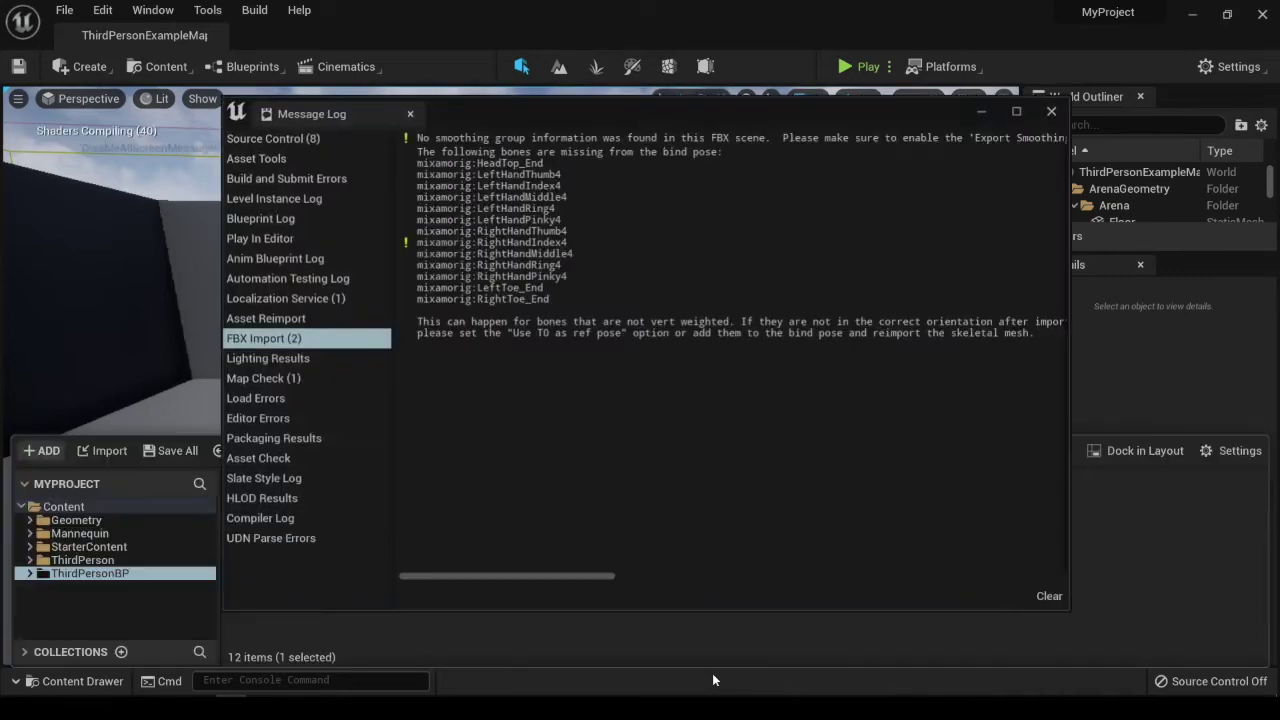
Close the import log, check the Player assets in ThirdPersonBP, and select Idle in the hero folder.
left_click(1051, 111)
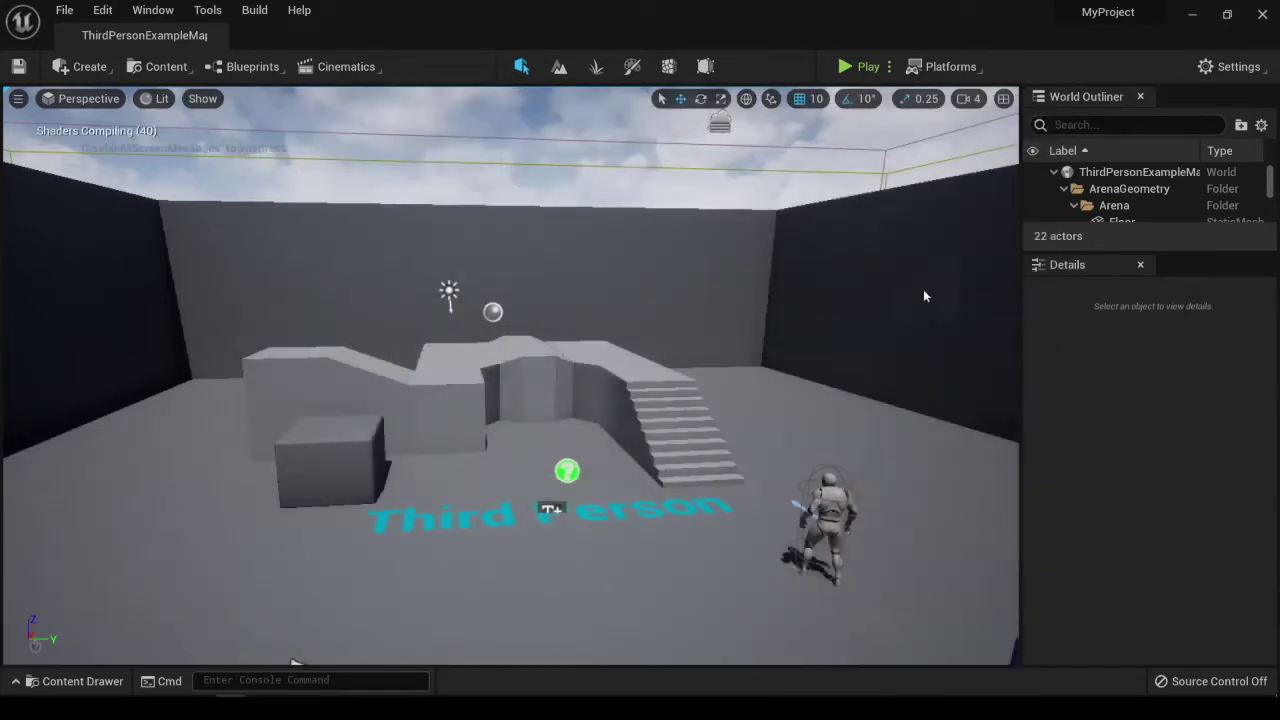
left_click(40, 681)
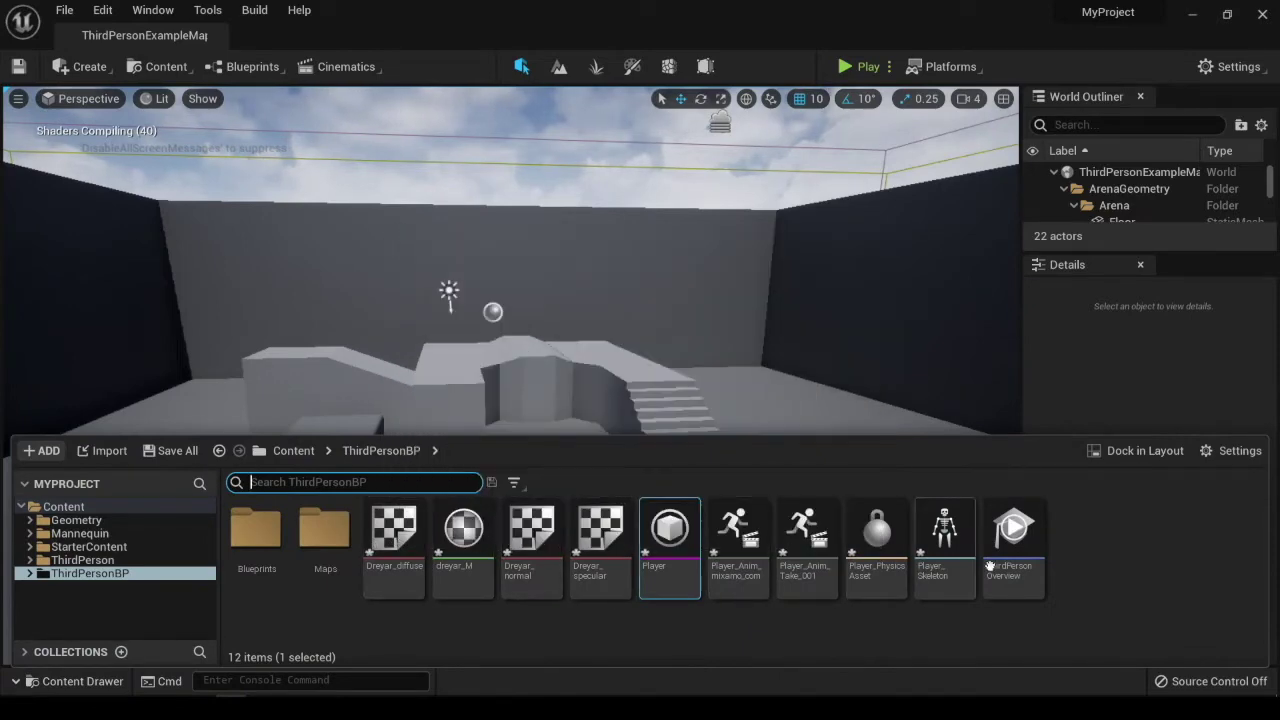
left_click(590, 641)
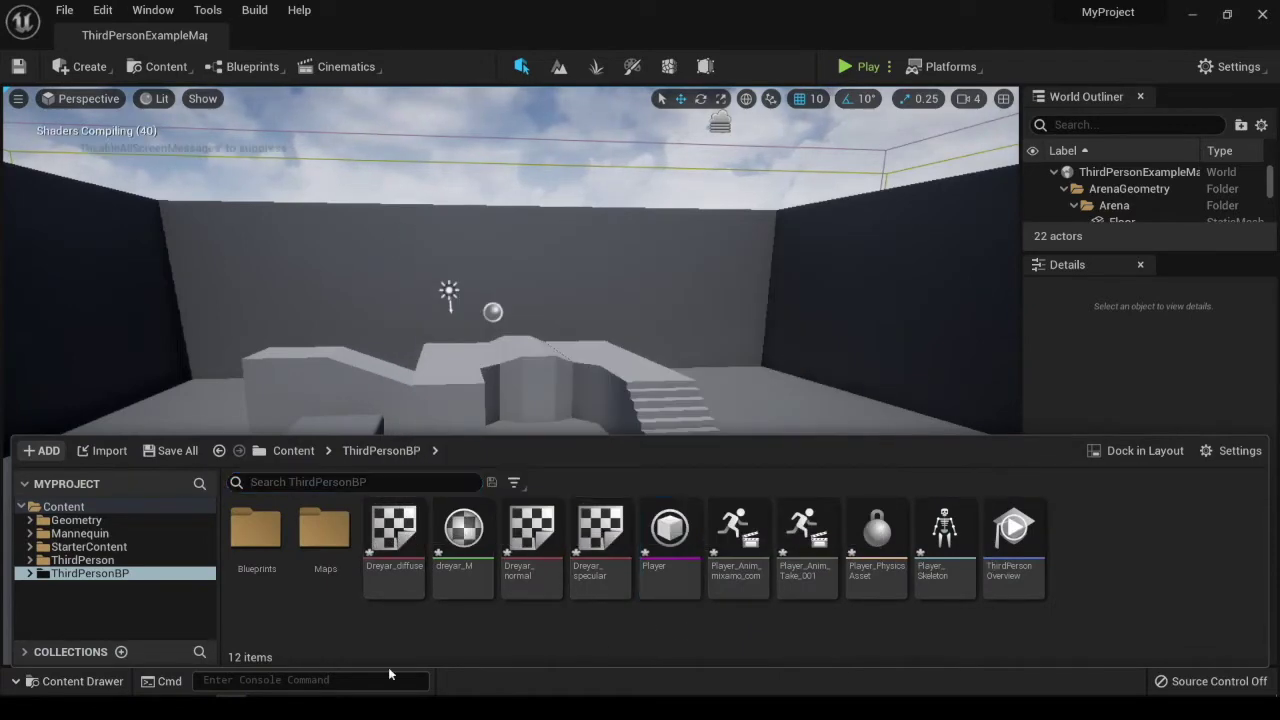
key("alt+Tab")
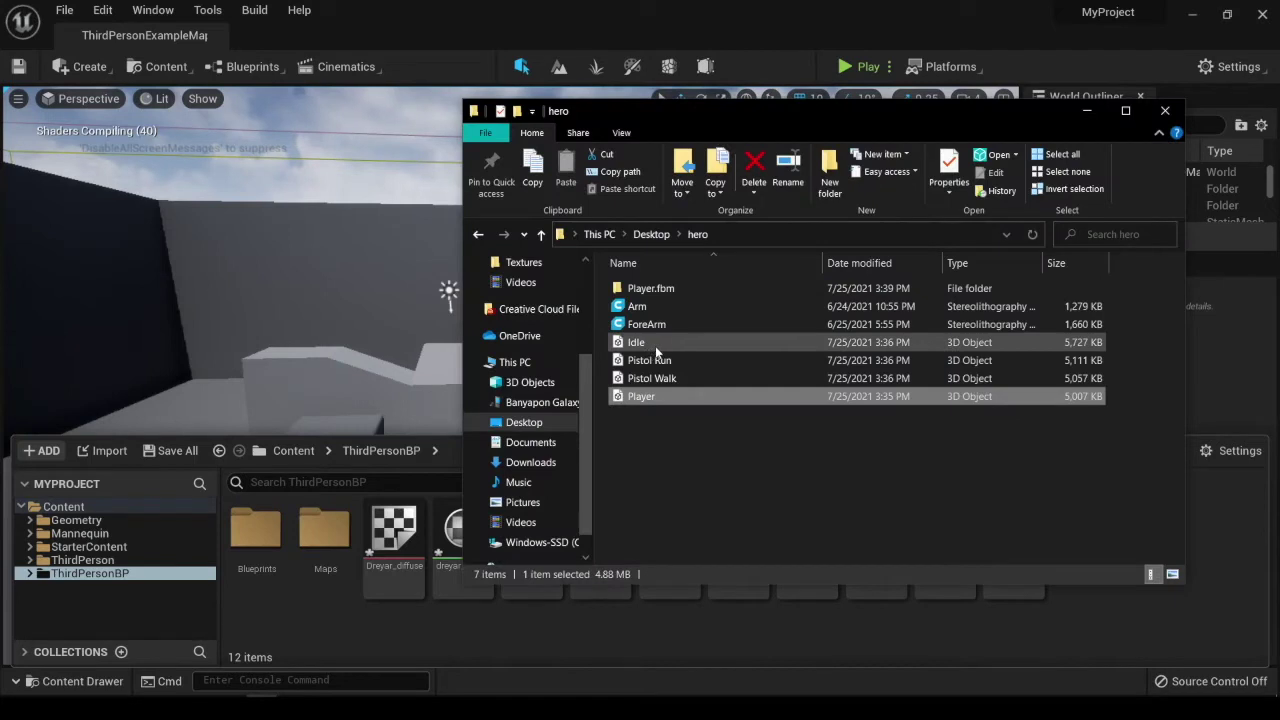
left_click(640, 345)
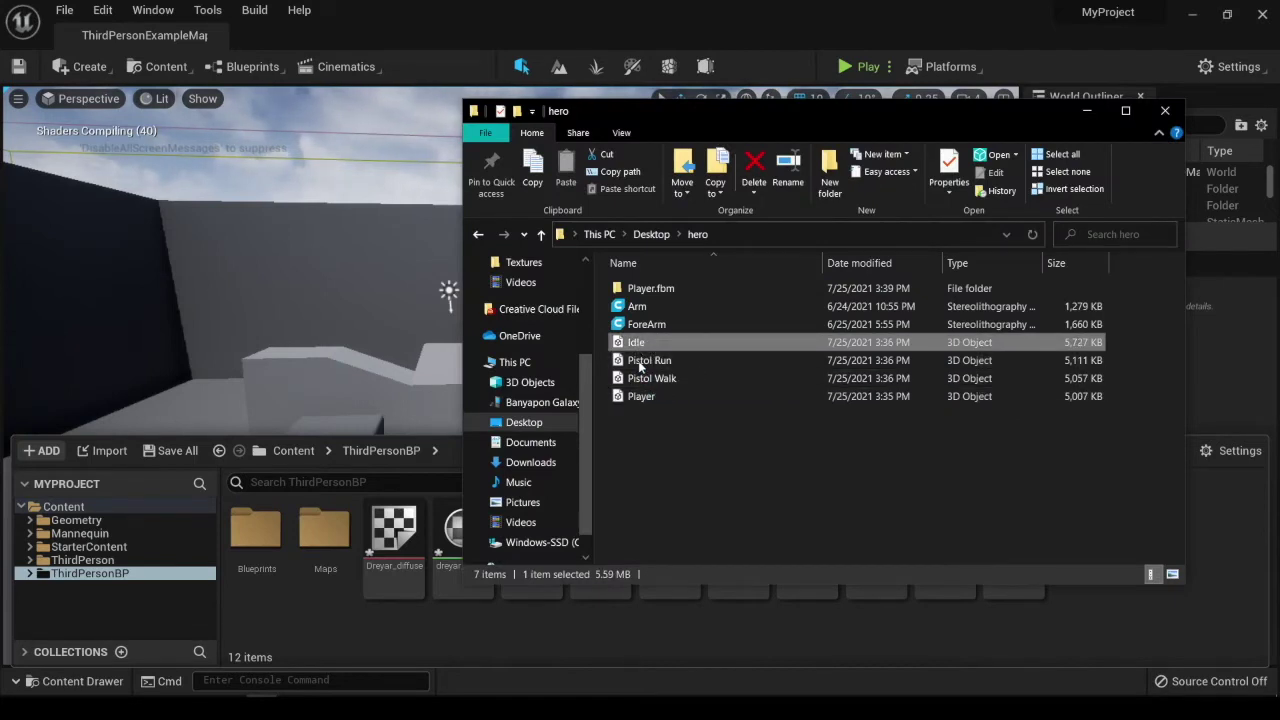
Add Pistol Walk to the Idle selection, then open the imported Player mesh in Unreal.
left_click(661, 379, "ctrl")
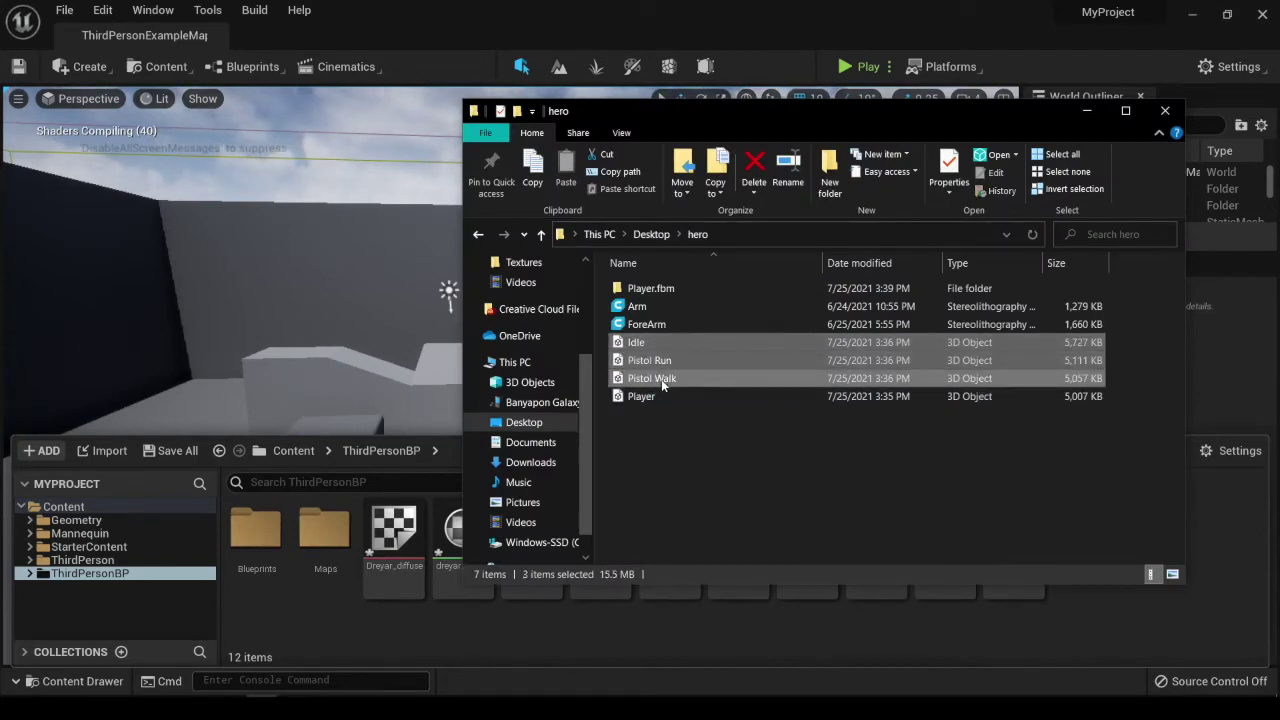
left_click(502, 628)
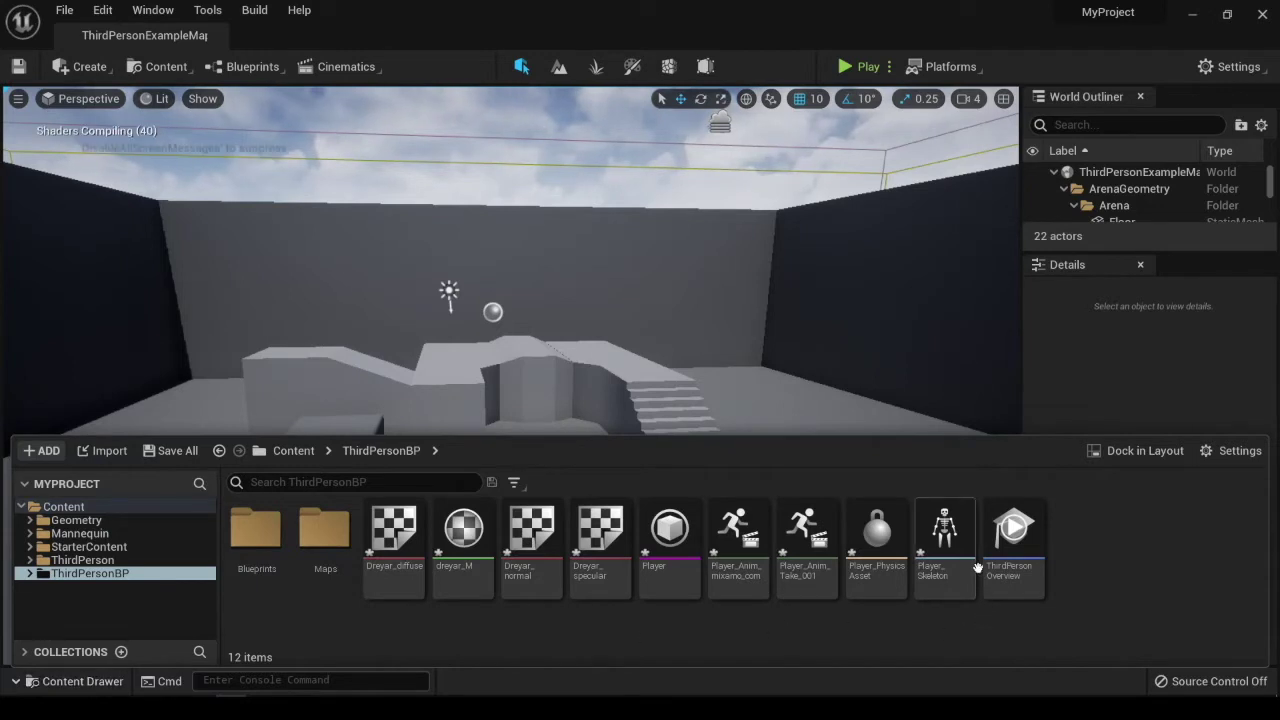
double_click(673, 541)
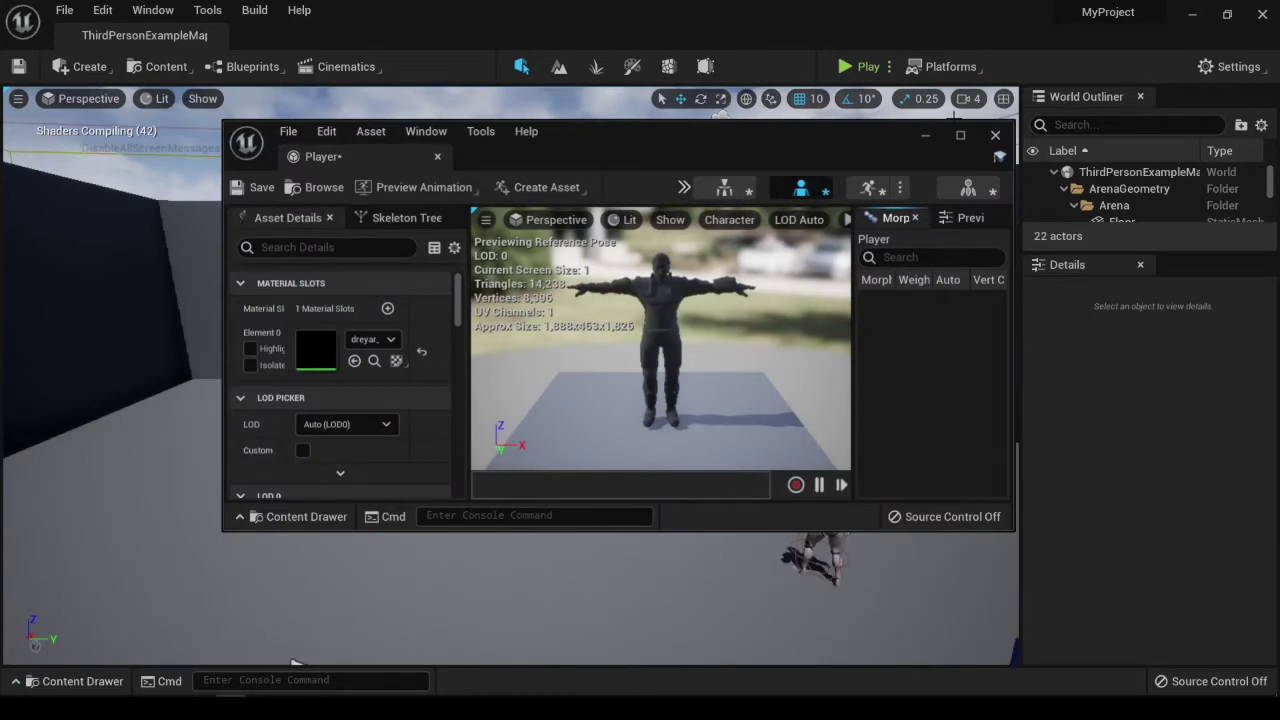
left_click_drag(300, 158, 265, 34)
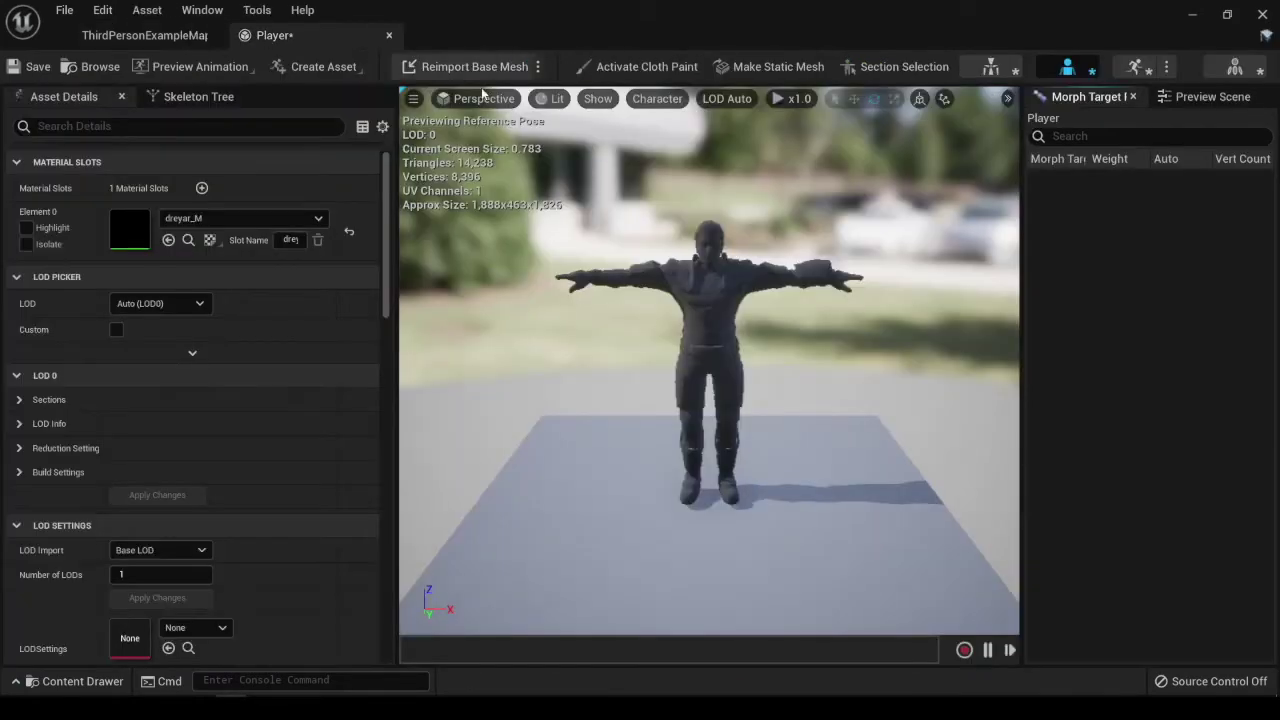
scroll(788, 360, "up", 3)
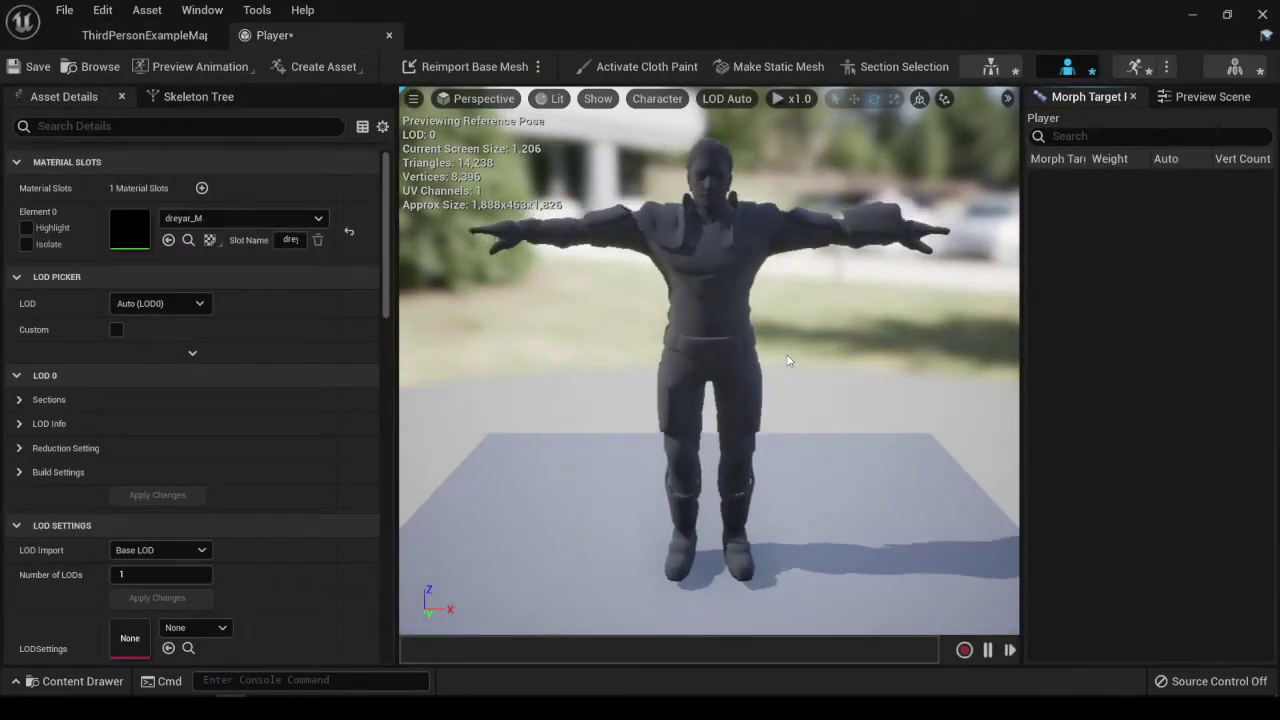
mouse_move(855, 460)
left_mouse_down()
mouse_move(760, 470)
mouse_move(720, 440)
mouse_move(690, 440)
mouse_move(761, 370)
mouse_move(700, 380)
left_mouse_up()
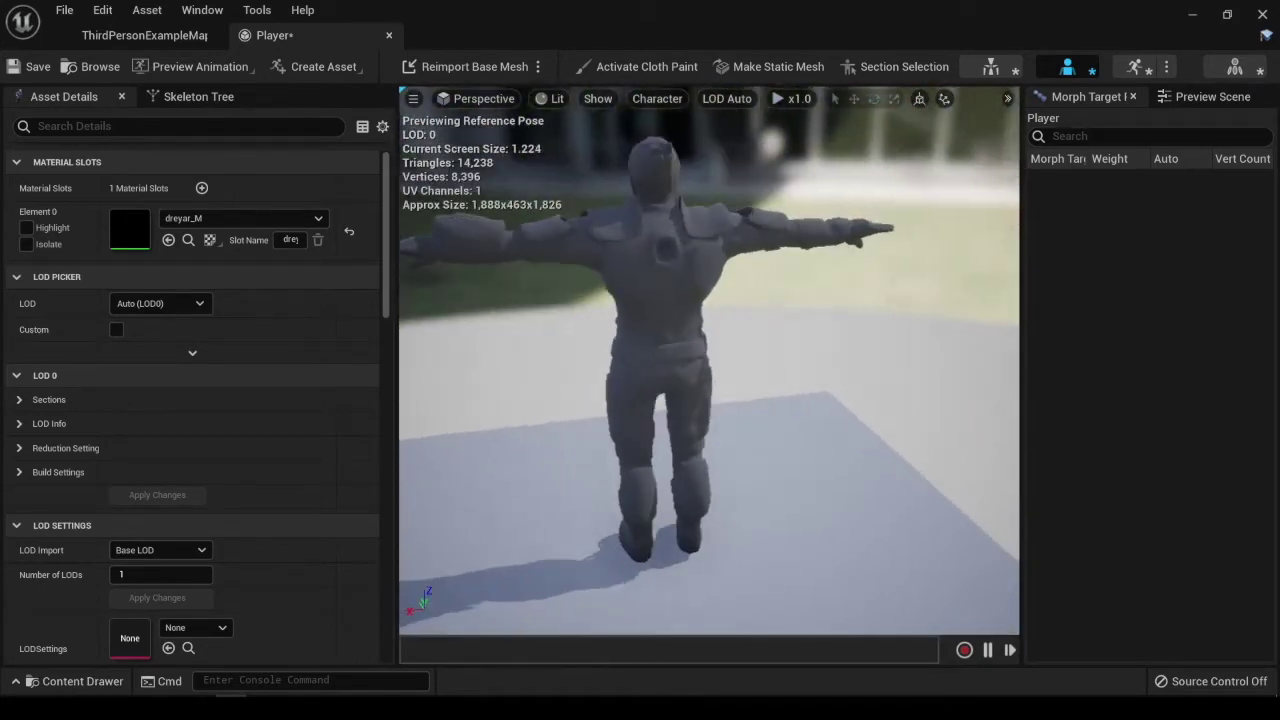
left_click_drag(700, 380, 760, 380)
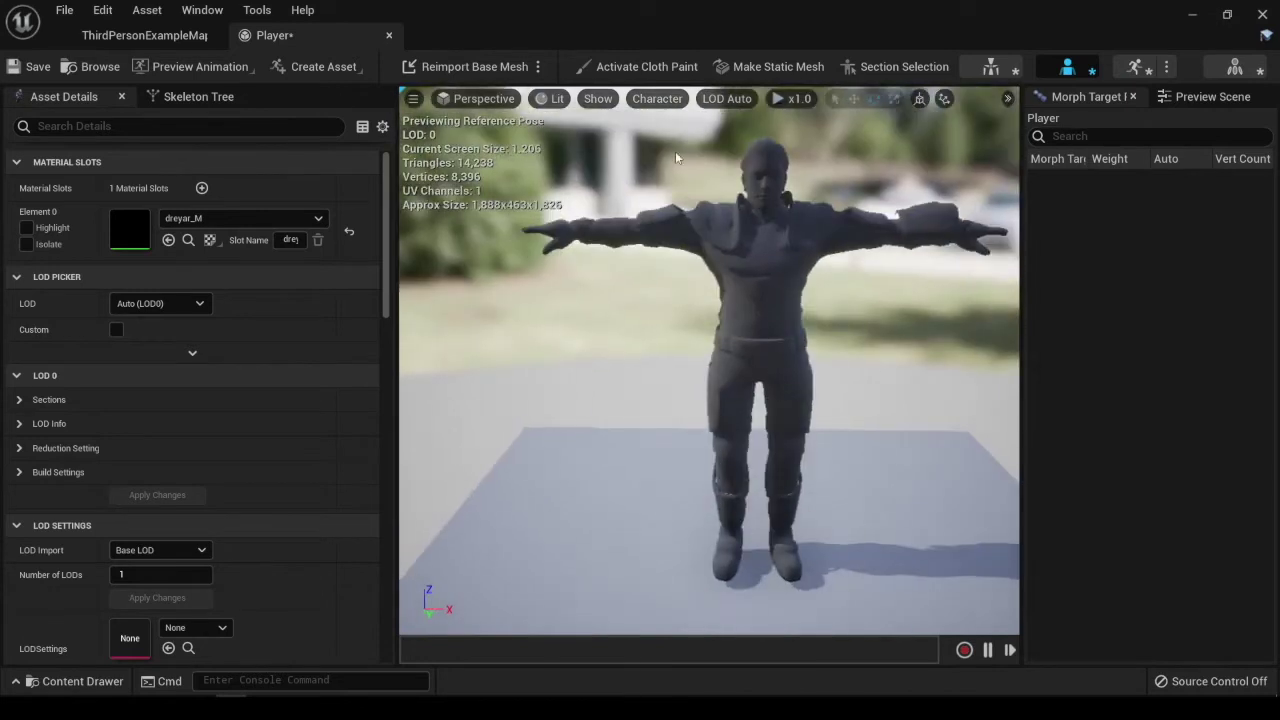
left_click(389, 35)
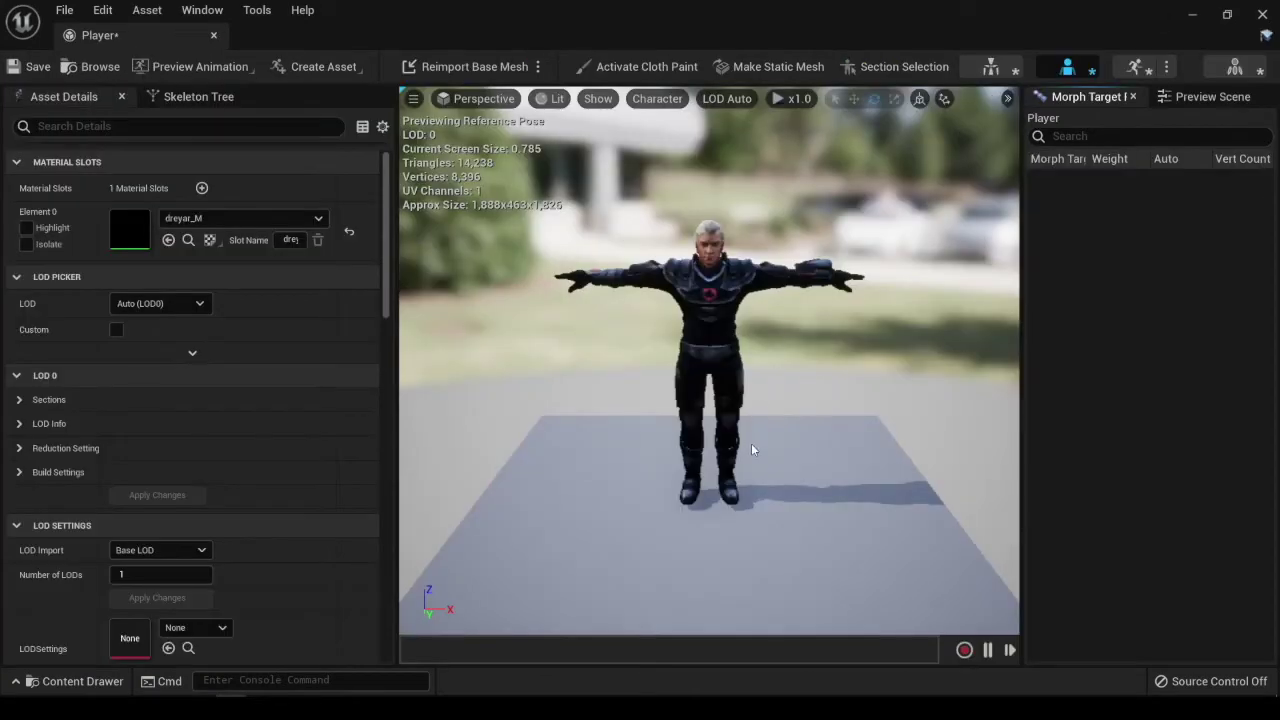
mouse_move(753, 450)
left_mouse_down()
mouse_move(790, 440)
mouse_move(740, 430)
left_mouse_up()
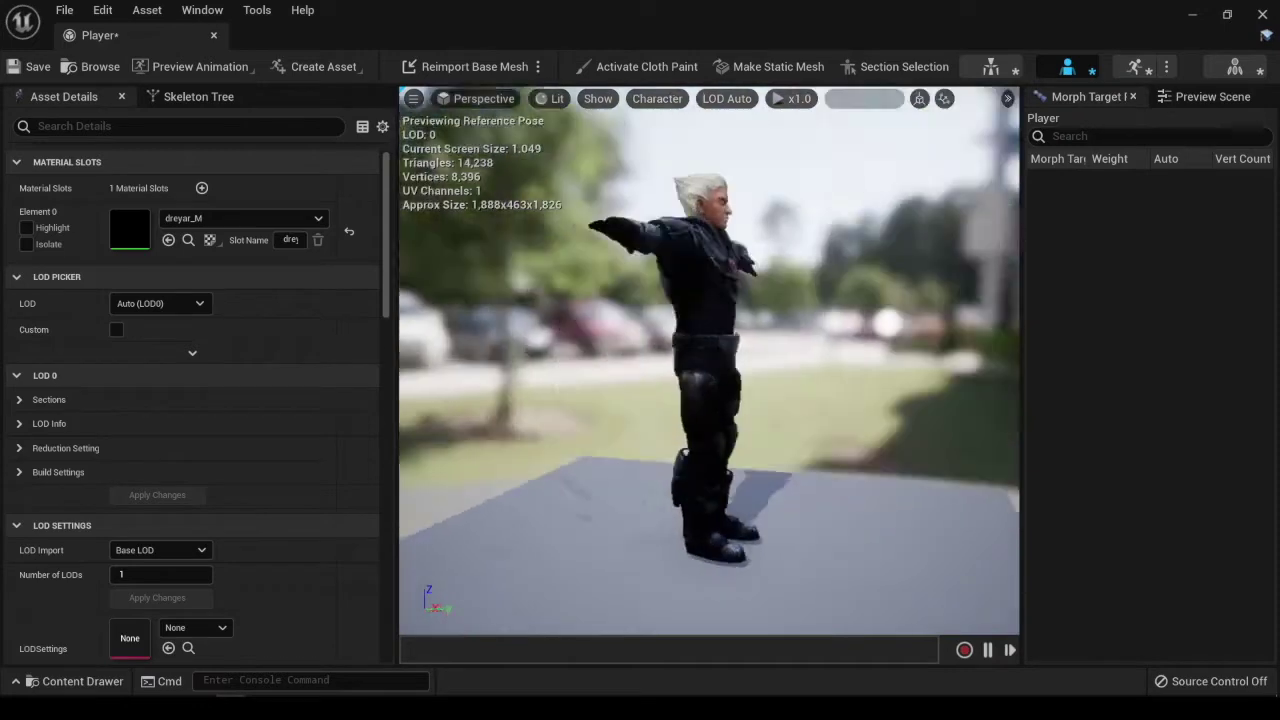
left_click_drag(740, 430, 700, 430)
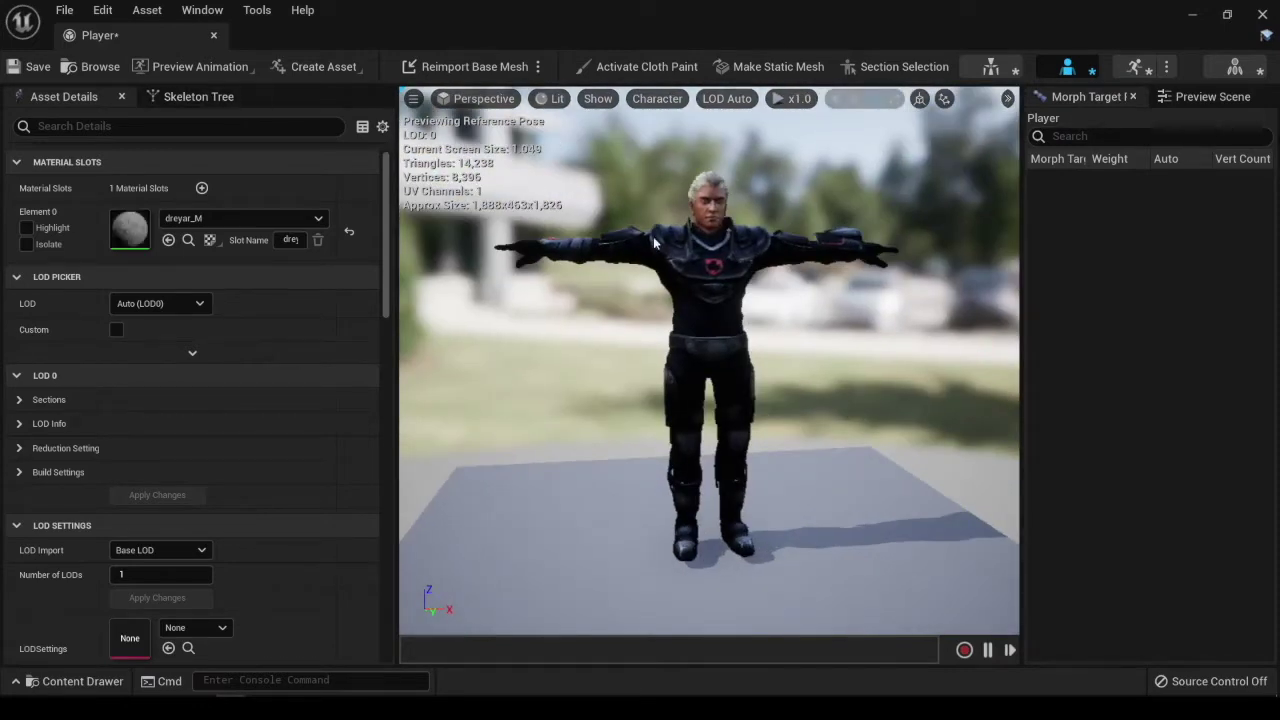
left_click(213, 35)
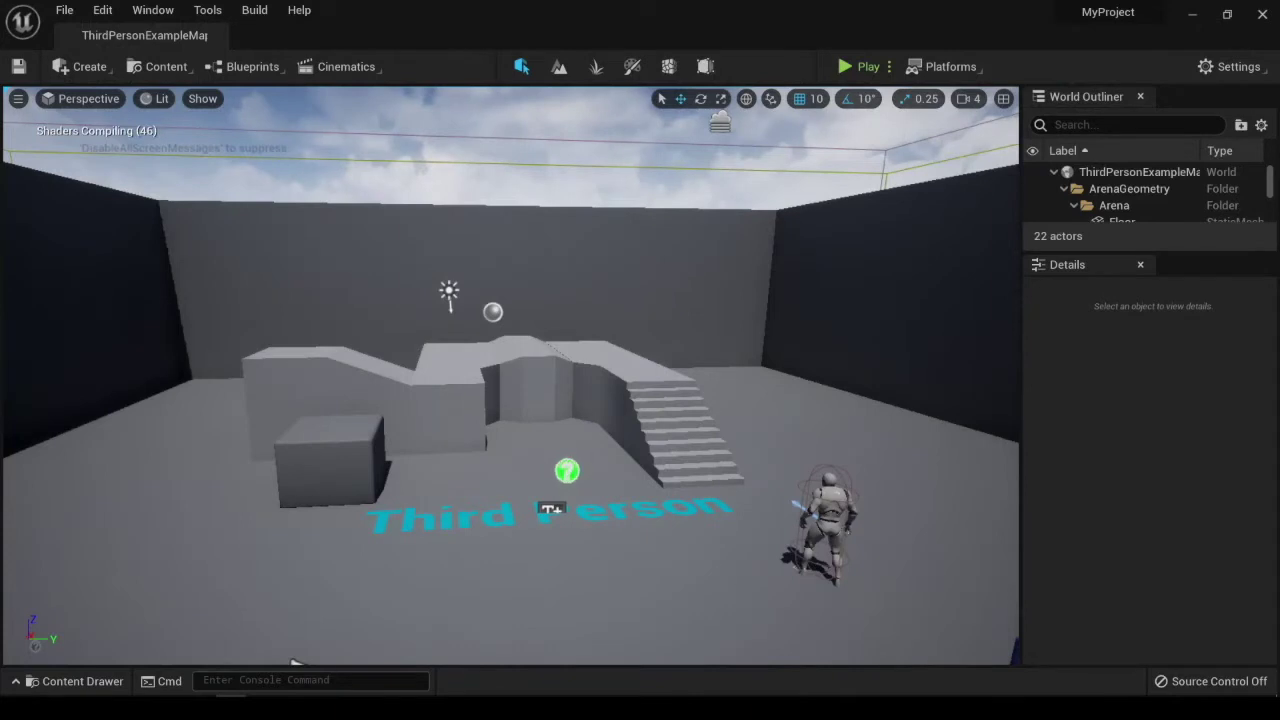
left_click(108, 682)
Select Idle, Pistol Run and Pistol Walk in the hero folder and drag them into ThirdPersonBP.
key("alt+Tab")
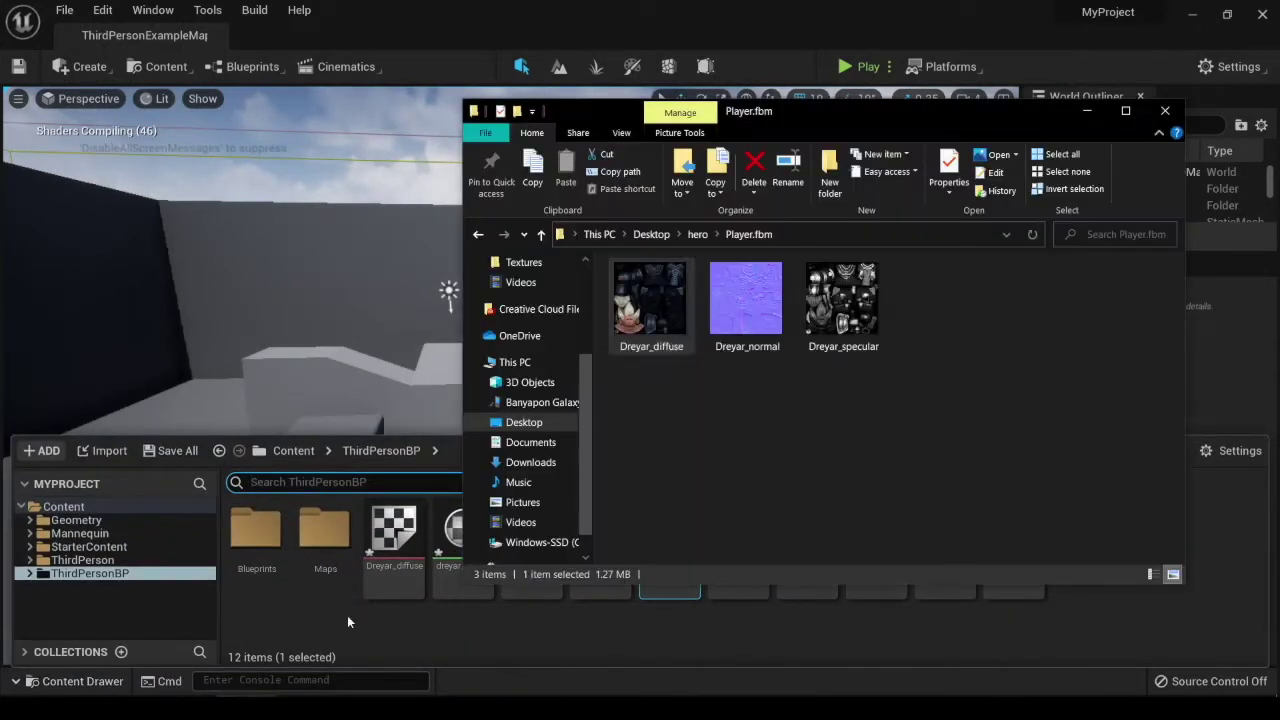
left_click(700, 236)
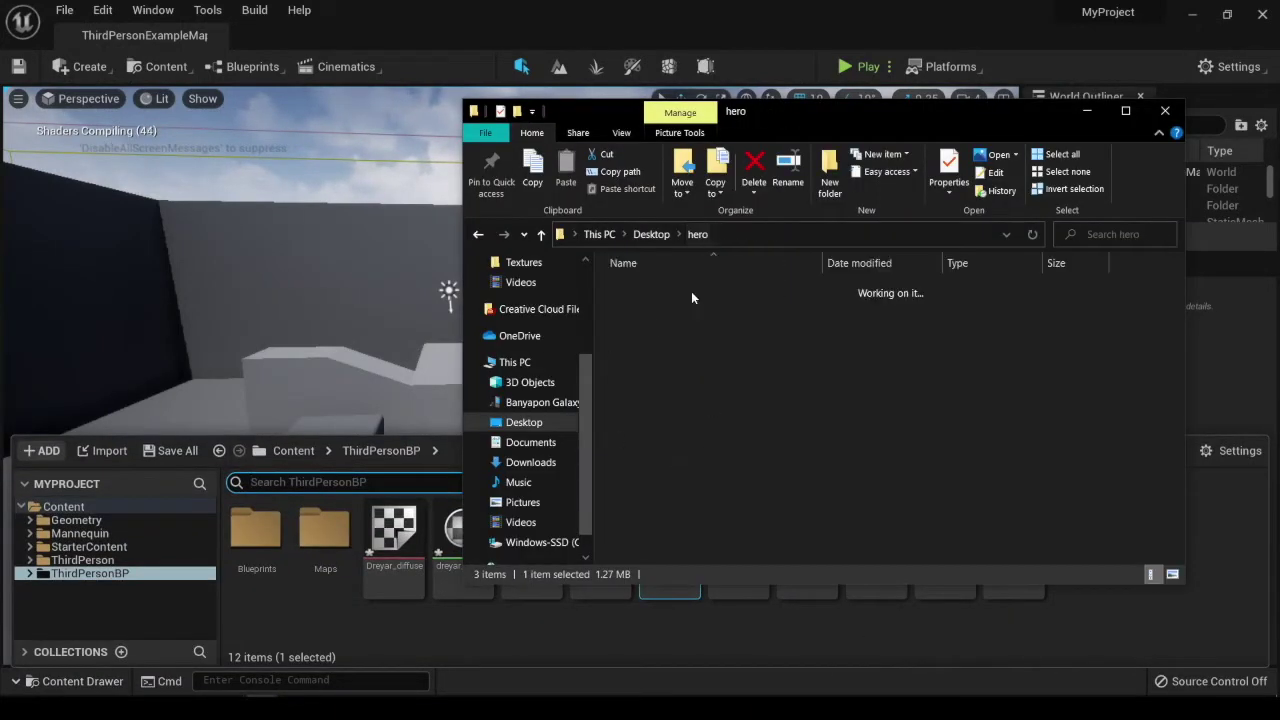
left_click(664, 362, "ctrl")
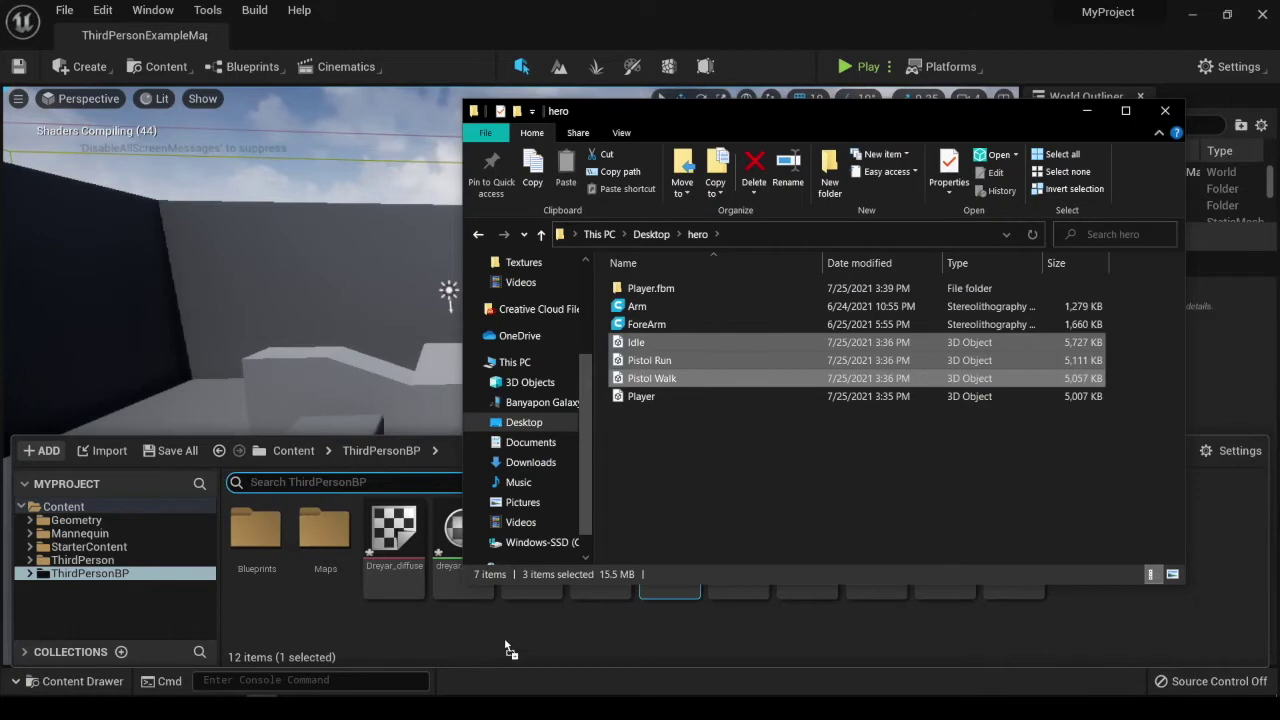
left_click_drag(510, 654, 765, 629)
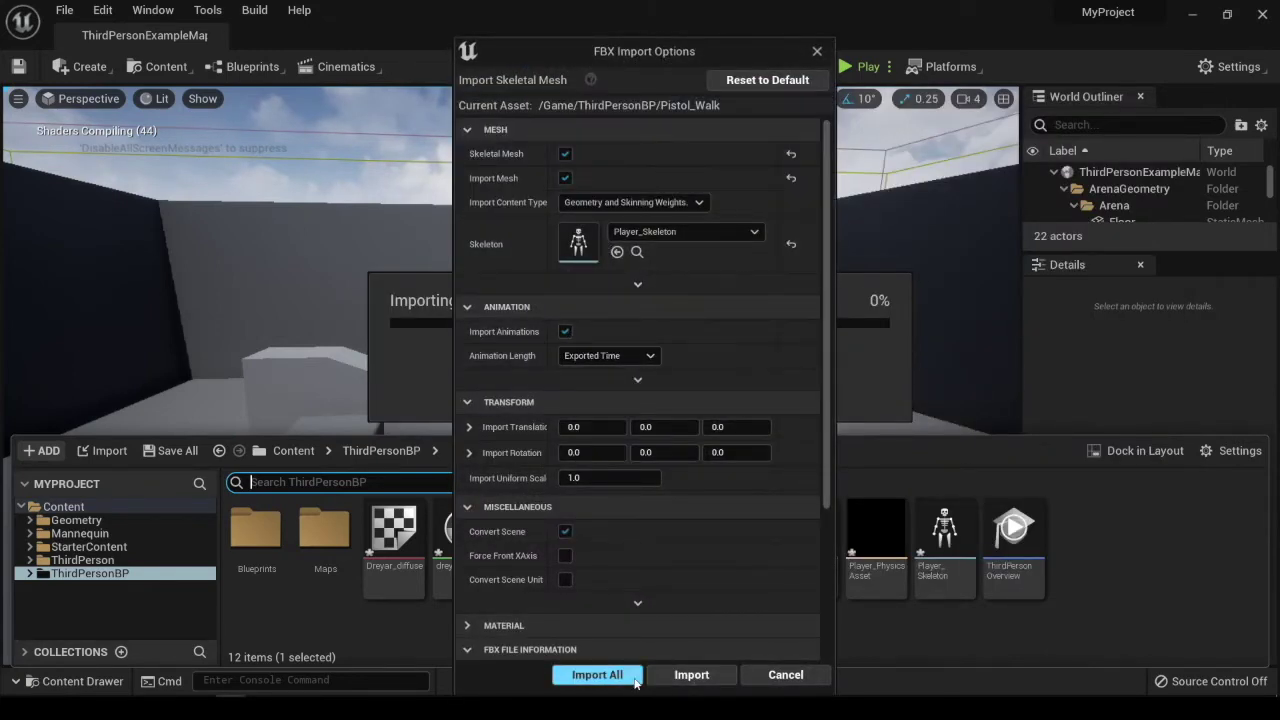
Import all three FBX animations onto Player_Skeleton, close the Message Log, and return to ThirdPersonBP.
left_click(634, 678)
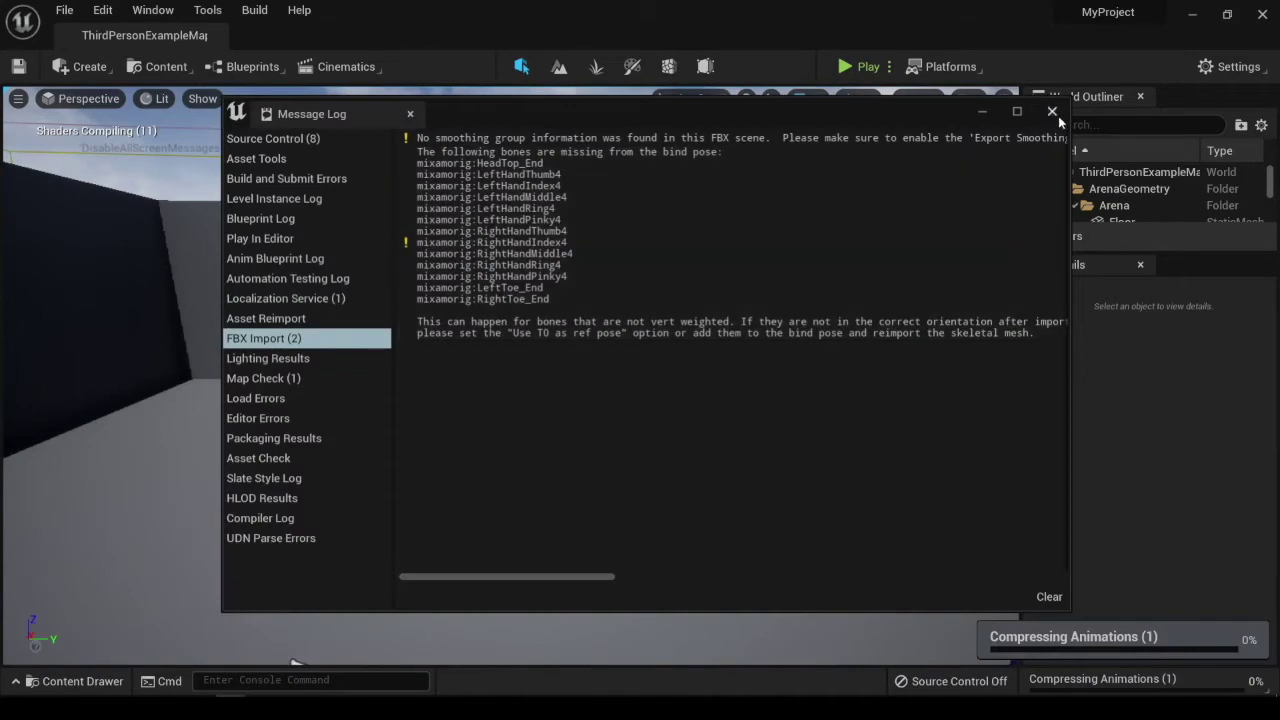
left_click(1057, 115)
left_click(83, 681)
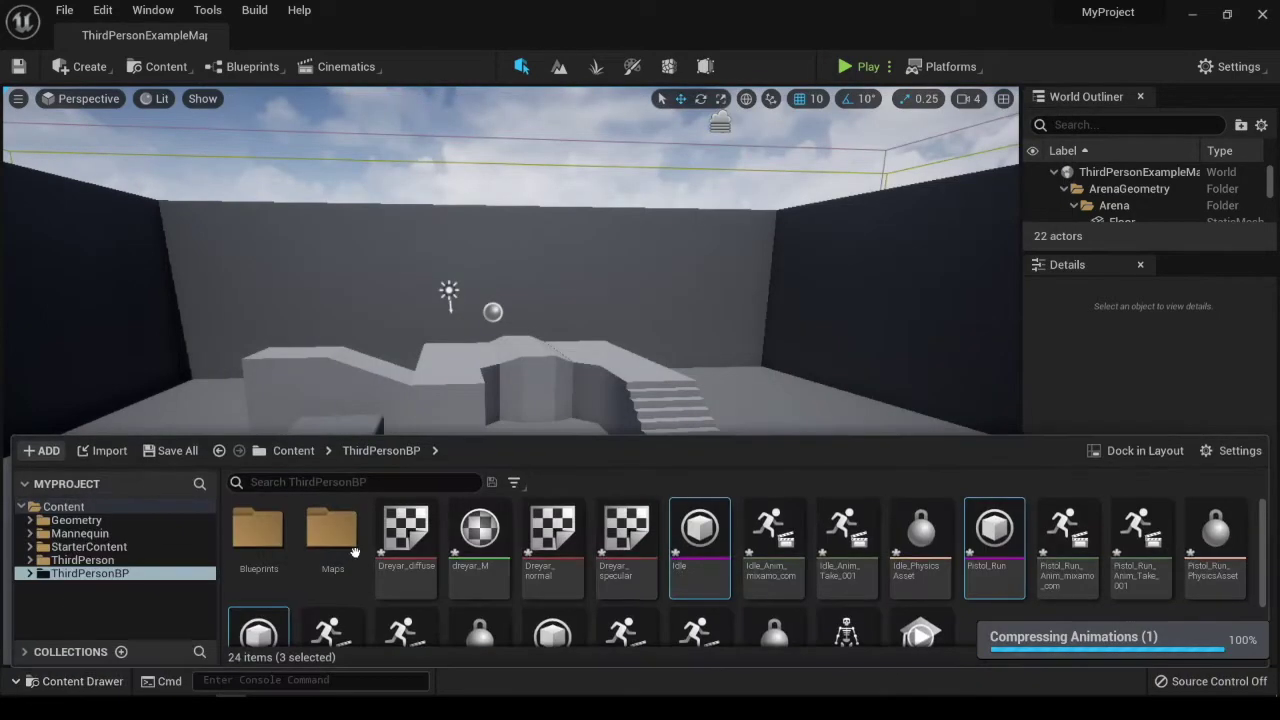
Create an Animation Blueprint in ThirdPersonBP targeting Player_Skeleton.
scroll(1064, 571, "down", 2)
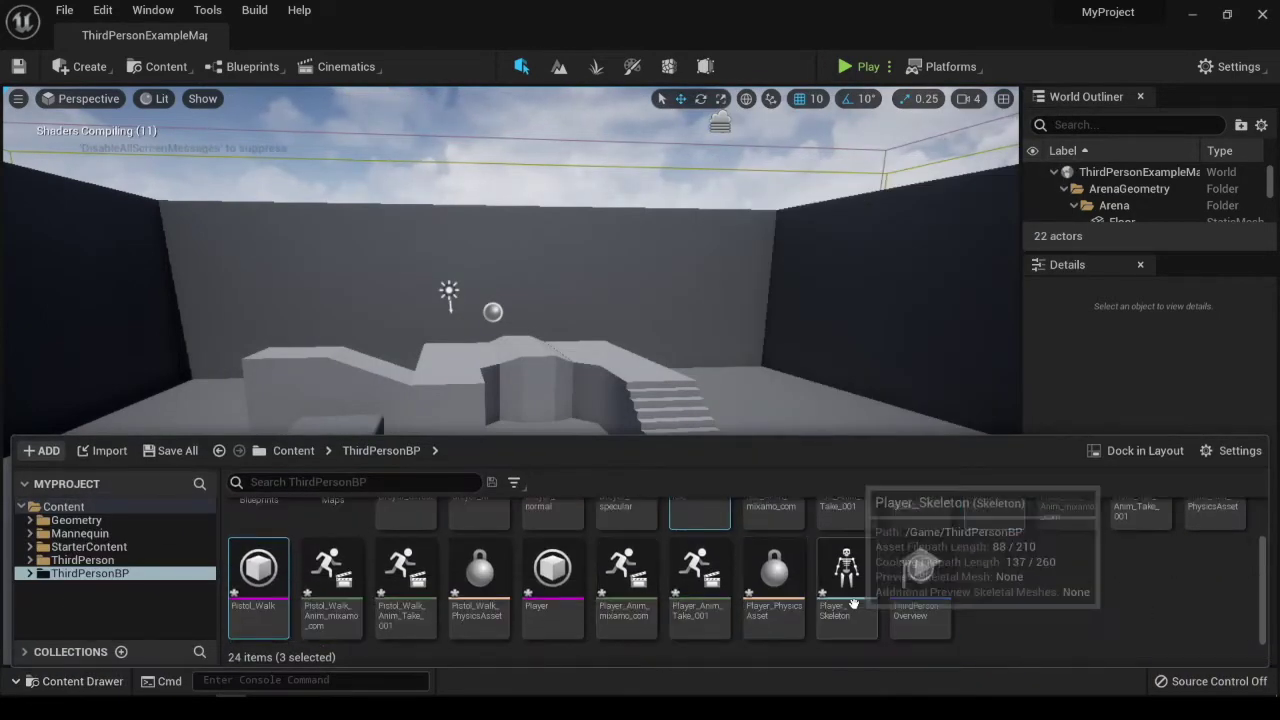
scroll(1000, 620, "up", 2)
scroll(1053, 636, "down", 2)
scroll(1010, 620, "down", 1)
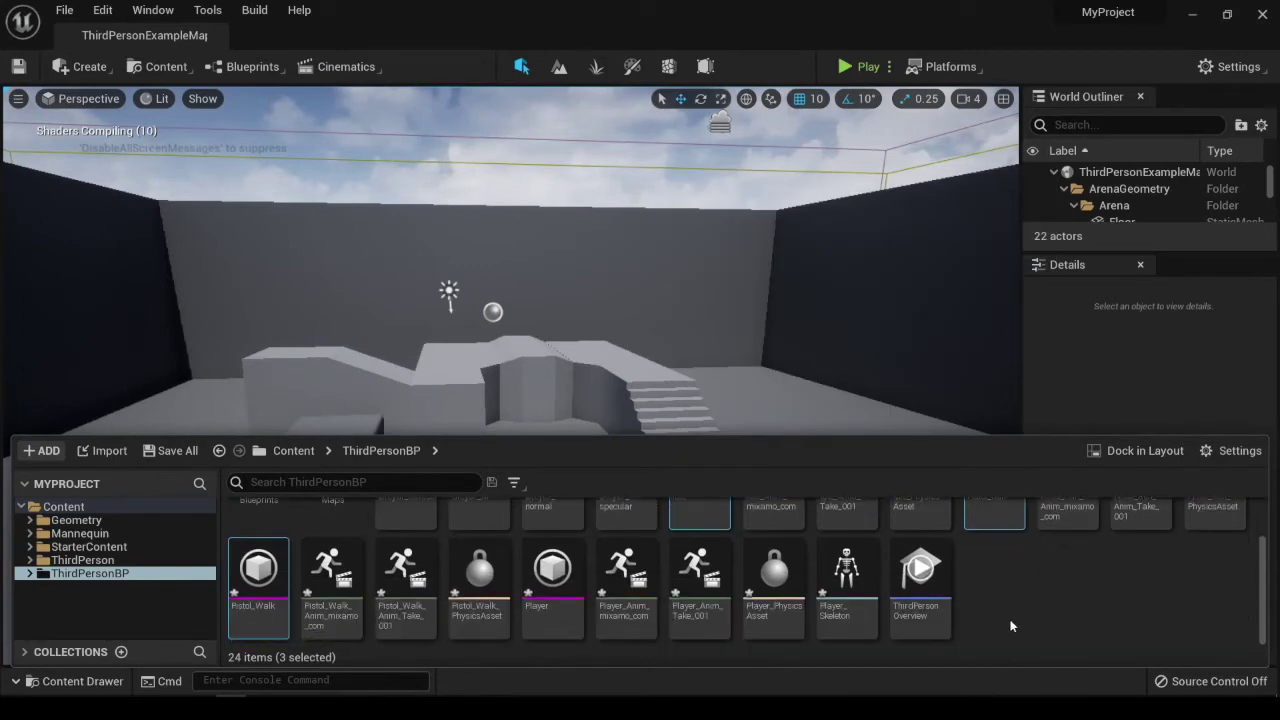
right_click(1108, 610)
left_click(1051, 648)
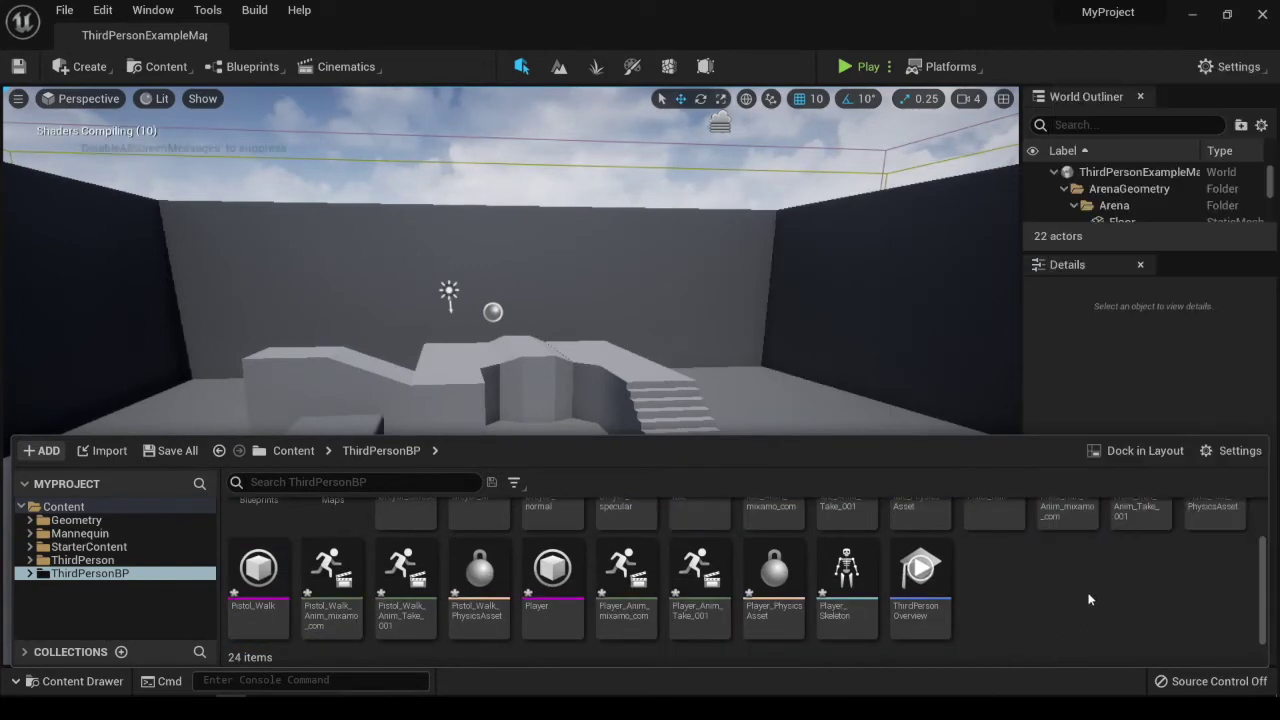
right_click(1057, 606)
mouse_move(1106, 318)
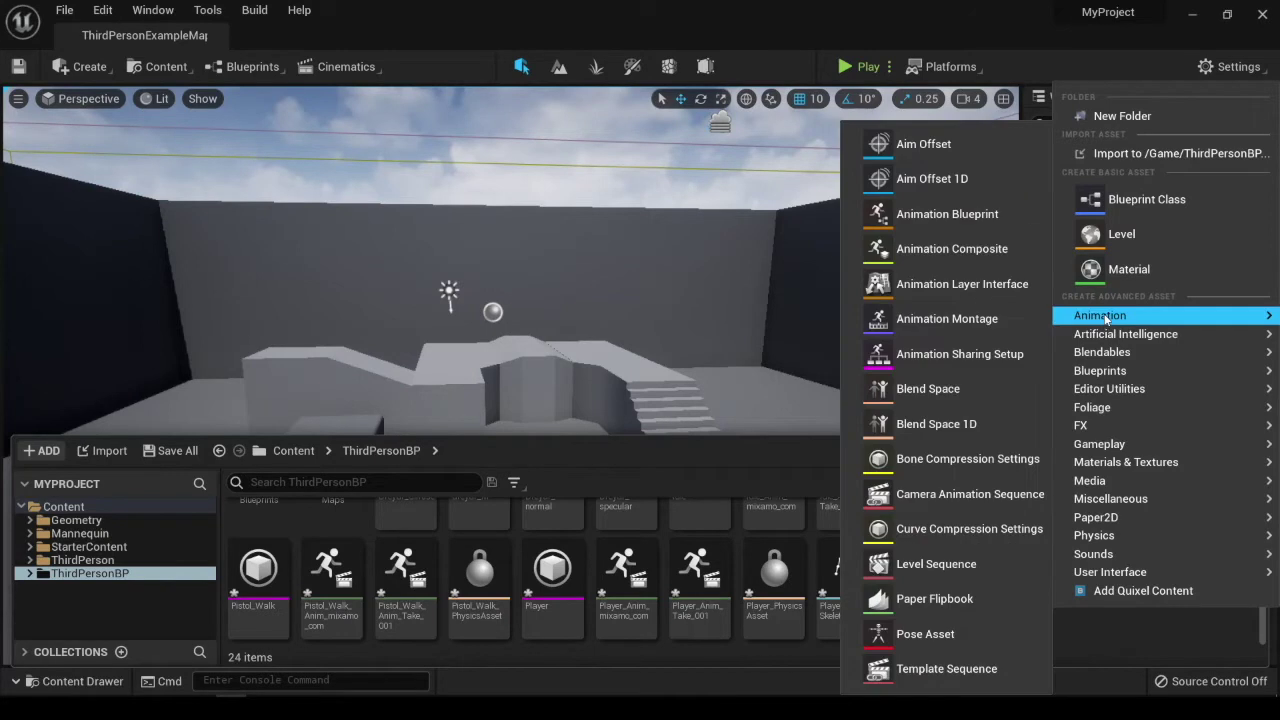
left_click(957, 215)
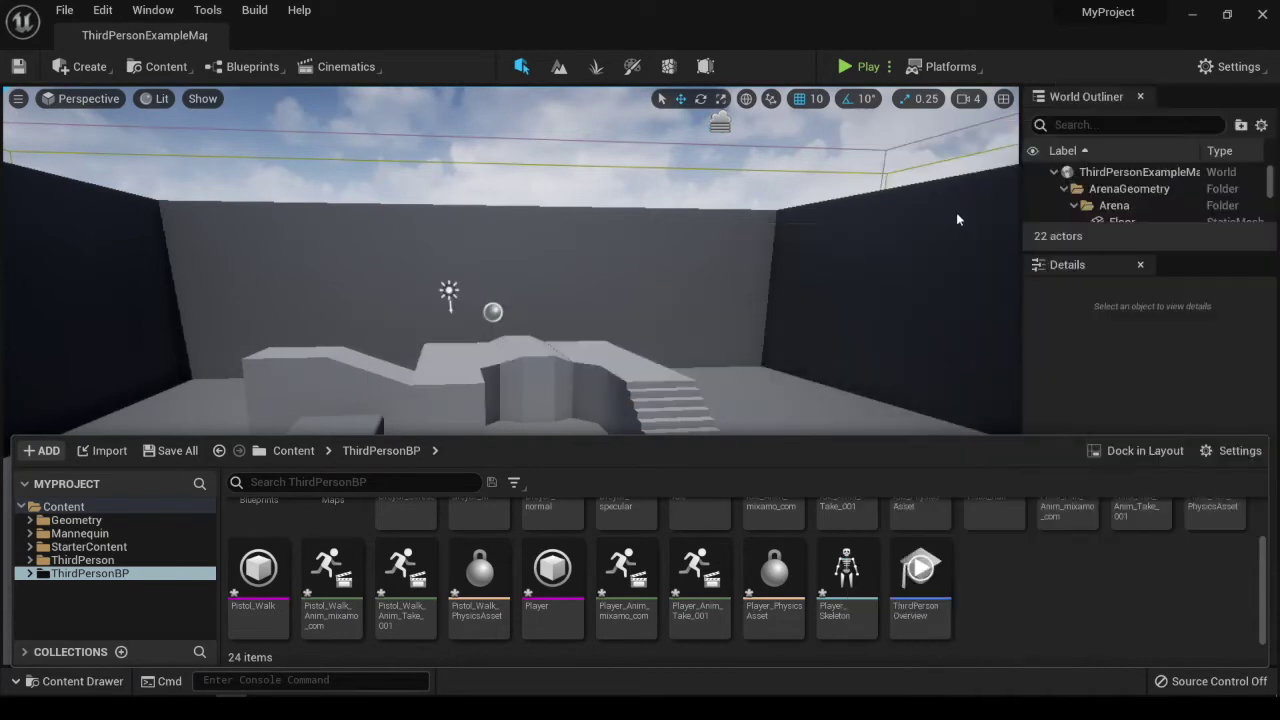
left_click(531, 447)
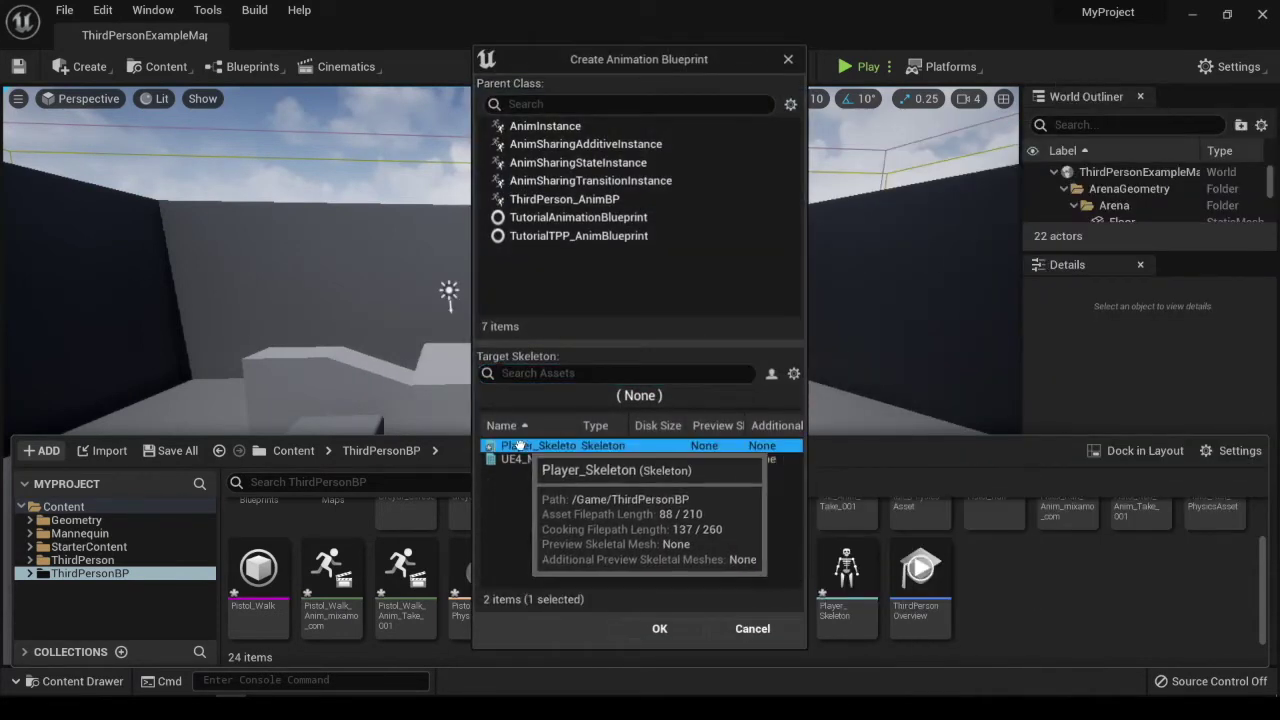
left_click(657, 628)
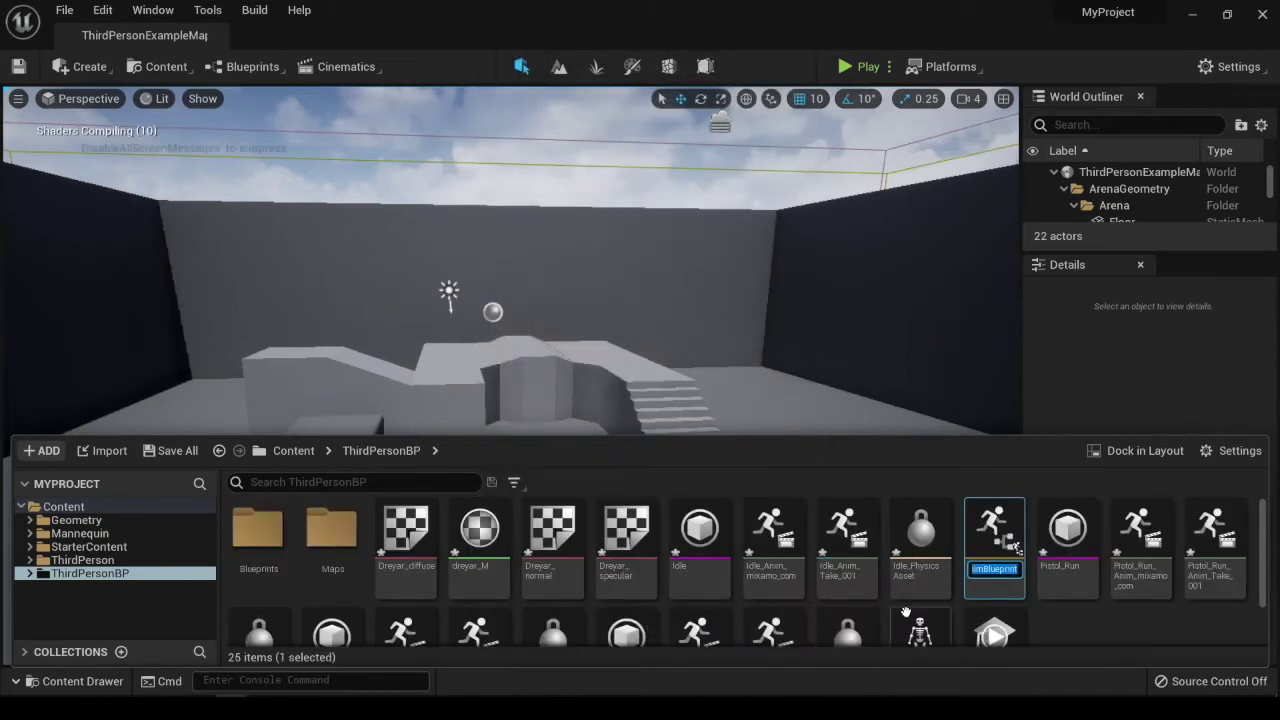
Name the new animation blueprint Character.
type("Player")
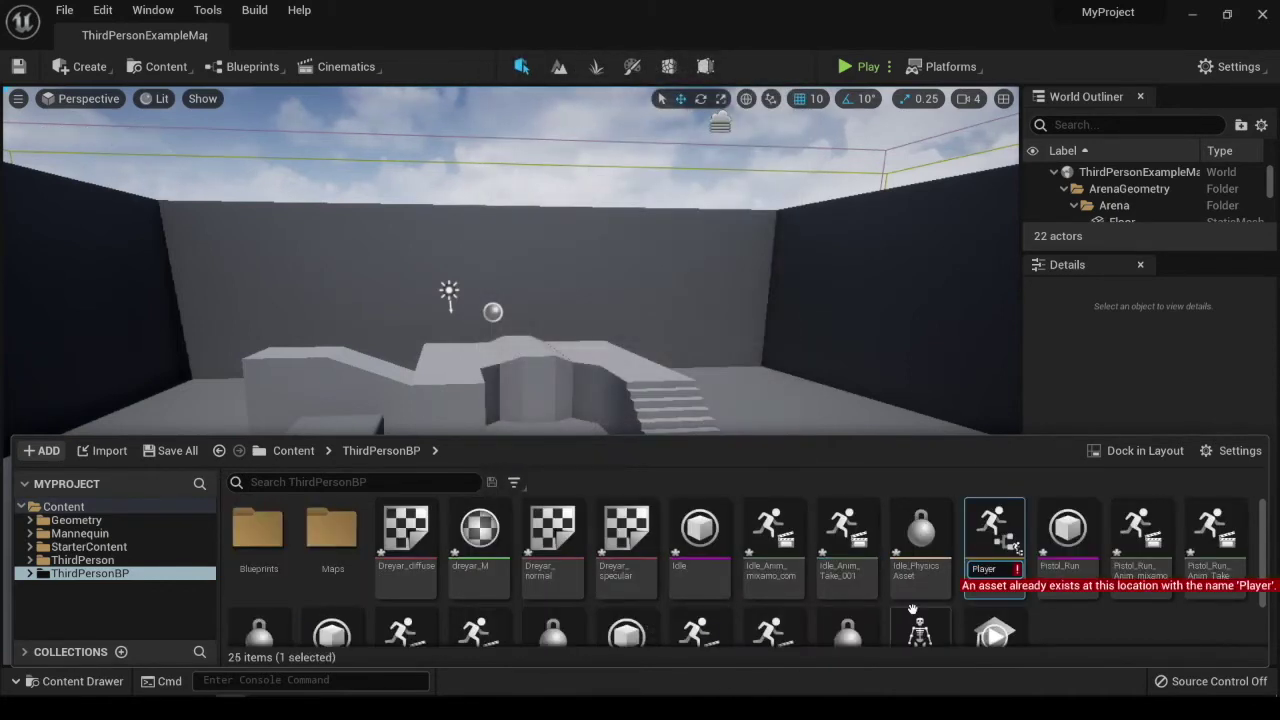
type("Cha")
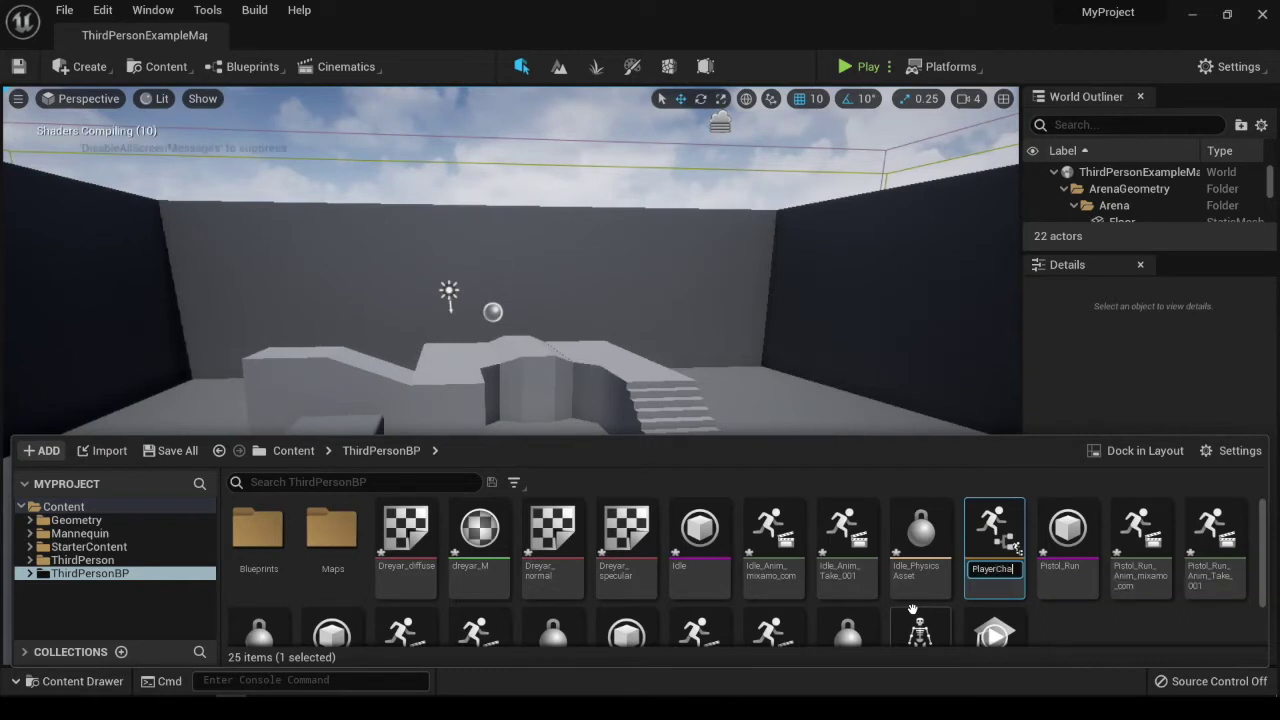
key("ctrl+a")
key("BackSpace")
type("c")
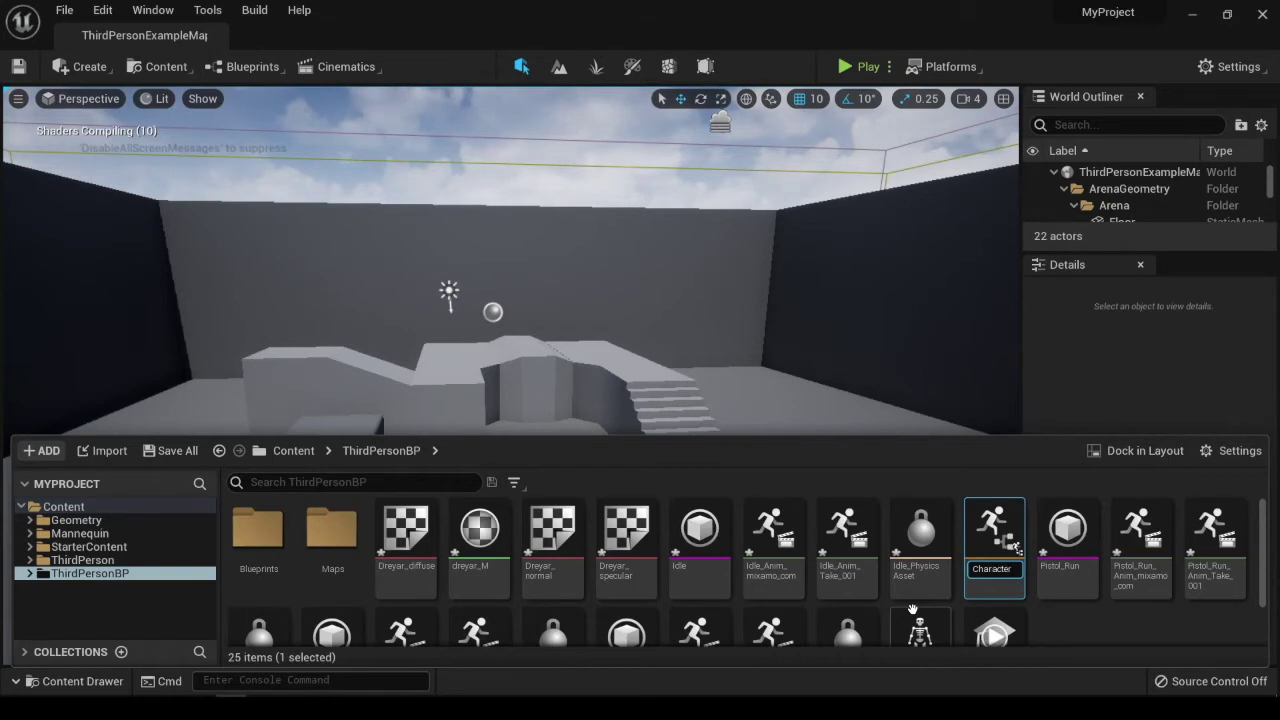
key("Return")
Open Character and add a CharacterMovement state machine feeding the Output Pose.
double_click(408, 530)
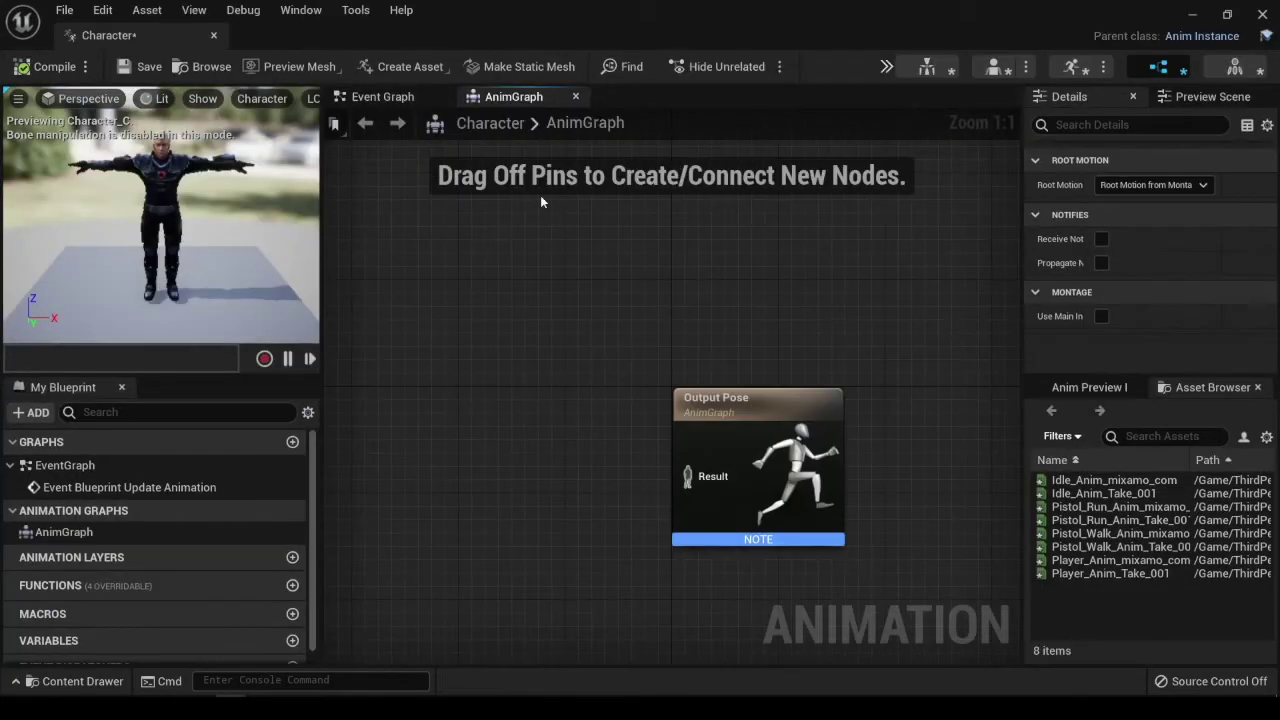
left_click_drag(172, 40, 320, 40)
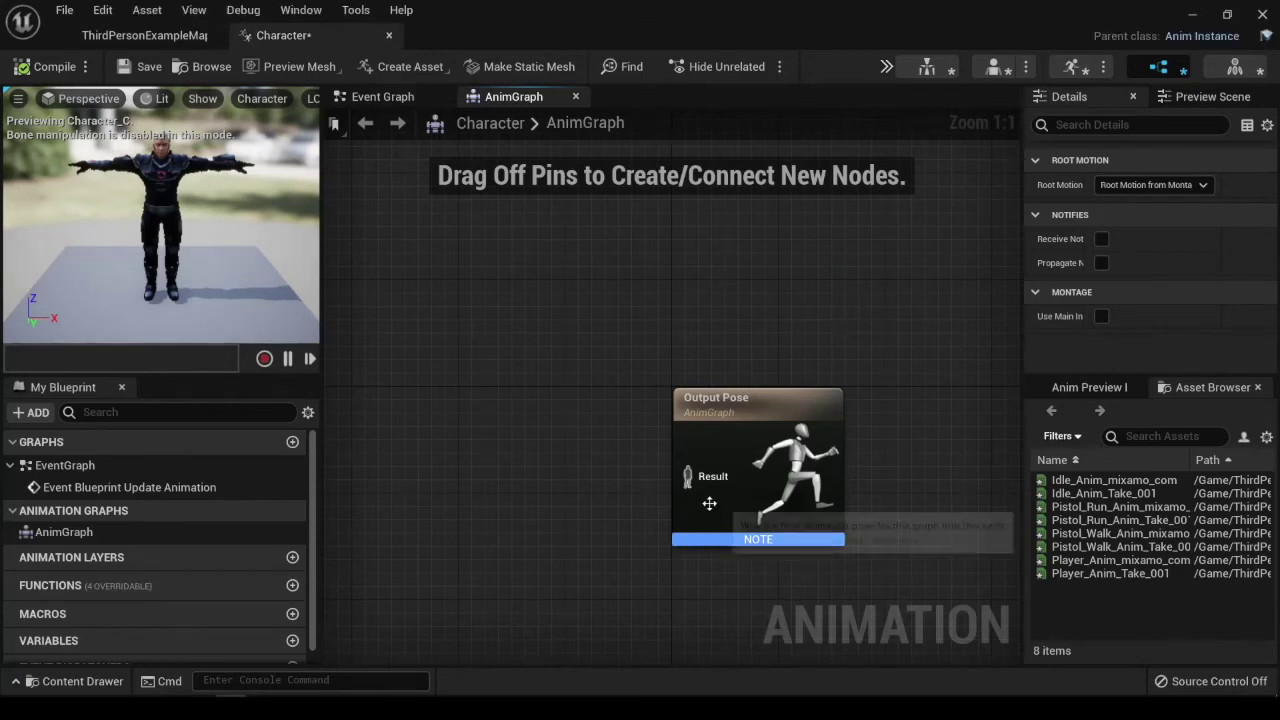
left_click_drag(687, 476, 580, 437)
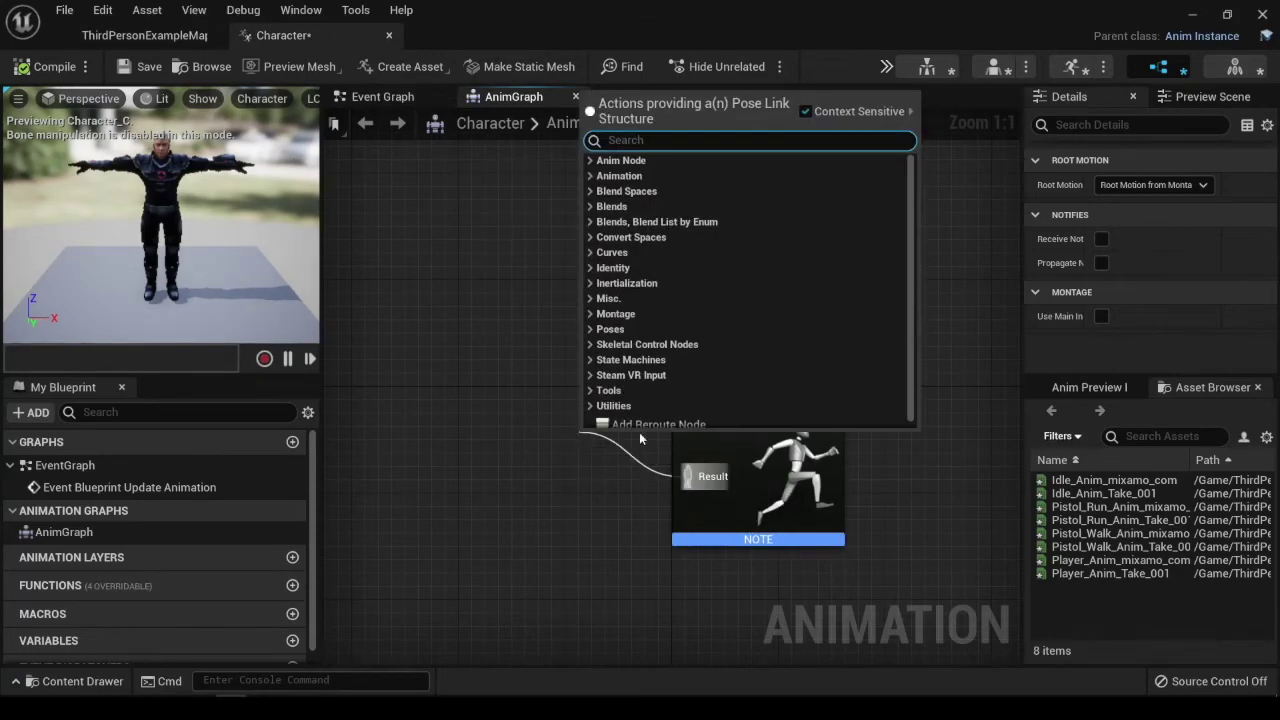
type("stat")
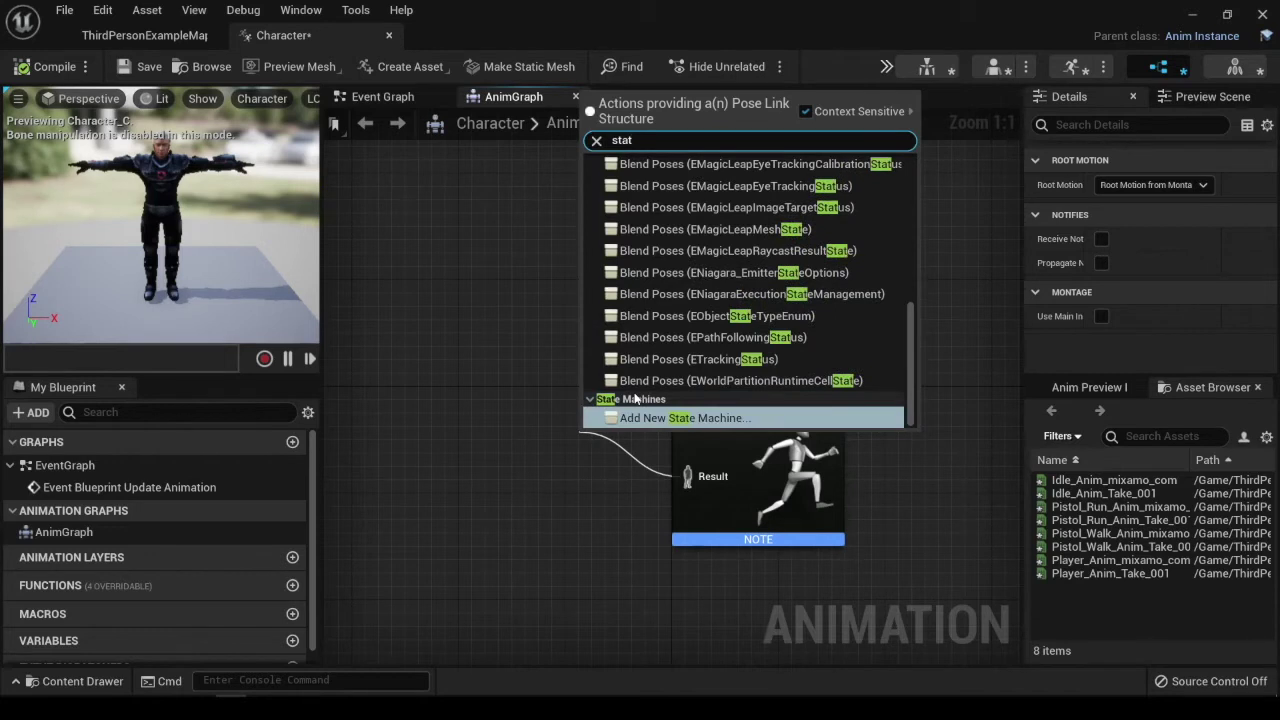
left_click(650, 418)
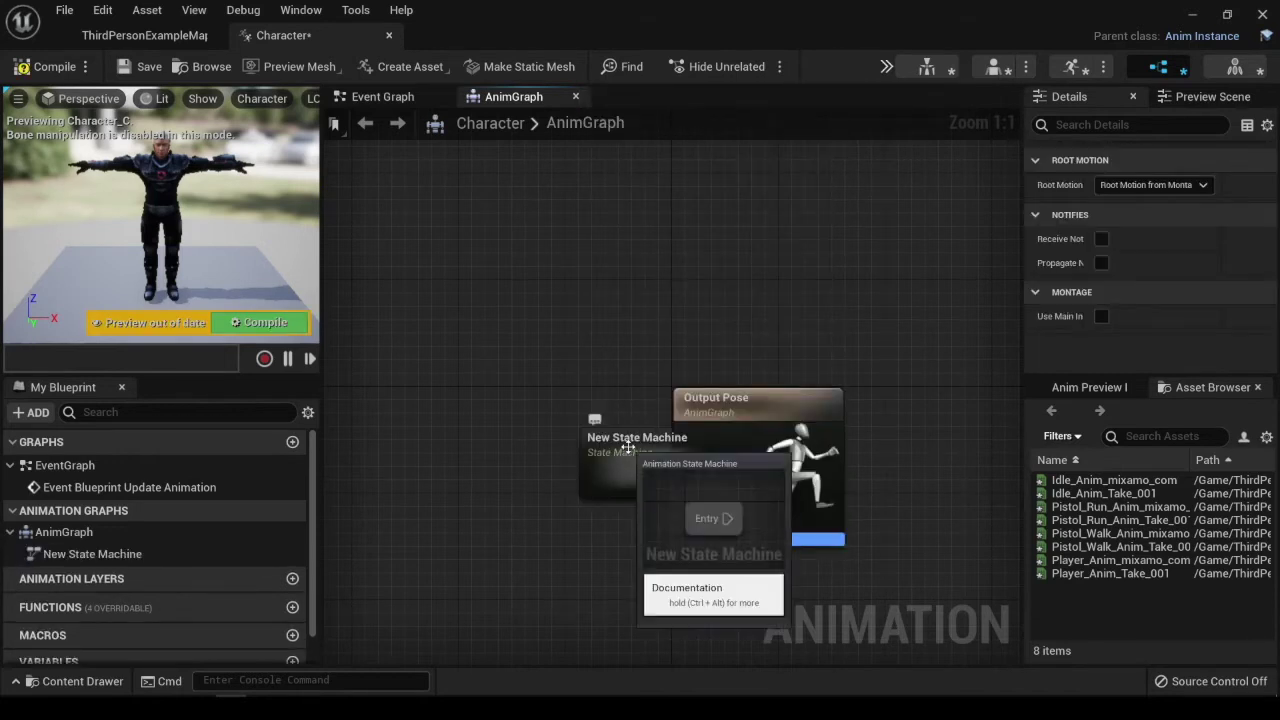
left_click(1145, 184)
type("CharacterMovement")
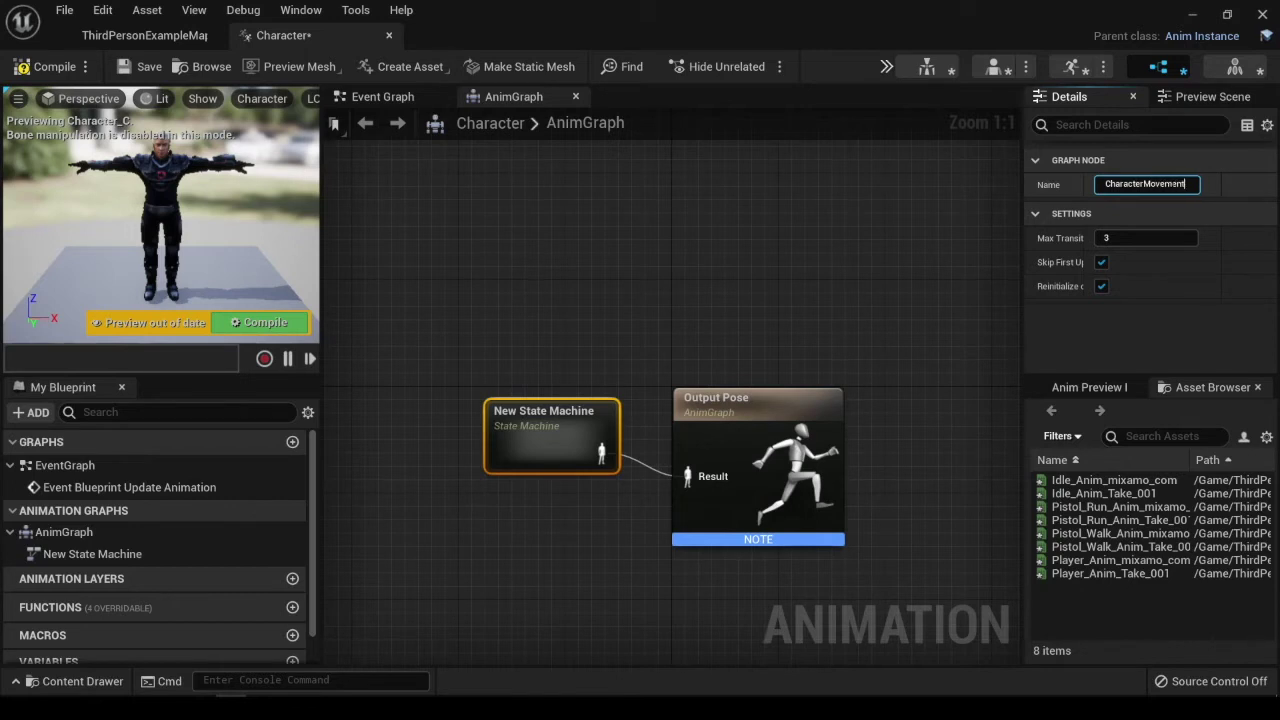
key("Return")
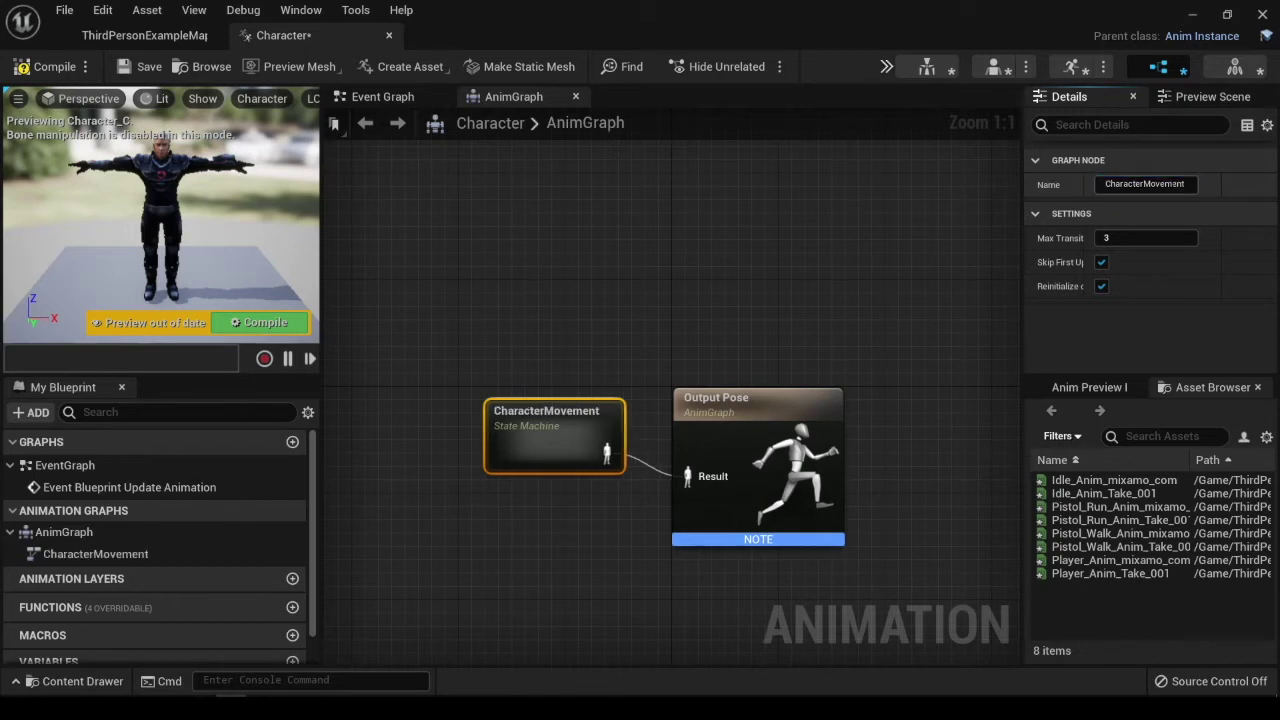
Inside CharacterMovement, add a Movement state from Entry and open its graph.
double_click(512, 438)
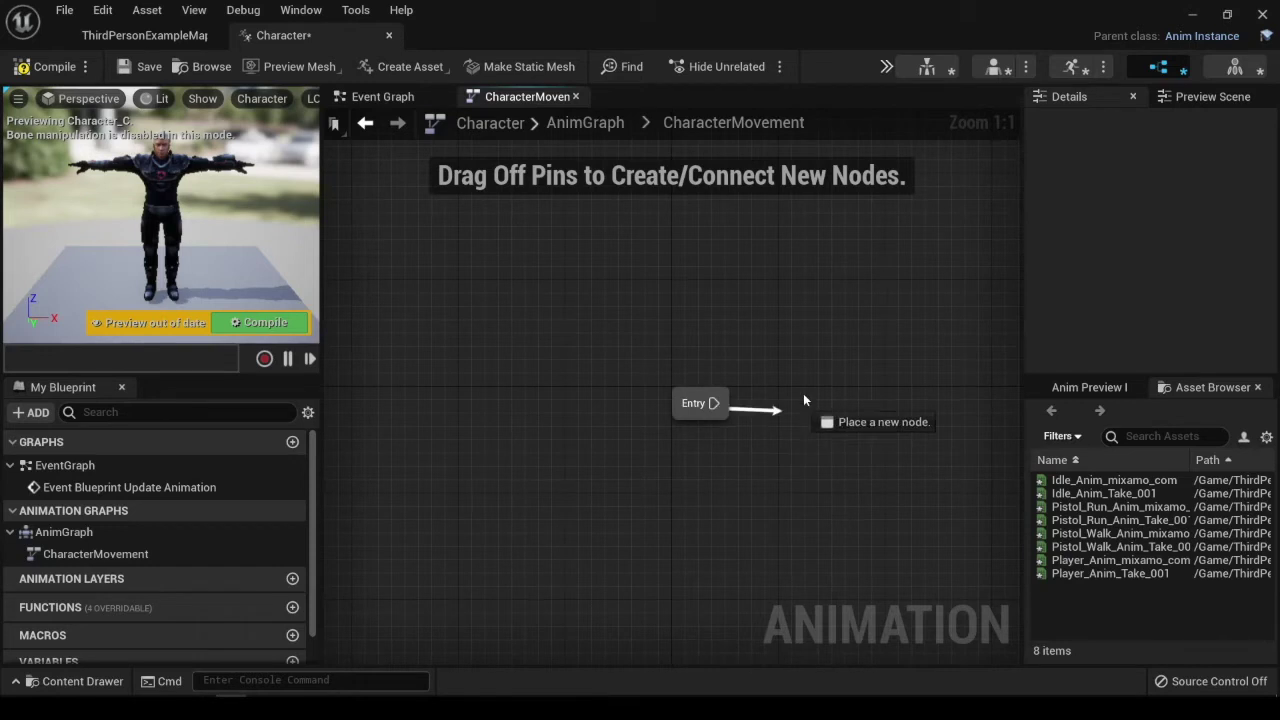
left_click_drag(713, 403, 808, 378)
left_click(846, 85)
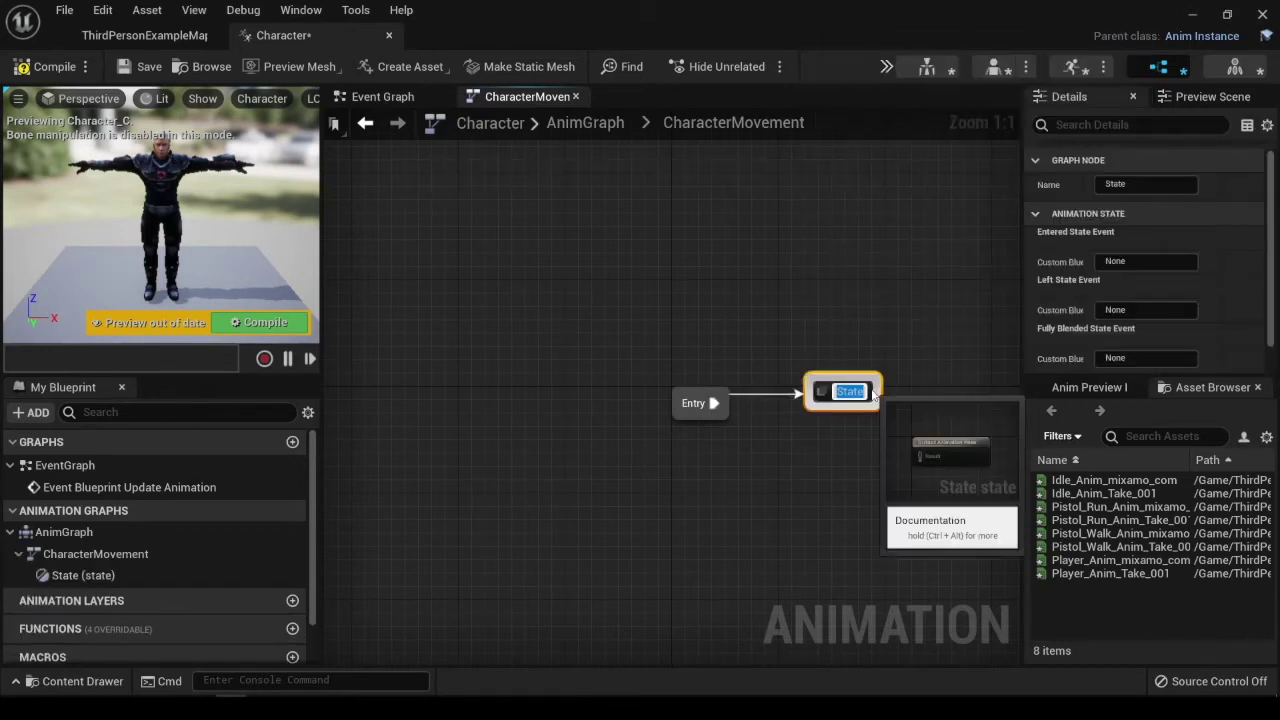
type("Movement")
key("Return")
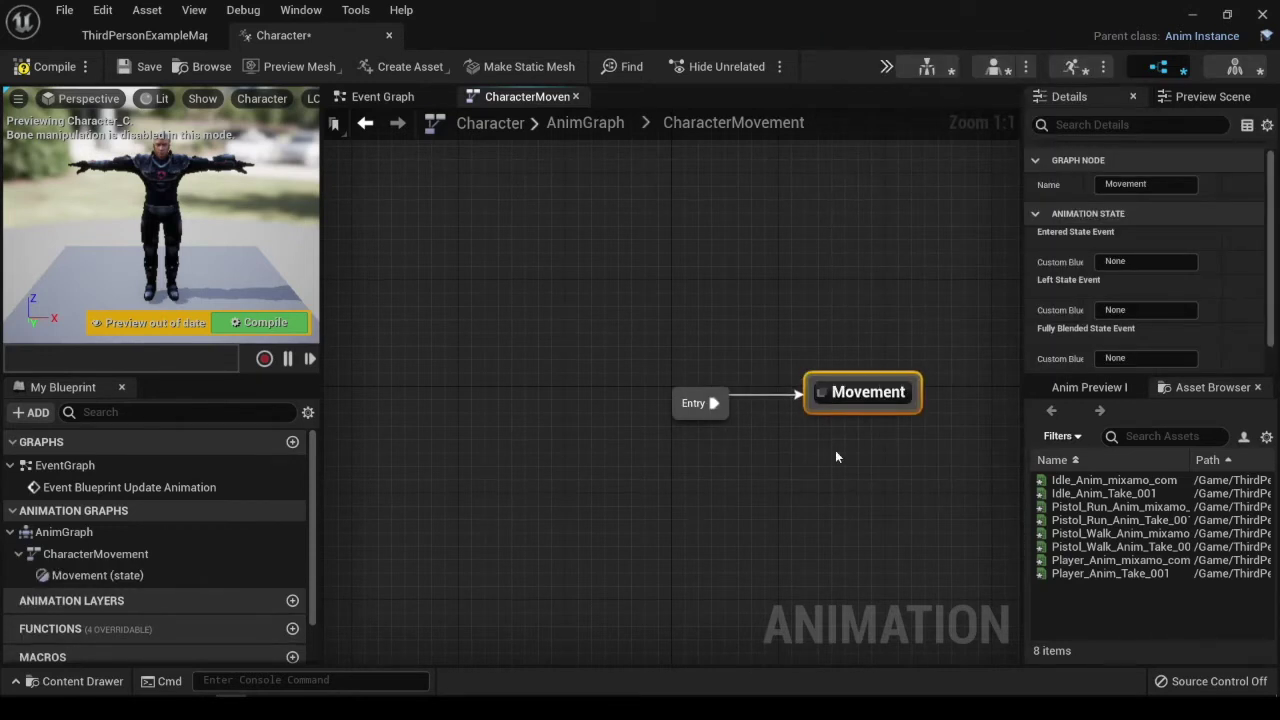
double_click(899, 392)
Compare the Event Graph with the Movement graph, then return to the ThirdPersonExampleMap level.
left_click(393, 97)
left_click(510, 96)
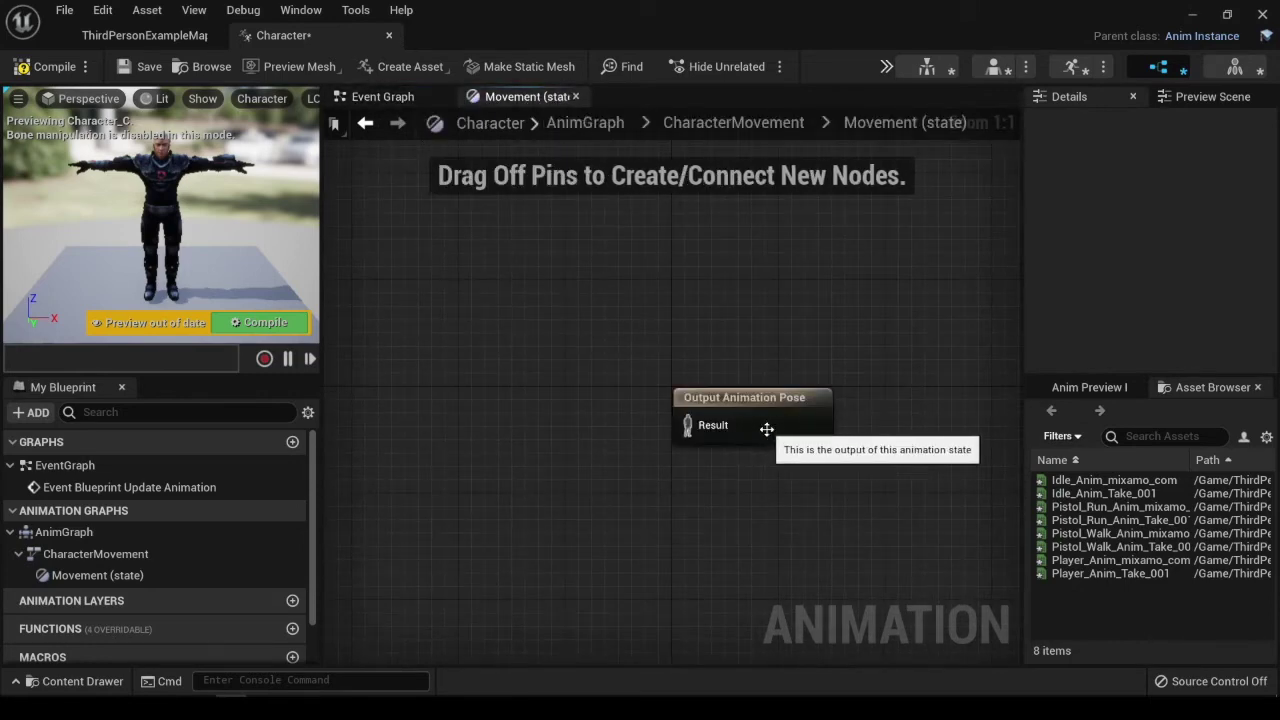
left_click(390, 96)
left_click(505, 96)
left_click(419, 96)
left_click(514, 96)
left_click(145, 36)
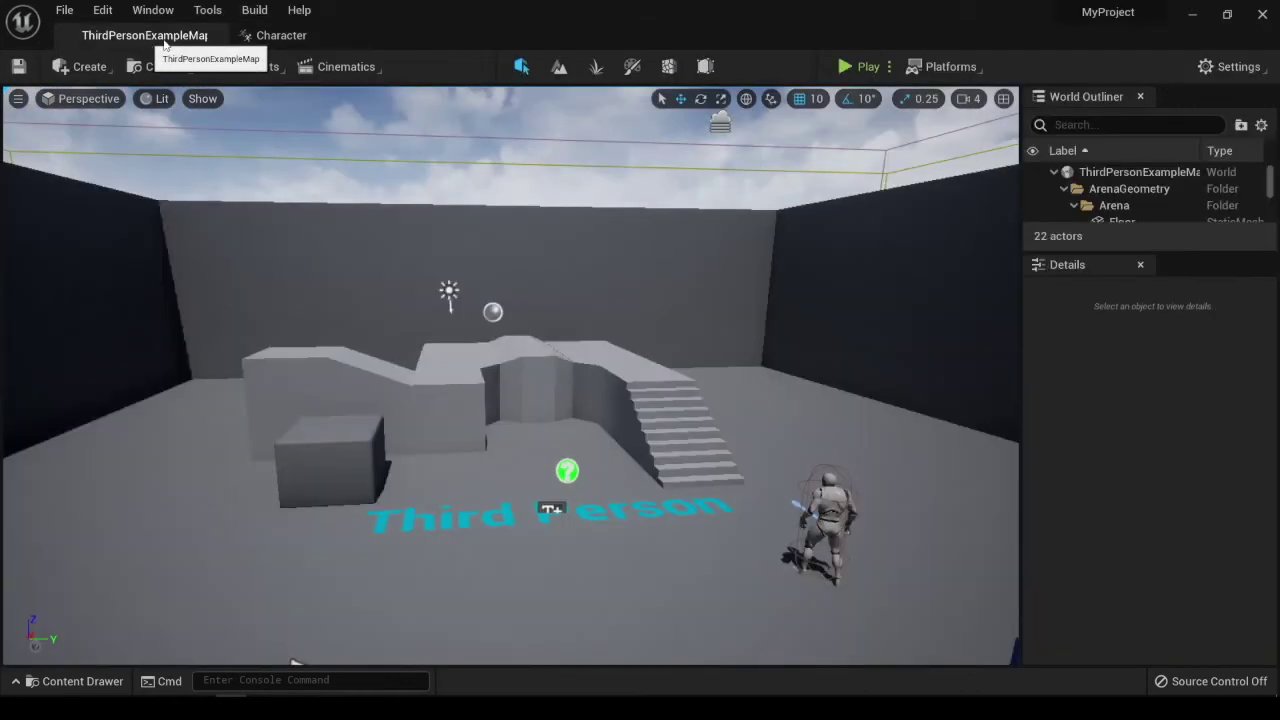
Create a Player_Skeleton blend space named MyBlendSpace in ThirdPersonBP and open it for editing.
left_click(95, 688)
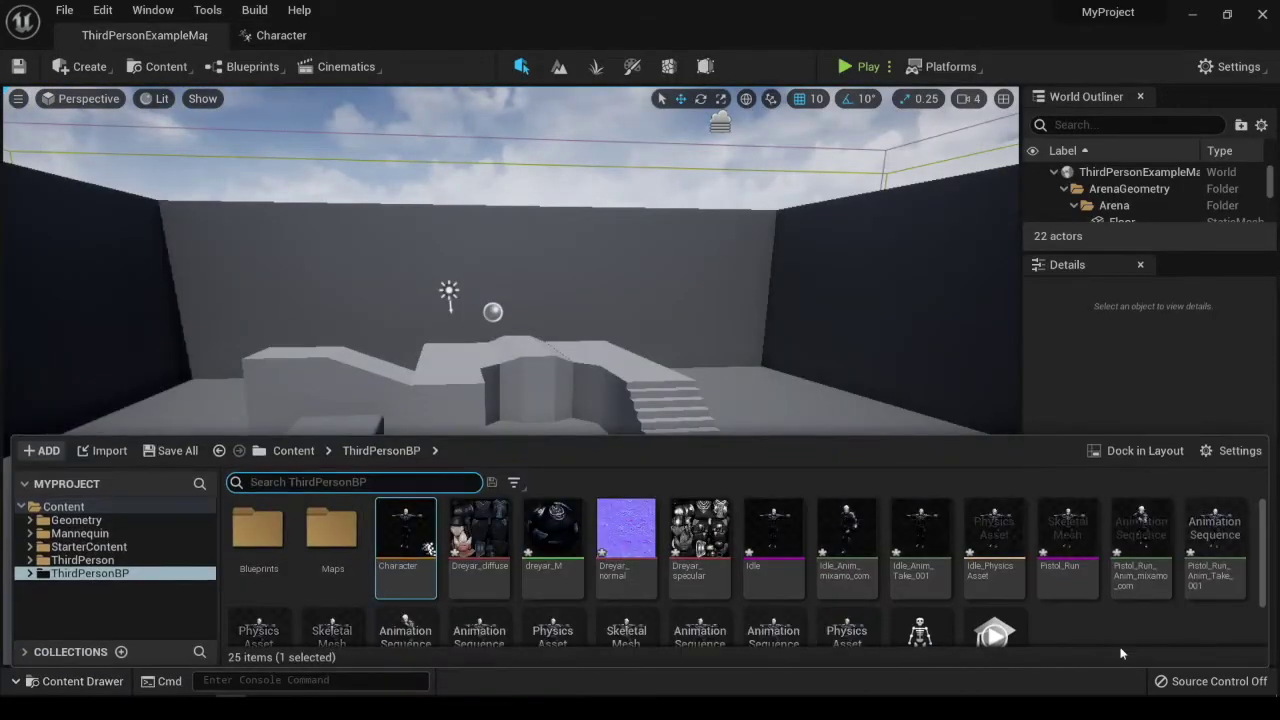
scroll(1067, 616, "down", 3)
right_click(1075, 606)
mouse_move(1163, 308)
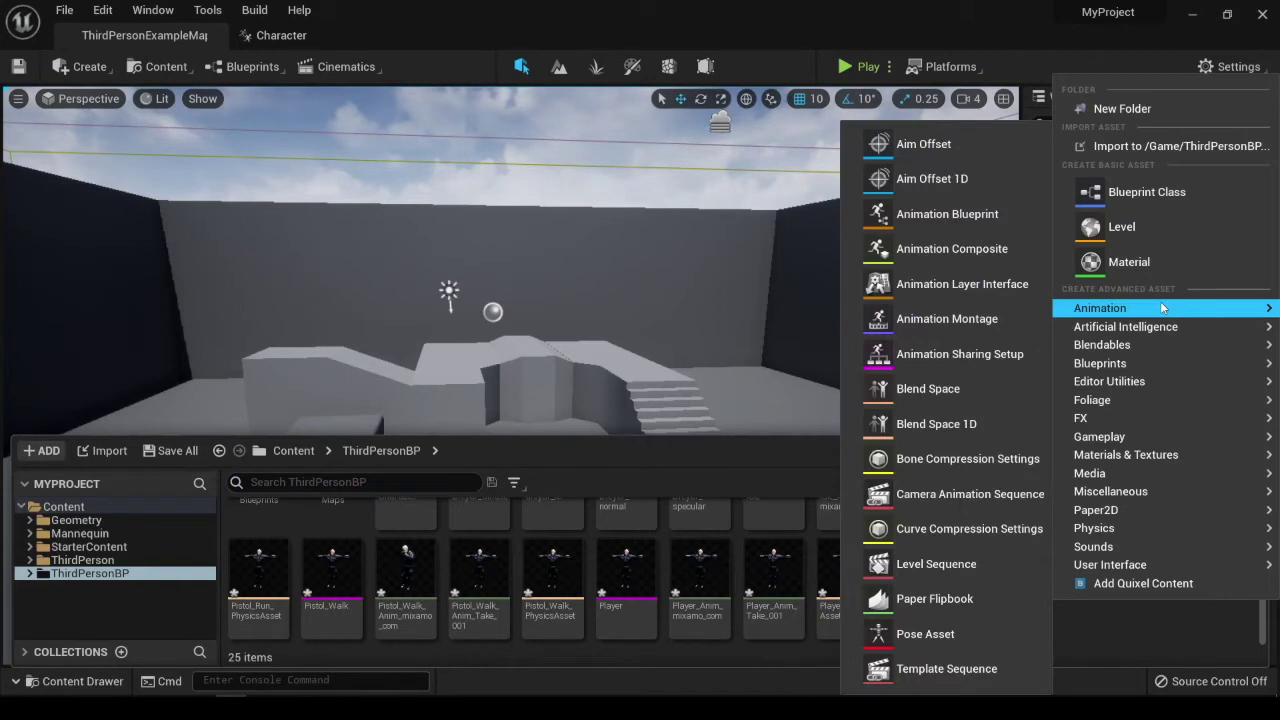
left_click(926, 390)
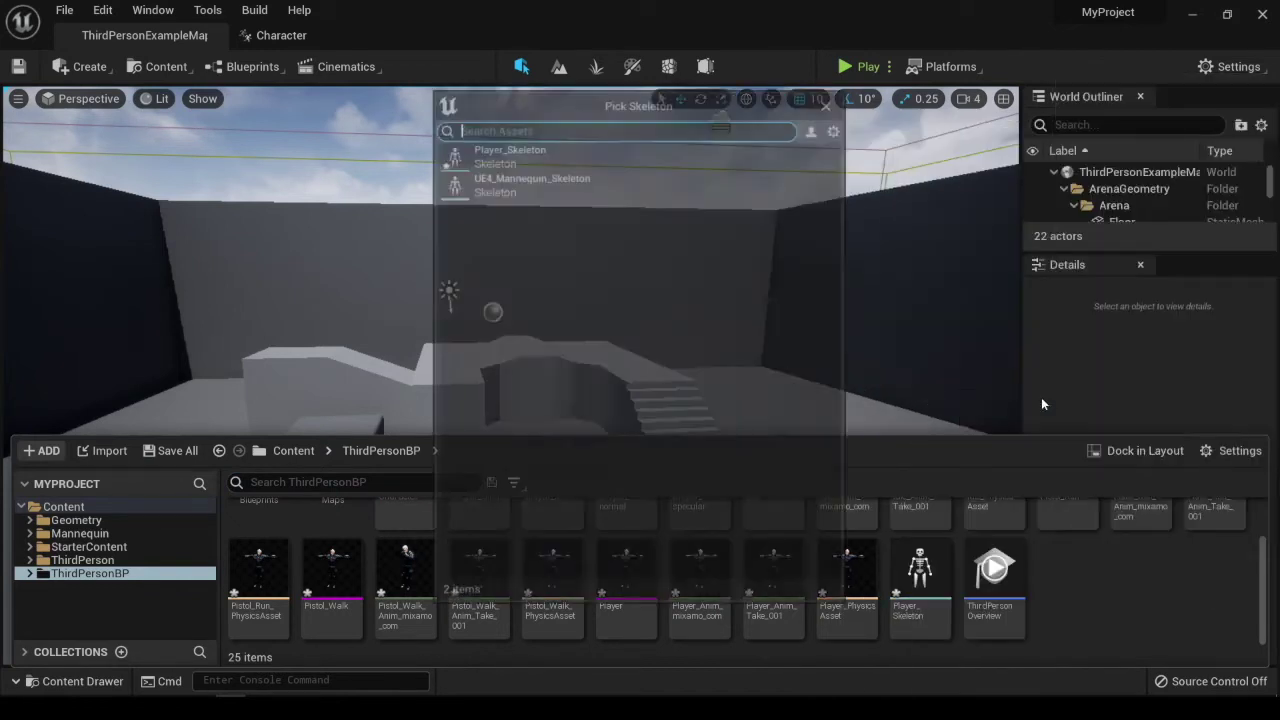
left_click(470, 150)
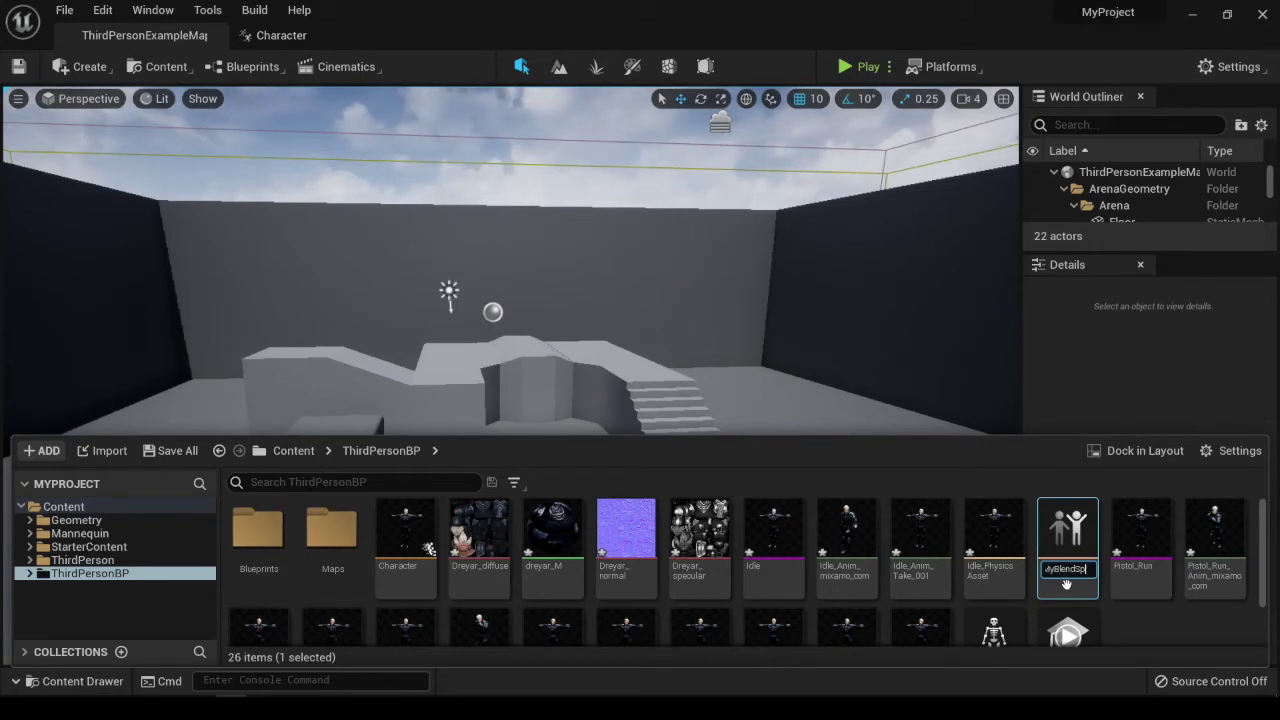
key("Return")
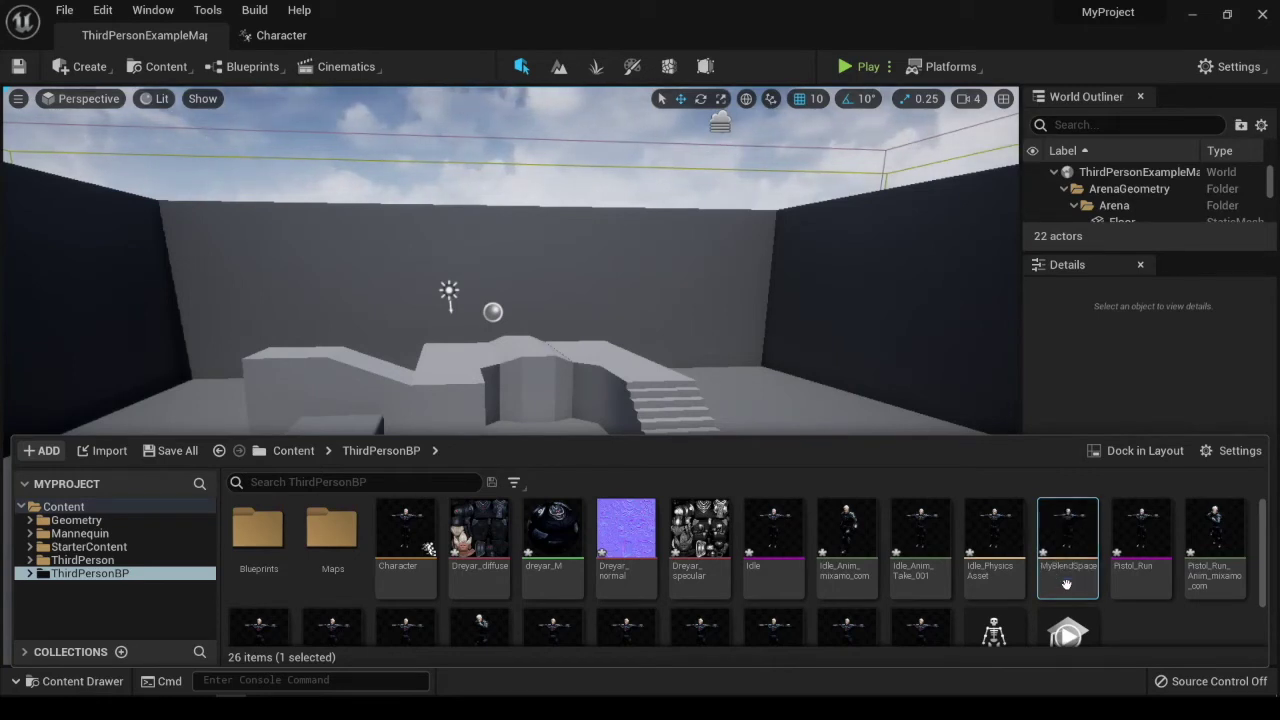
double_click(1066, 585)
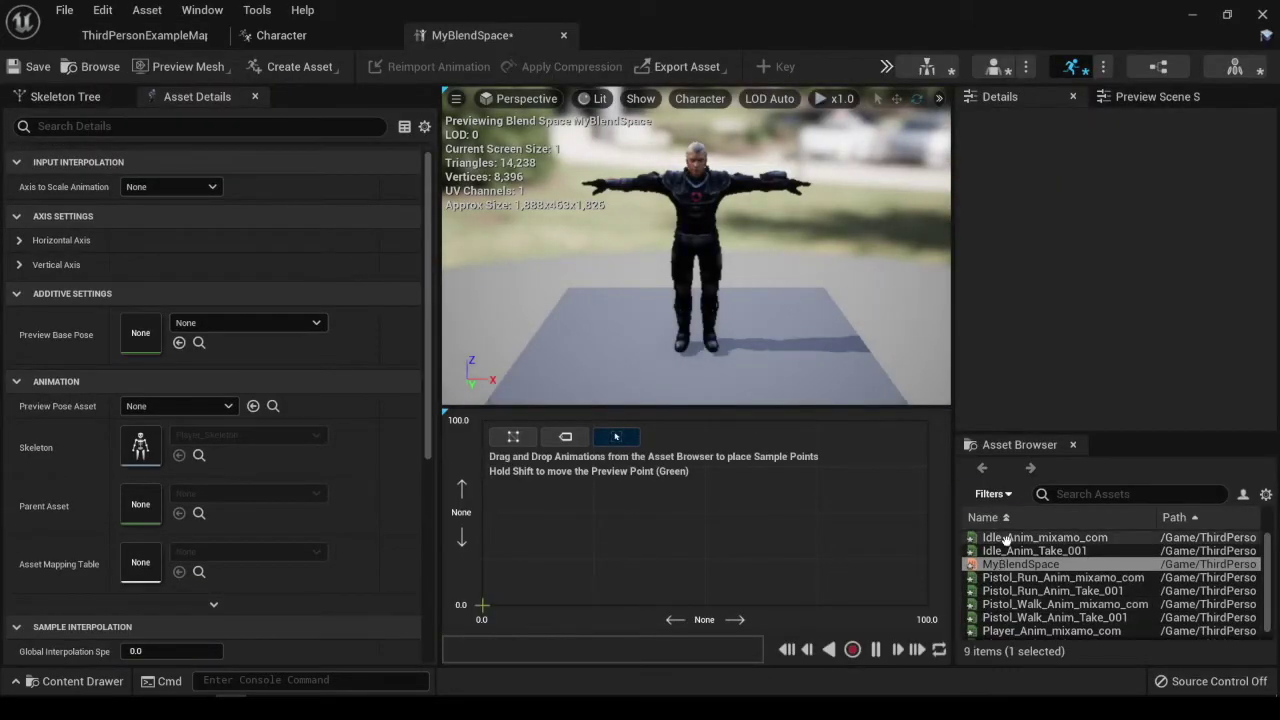
left_click(20, 240)
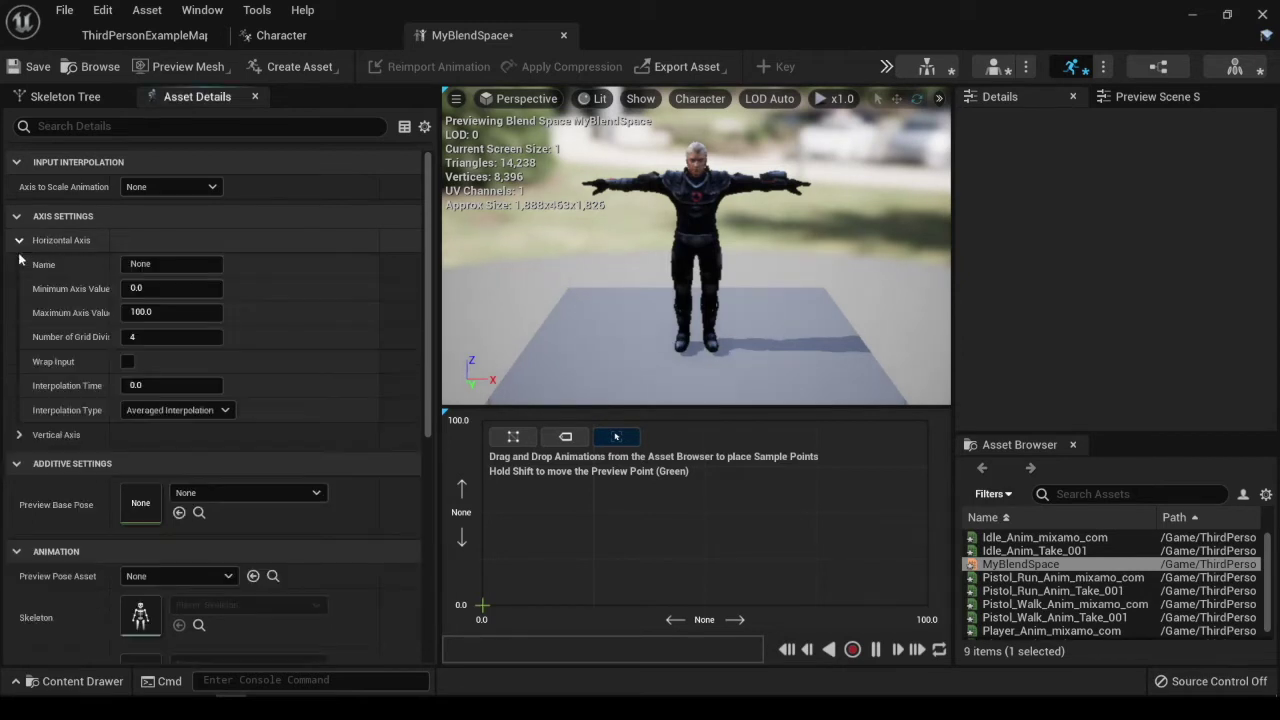
Name the vertical axis Speed and the horizontal axis Direction.
left_click(20, 435)
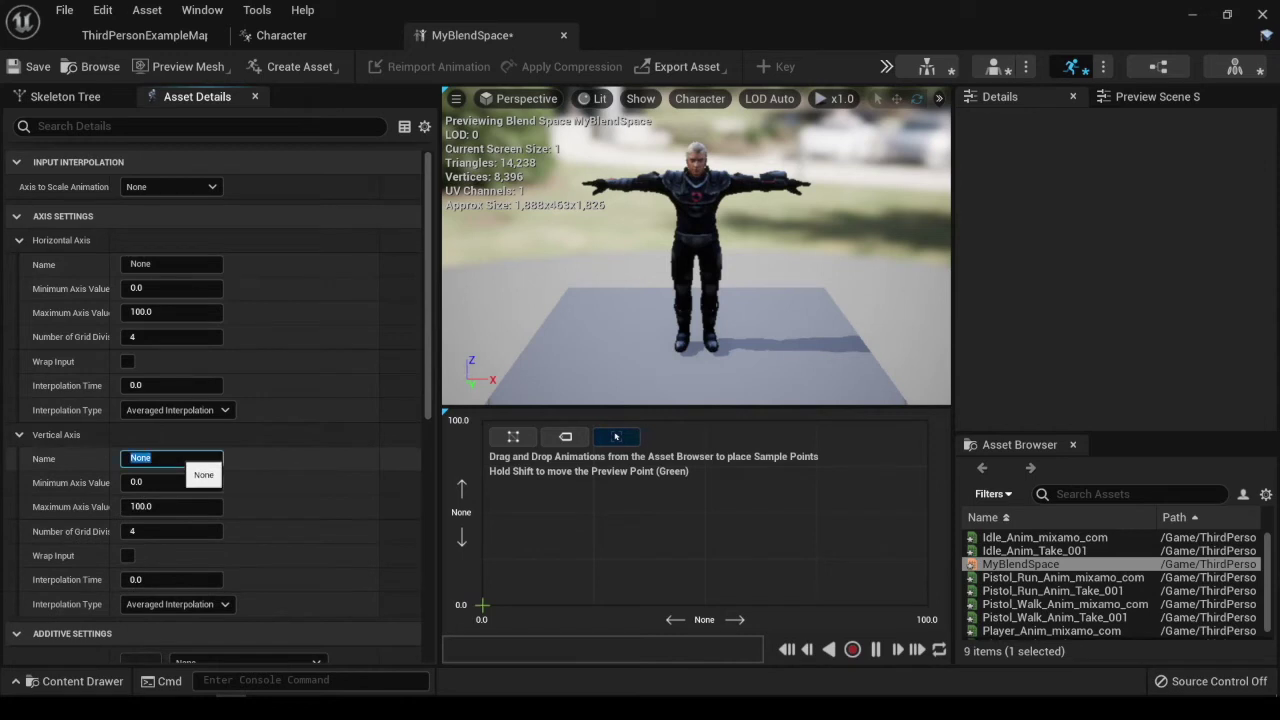
type("Speed")
key("Return")
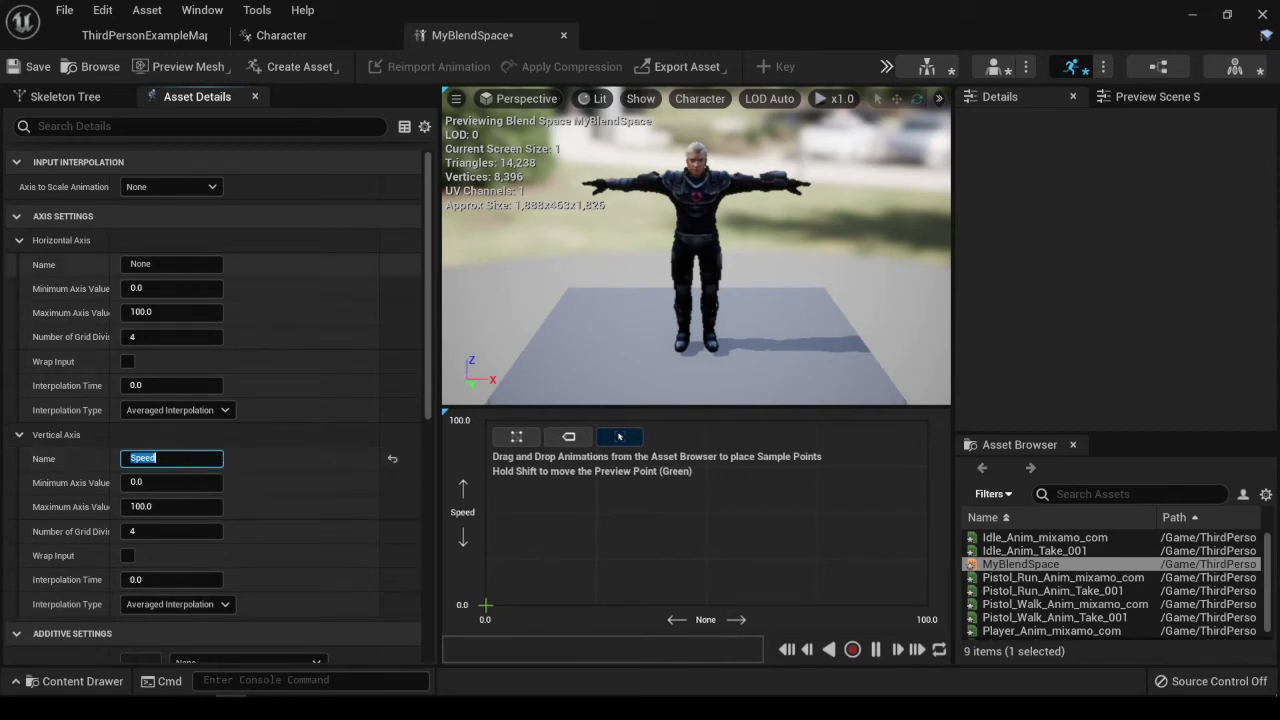
left_click(172, 264)
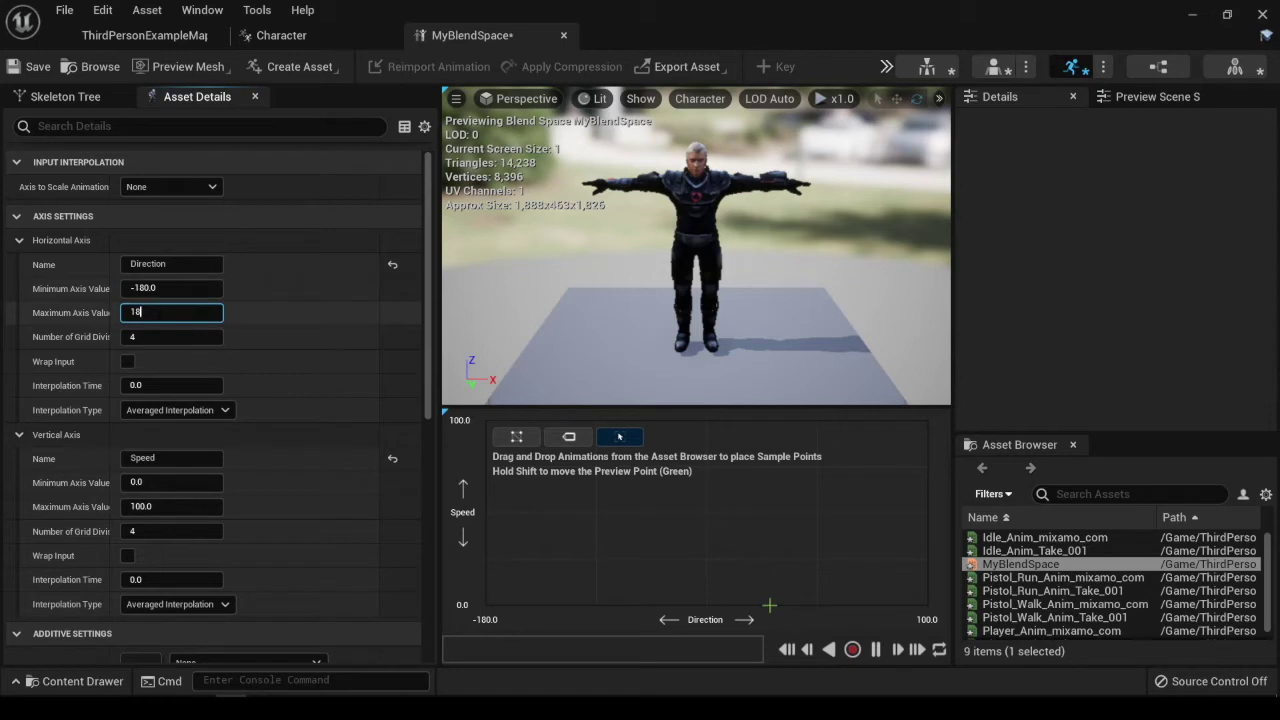
Set the axis interpolation time to 1.0.
left_click(175, 385)
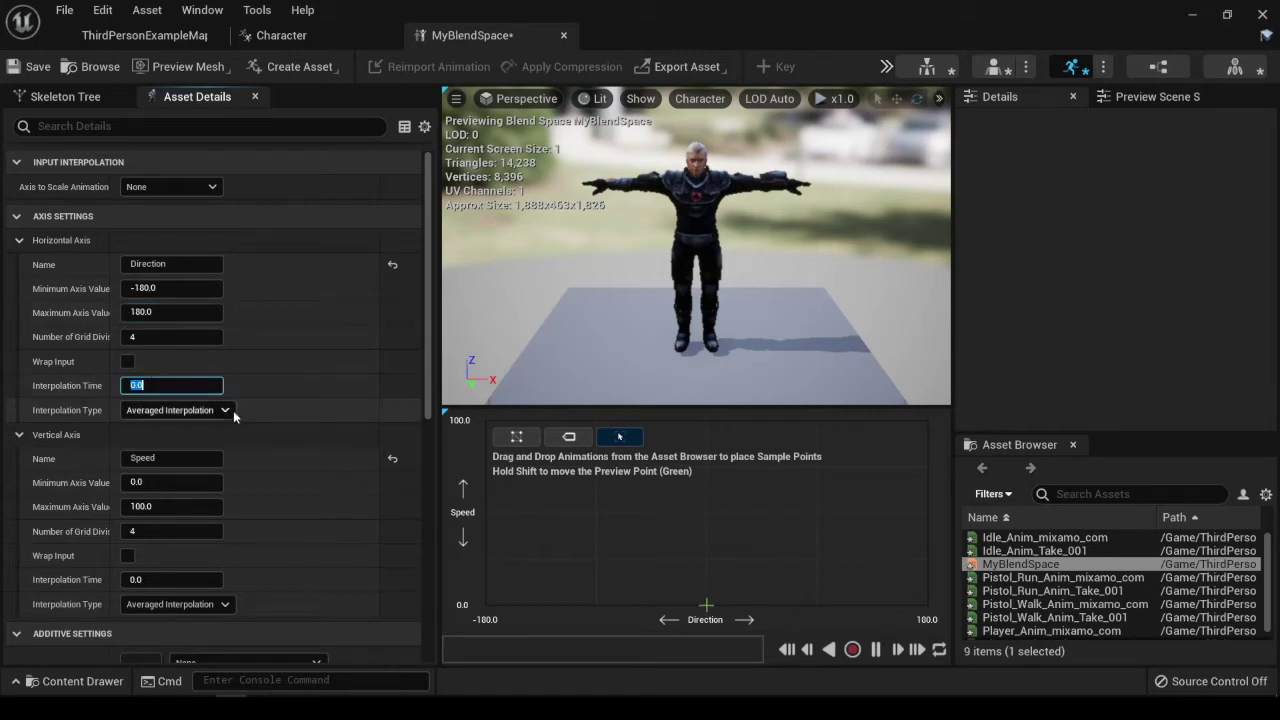
type("10")
key("Return")
type("1.0")
key("Return")
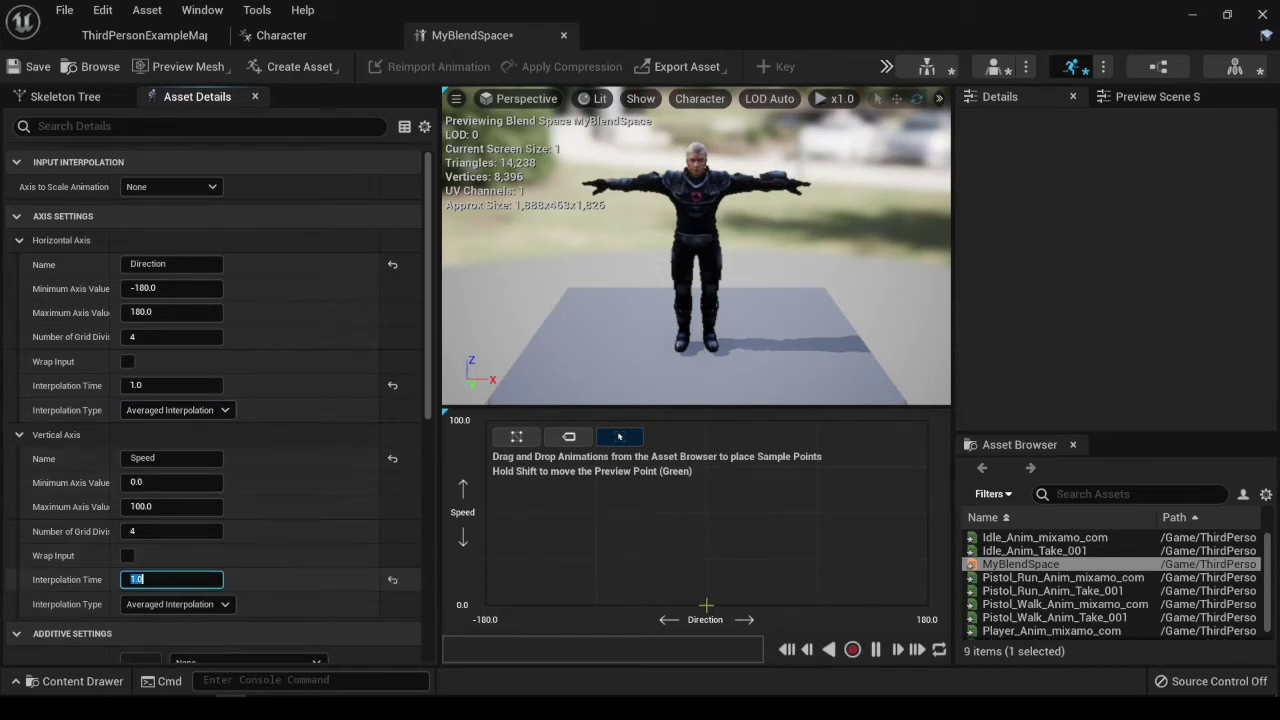
Set the Speed axis maximum to 600.
type("600")
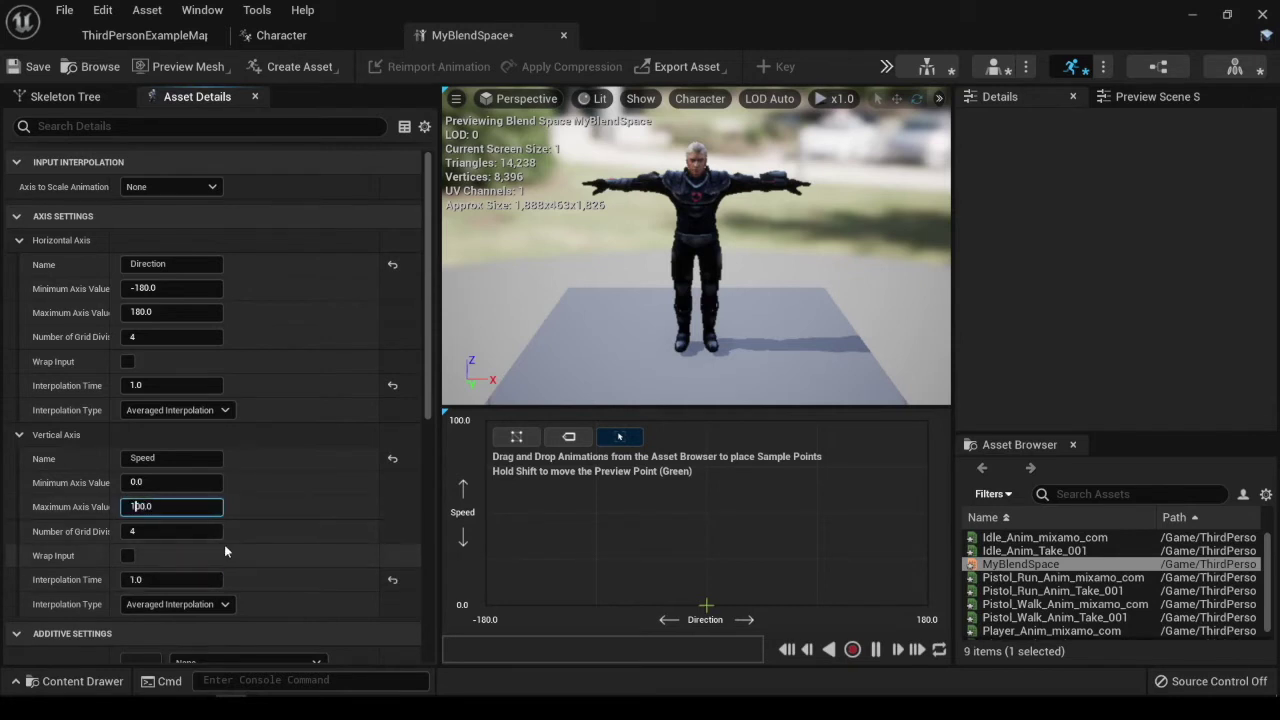
key("Return")
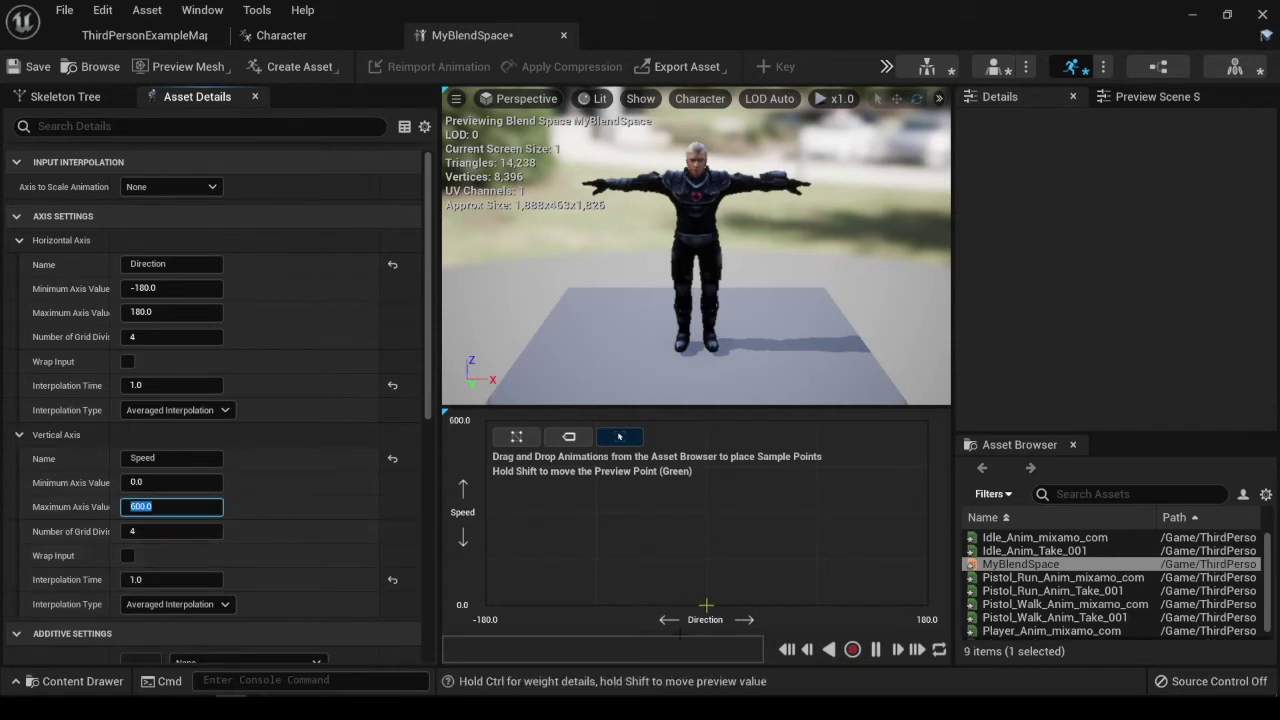
mouse_move(706, 605)
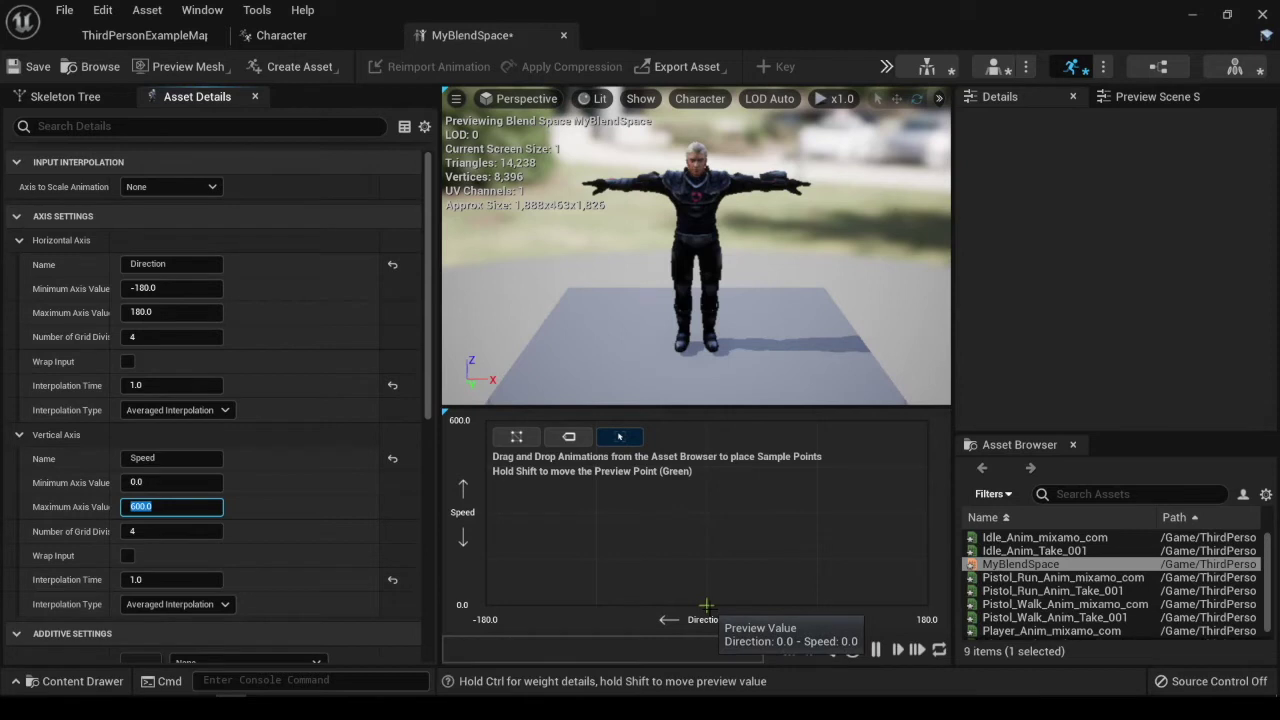
left_click(709, 518)
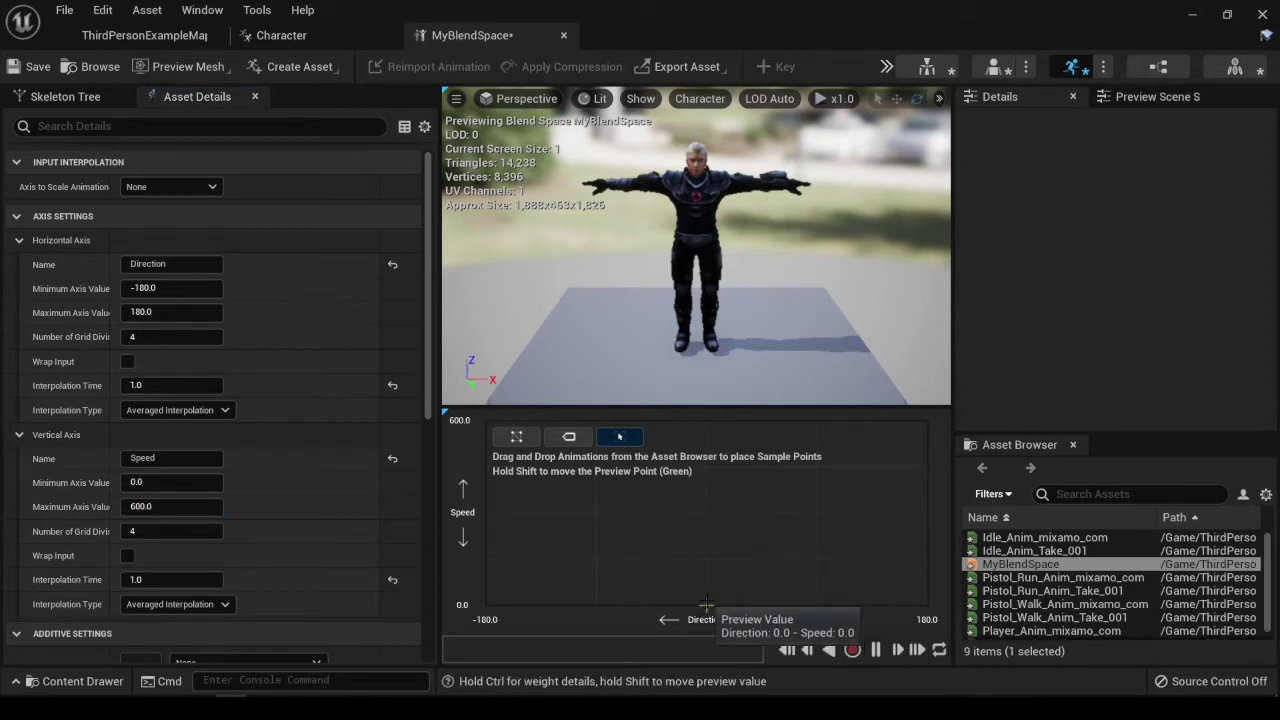
right_click(709, 556)
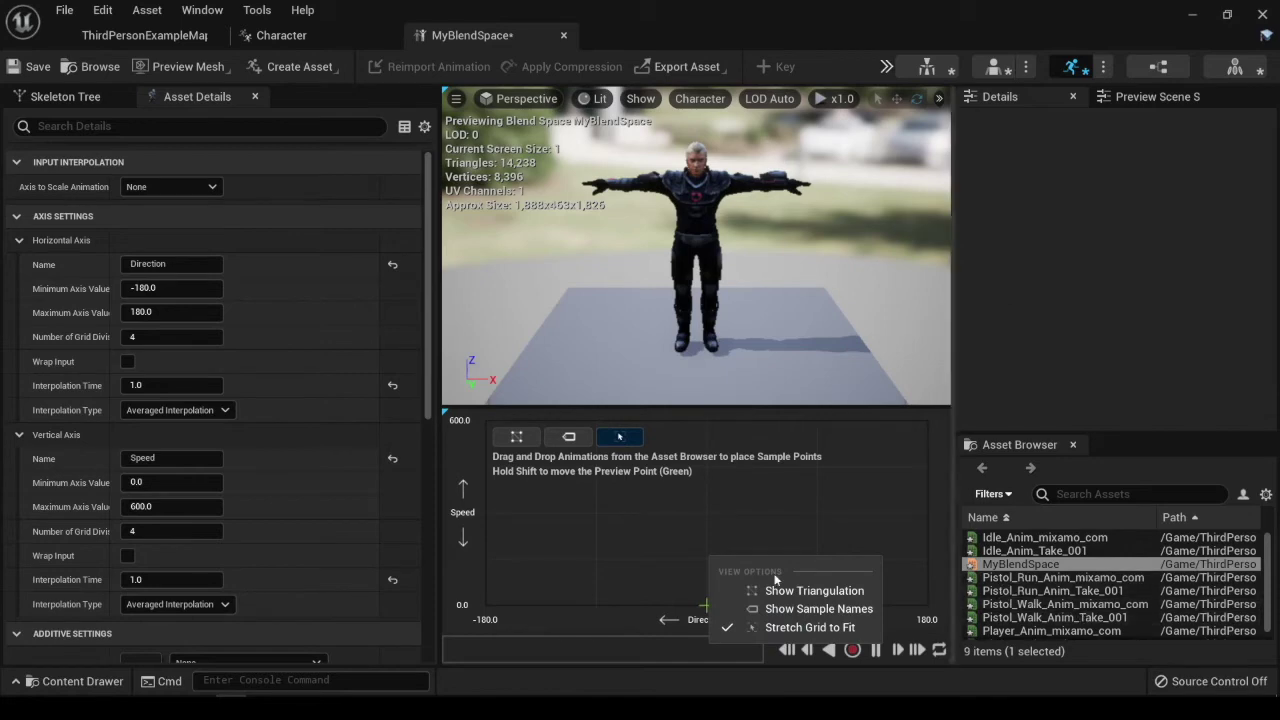
Place Idle at Speed 0, Pistol_Walk at 150 and Pistol_Run at 300 on the grid.
left_click(619, 436)
mouse_move(1067, 545)
left_click(1034, 539)
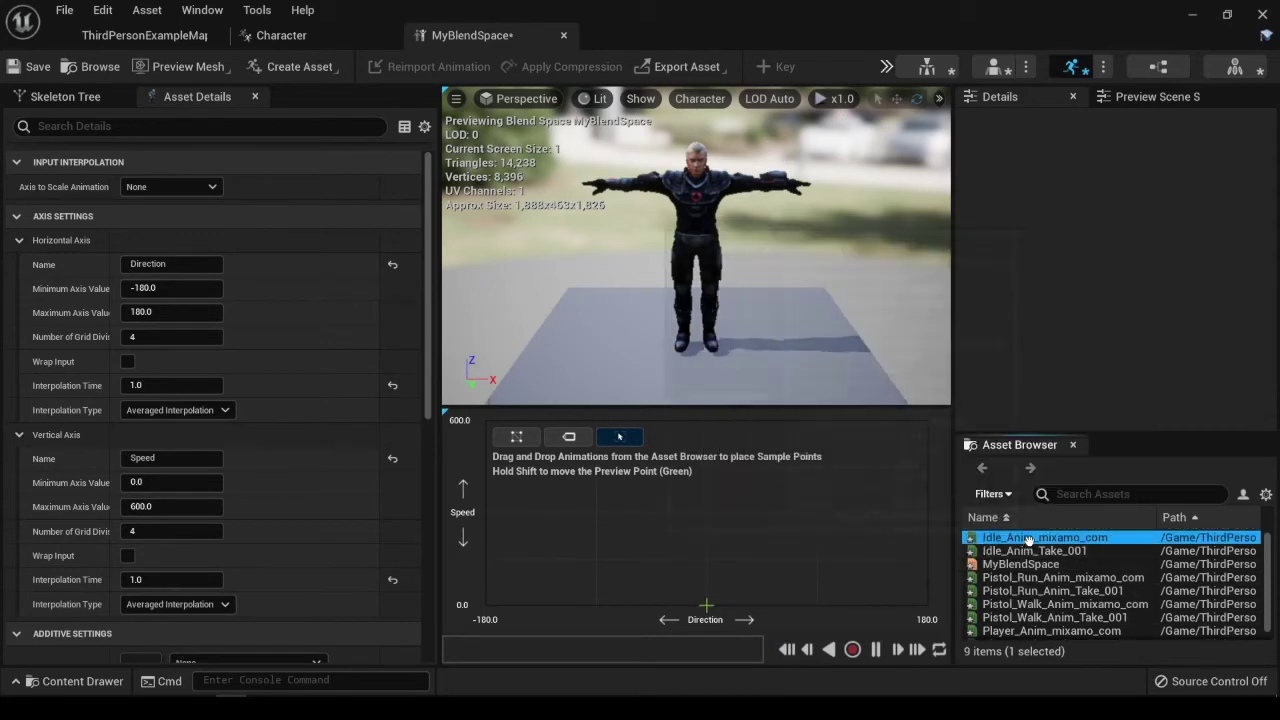
left_click_drag(1034, 539, 706, 605)
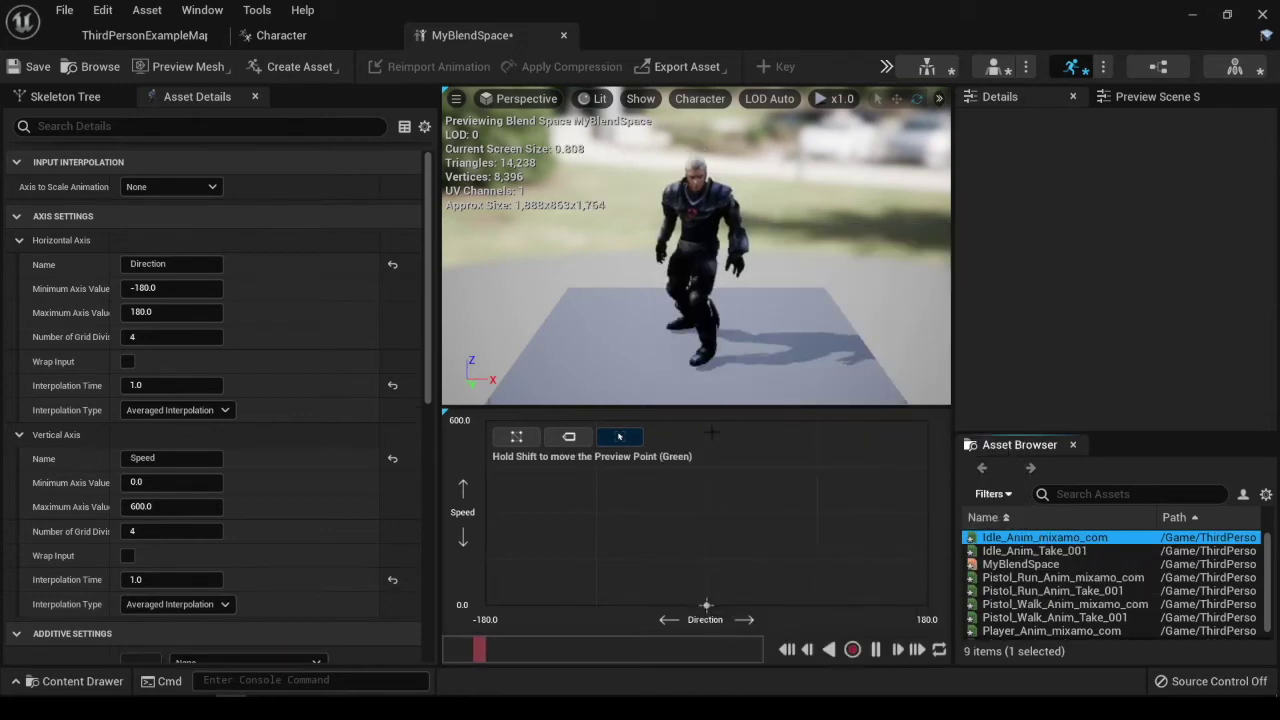
scroll(1060, 555, "down", 1)
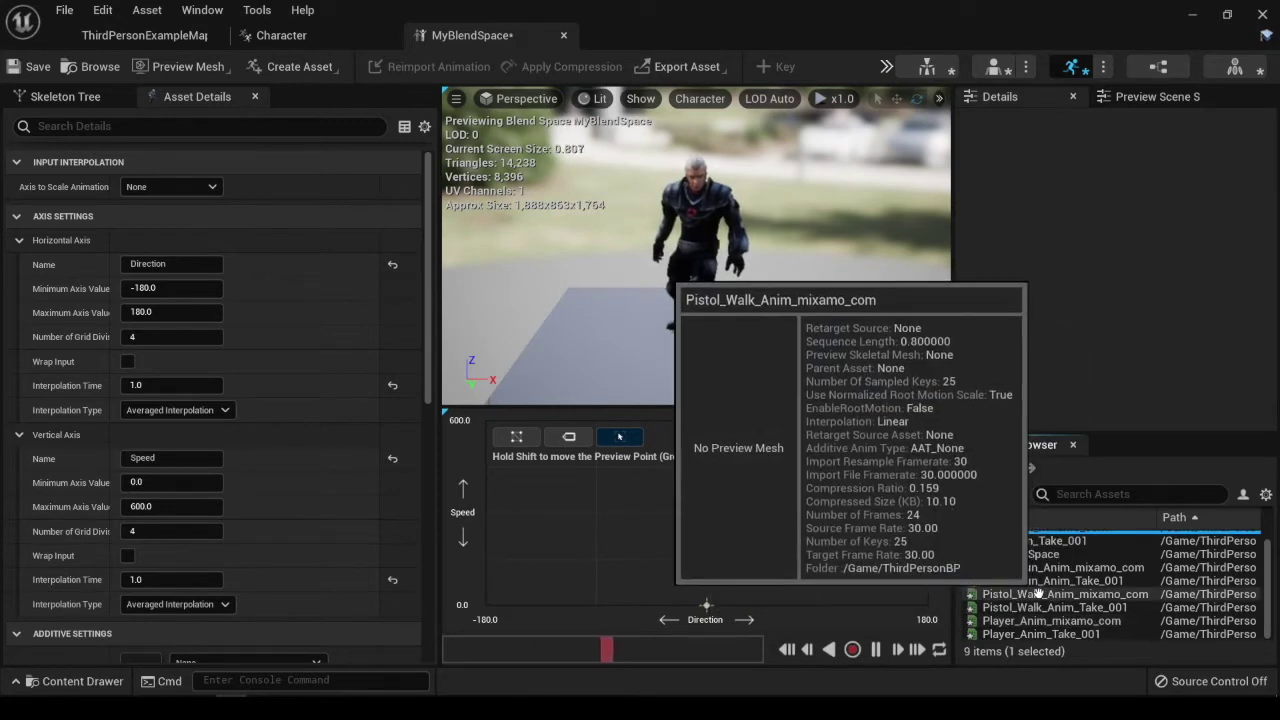
left_click_drag(1038, 594, 741, 556)
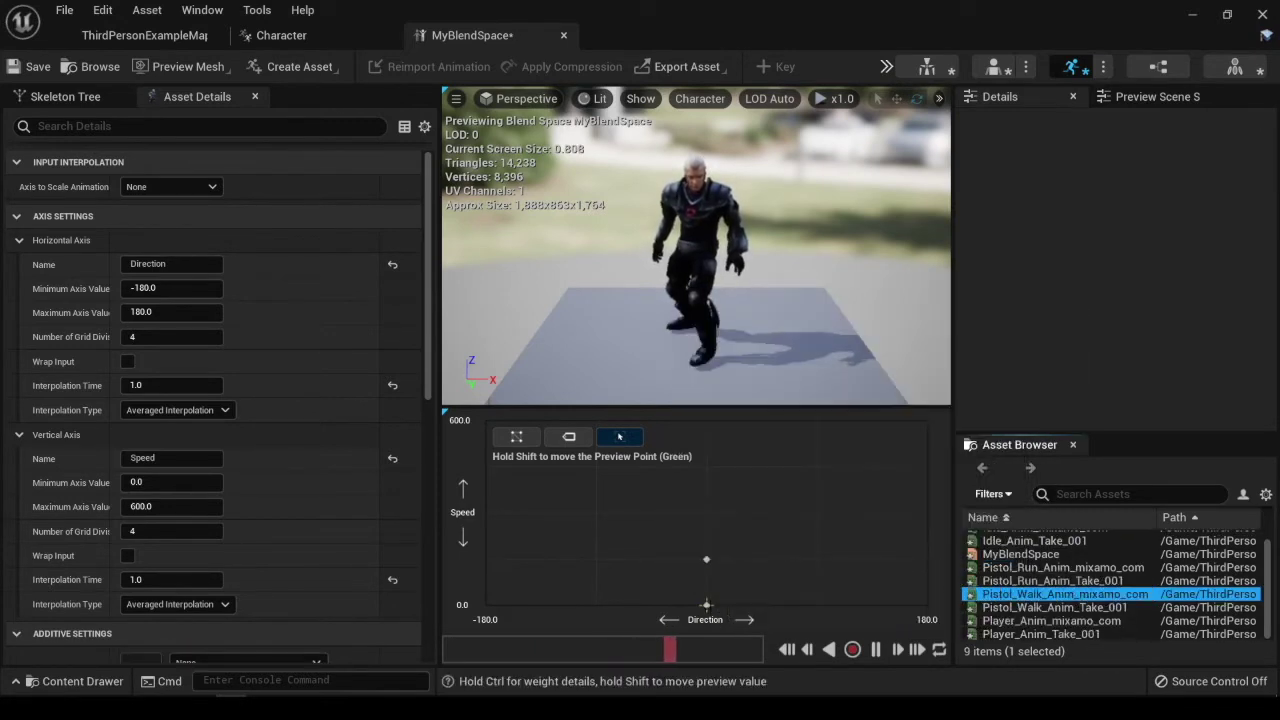
left_click_drag(706, 604, 705, 563)
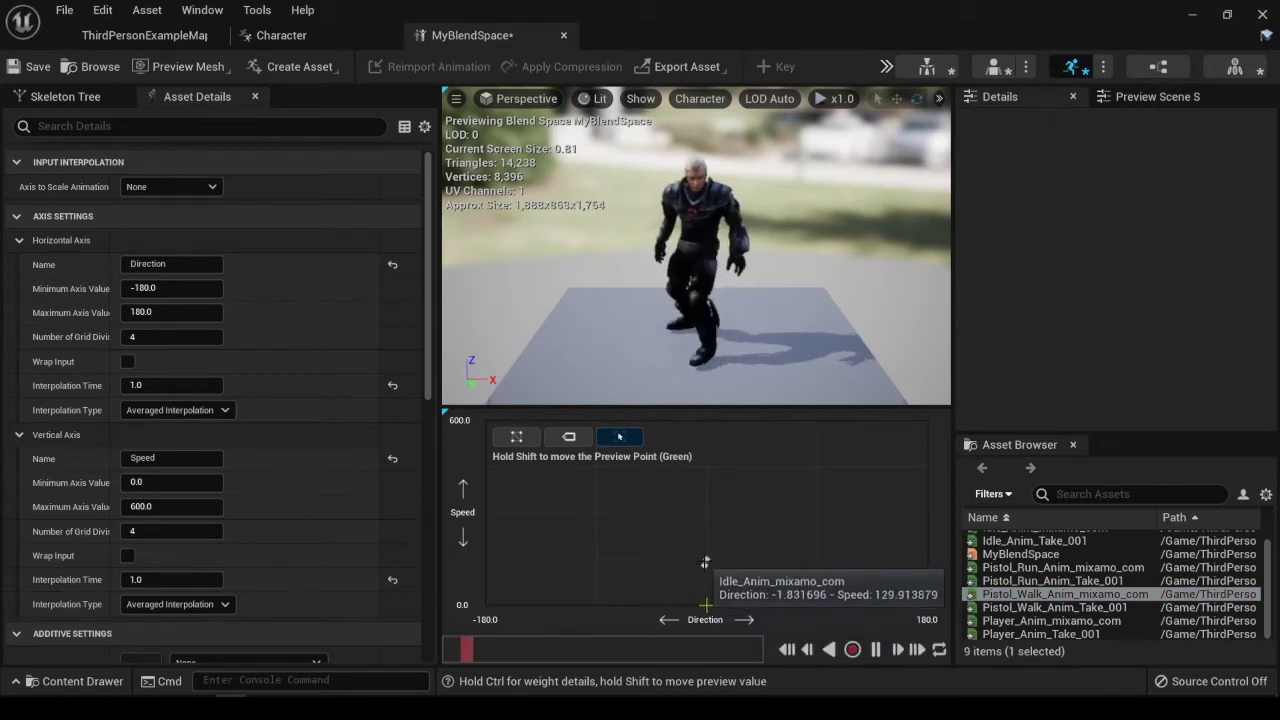
left_click_drag(705, 563, 706, 560)
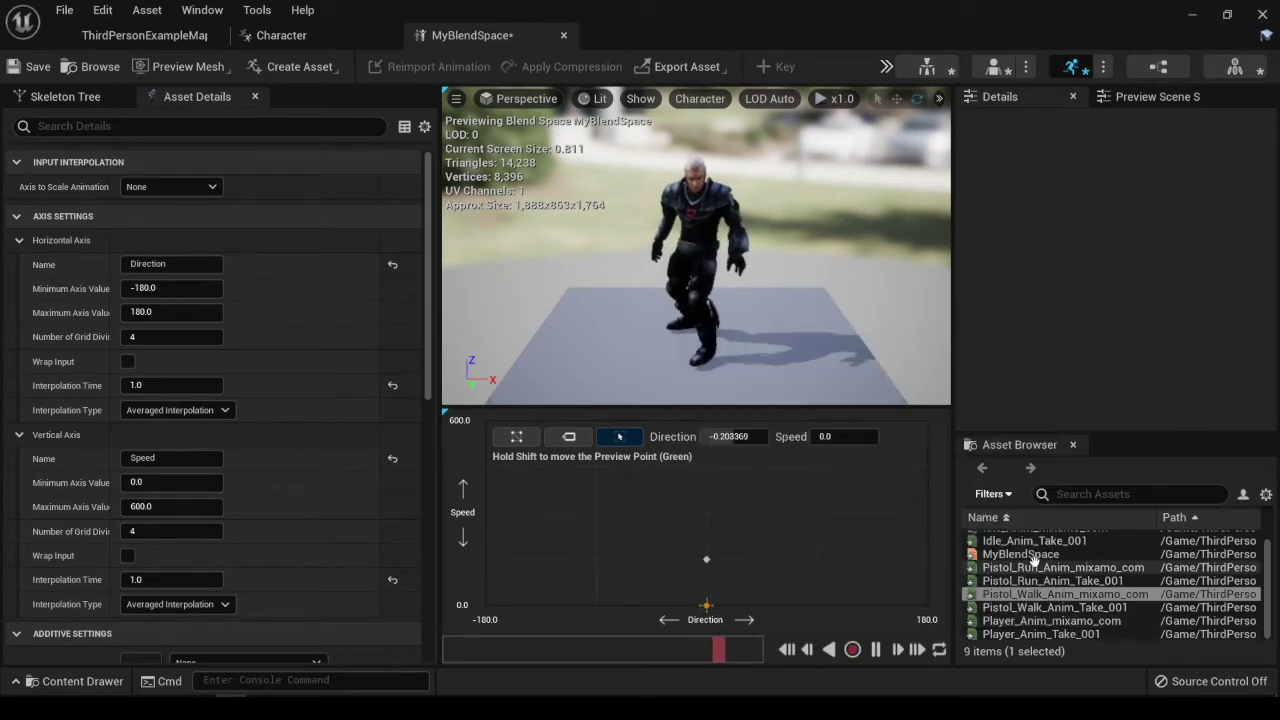
left_click_drag(1034, 567, 730, 525)
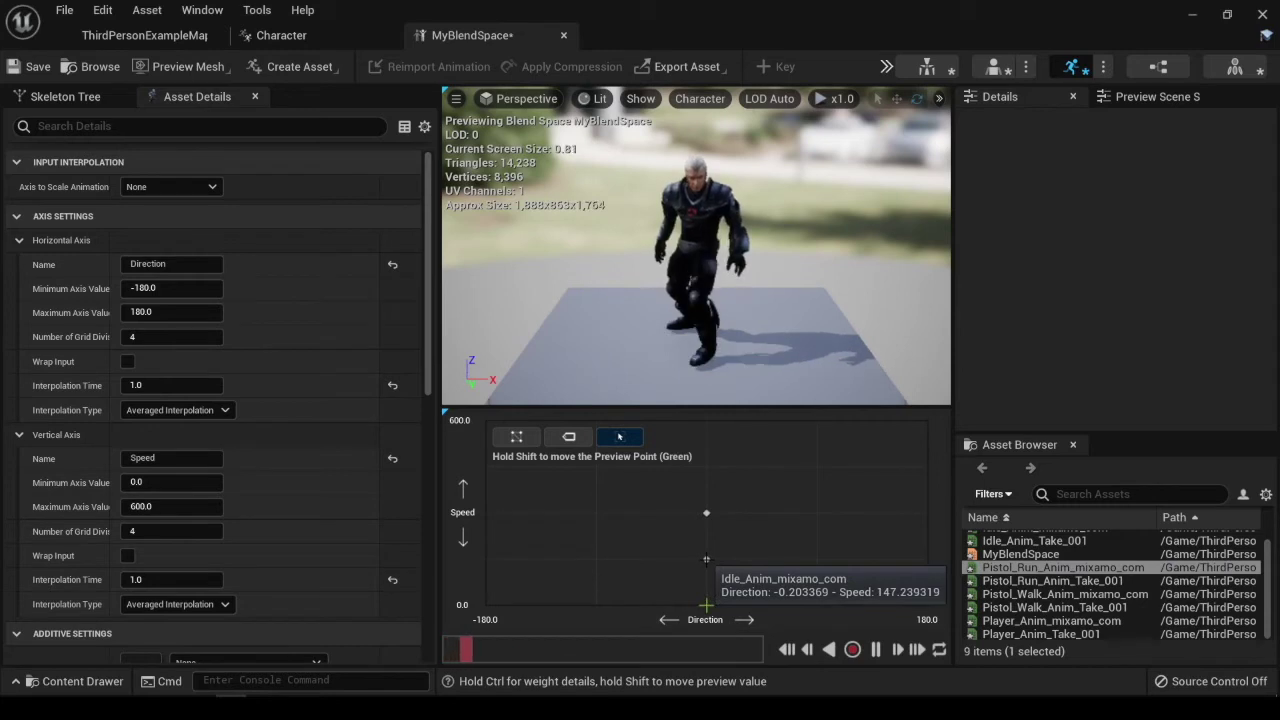
Check the sample values, preview the walk-to-run blend, and save MyBlendSpace.
left_click(706, 604)
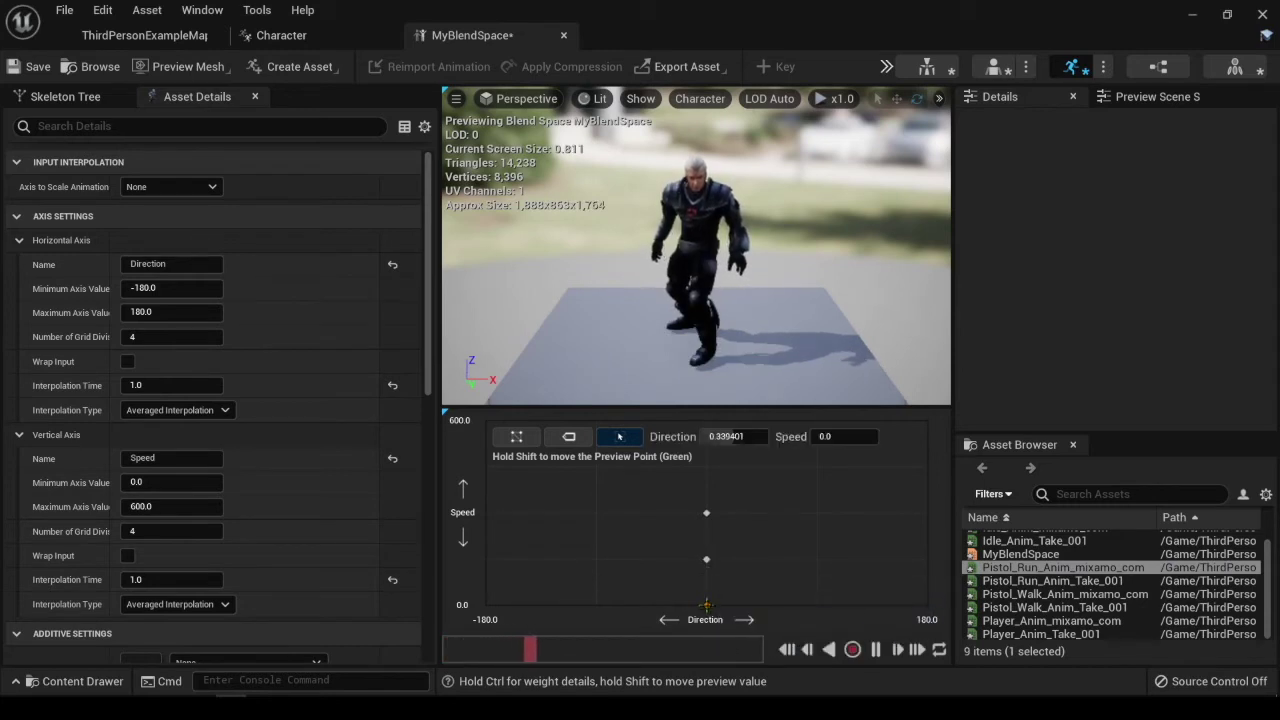
left_click(706, 604)
left_click(706, 513)
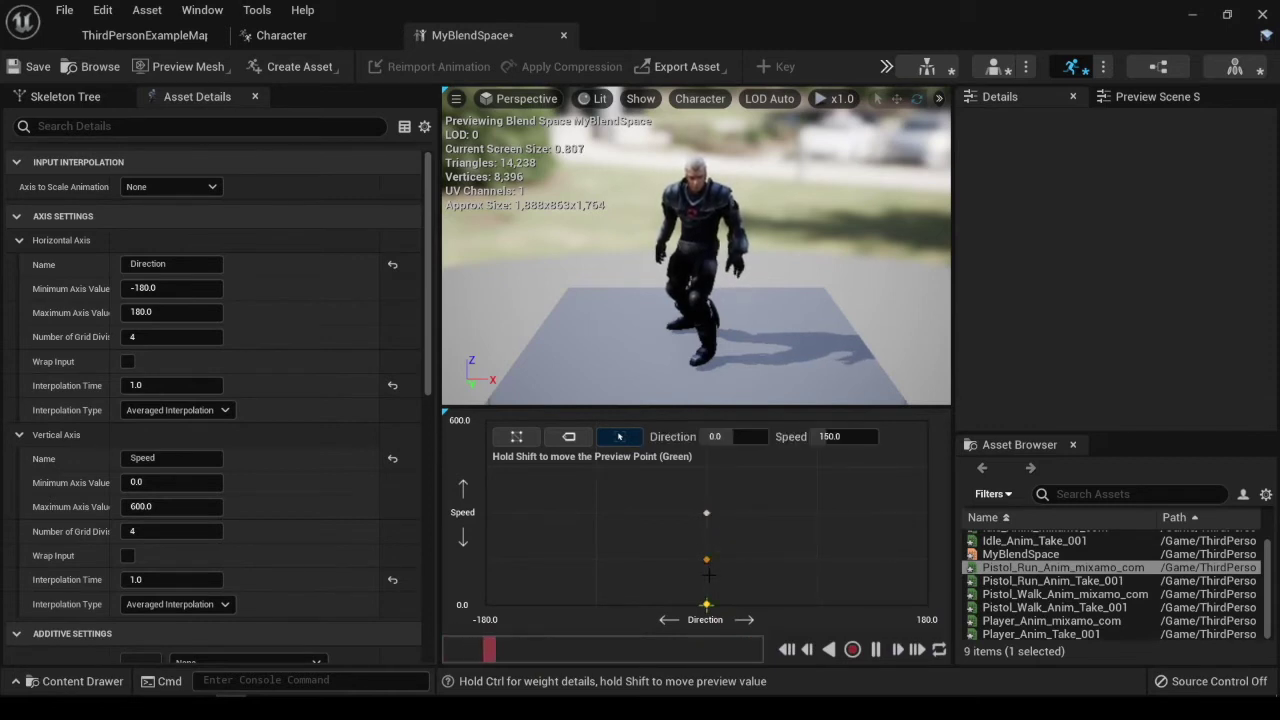
mouse_move(707, 560)
left_mouse_down()
mouse_move(706, 492)
mouse_move(707, 590)
left_mouse_up()
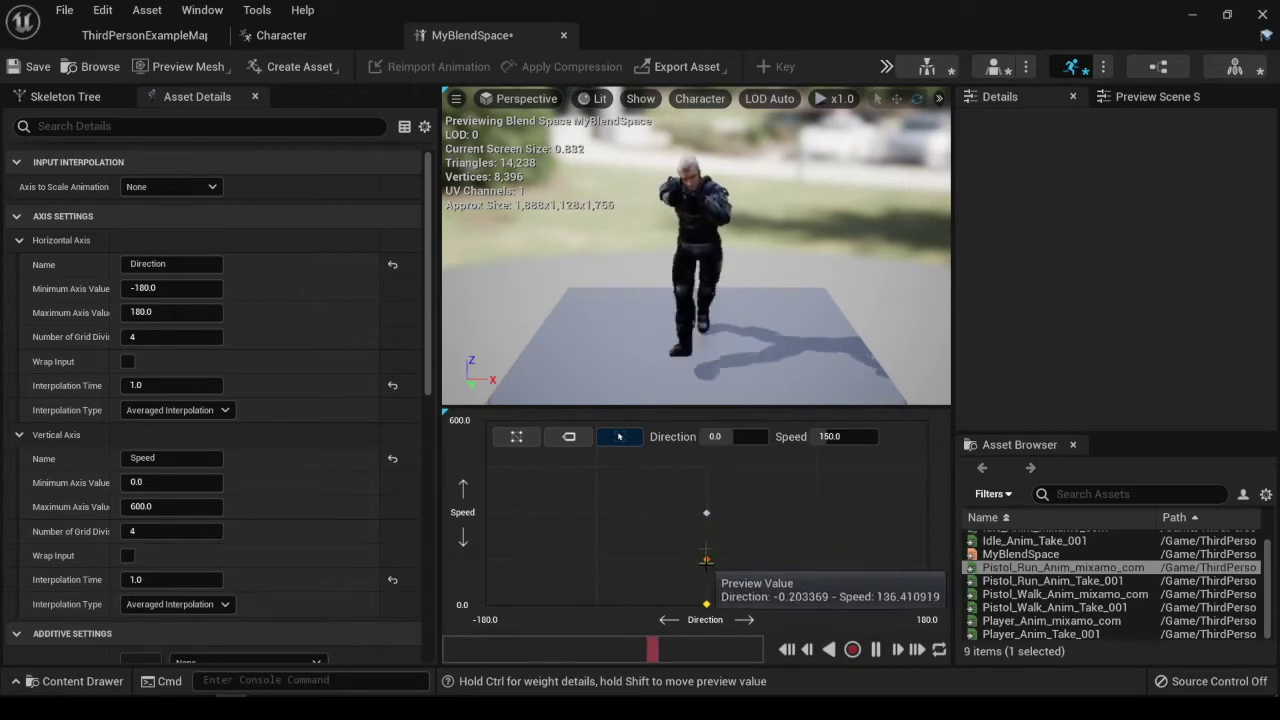
mouse_move(707, 590)
left_mouse_down()
mouse_move(706, 512)
mouse_move(706, 606)
mouse_move(706, 489)
mouse_move(706, 604)
left_mouse_up()
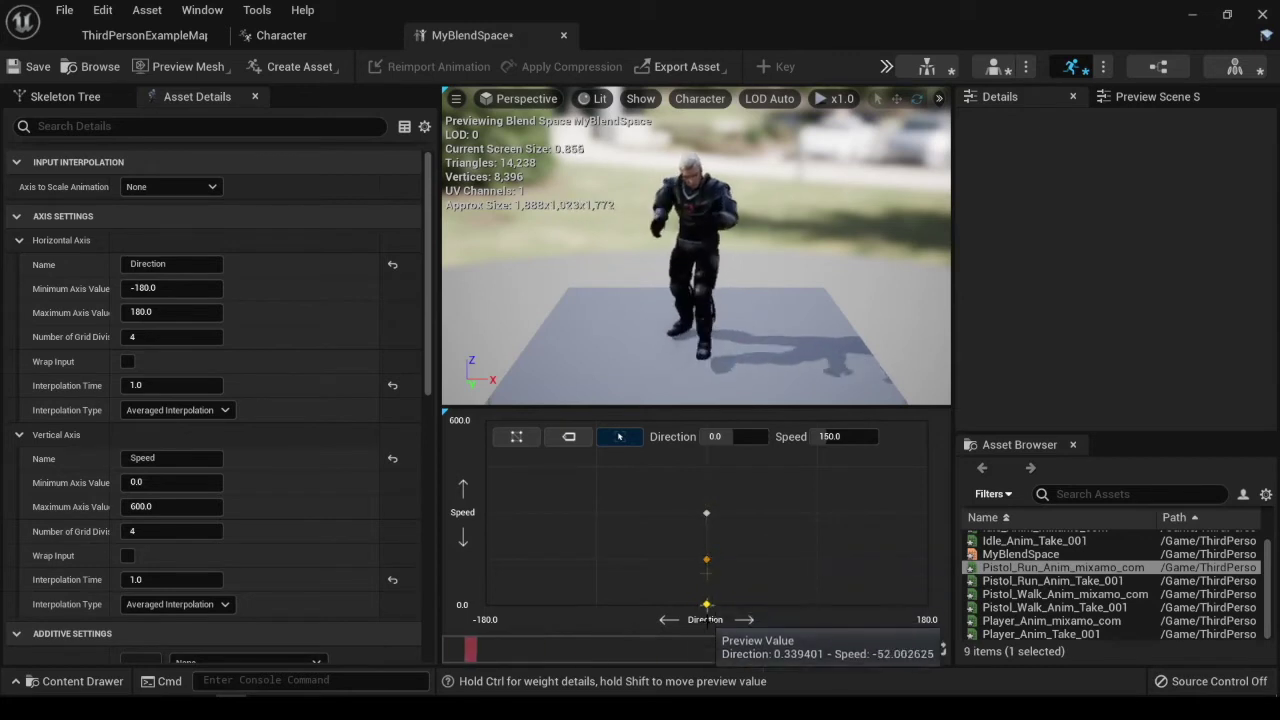
left_click(34, 70)
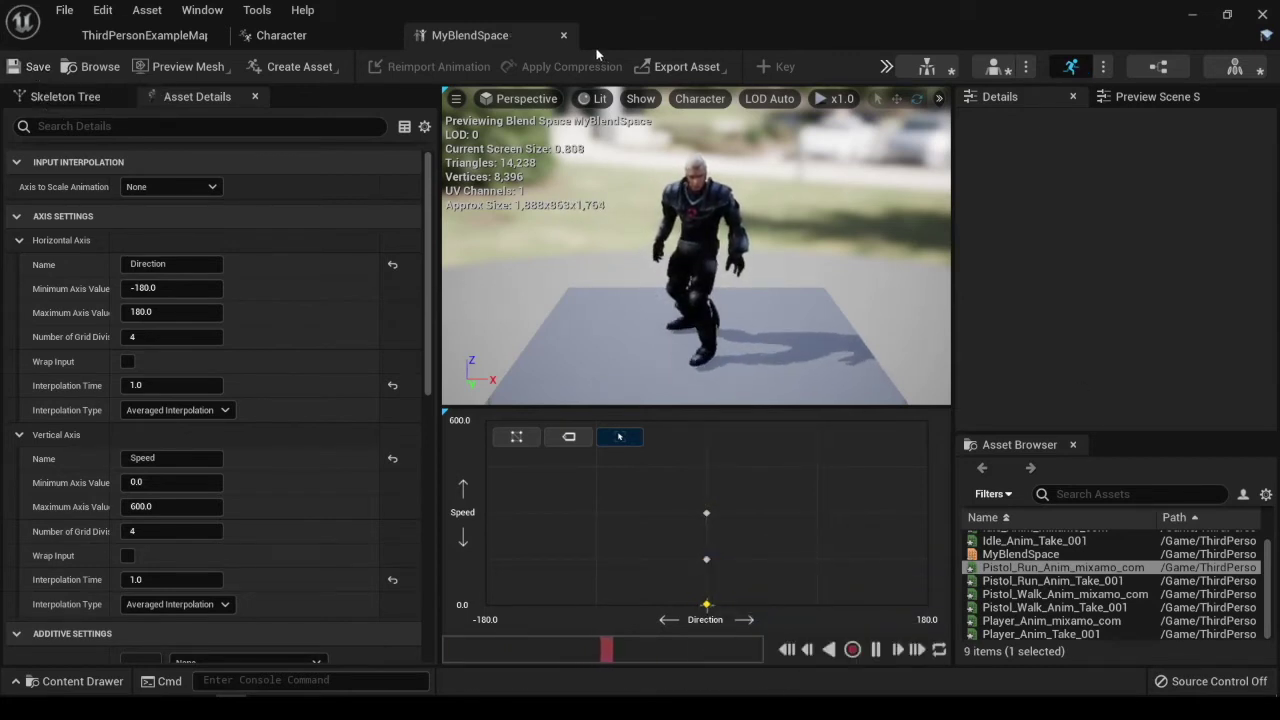
left_click(563, 35)
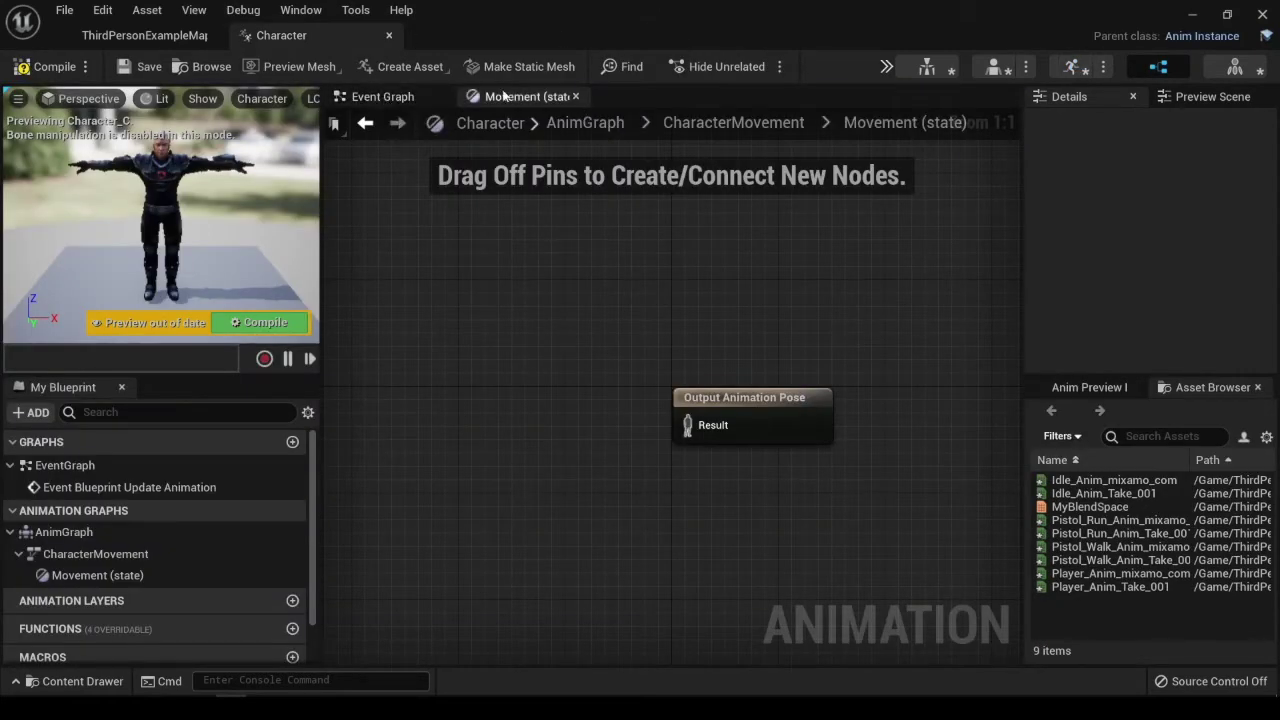
Tidy the CharacterMovement node in the AnimGraph and close the Character editor.
left_click(586, 128)
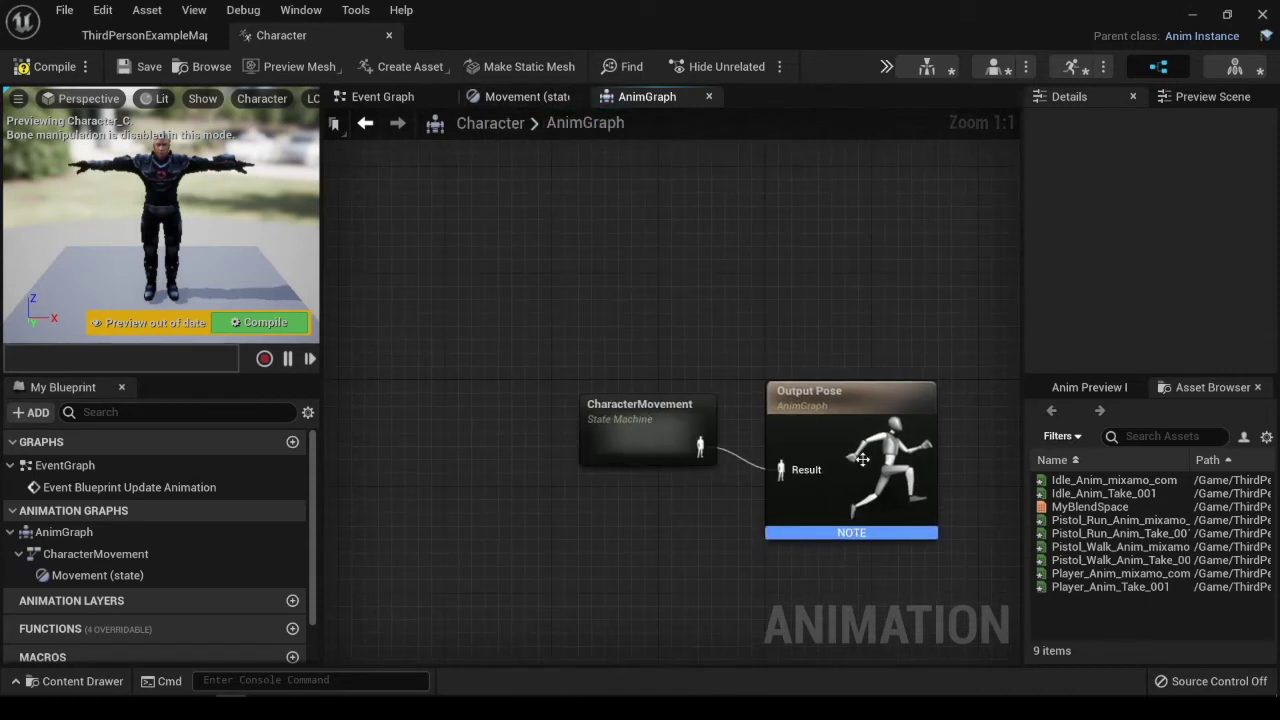
left_click_drag(805, 392, 805, 325)
left_click_drag(646, 418, 603, 387)
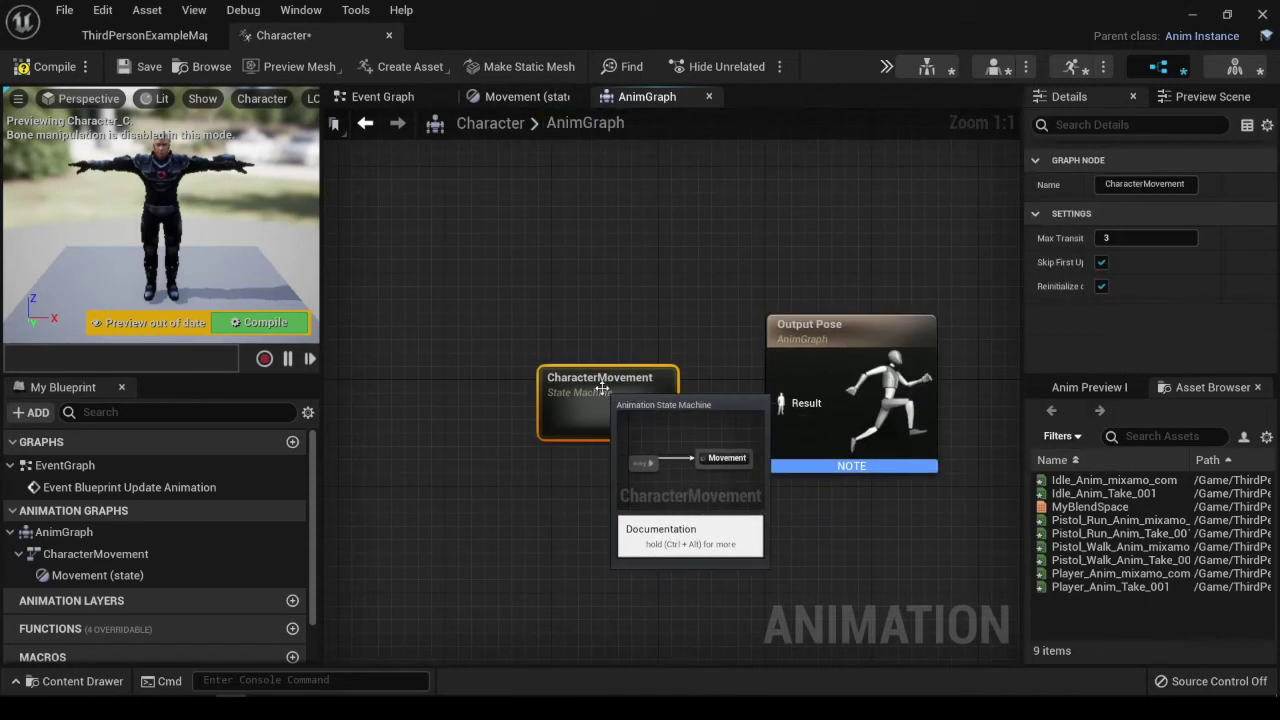
left_click(390, 37)
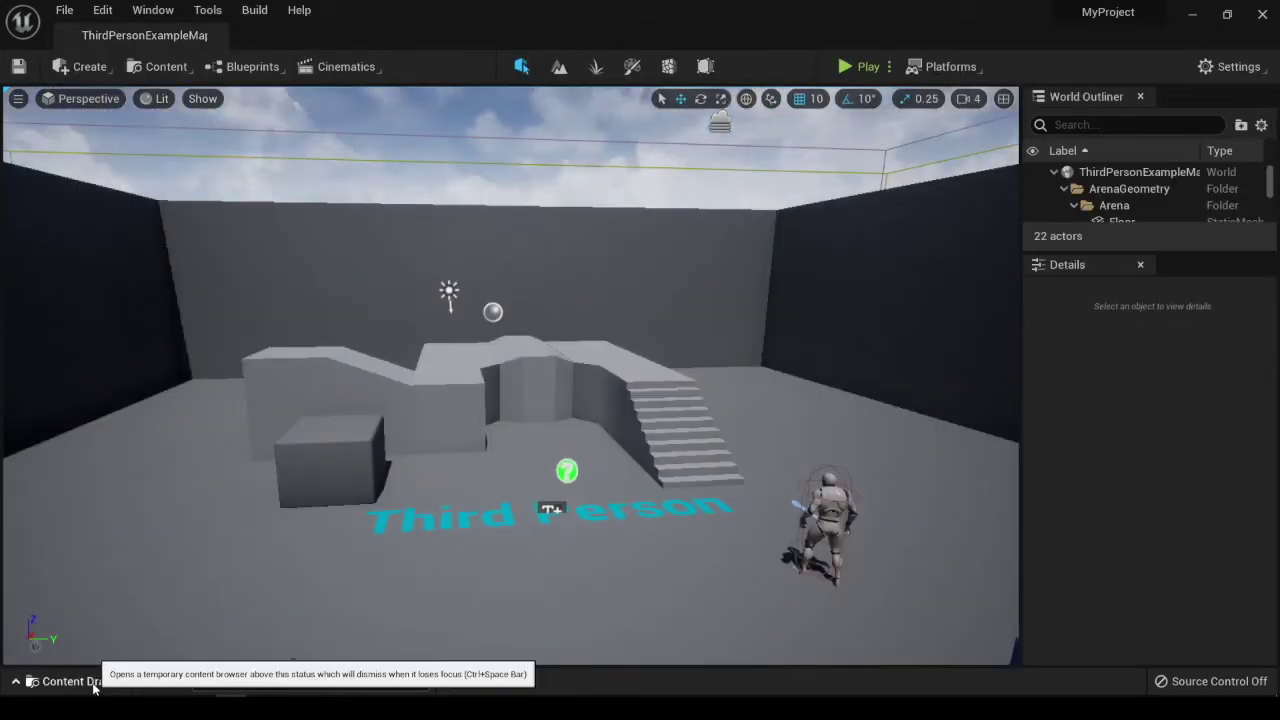
Reopen Character, open the Movement state inside CharacterMovement, then view the Event Graph.
left_click(82, 681)
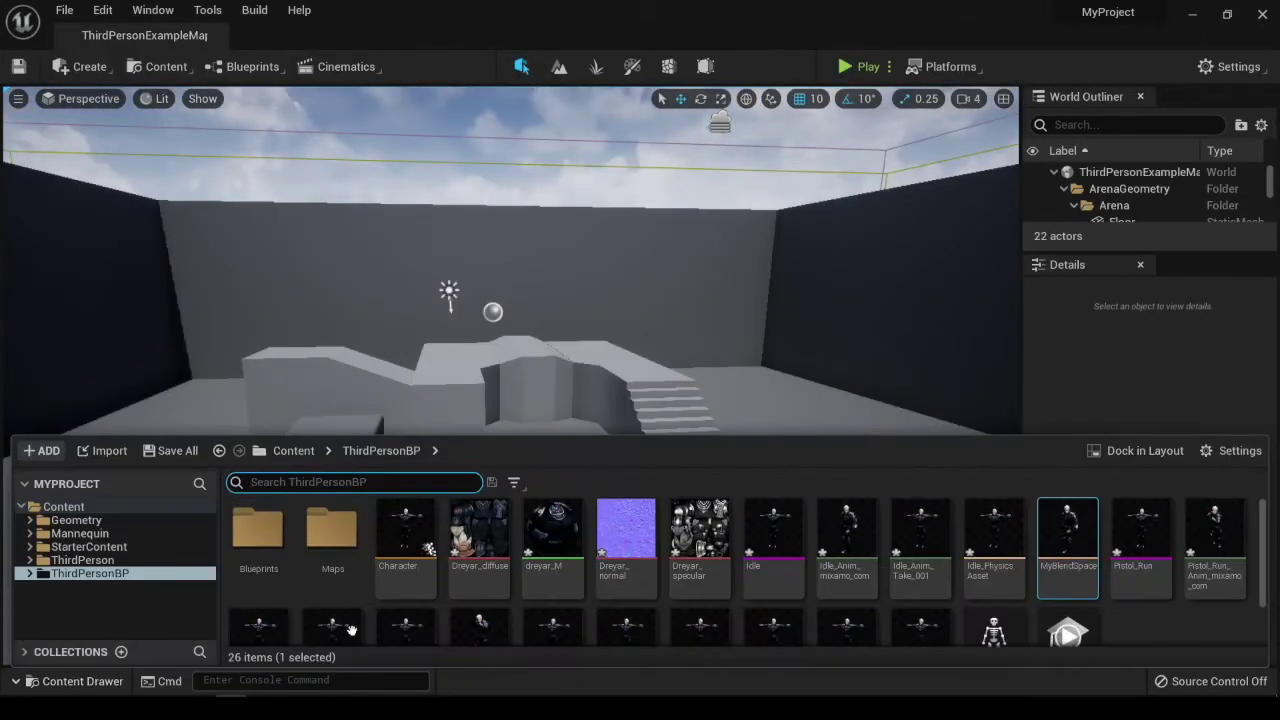
double_click(398, 540)
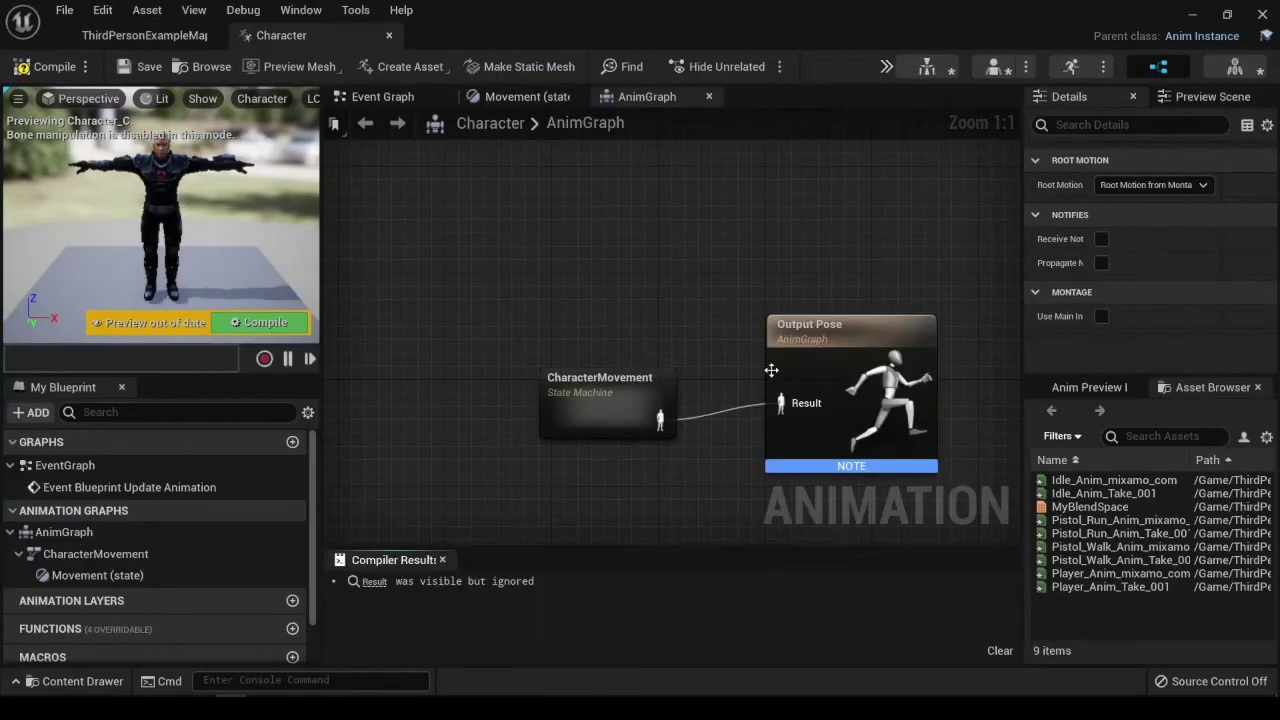
double_click(575, 382)
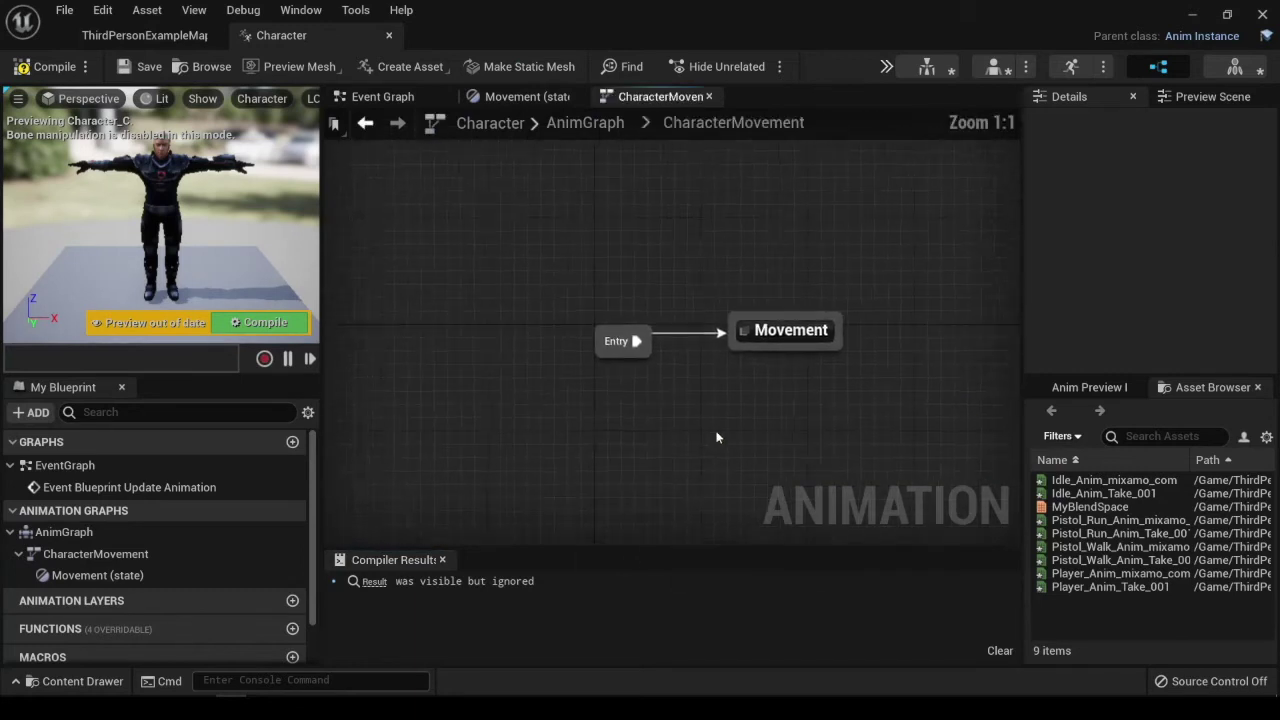
left_click(802, 340)
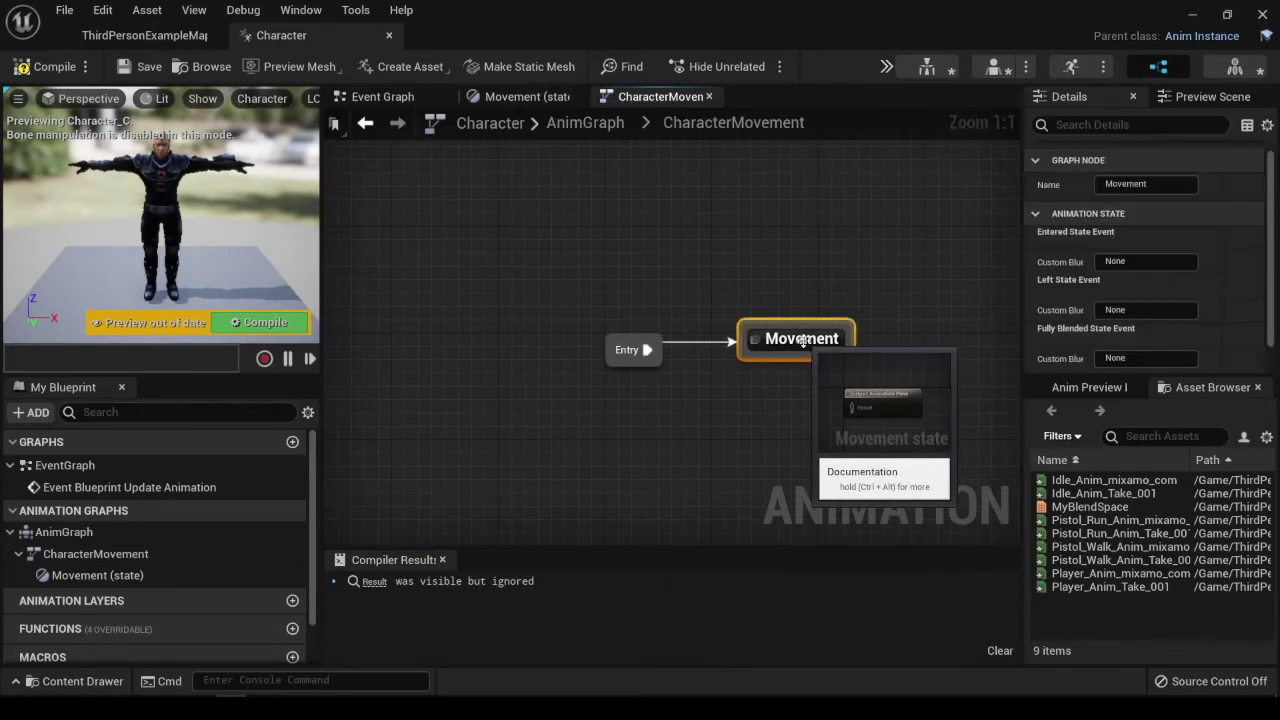
left_click(802, 340)
left_click(752, 310)
double_click(757, 325)
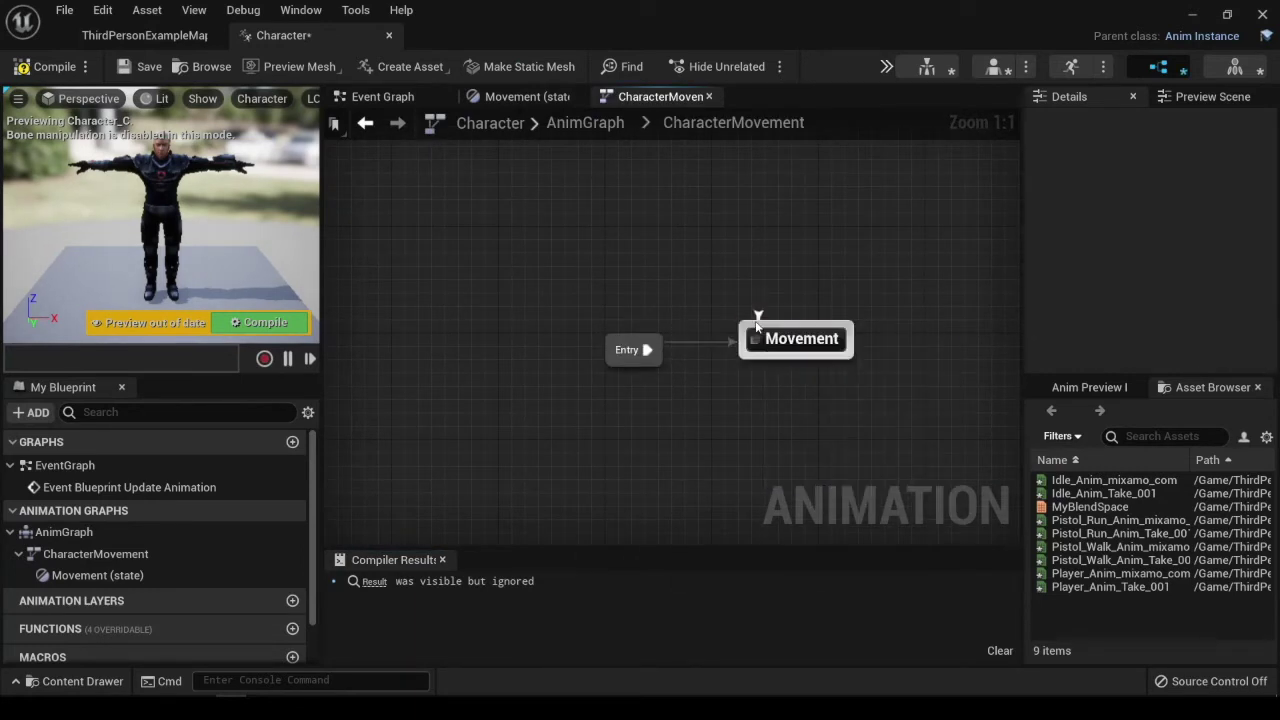
left_click(400, 97)
Replace Try Get Pawn Owner with a Cast To ThirdPersonCharacter node after Update Animation.
left_click(720, 437)
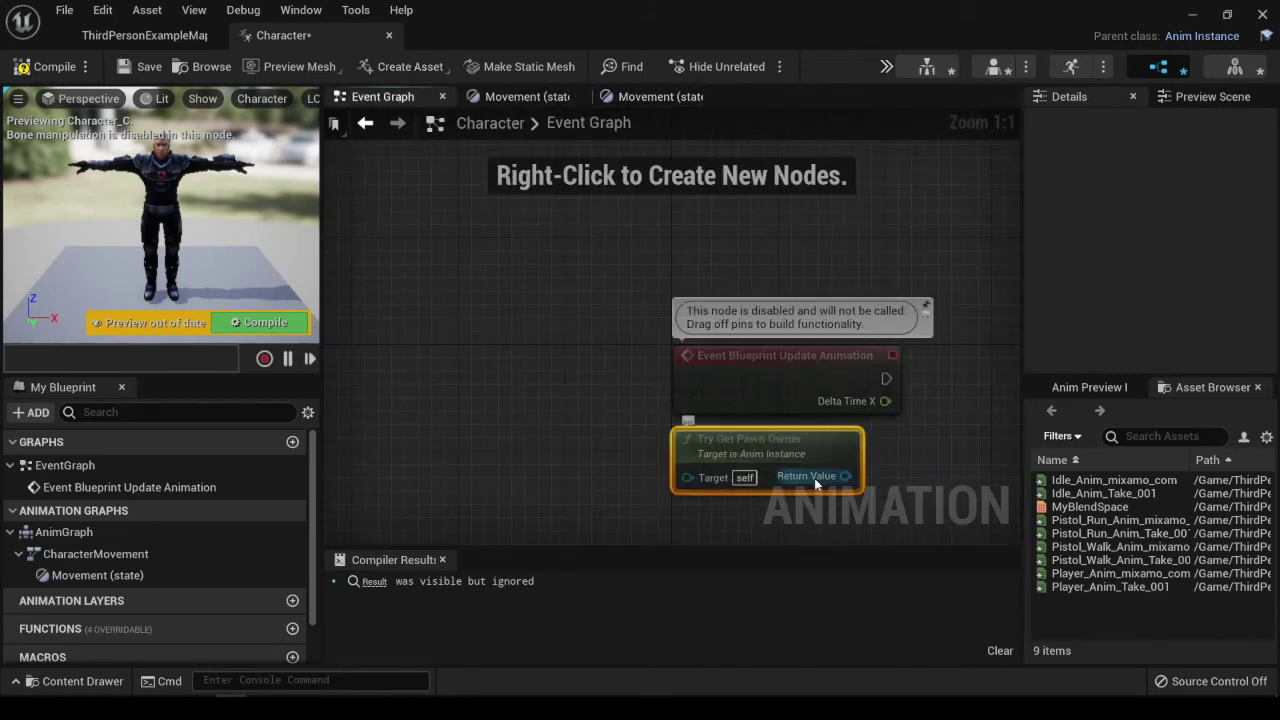
key("Delete")
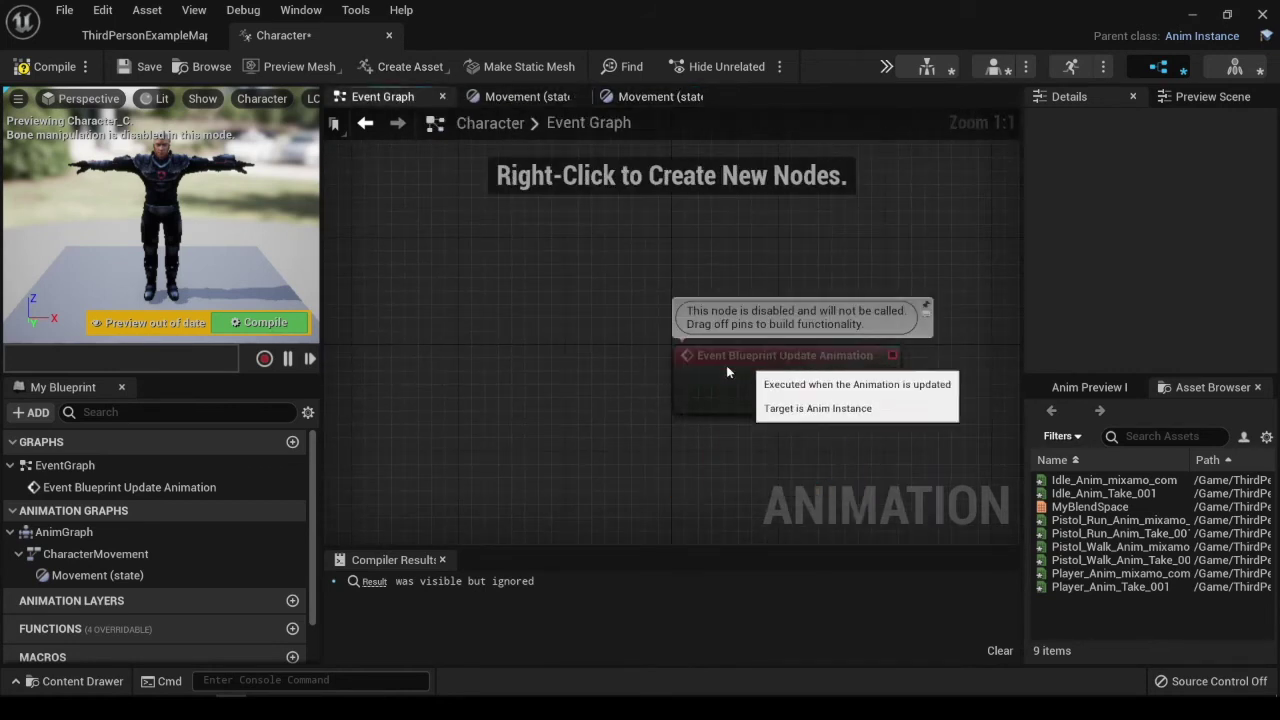
left_click_drag(773, 355, 520, 345)
left_click_drag(631, 365, 771, 288)
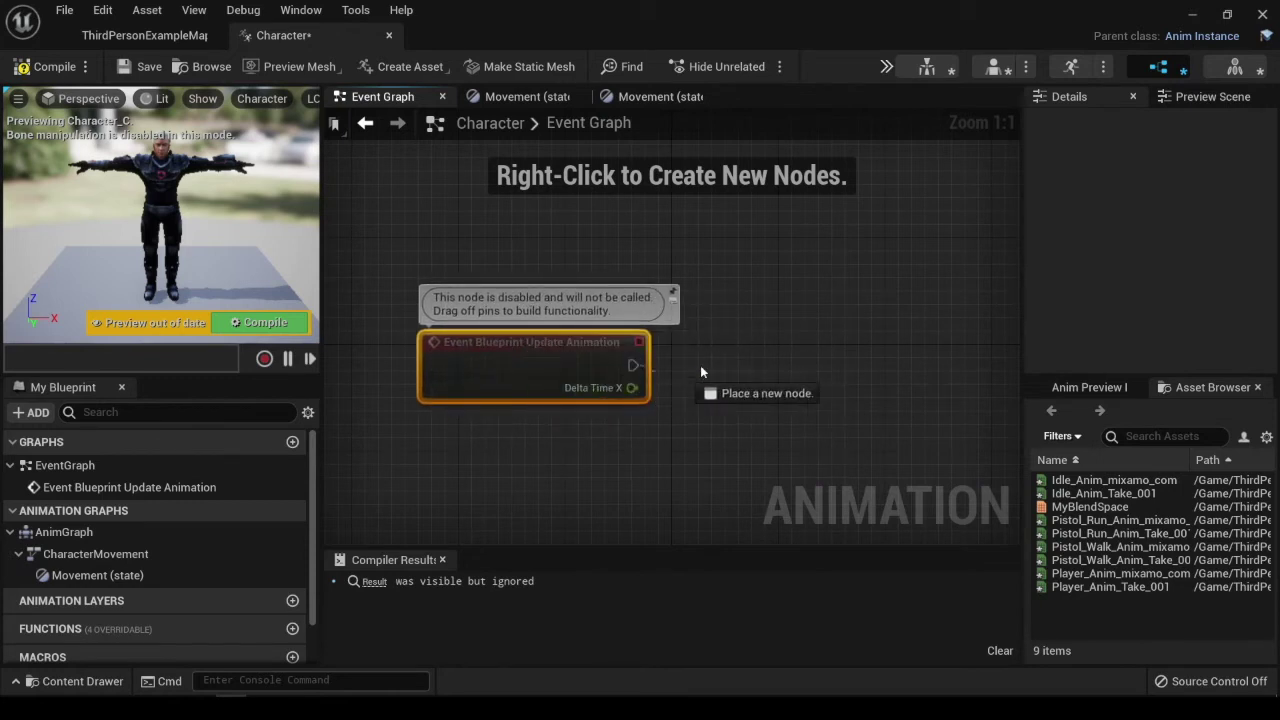
type("cast")
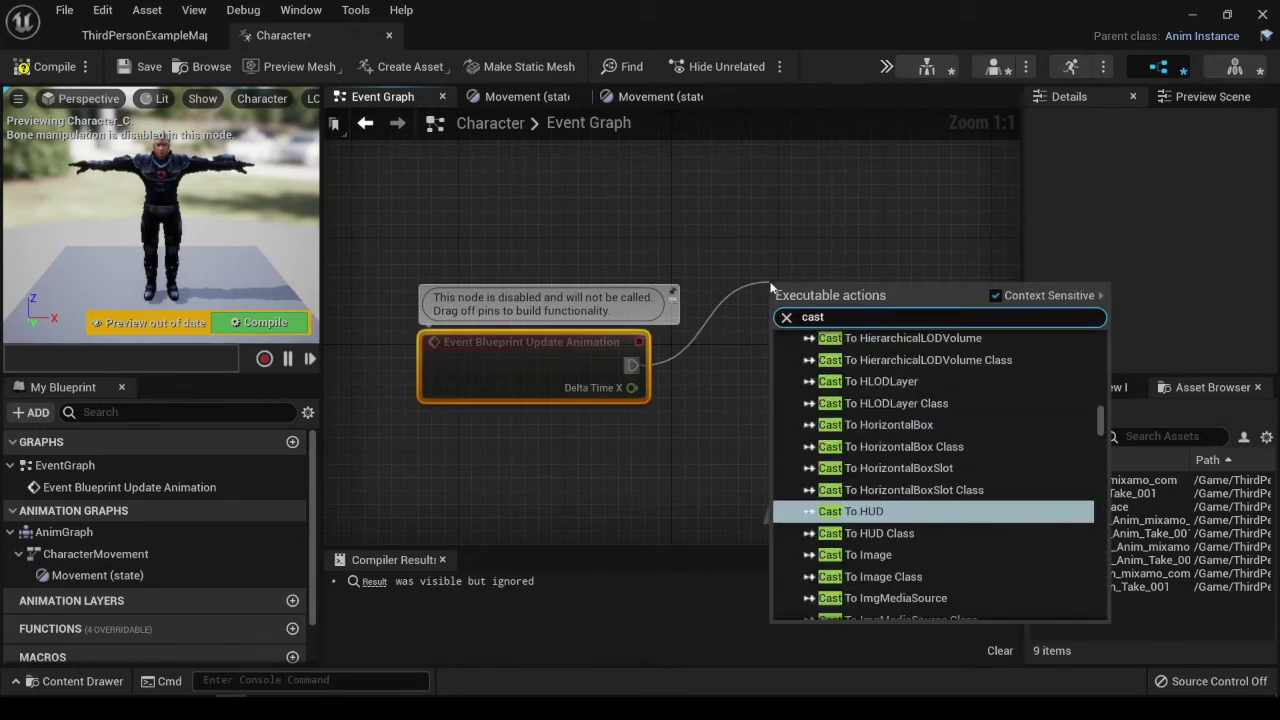
type(" to ")
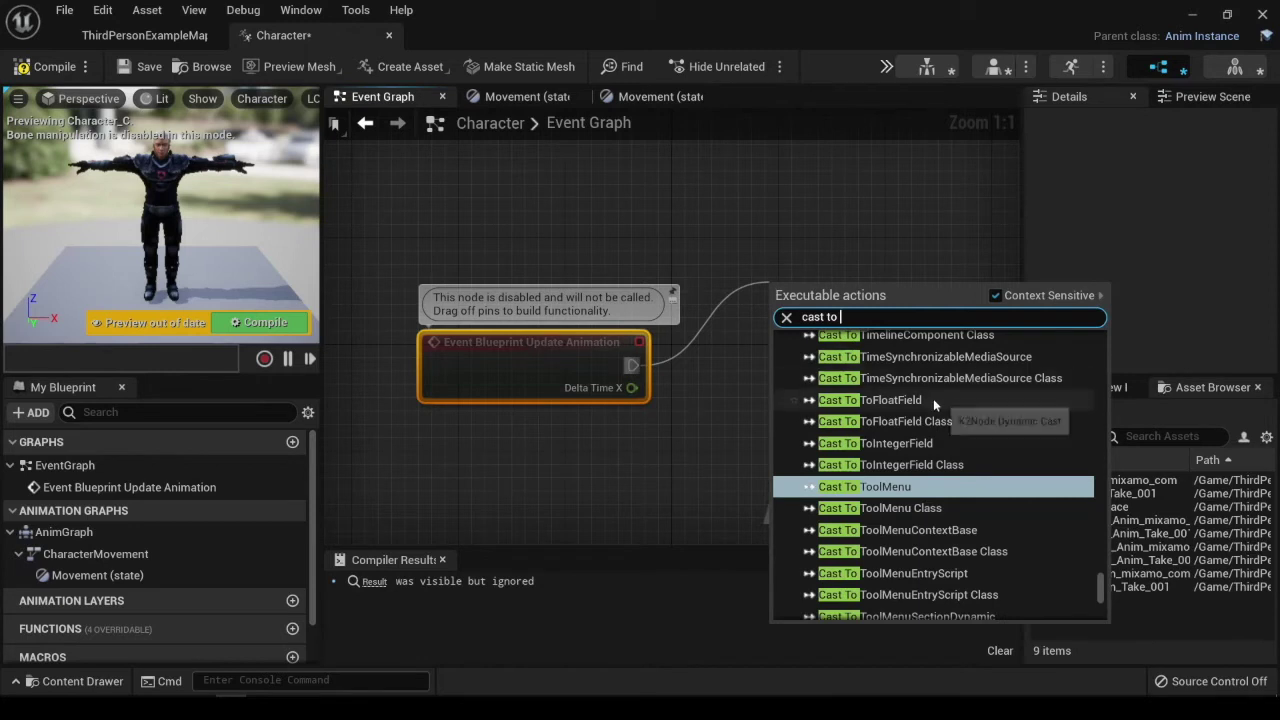
type("thi")
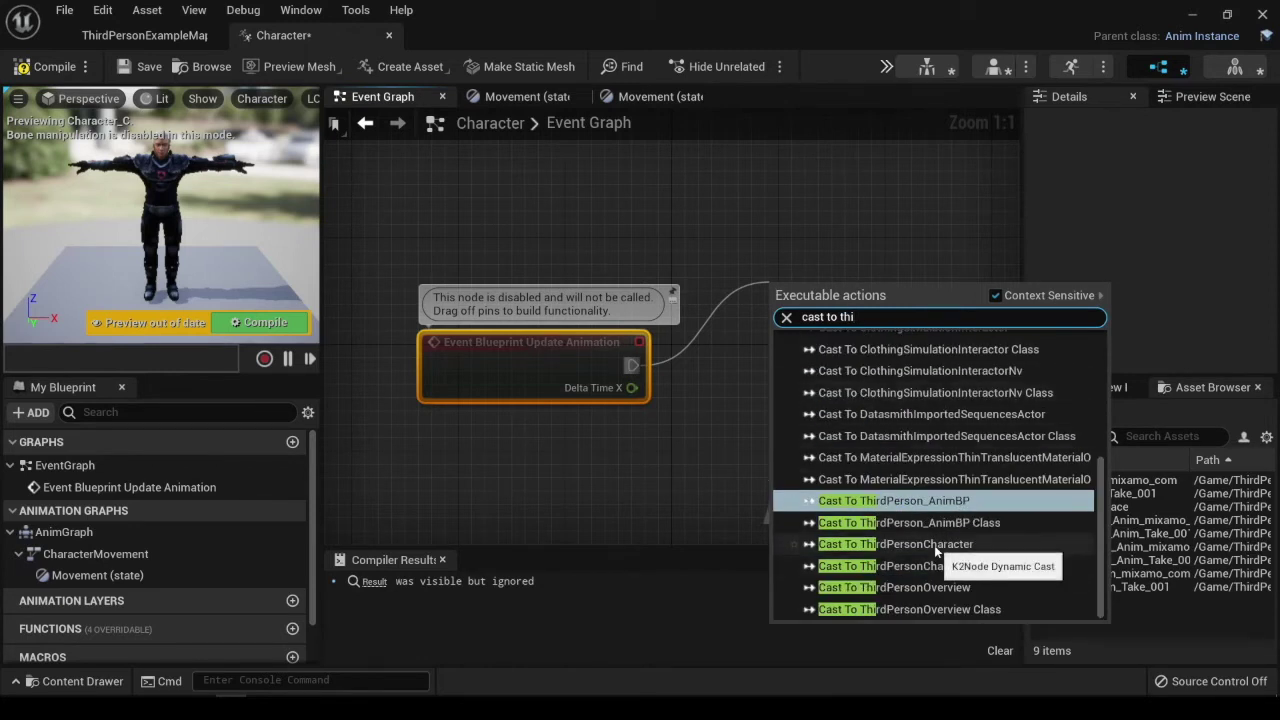
type("r")
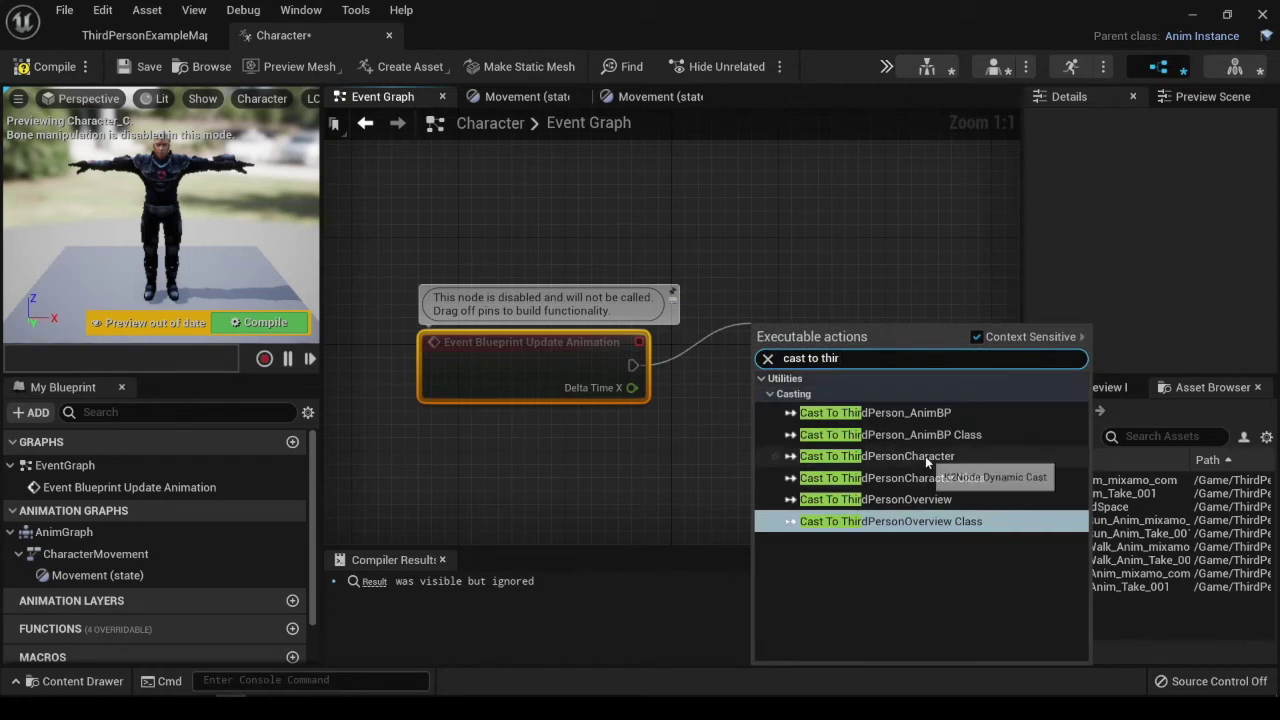
left_click(876, 458)
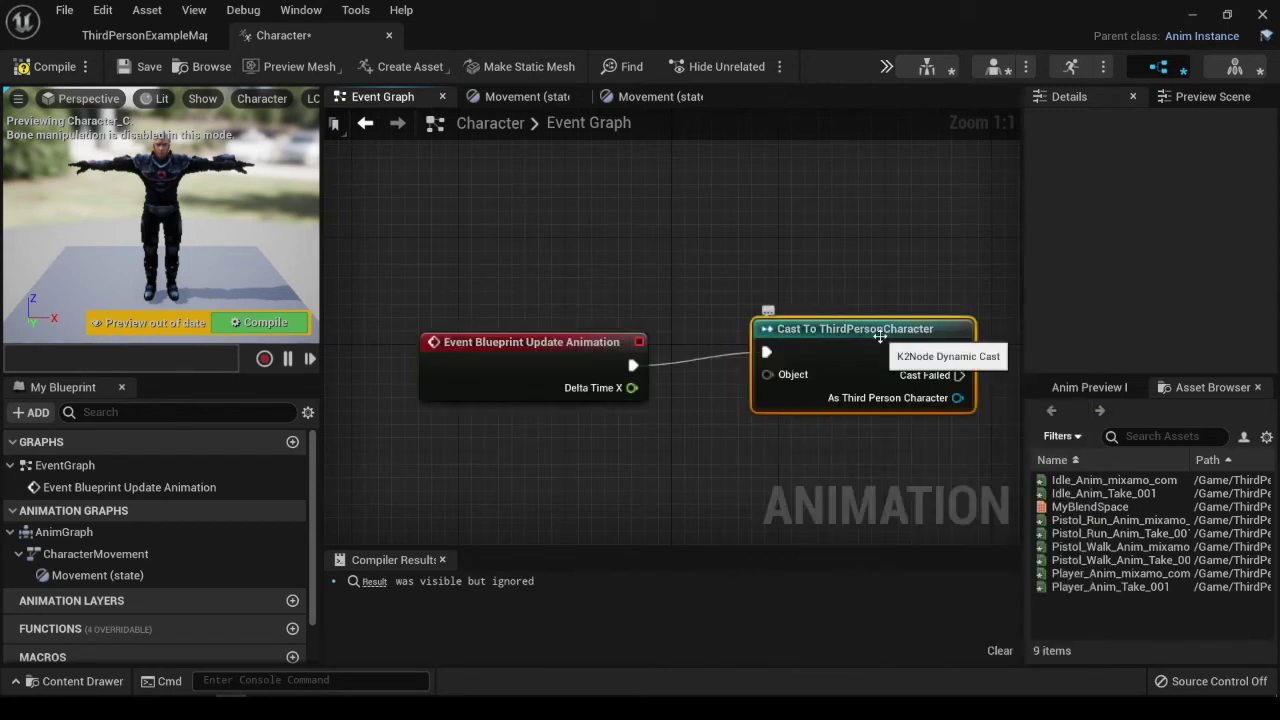
left_click_drag(859, 340, 846, 274)
Save the Character blueprint and move the Update Animation event node up.
left_click(580, 345)
scroll(626, 362, "down", 1)
scroll(626, 362, "down", 2)
scroll(794, 325, "up", 1)
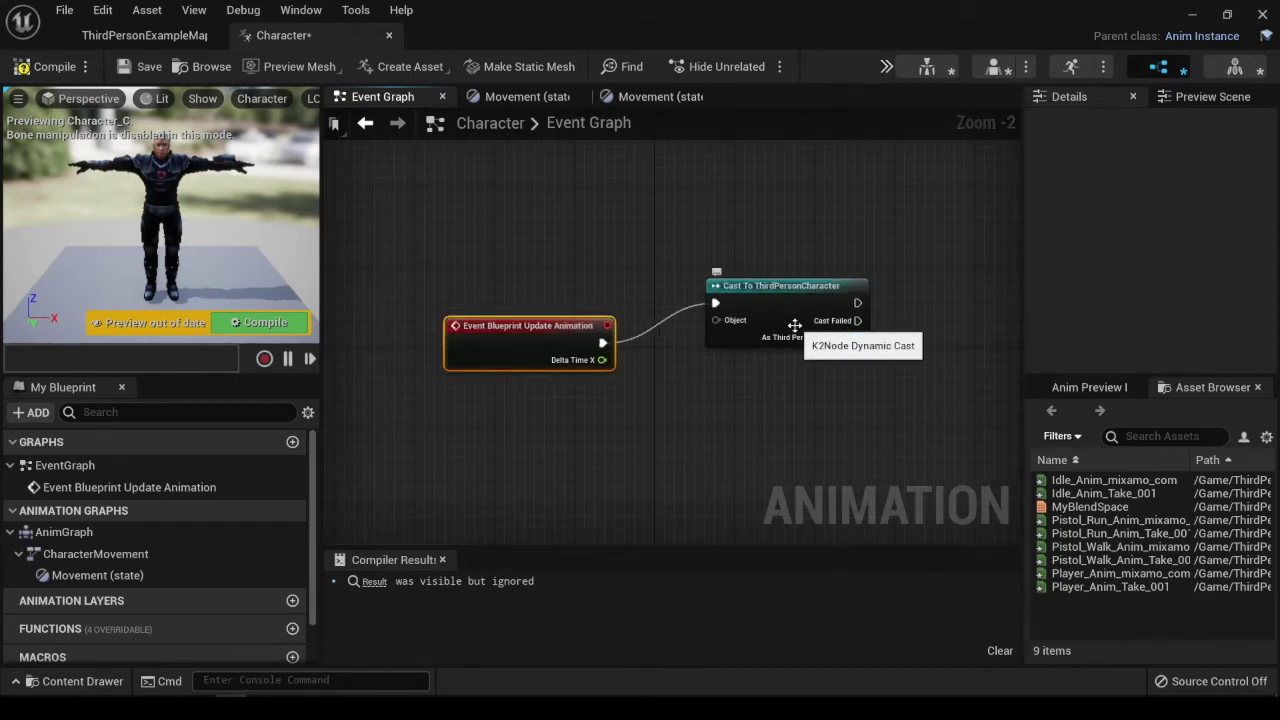
key("ctrl+s")
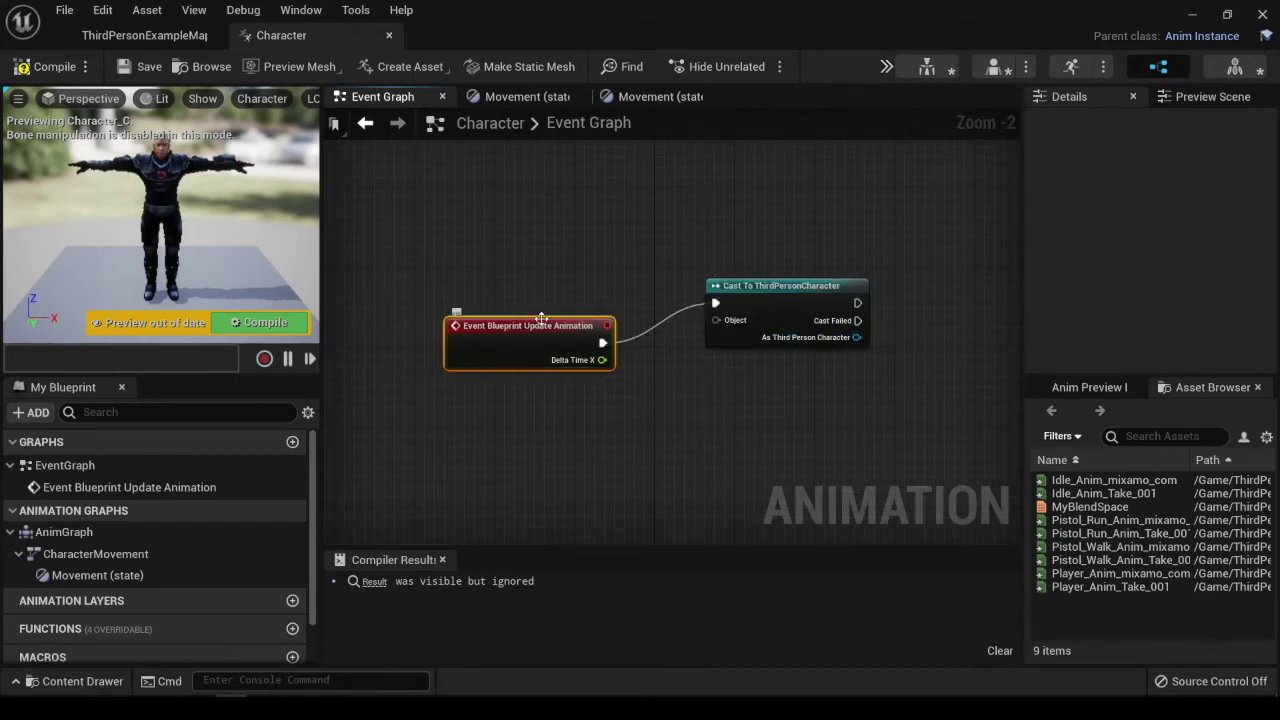
left_click_drag(531, 361, 531, 271)
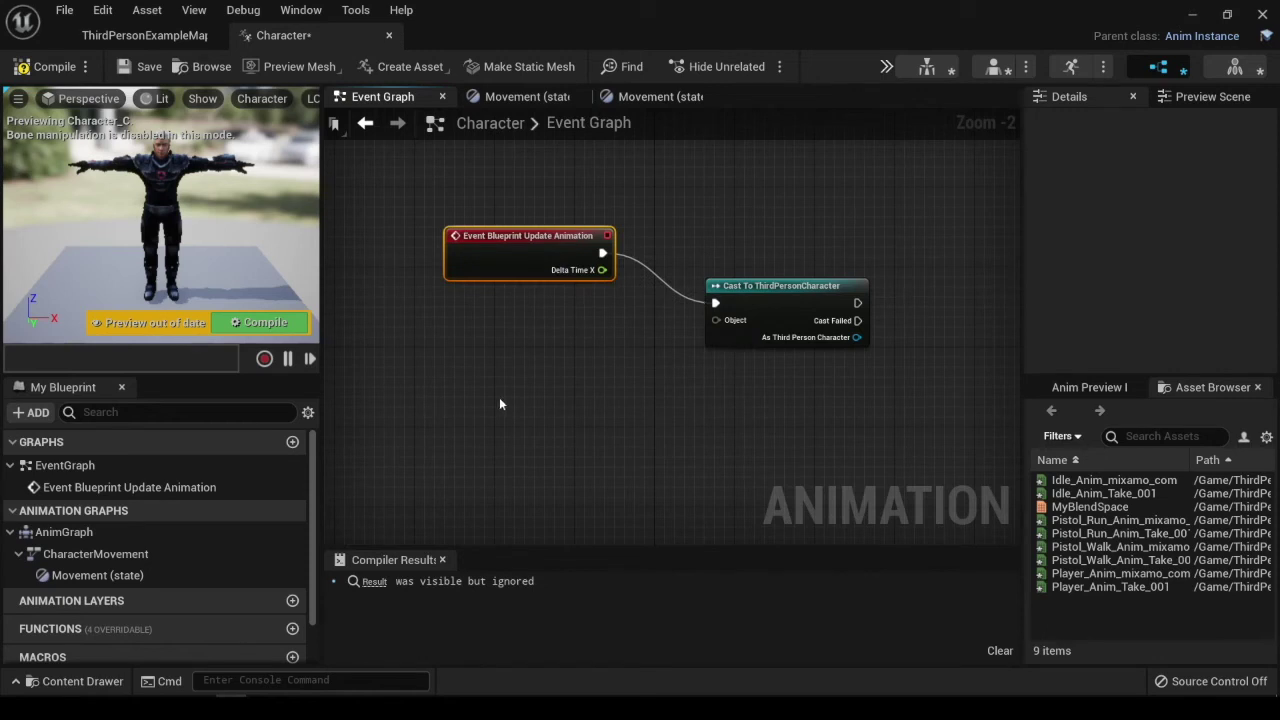
Add a Get Player Character node and arrange it beside the cast node.
right_click(458, 404)
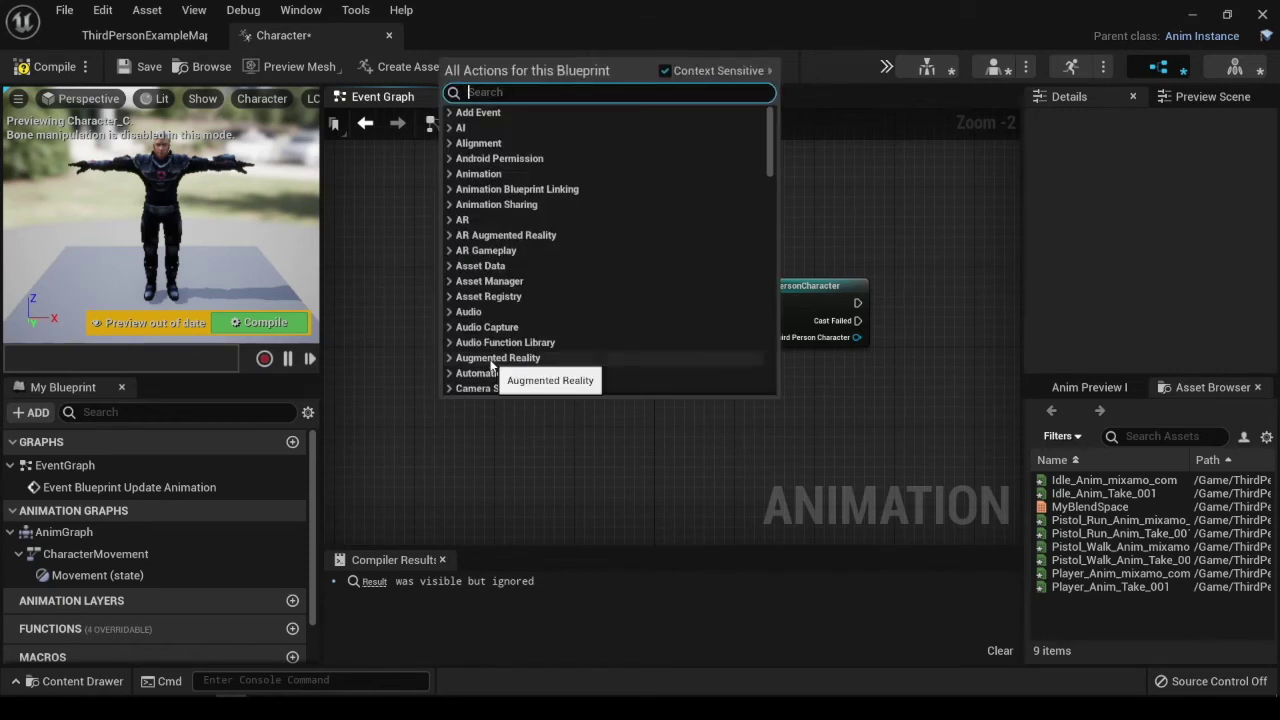
type("Get Player")
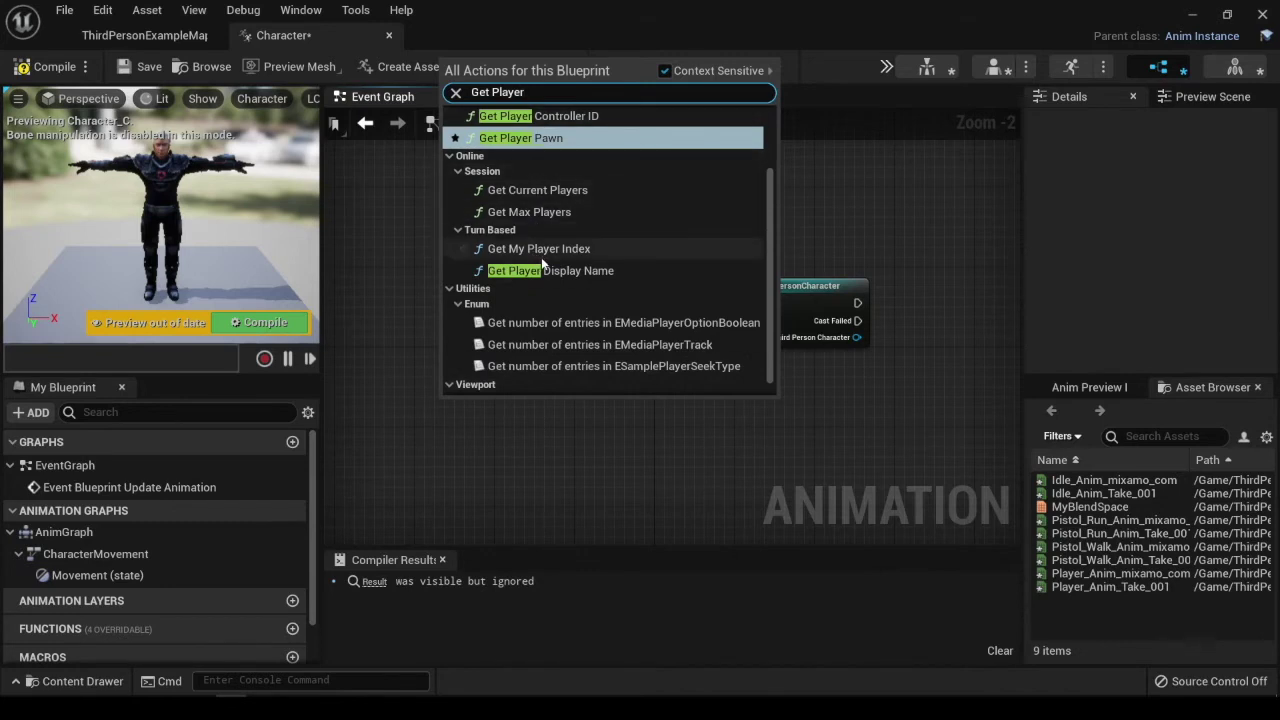
scroll(562, 286, "down", 1)
scroll(568, 320, "up", 3)
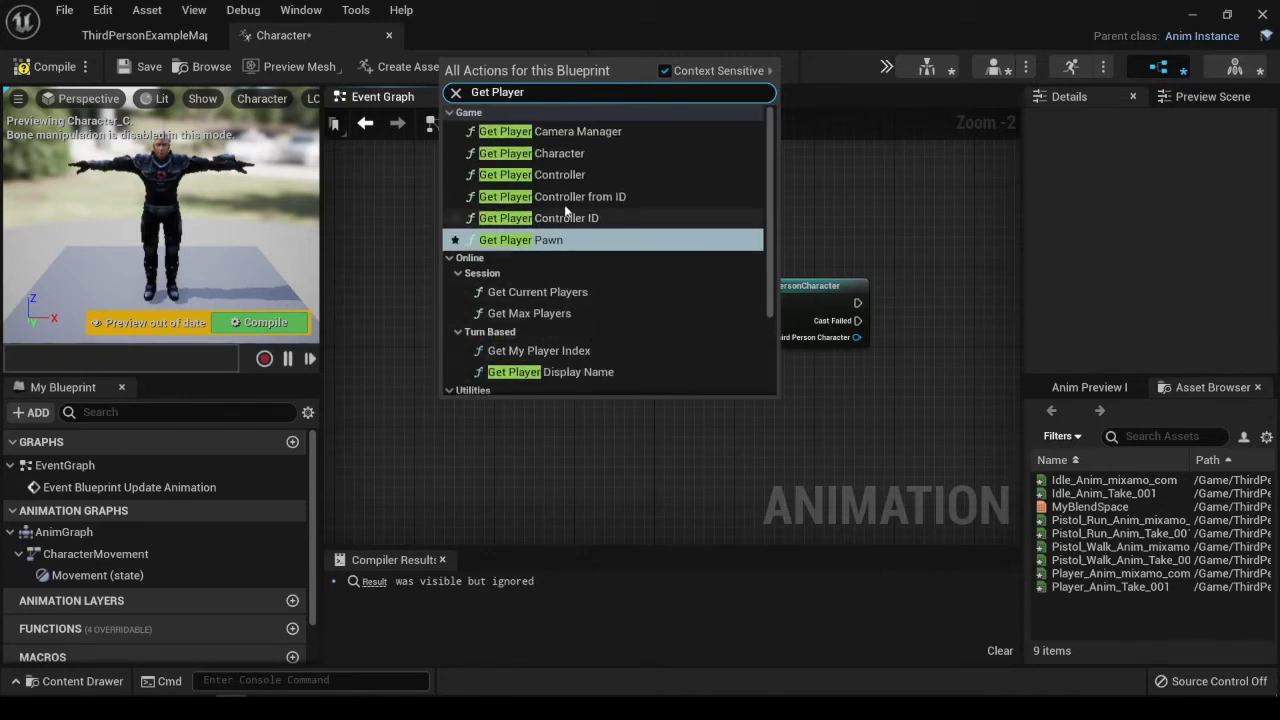
left_click(556, 155)
mouse_move(540, 404)
left_mouse_down()
mouse_move(551, 354)
mouse_move(720, 318)
left_mouse_up()
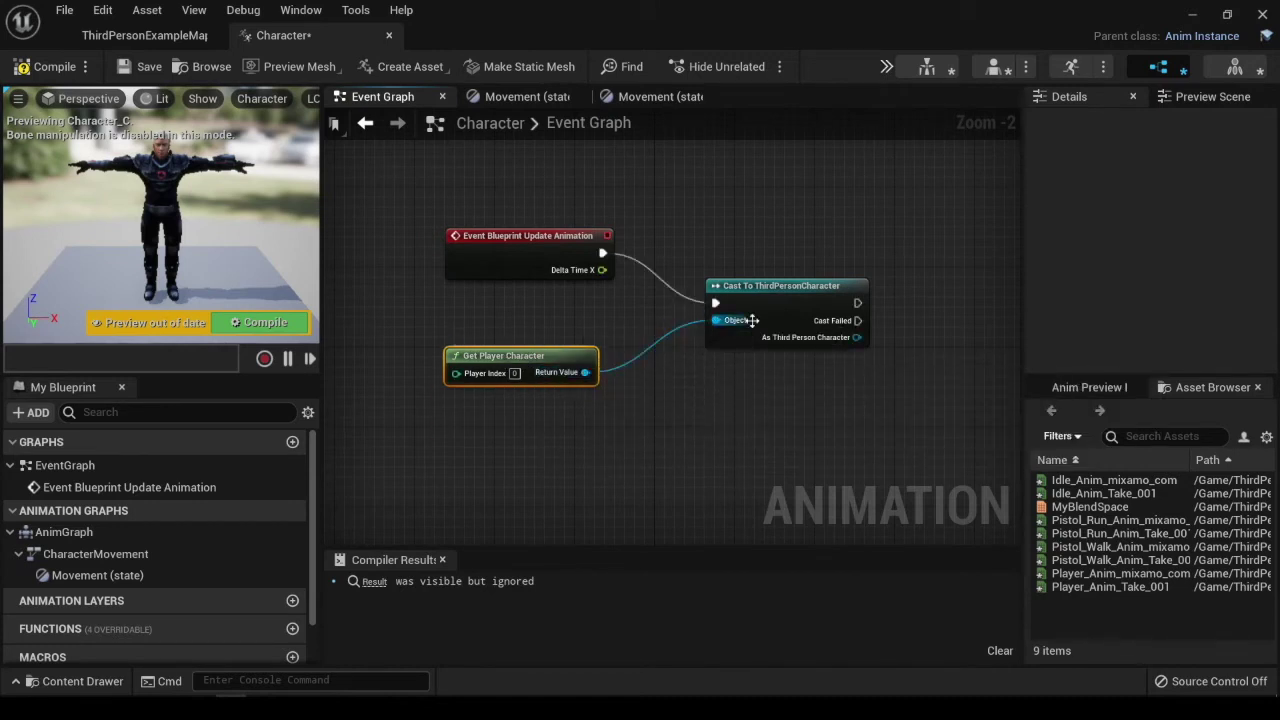
left_click_drag(832, 343, 801, 323)
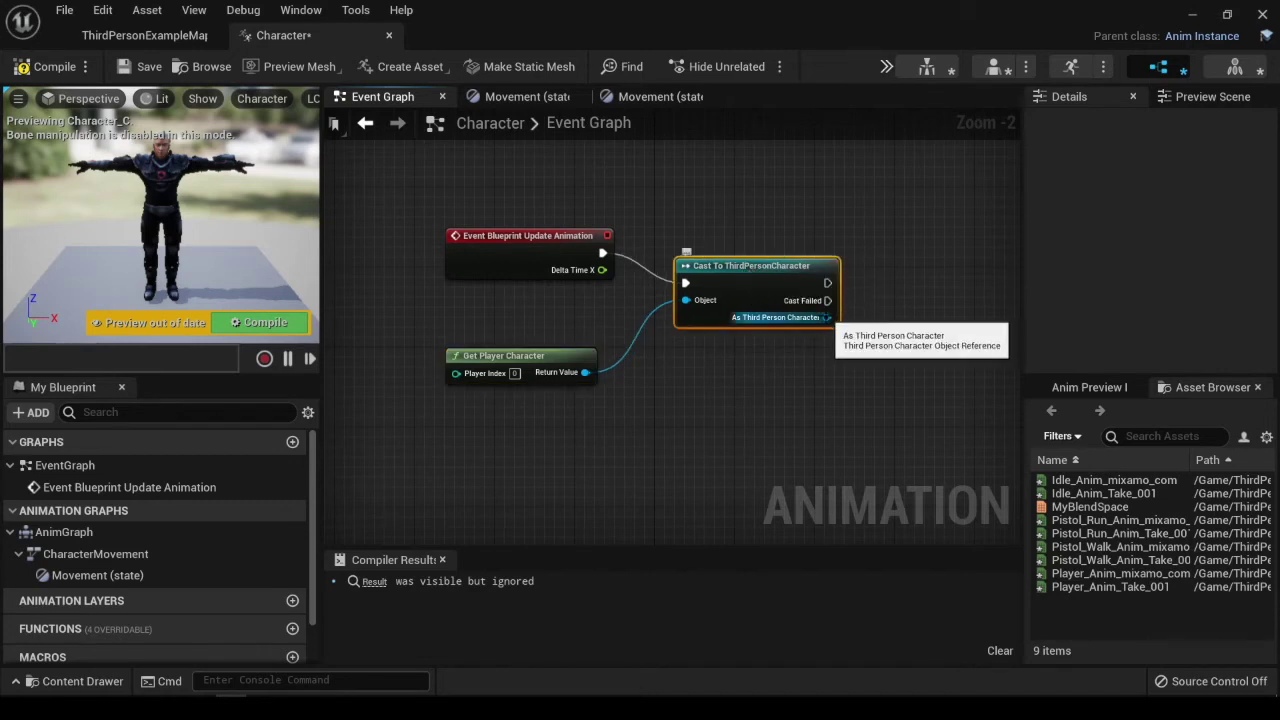
Add a Get Velocity node fed by the cast's As Third Person Character output.
left_click_drag(826, 318, 893, 315)
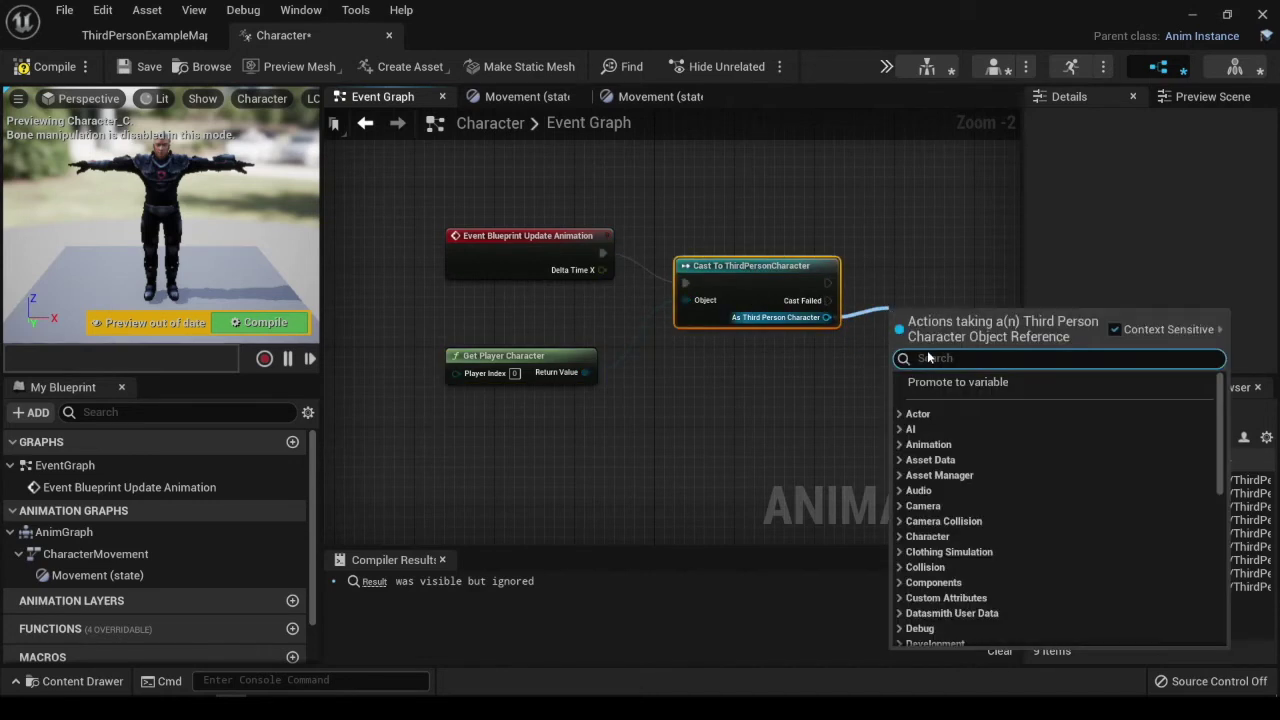
type("get ve")
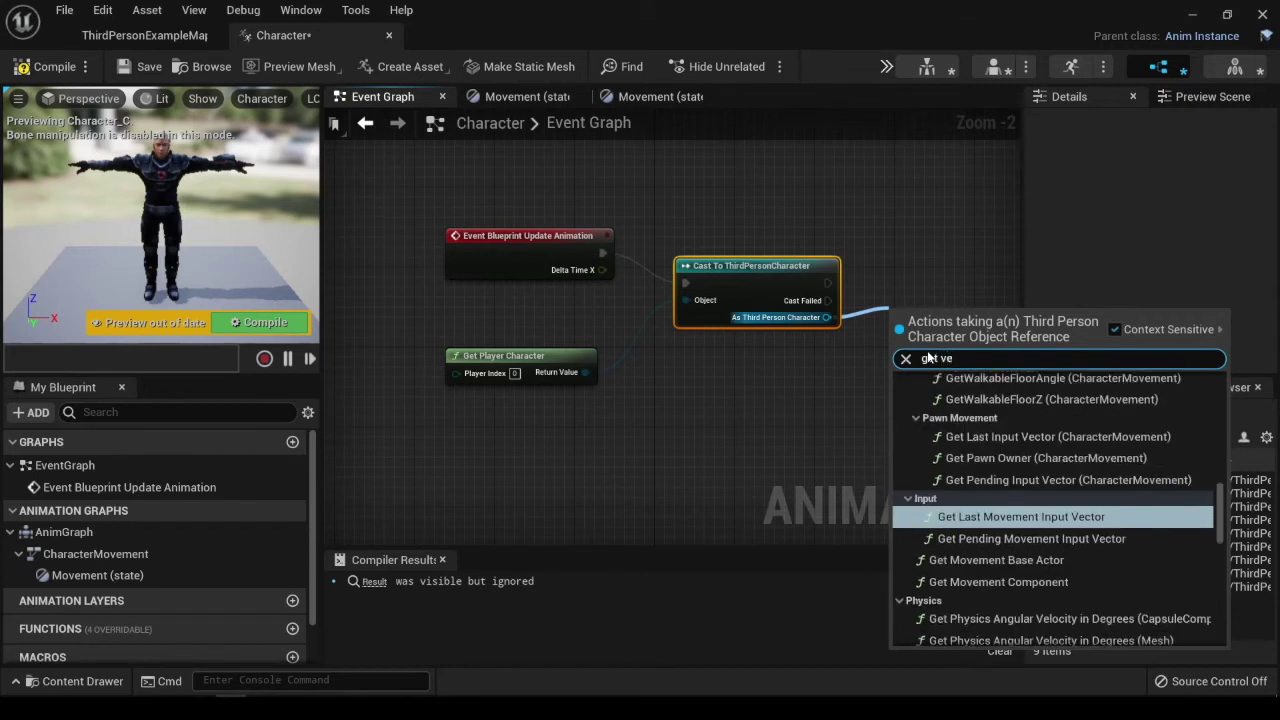
type("loci")
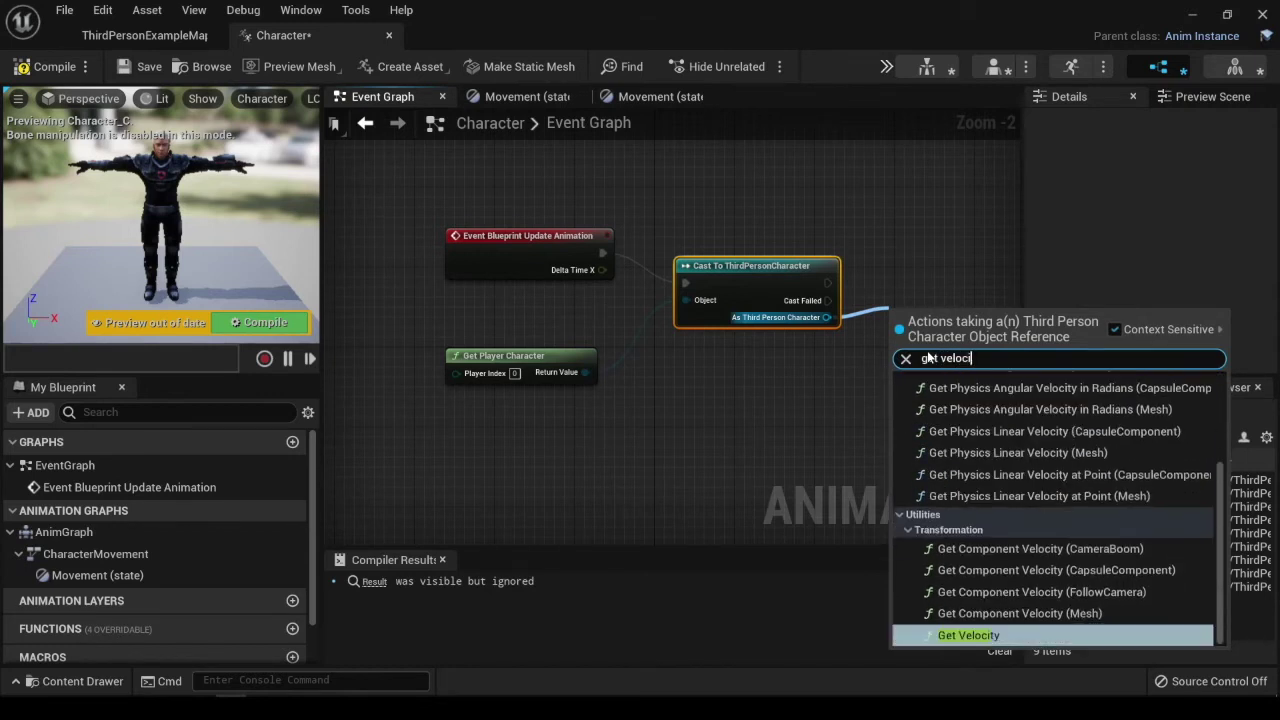
key("Return")
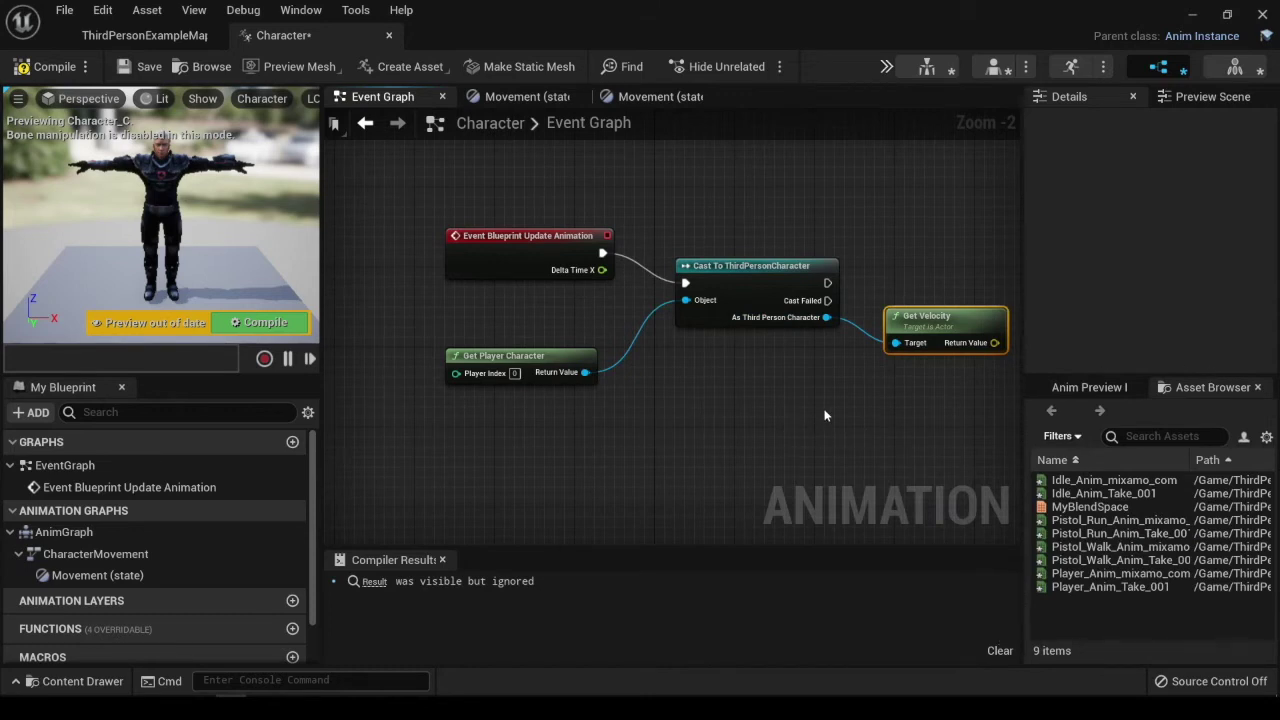
Search the action list for Get Actor Rotation, then cancel without adding a node.
right_click_drag(817, 414, 665, 406)
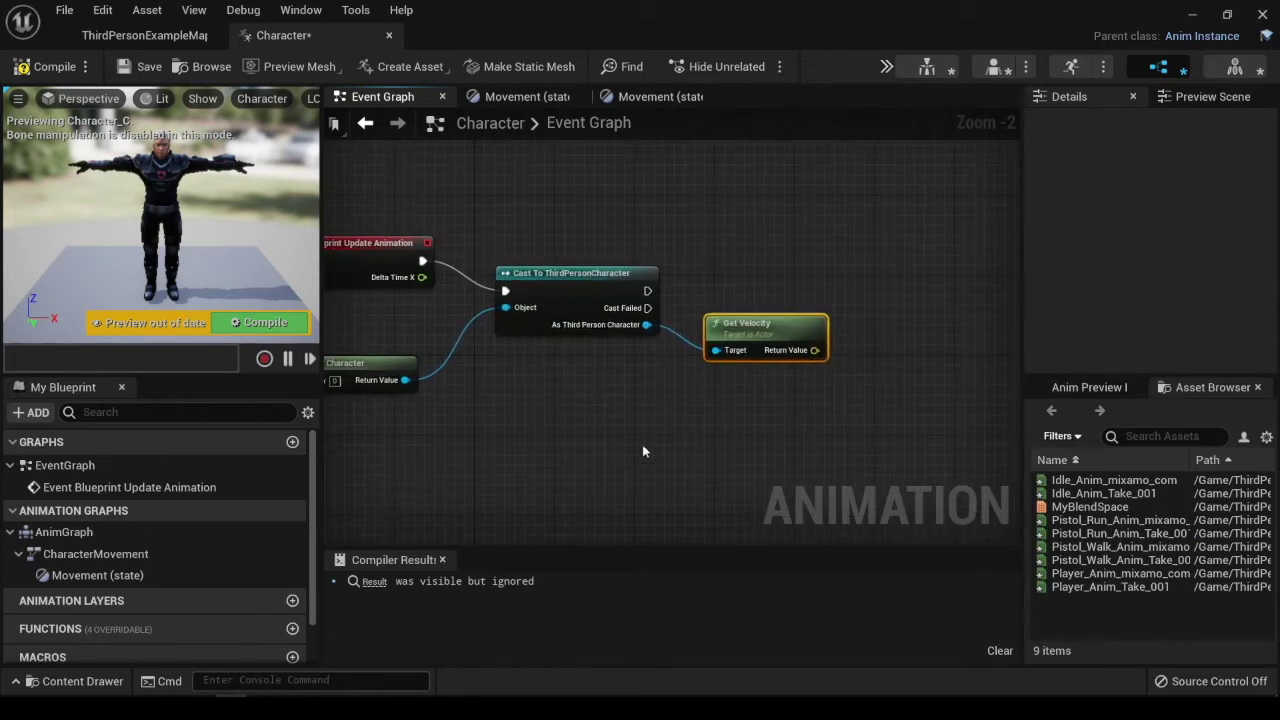
right_click(642, 444)
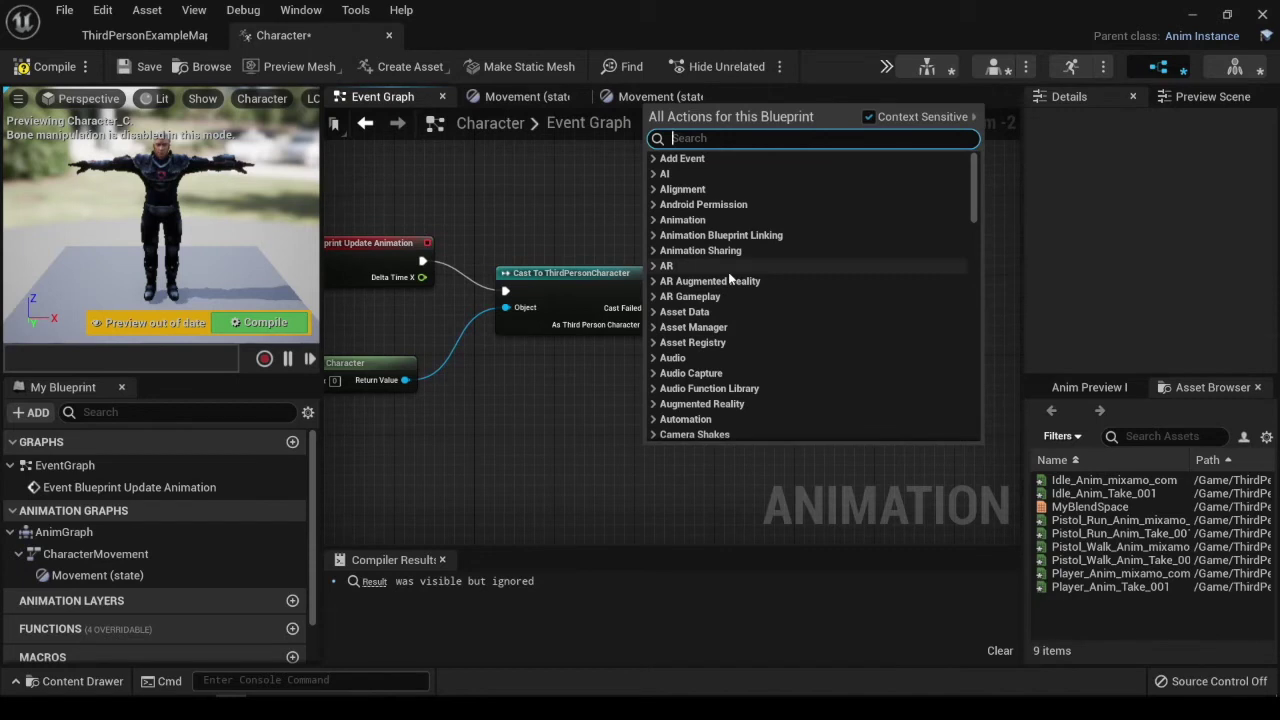
type("Get Acti")
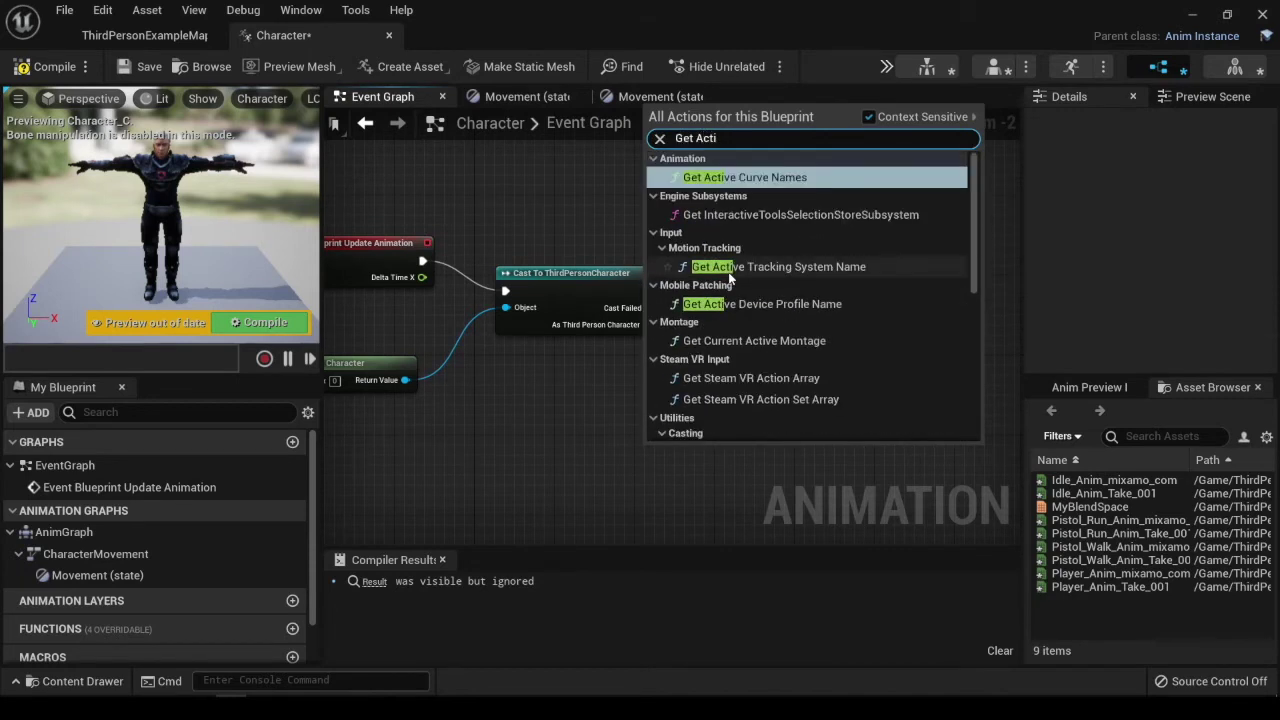
key("BackSpace")
type("or")
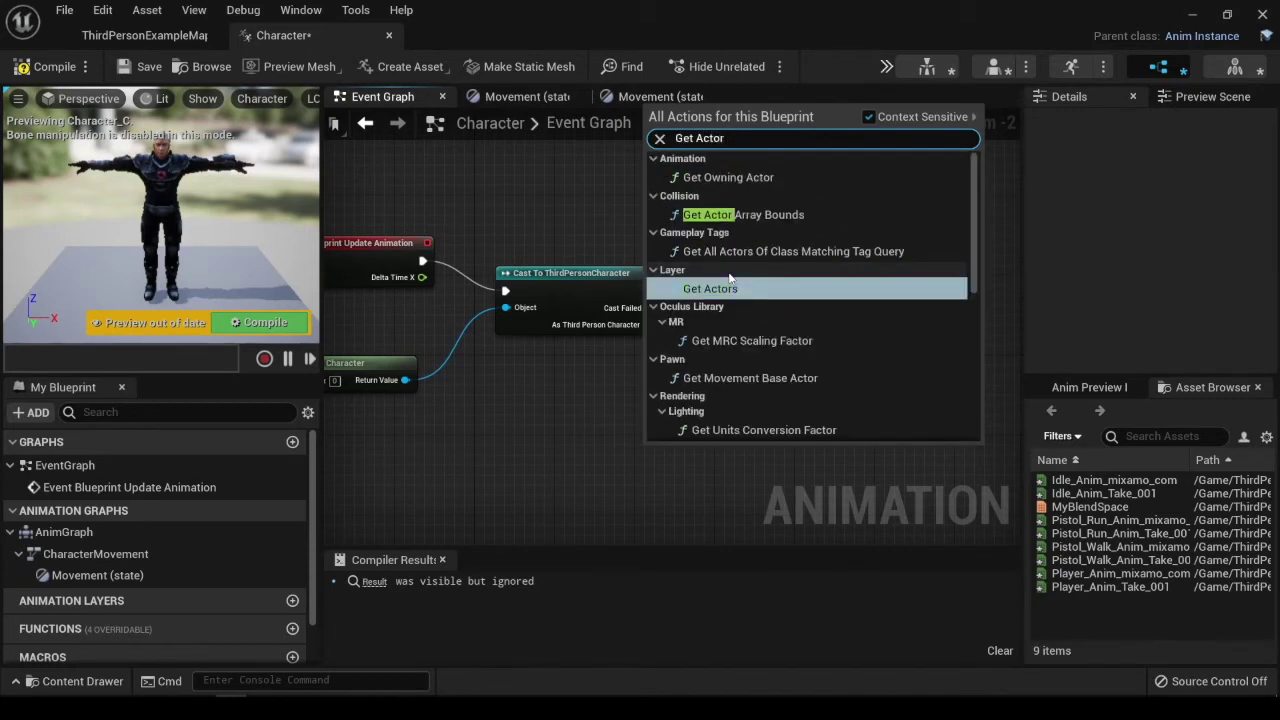
type(" Ro")
key("BackSpace")
key("BackSpace")
key("BackSpace")
key("BackSpace")
key("BackSpace")
key("BackSpace")
key("BackSpace")
key("BackSpace")
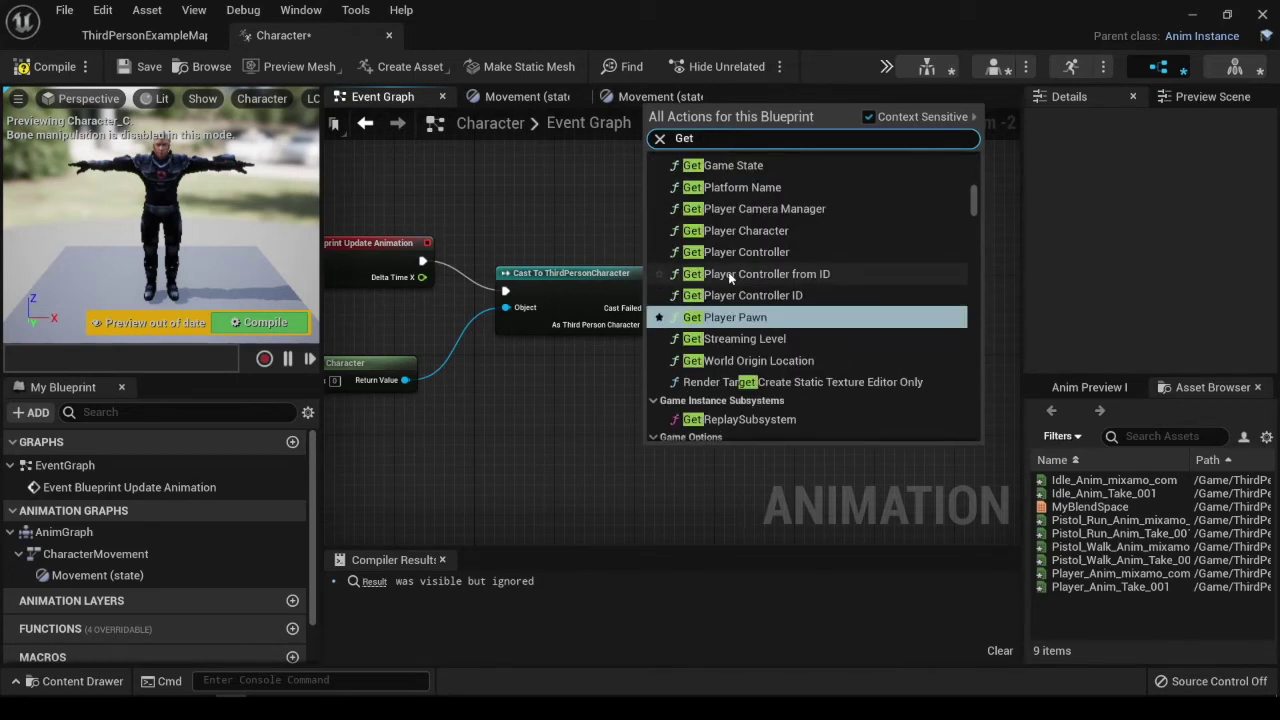
type("Rotat")
key("Down")
key("Down")
key("Down")
key("Up")
key("Up")
key("Up")
key("Up")
key("Up")
key("Up")
key("Down")
key("Down")
key("Down")
key("Down")
key("Down")
key("Down")
key("Down")
key("Down")
key("Down")
key("Down")
key("Down")
key("Down")
key("Down")
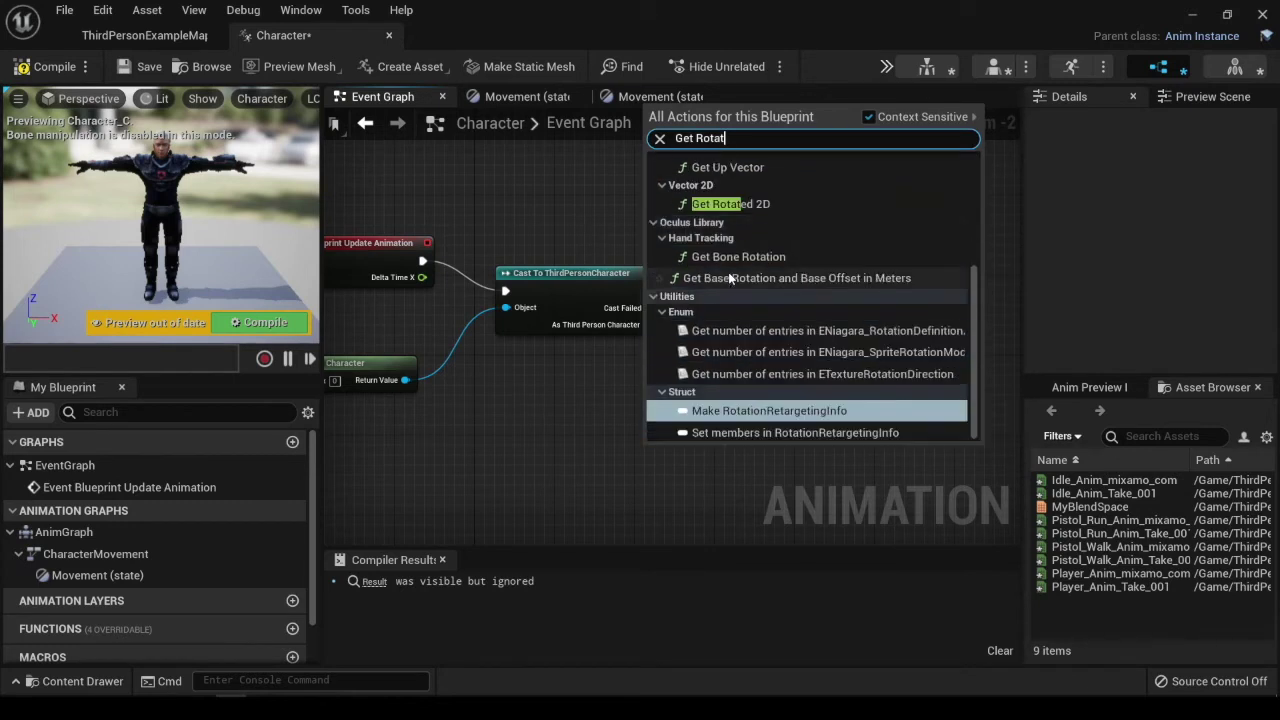
key("Escape")
Search again for Get Actor actions and close the menu without adding anything.
right_click(615, 428)
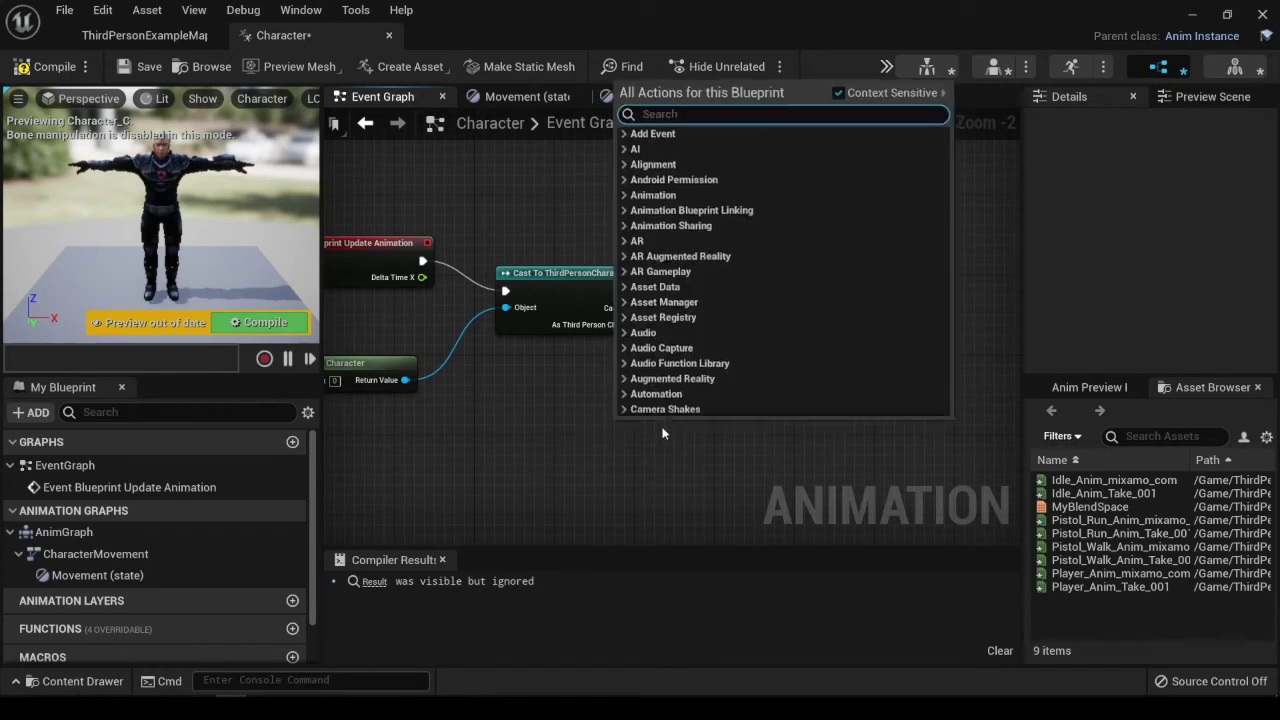
type("Get Ac")
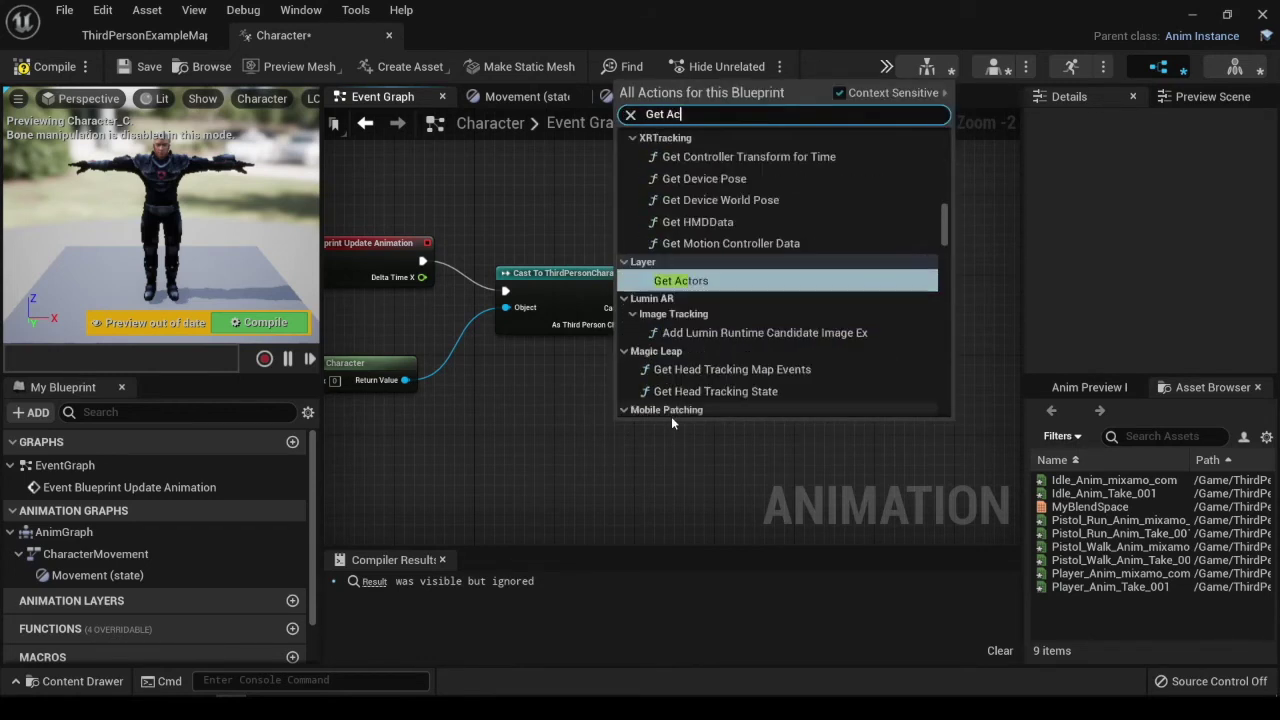
type("tor")
key("Down")
key("Down")
key("Down")
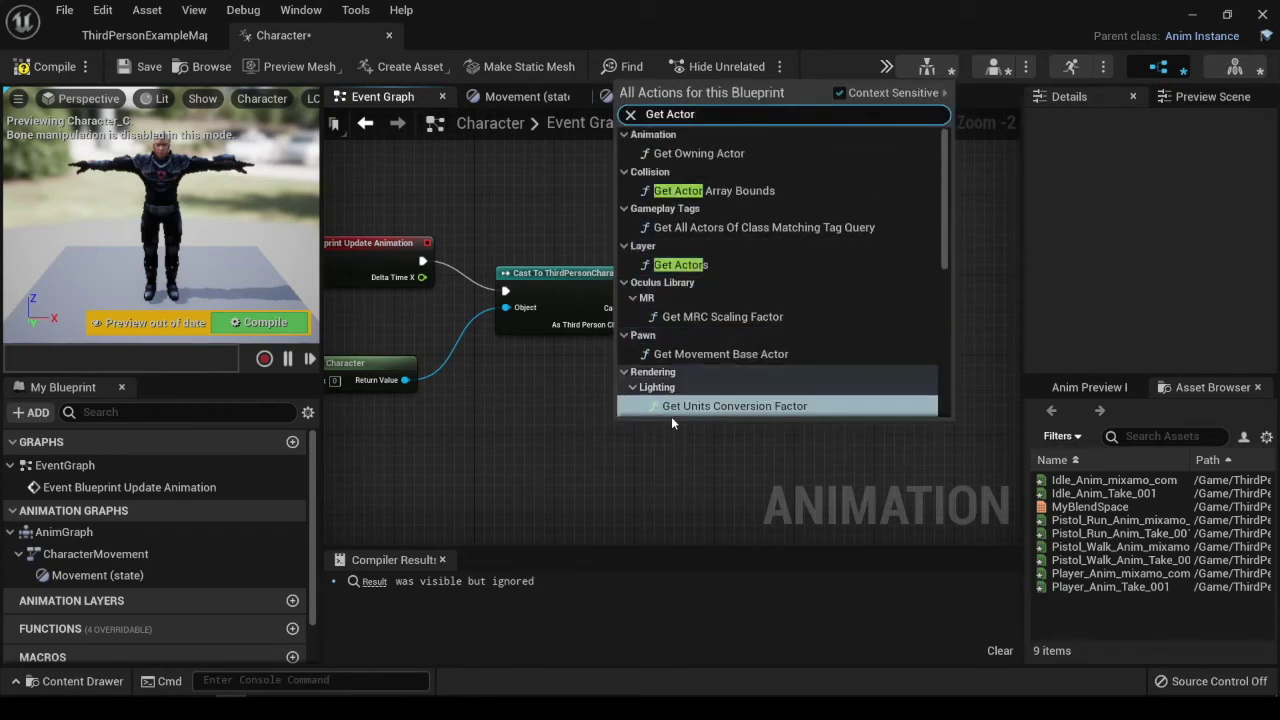
key("Down")
key("Down")
key("Down")
key("Down")
key("Up")
key("Up")
key("Up")
key("Up")
key("Up")
key("Up")
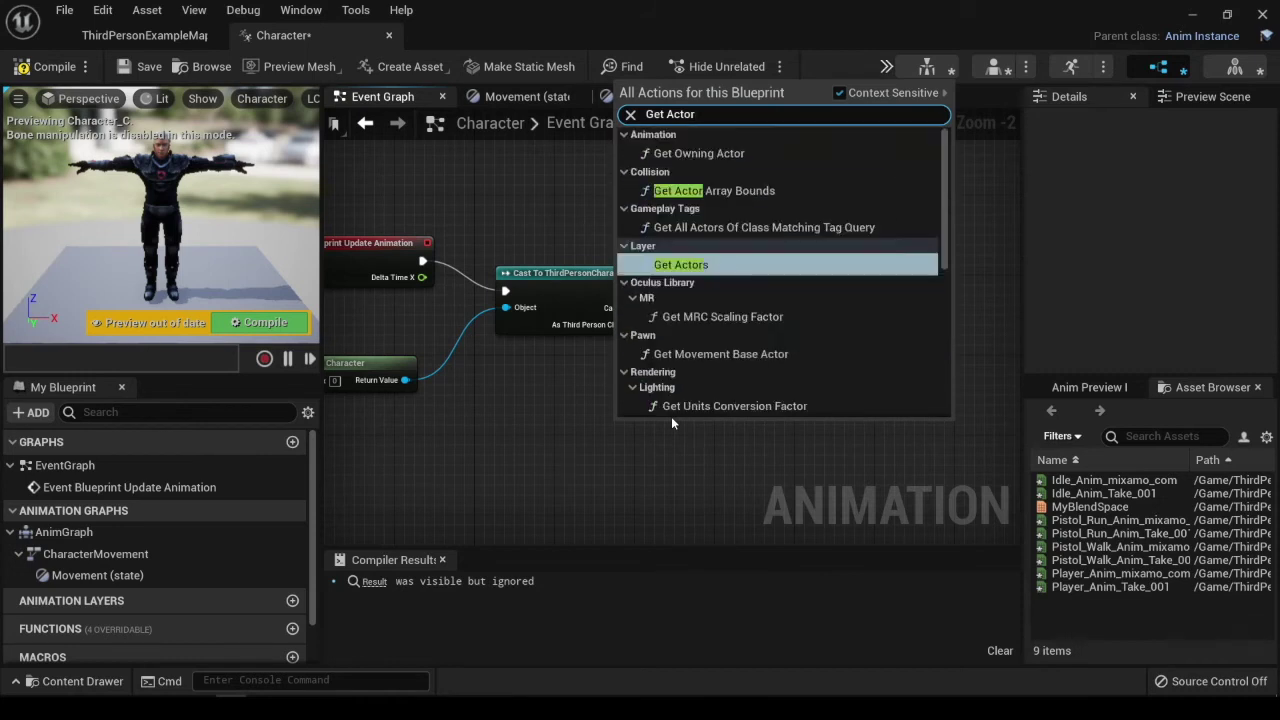
key("Up")
key("Up")
key("Up")
key("Down")
key("Down")
key("Down")
key("BackSpace")
key("BackSpace")
key("BackSpace")
key("BackSpace")
key("BackSpace")
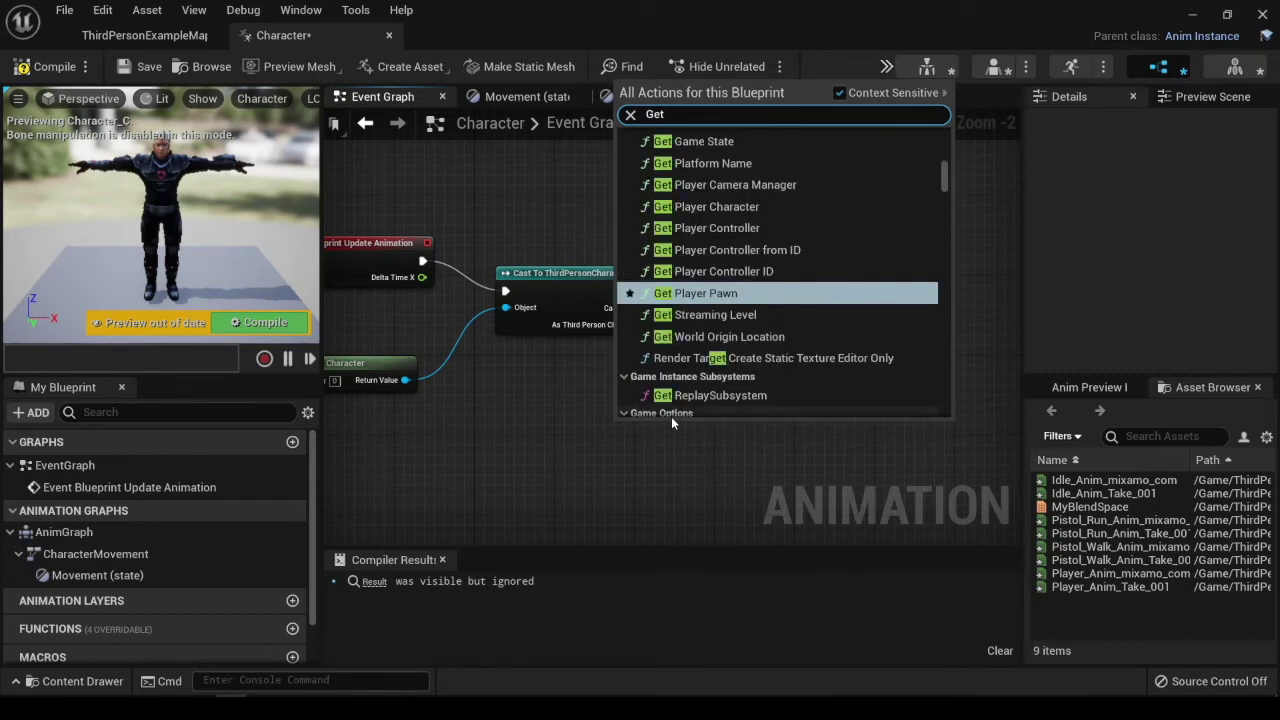
key("BackSpace")
key("BackSpace")
key("BackSpace")
type("getA")
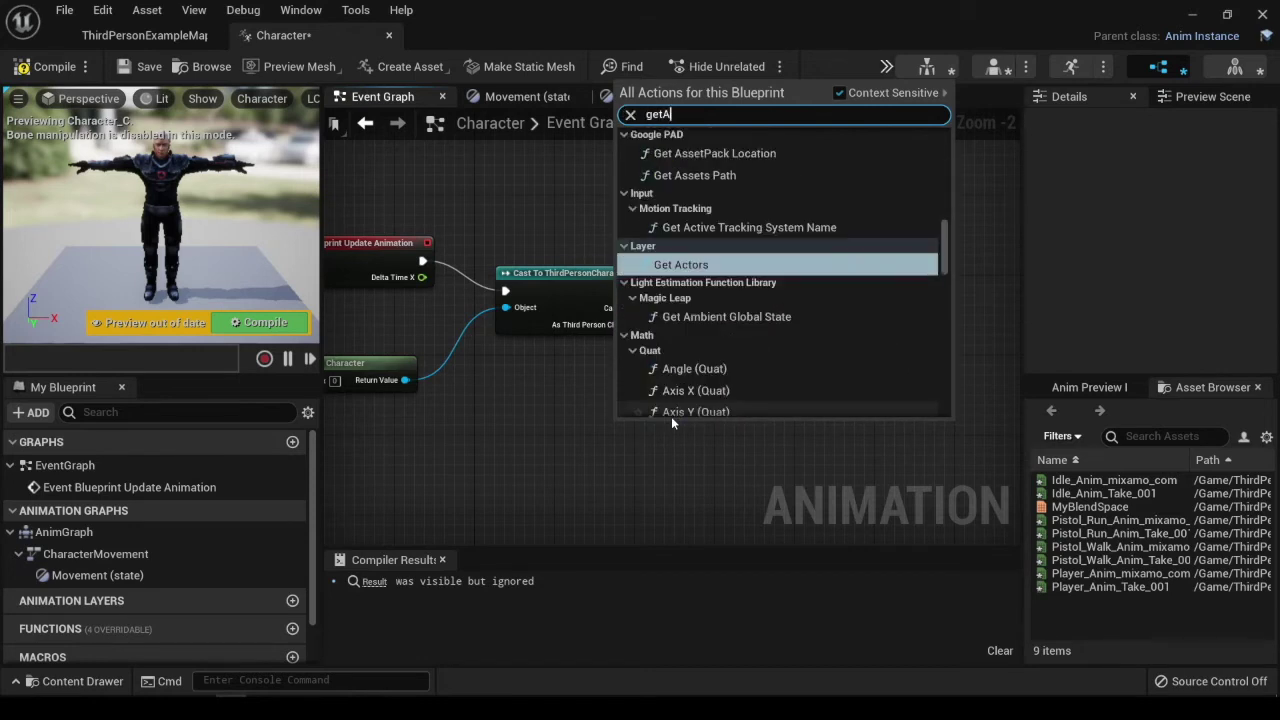
key("BackSpace")
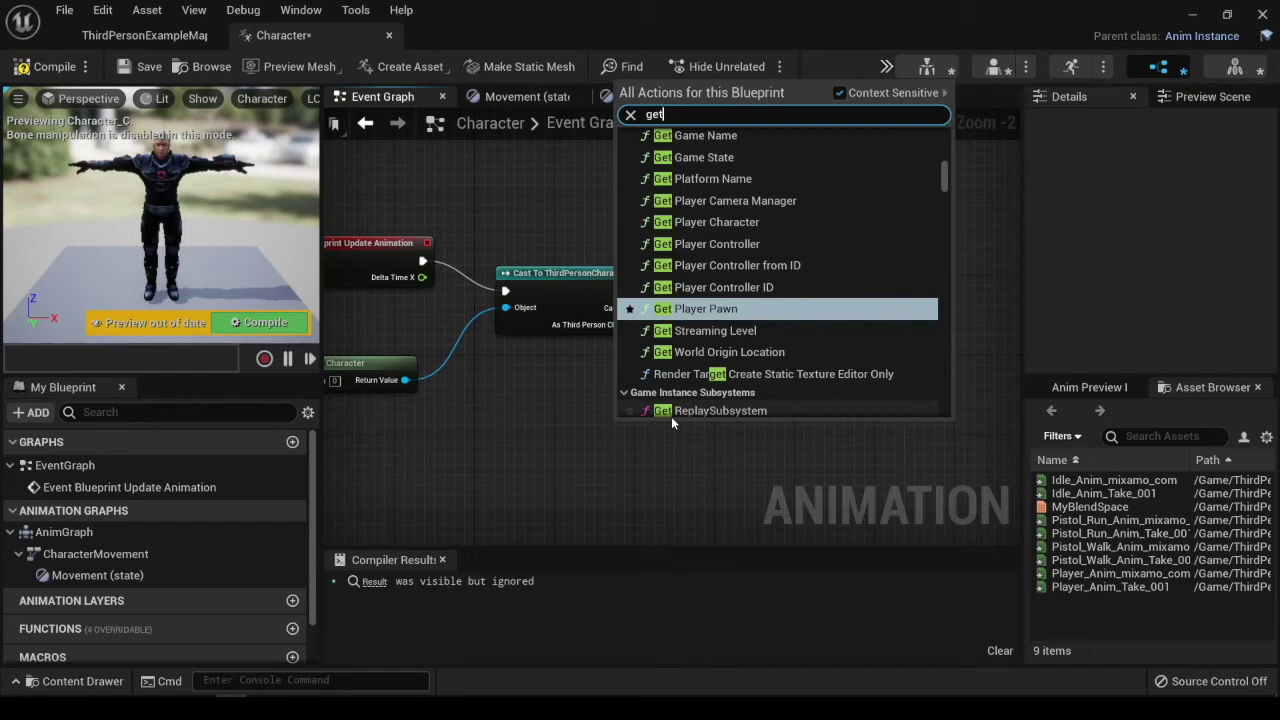
type("Actor")
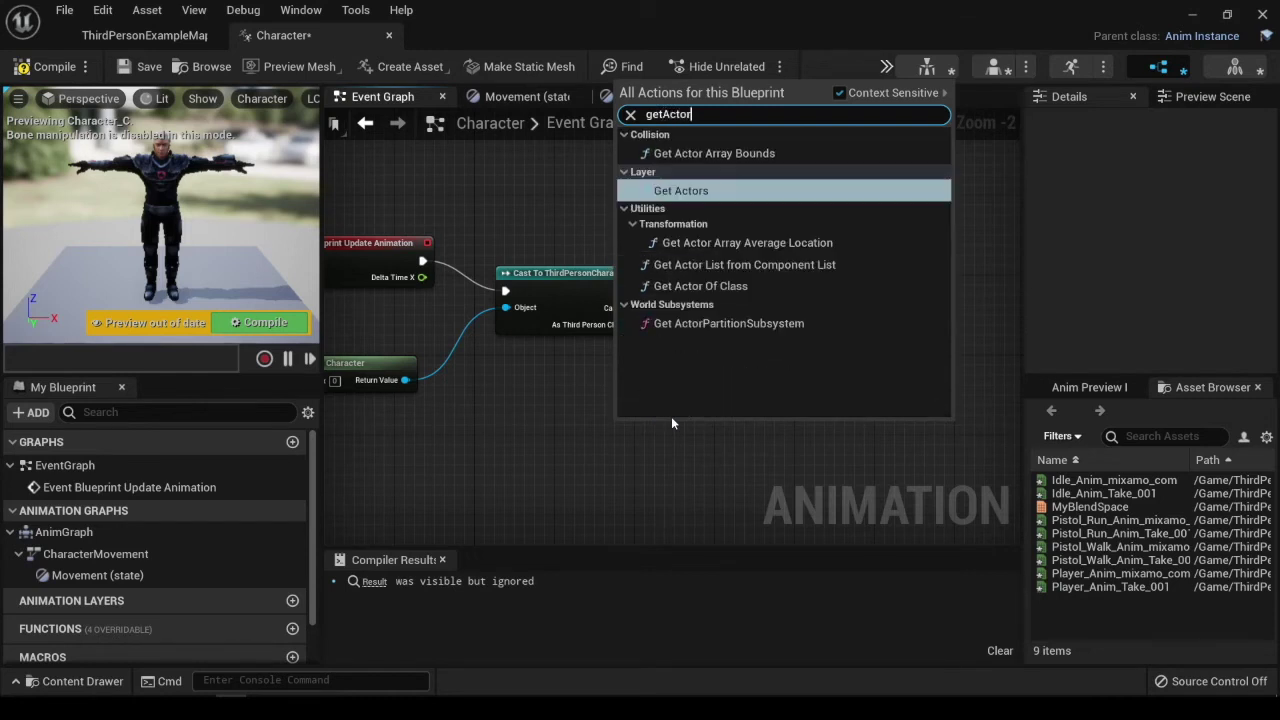
key("Escape")
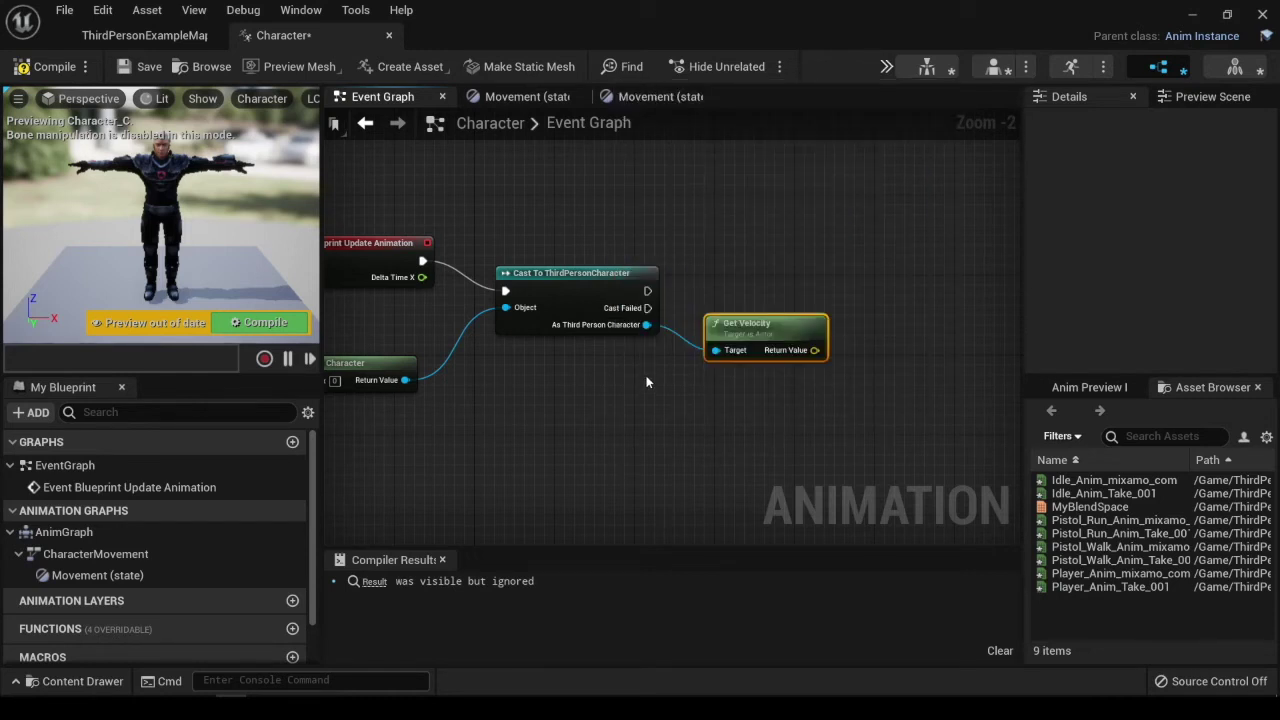
Add a GetActorRotation node from the cast character and arrange it beside Get Velocity.
left_click_drag(647, 324, 754, 448)
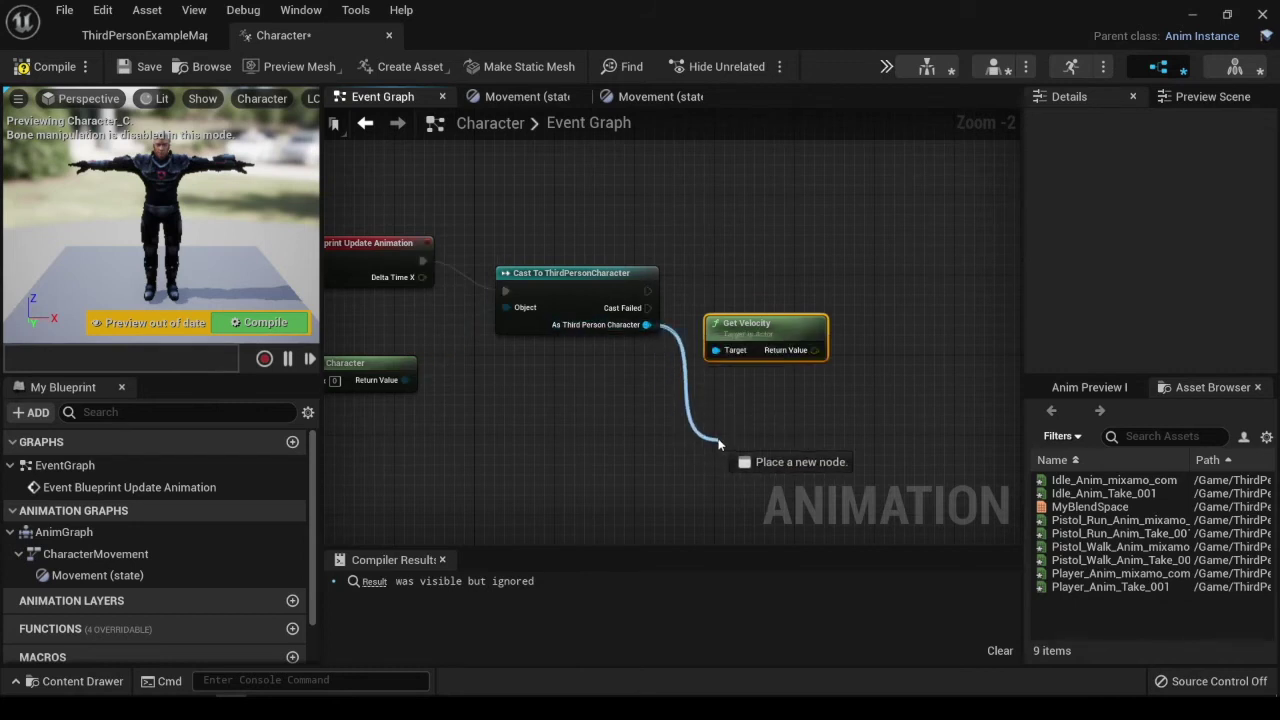
type("get")
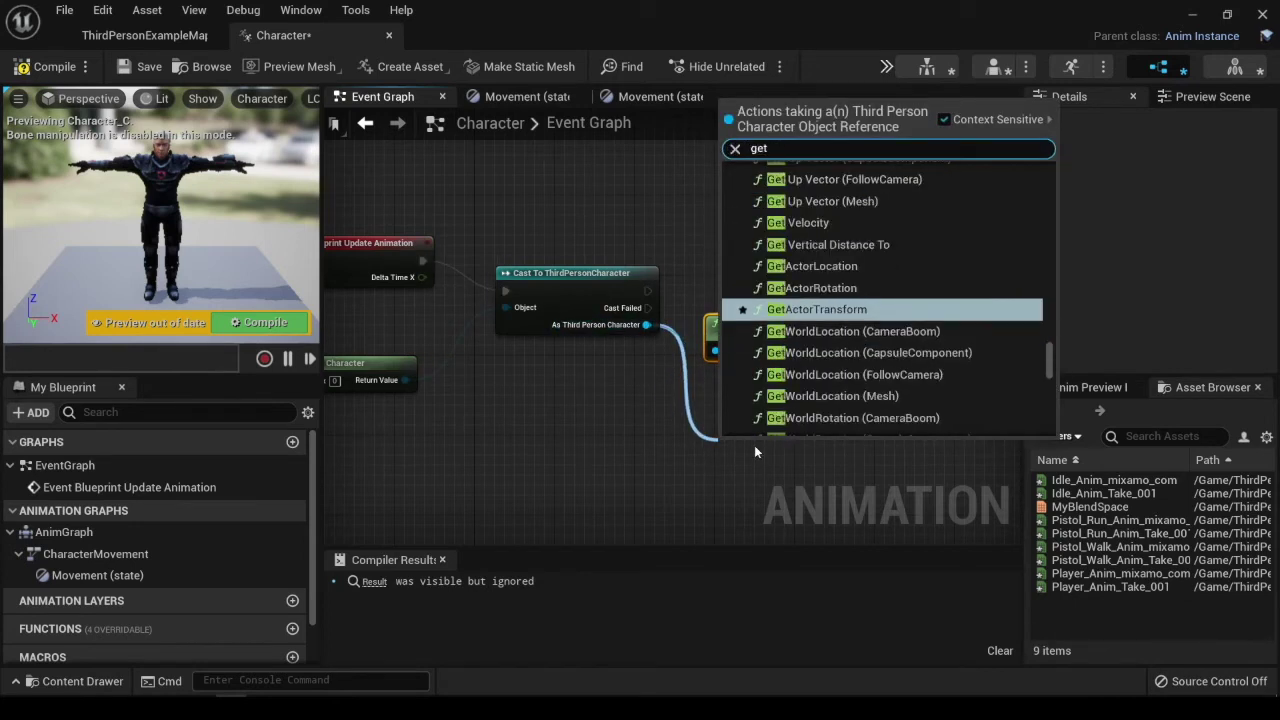
key("Up")
key("Return")
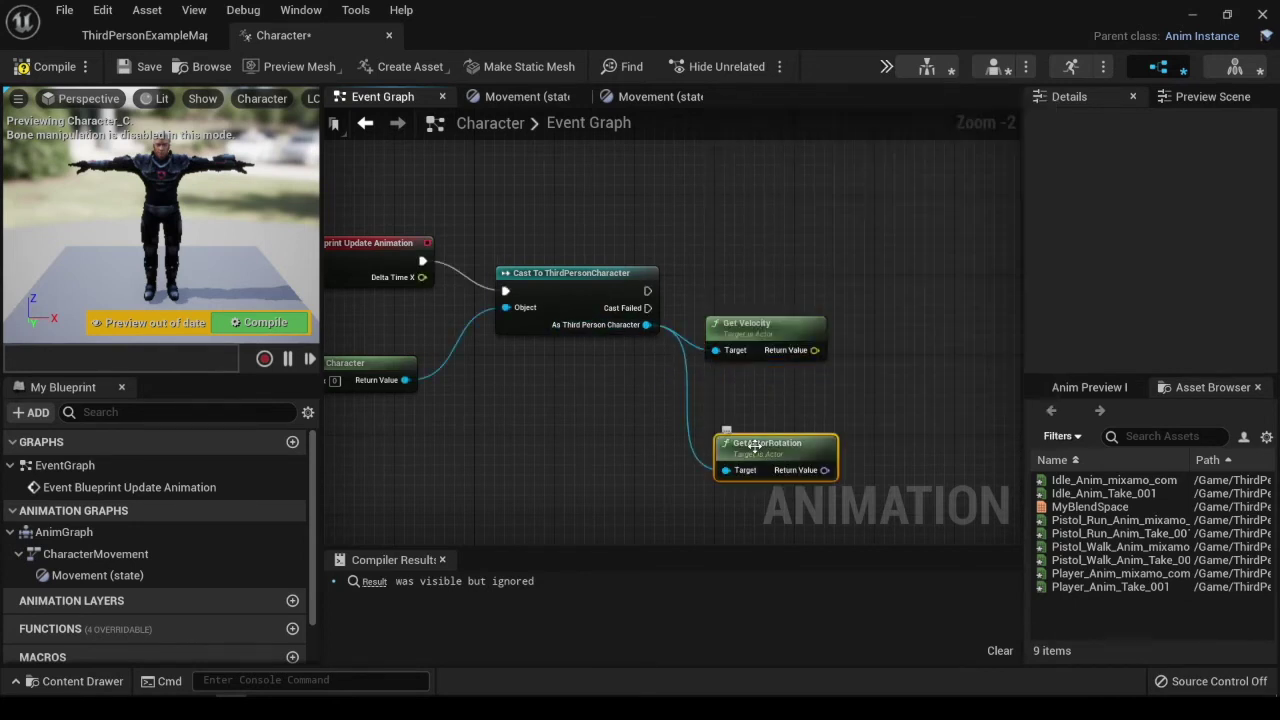
left_click_drag(790, 449, 780, 409)
left_click_drag(750, 324, 740, 314)
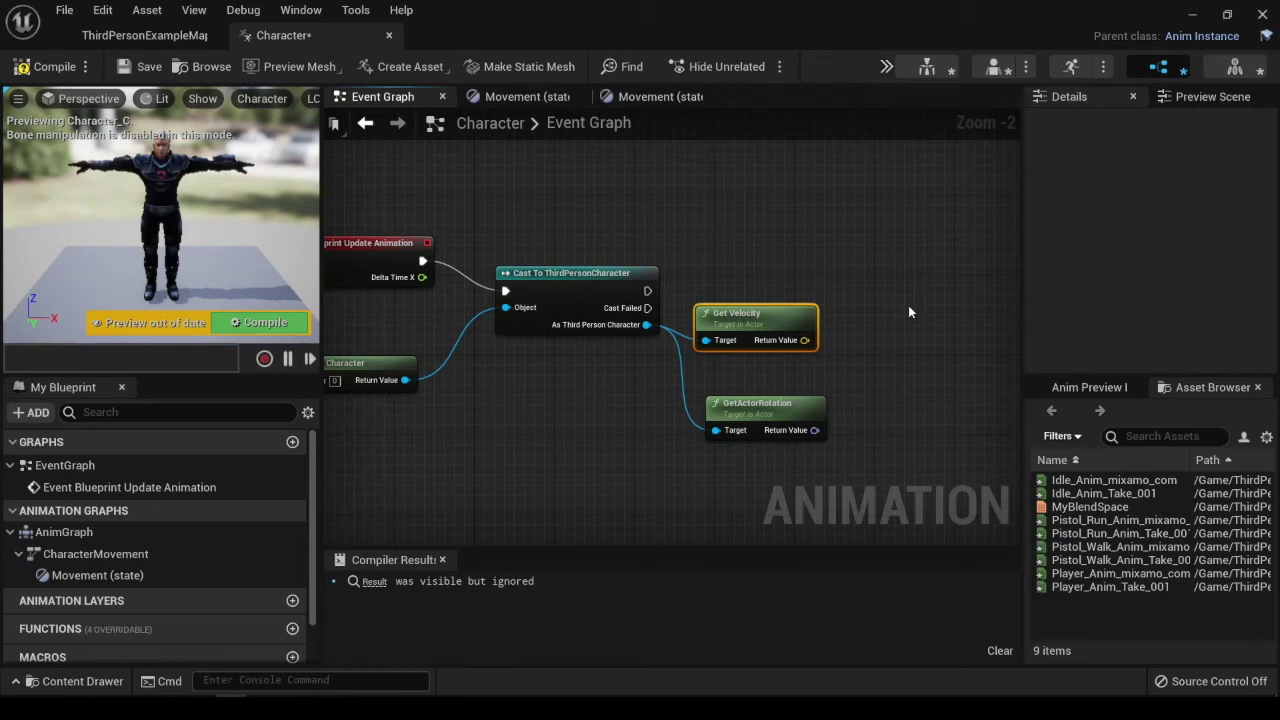
Add Calculate Direction fed by Get Velocity, with the actor rotation wired into Base Rotation.
left_click_drag(804, 340, 919, 304)
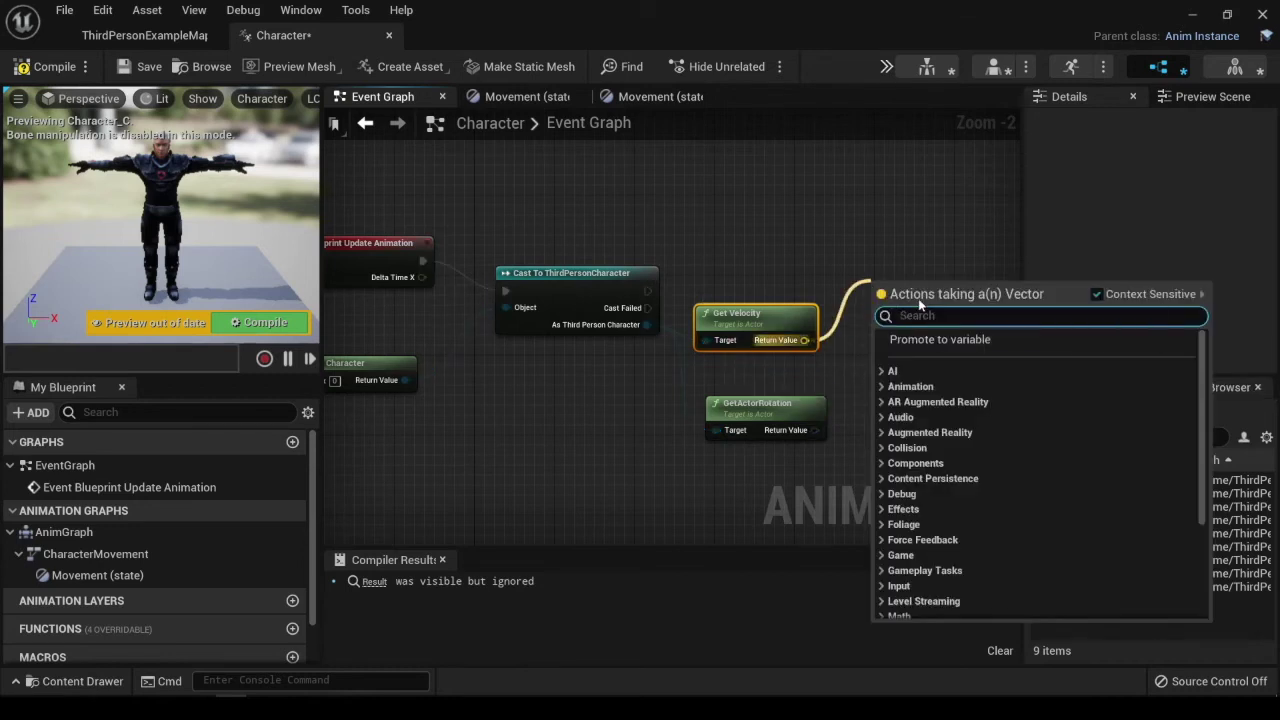
type("Cal")
key("Down")
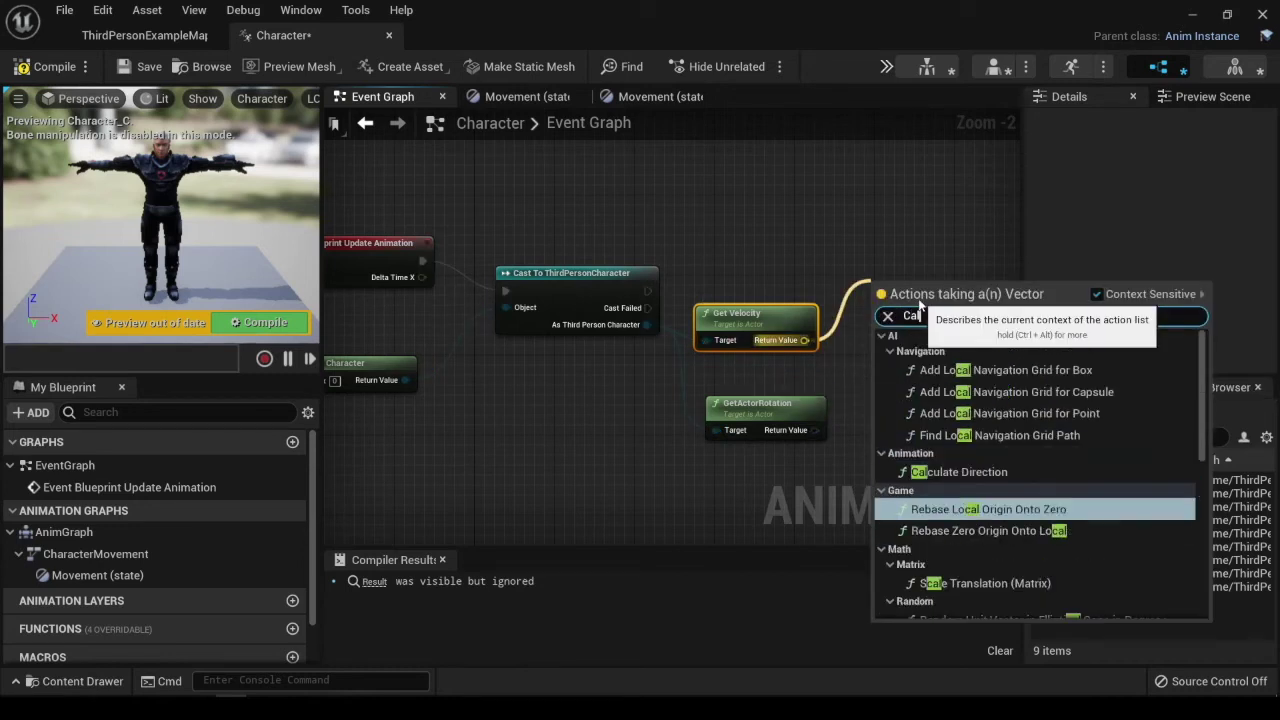
key("Down")
key("Up")
key("Up")
key("Return")
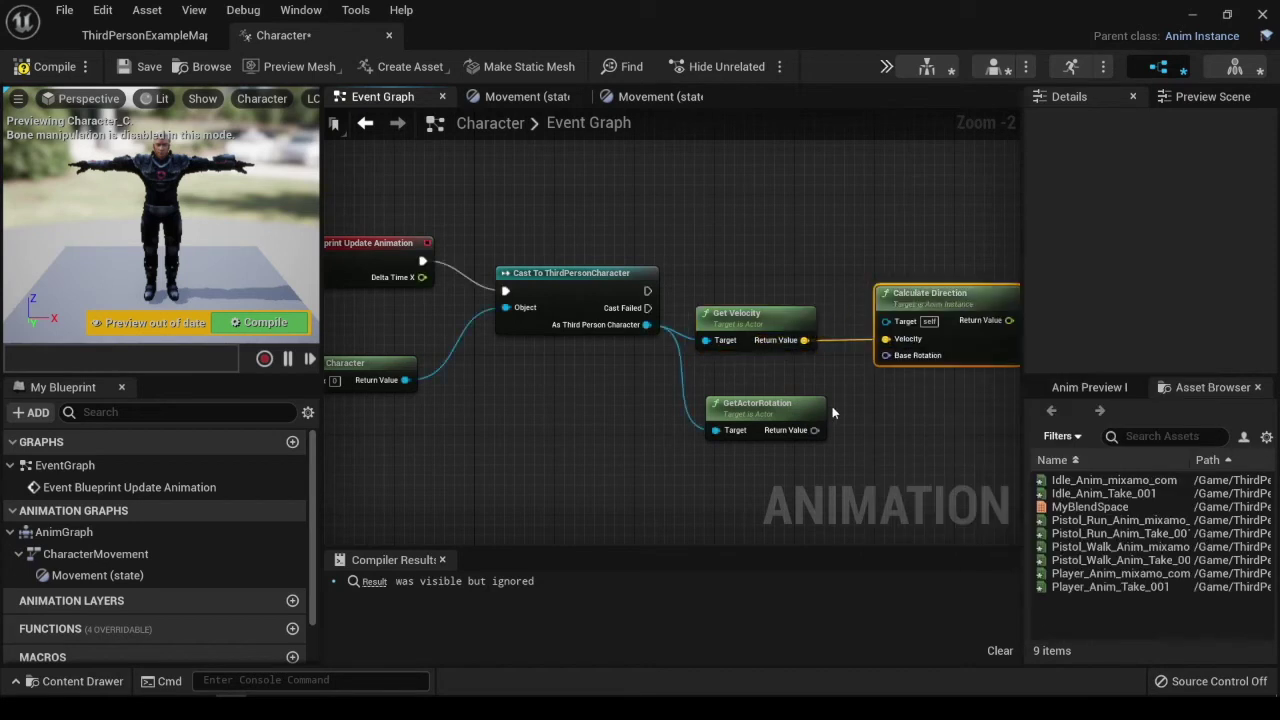
left_click_drag(814, 430, 885, 357)
scroll(840, 425, "down", 2)
scroll(832, 432, "up", 2)
scroll(840, 437, "down", 1)
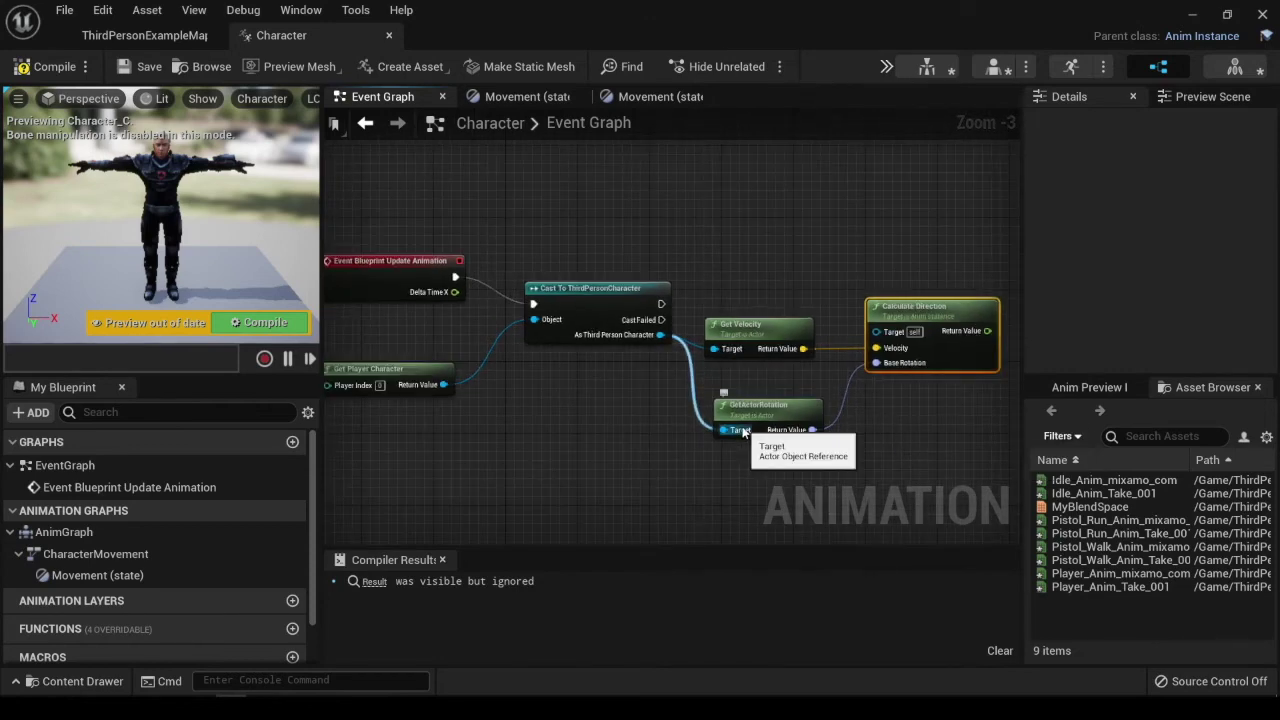
right_click_drag(905, 432, 644, 416)
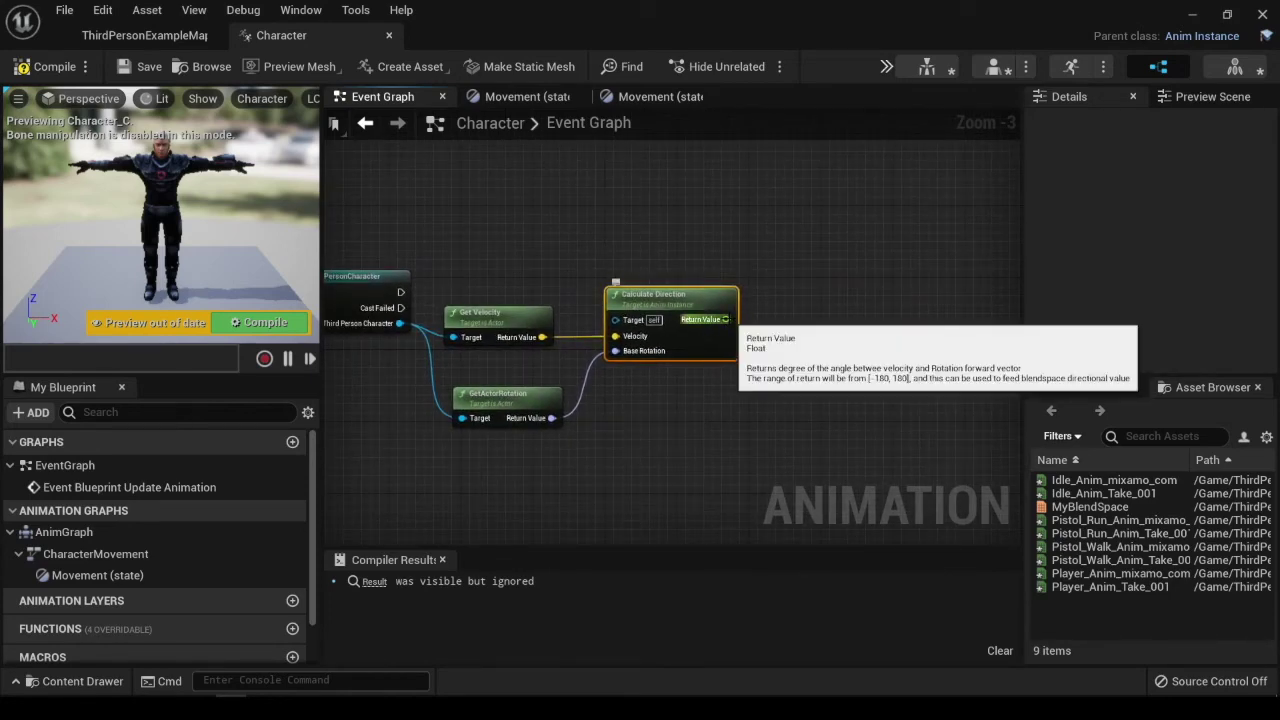
left_click_drag(725, 319, 786, 276)
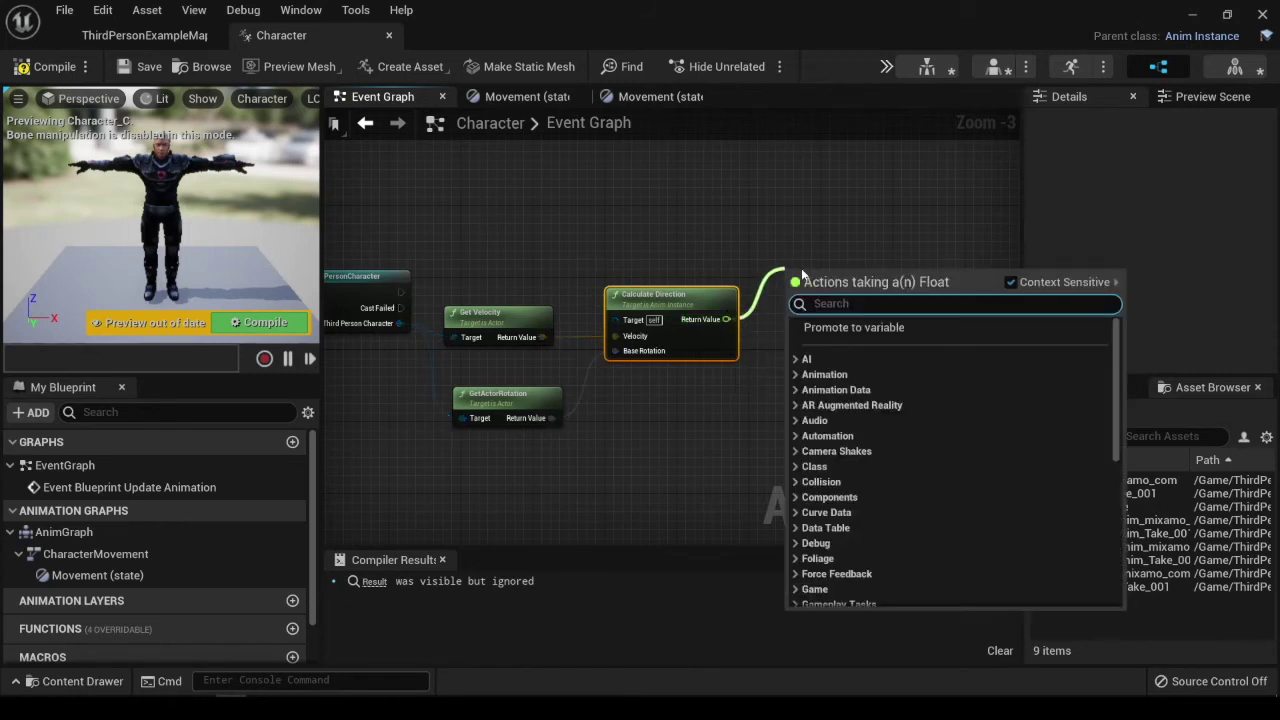
Promote the Calculate Direction result to a new variable named Direction.
left_click(878, 330)
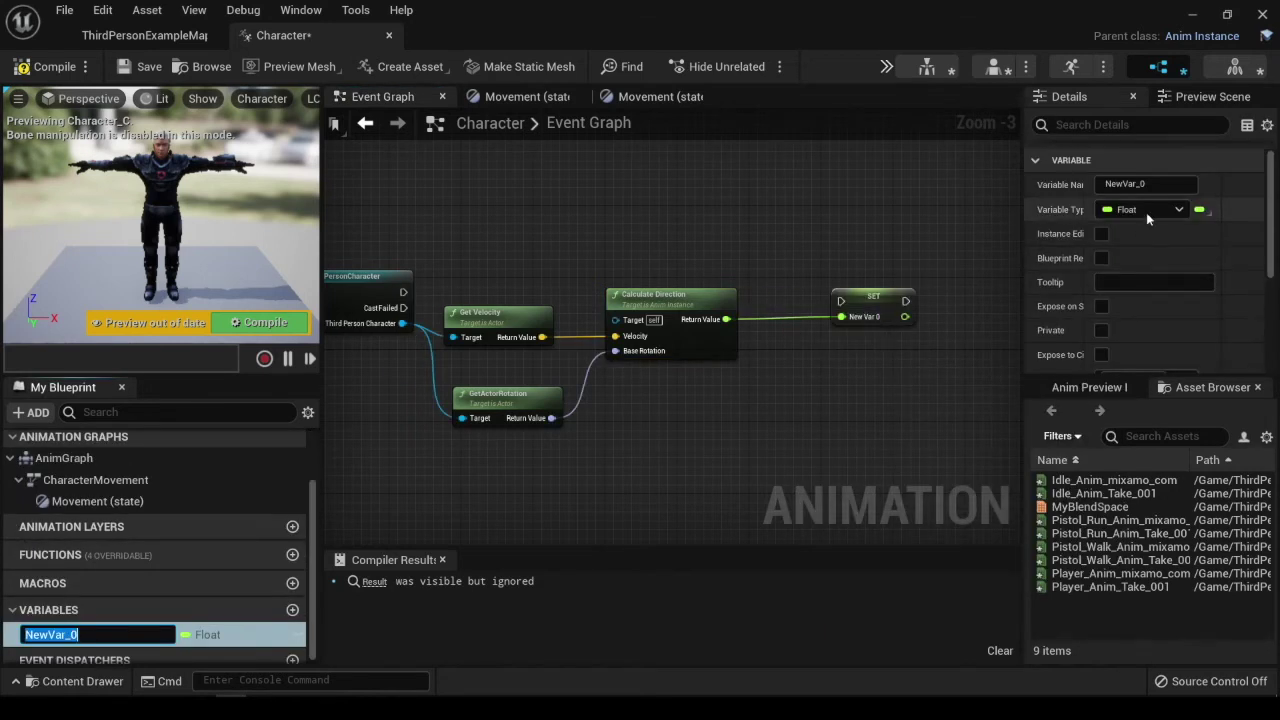
left_click(1145, 184)
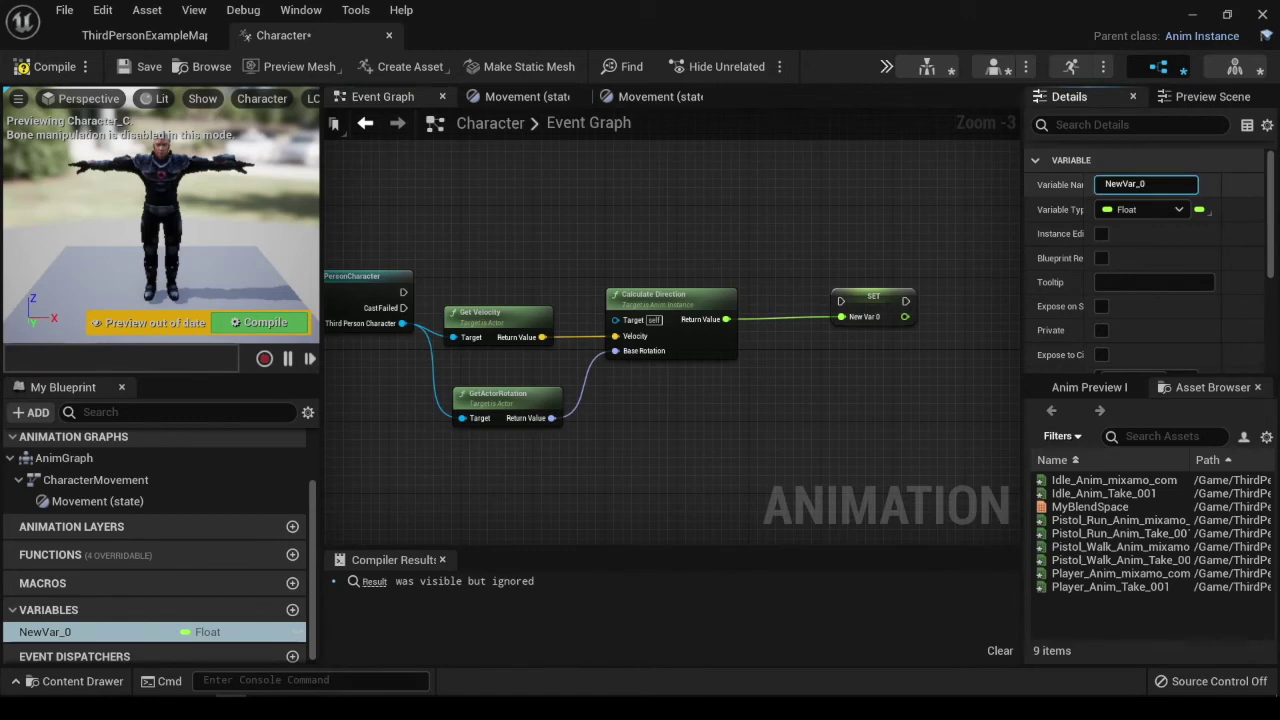
type("N")
key("BackSpace")
type("Directio")
type("n")
key("Return")
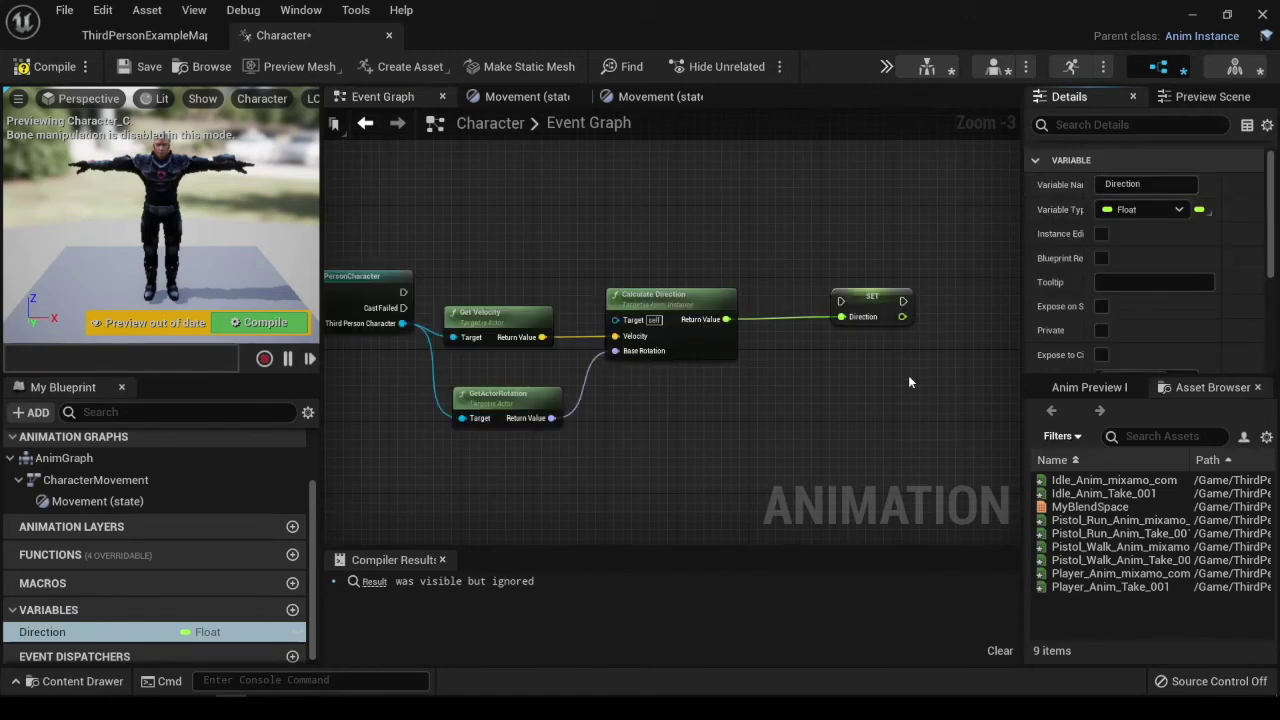
left_click_drag(872, 302, 872, 267)
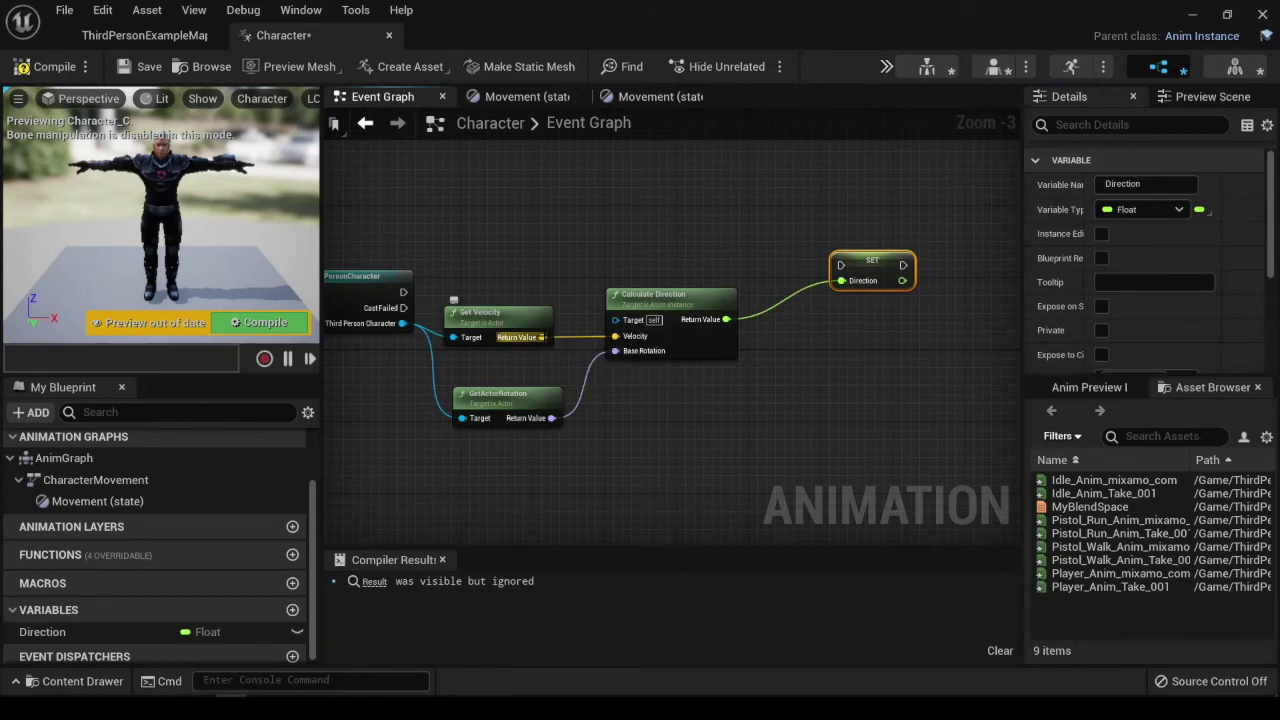
Add VectorLength on the velocity and promote its result to a float variable named Speed.
left_click_drag(541, 337, 626, 428)
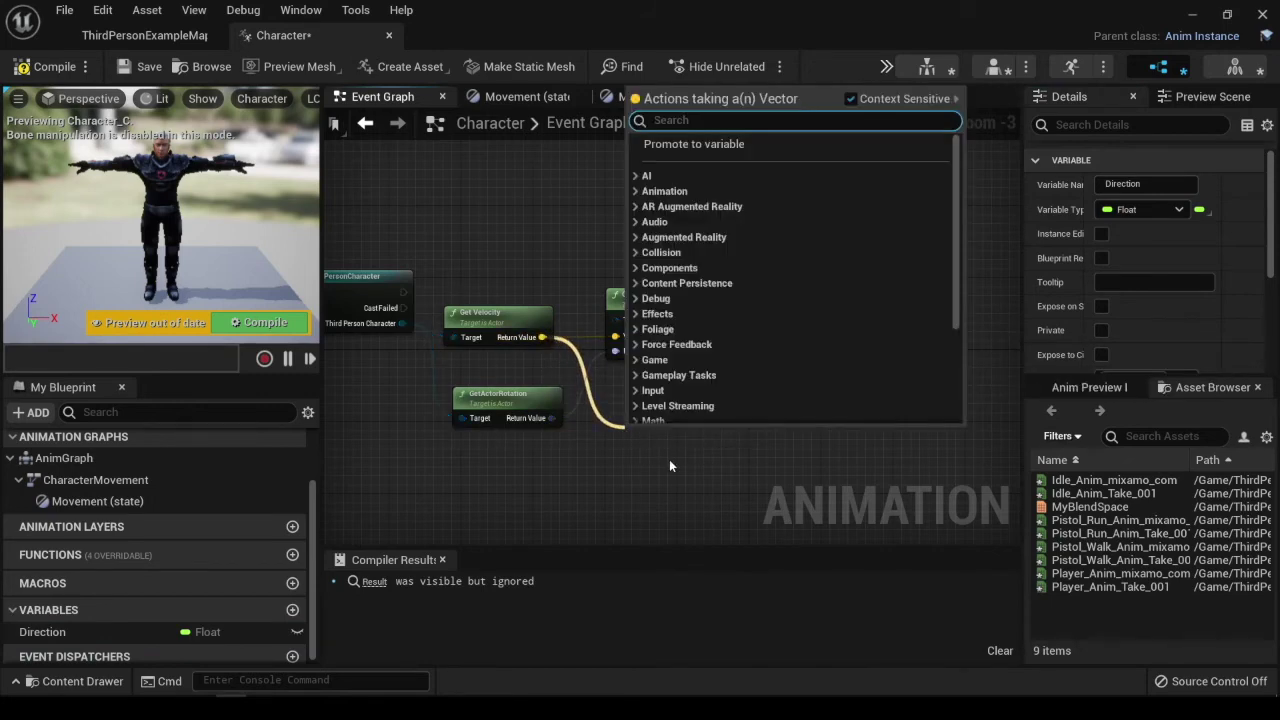
type("Vec")
scroll(702, 362, "down", 1)
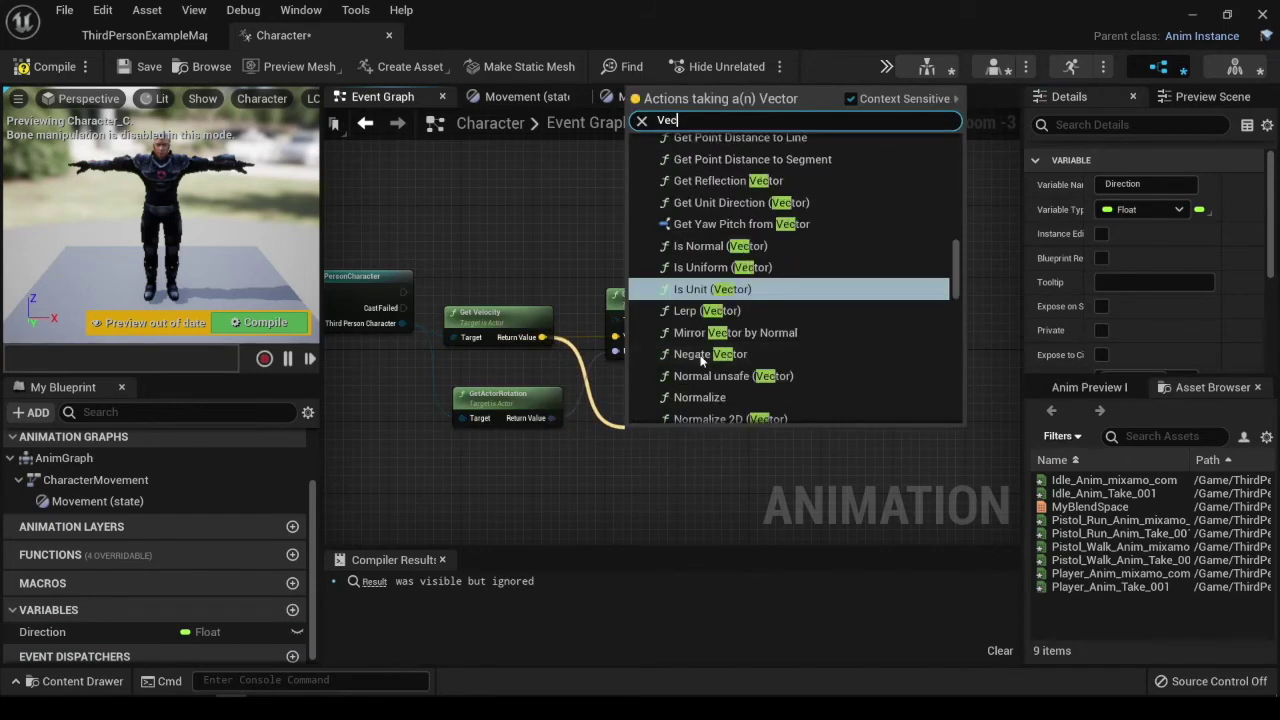
scroll(702, 362, "down", 1)
type("torL")
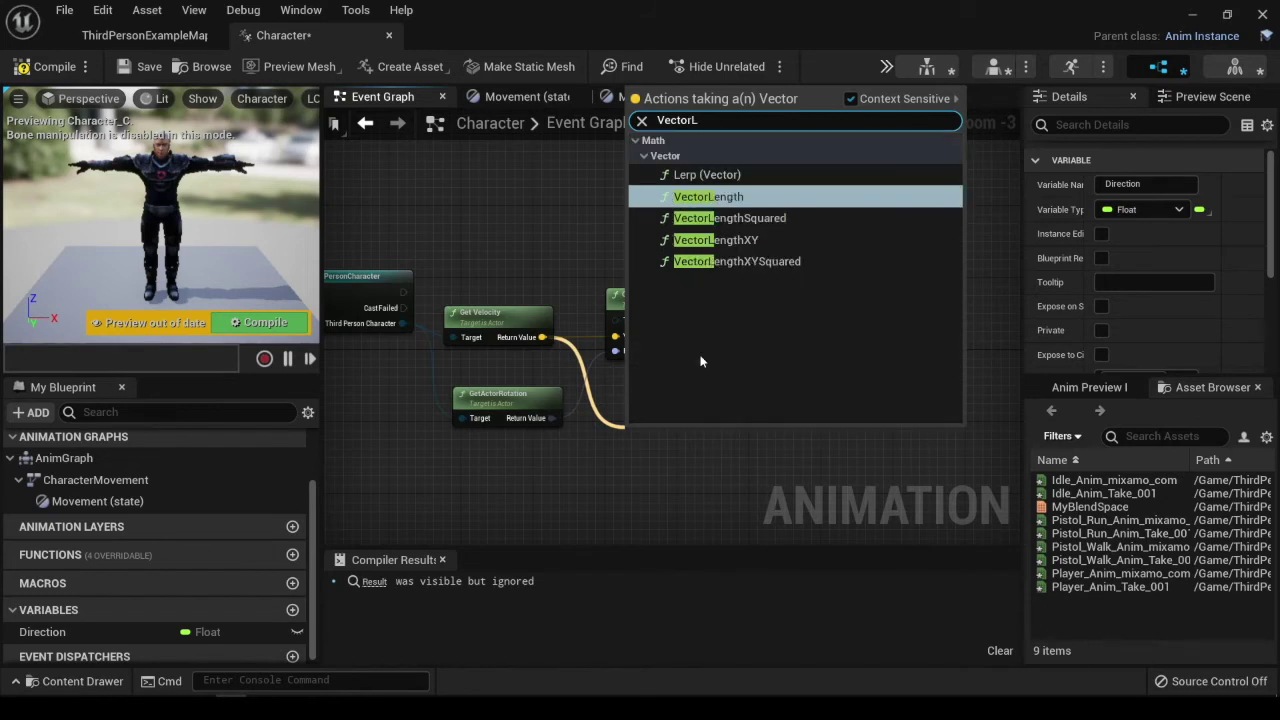
key("Return")
left_click_drag(707, 454, 815, 382)
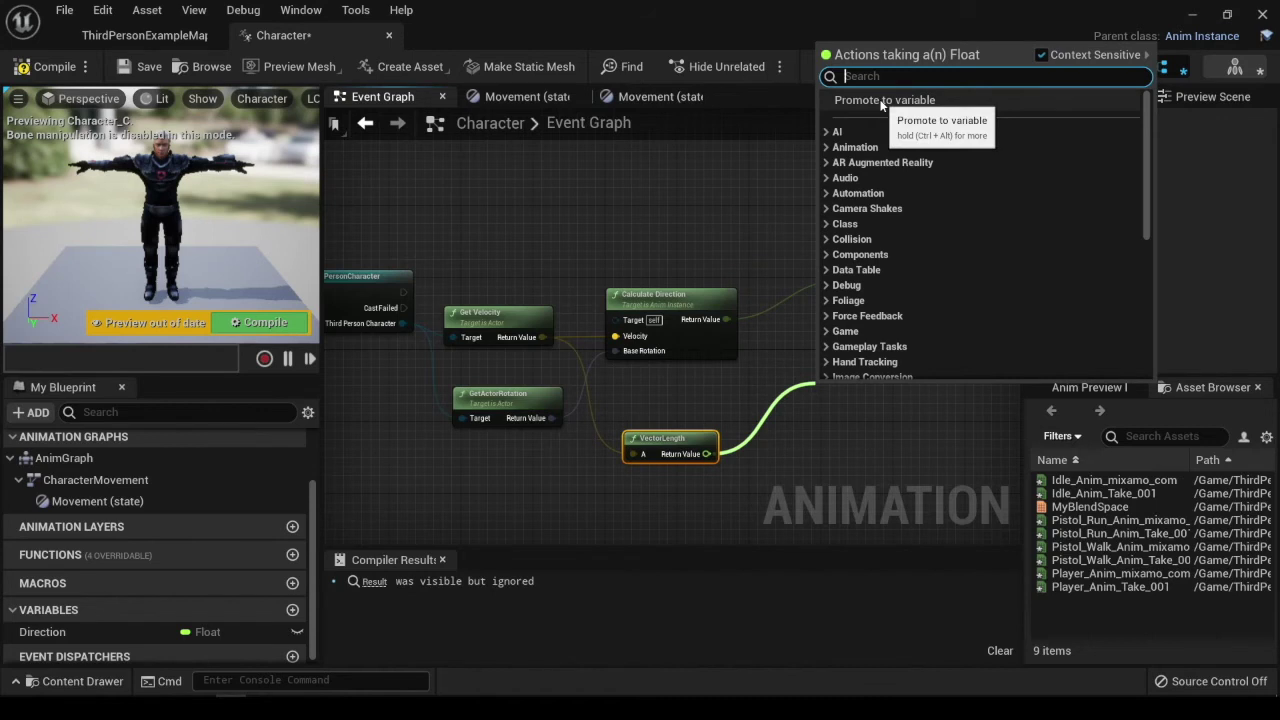
left_click(885, 100)
left_click_drag(890, 443, 855, 371)
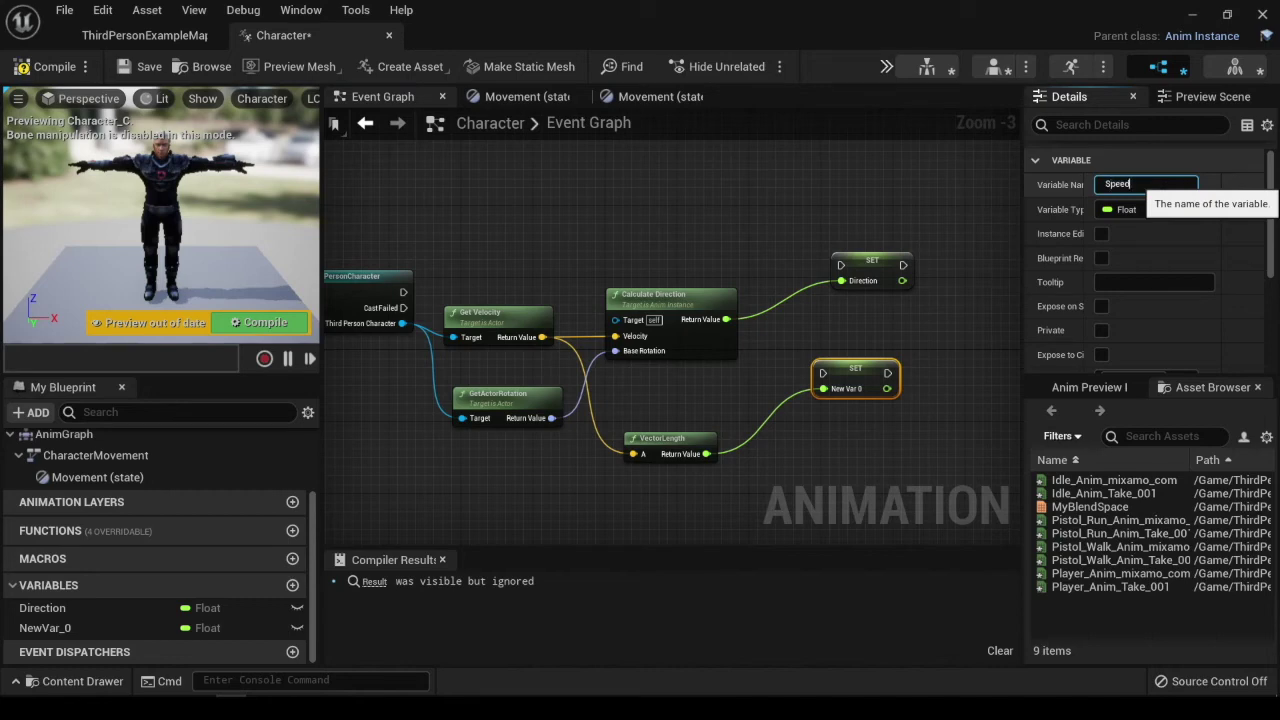
key("Return")
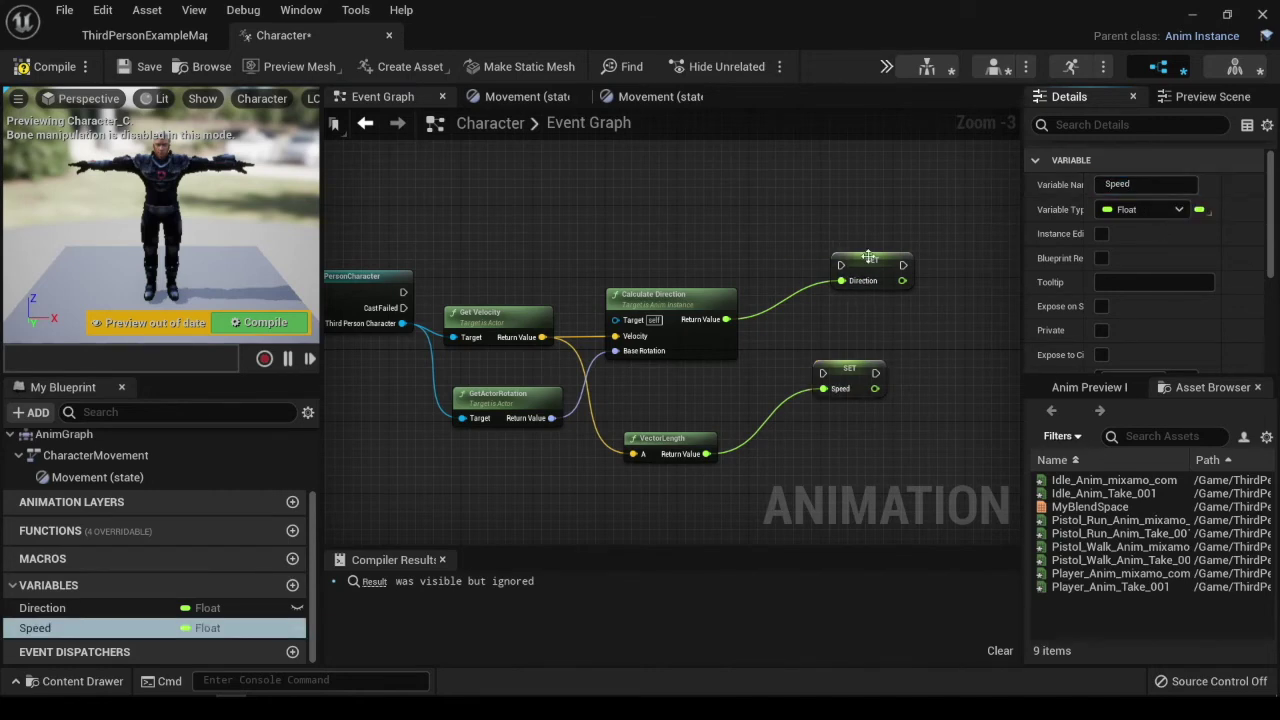
left_click_drag(869, 257, 848, 260)
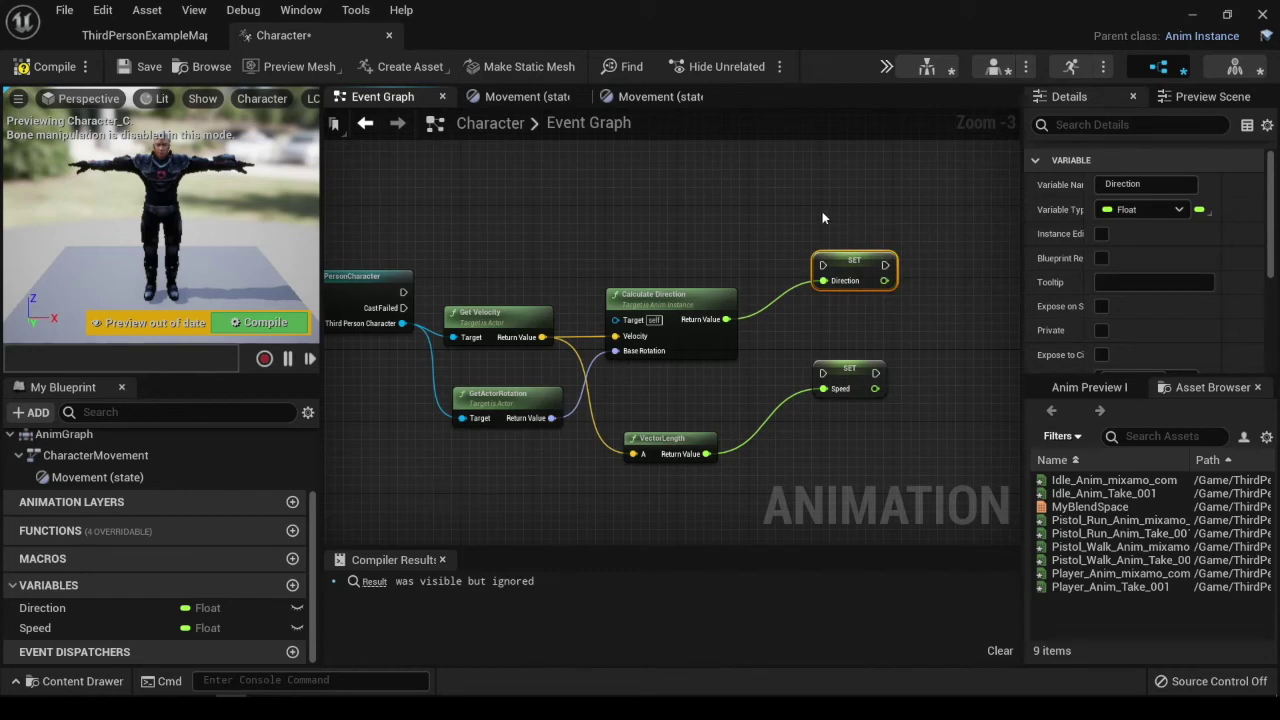
Wire execution from the Cast node into SET Direction, then on into SET Speed.
left_click_drag(403, 292, 764, 238)
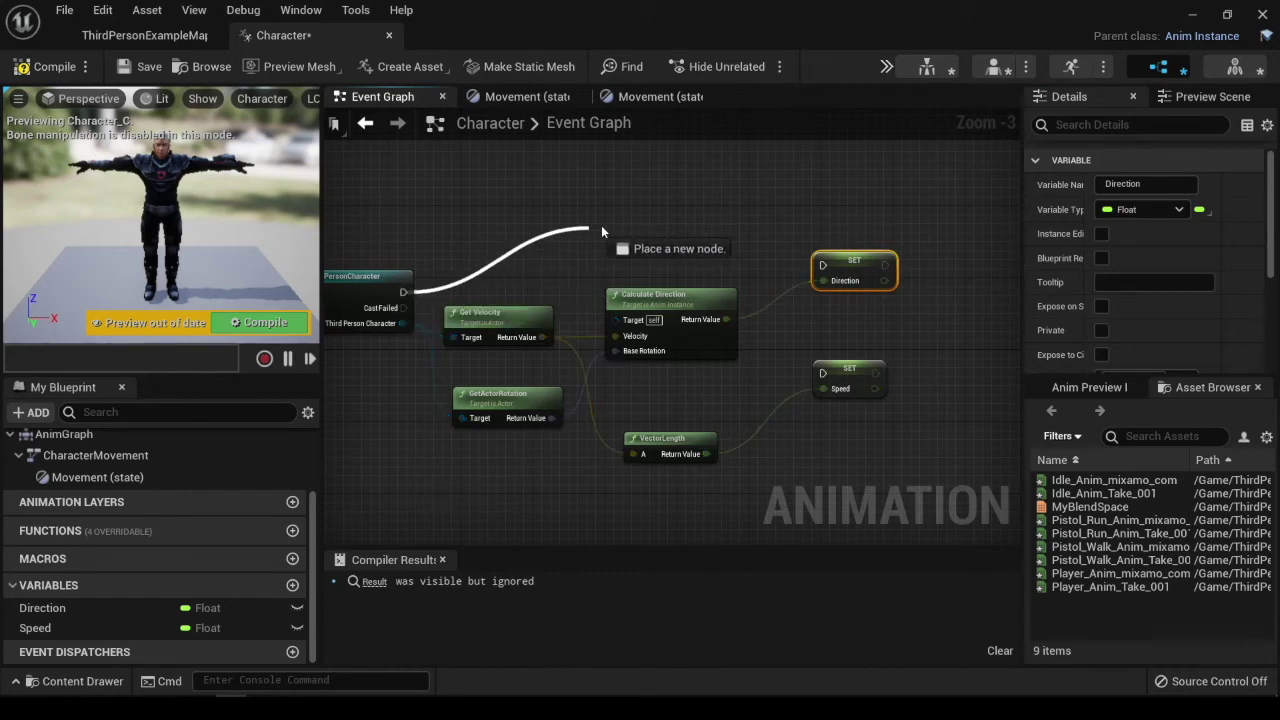
left_click_drag(764, 238, 823, 265)
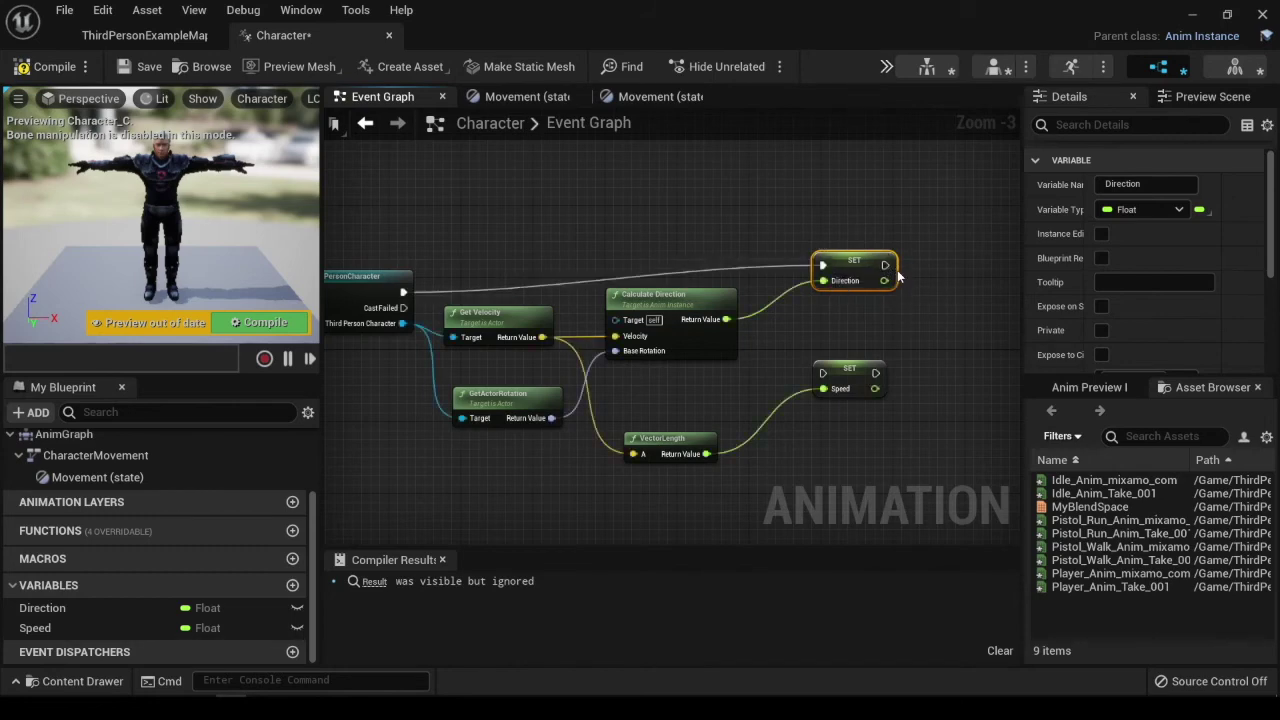
left_click_drag(884, 264, 822, 376)
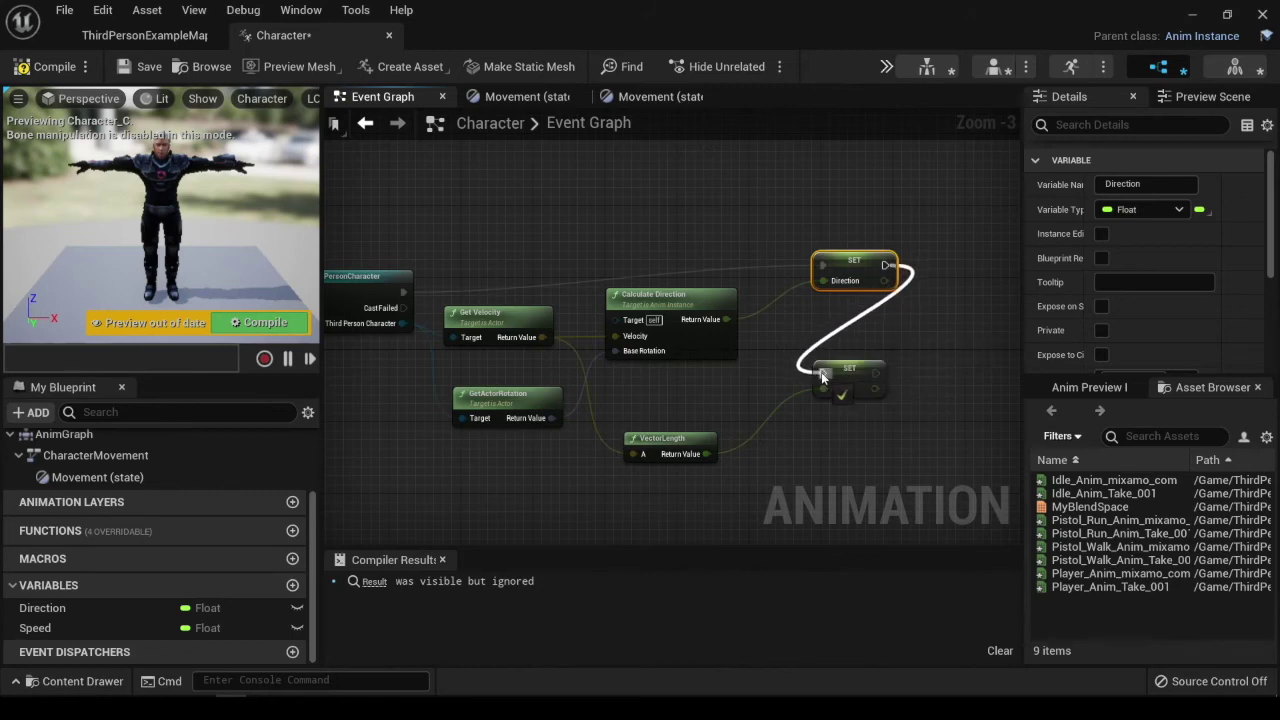
left_click_drag(822, 376, 899, 358)
Reframe the graph so all nodes show and save the animation blueprint.
left_click(858, 261)
scroll(560, 450, "down", 1)
scroll(497, 499, "up", 1)
right_click_drag(497, 499, 713, 473)
right_click_drag(535, 312, 360, 347)
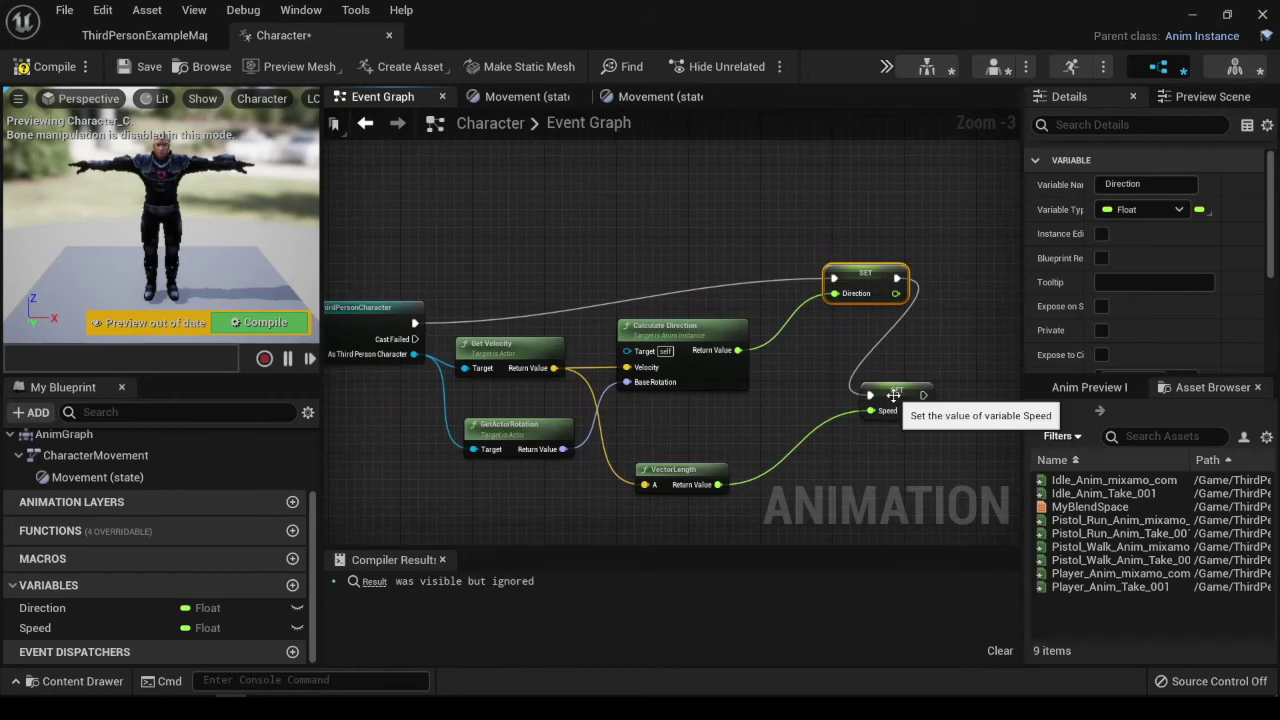
key("ctrl+s")
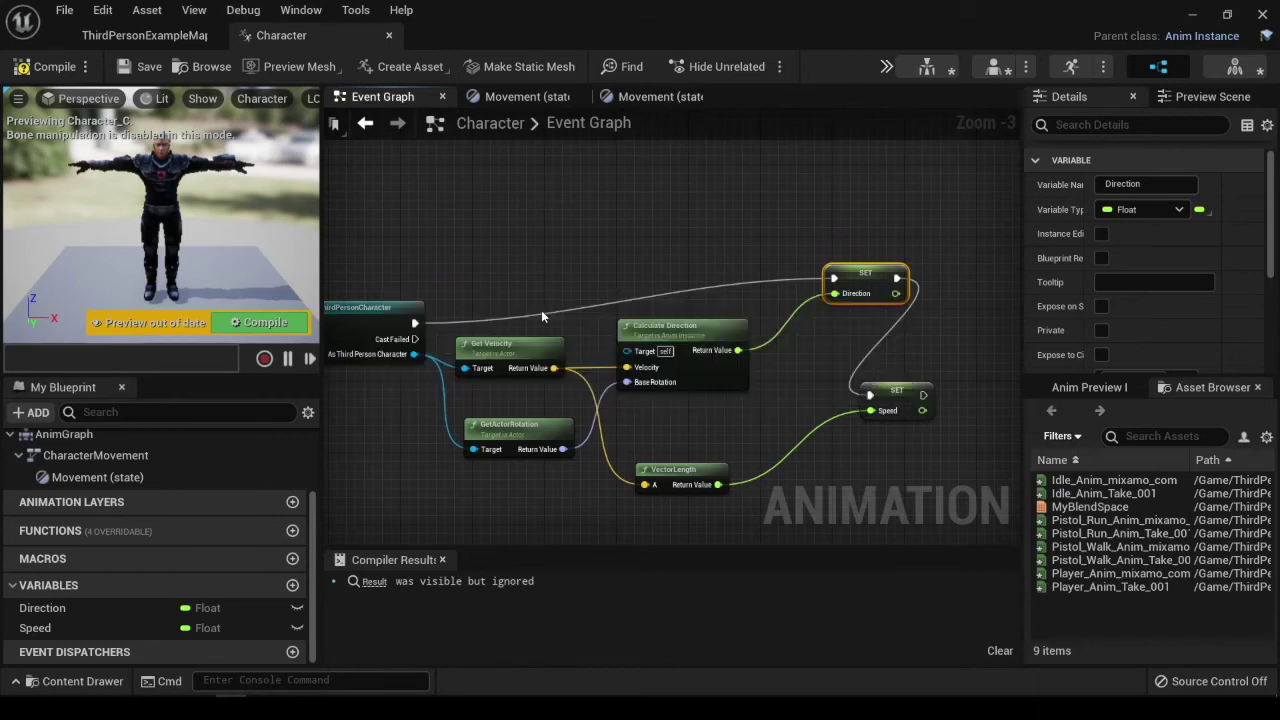
Compile the animation blueprint and look at the Movement state graph.
left_click(30, 67)
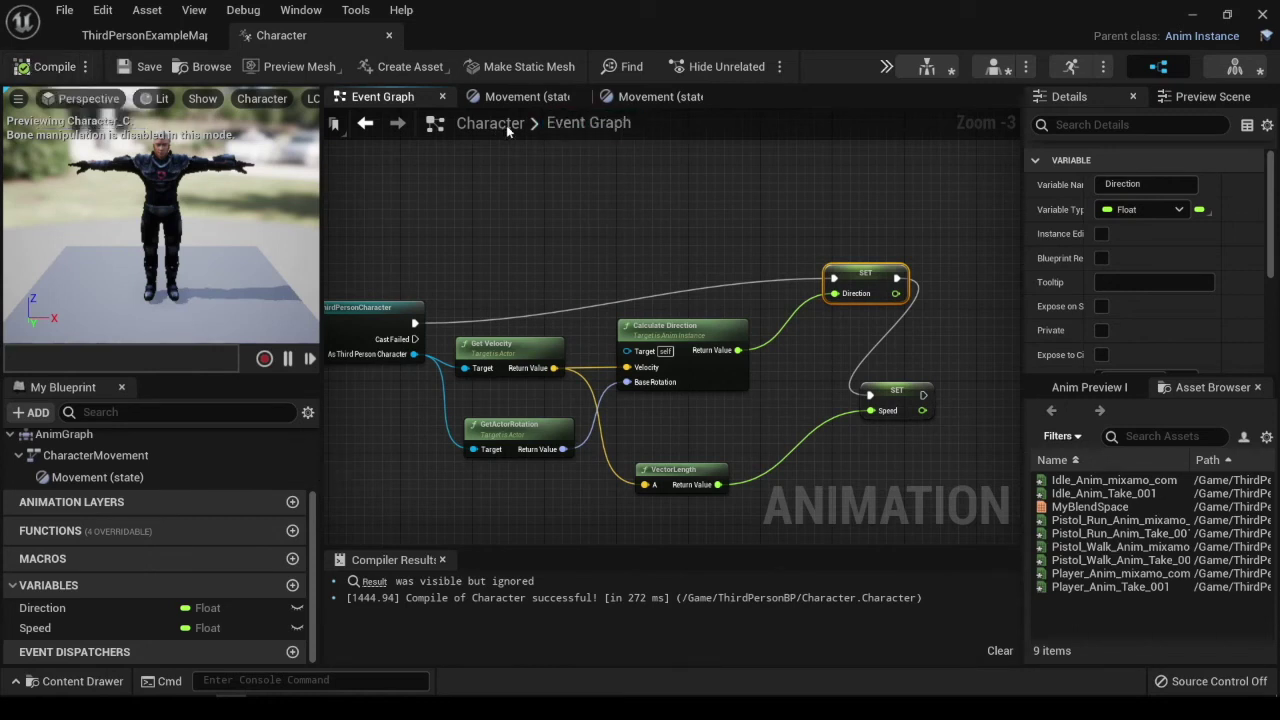
left_click(635, 103)
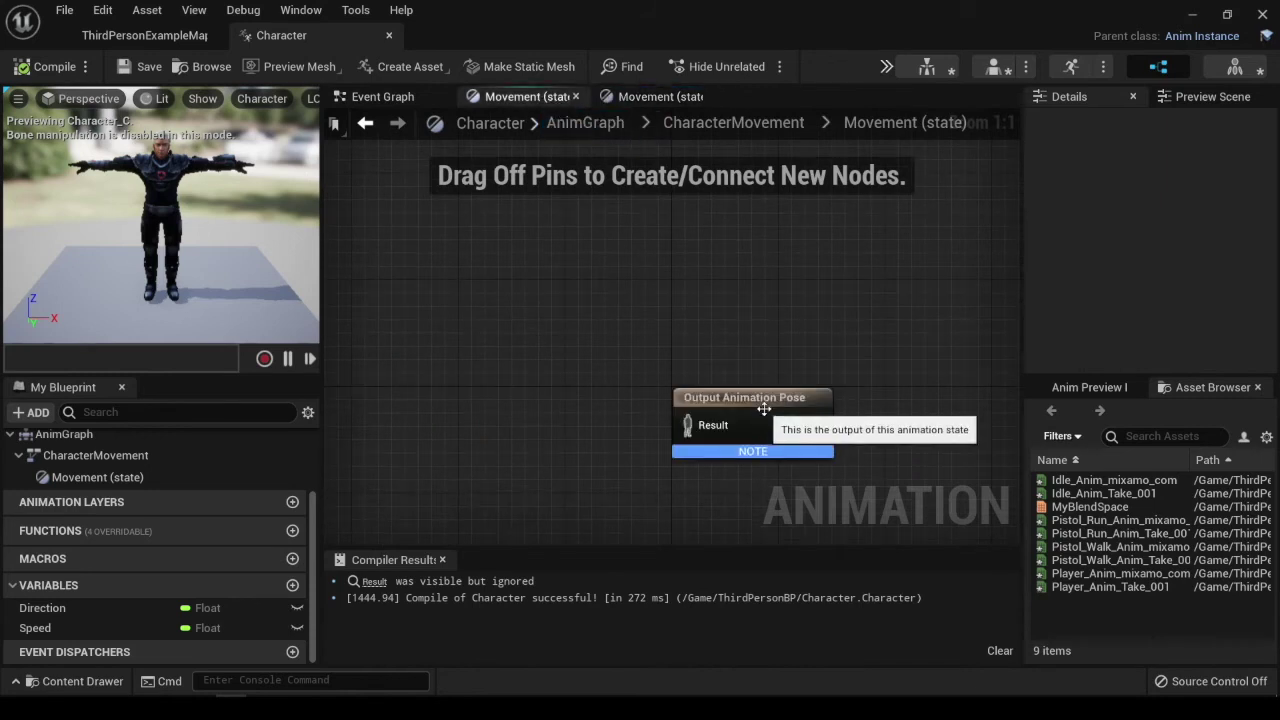
left_click_drag(775, 405, 722, 325)
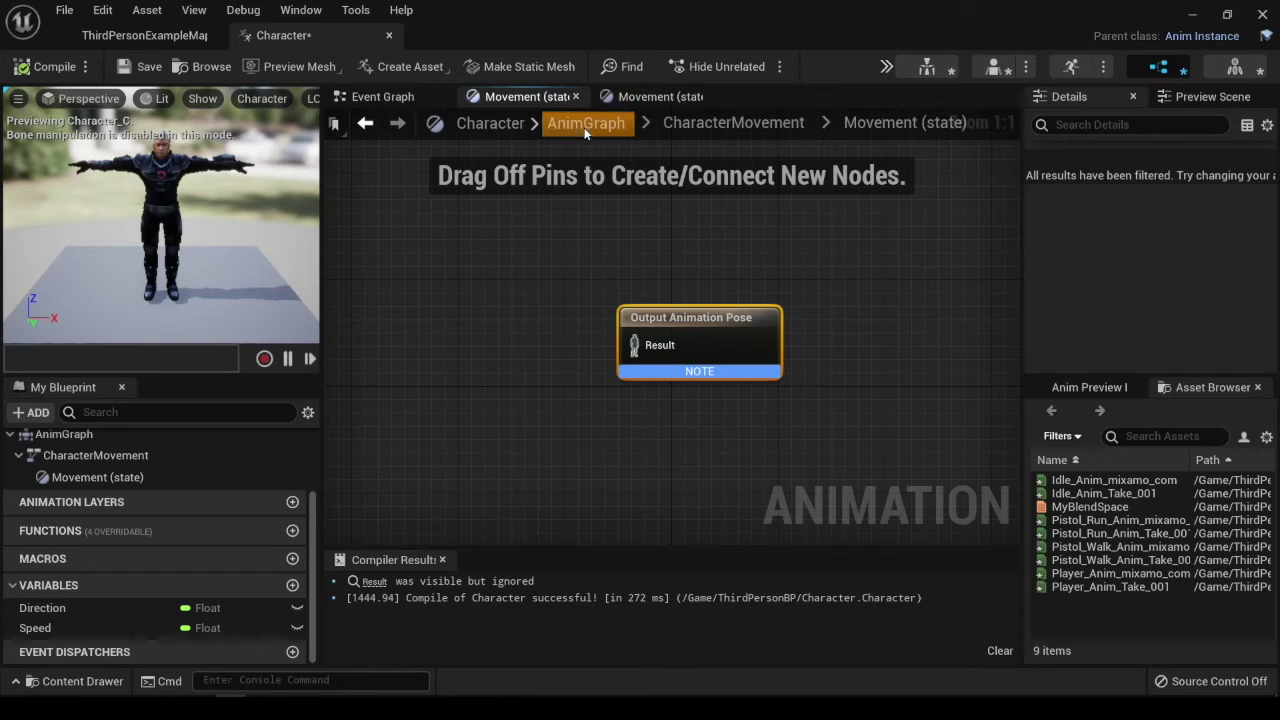
From the AnimGraph, enter the CharacterMovement state machine and its Movement state.
left_click(585, 124)
left_click_drag(688, 405, 650, 350)
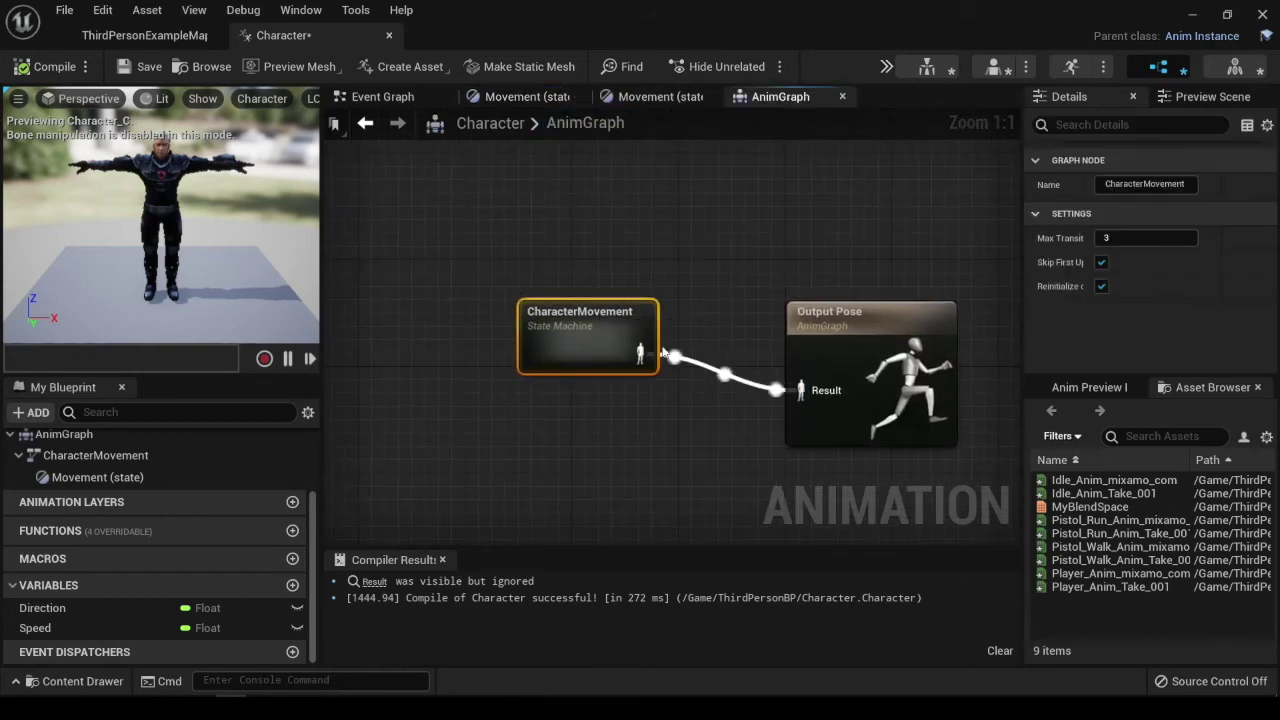
double_click(594, 321)
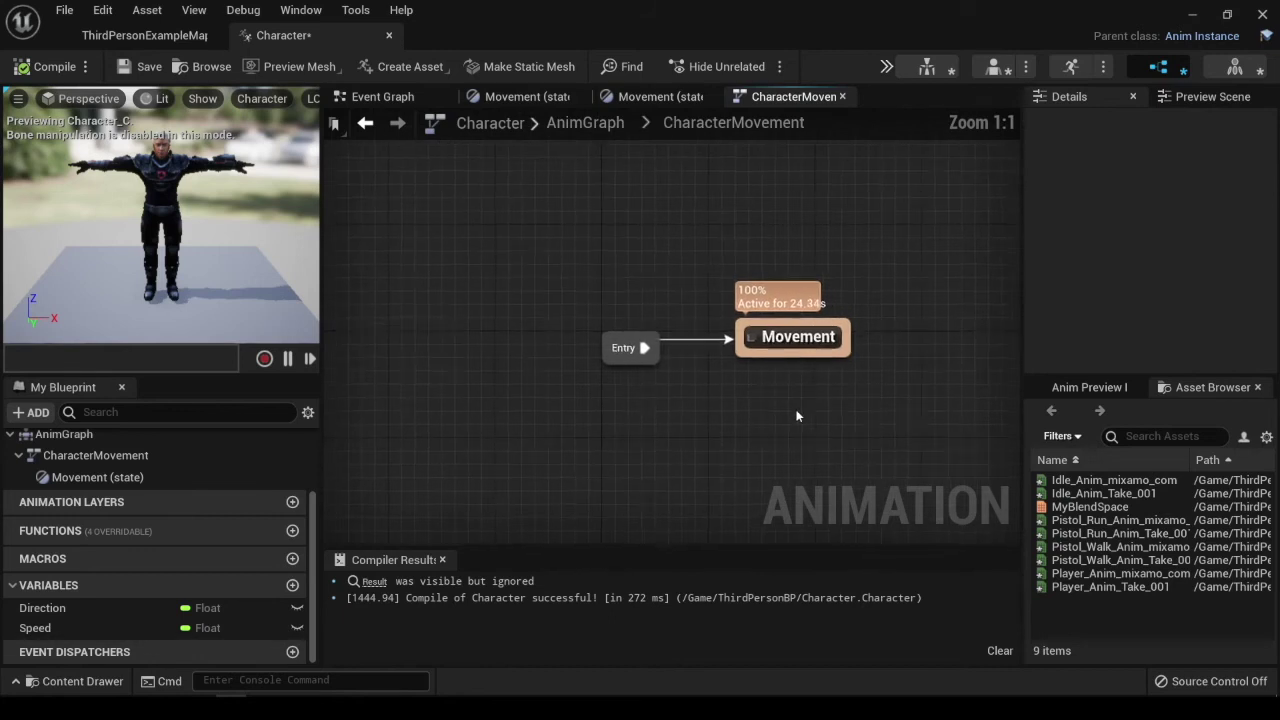
double_click(801, 340)
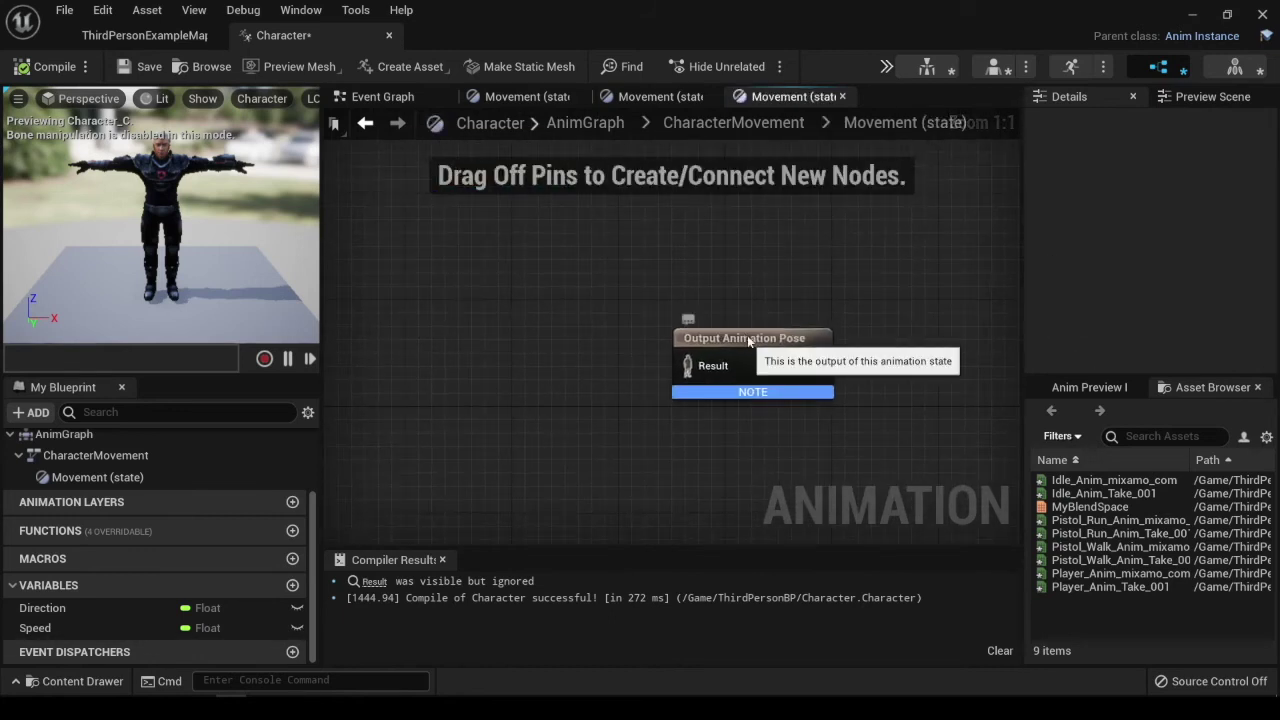
mouse_move(1086, 508)
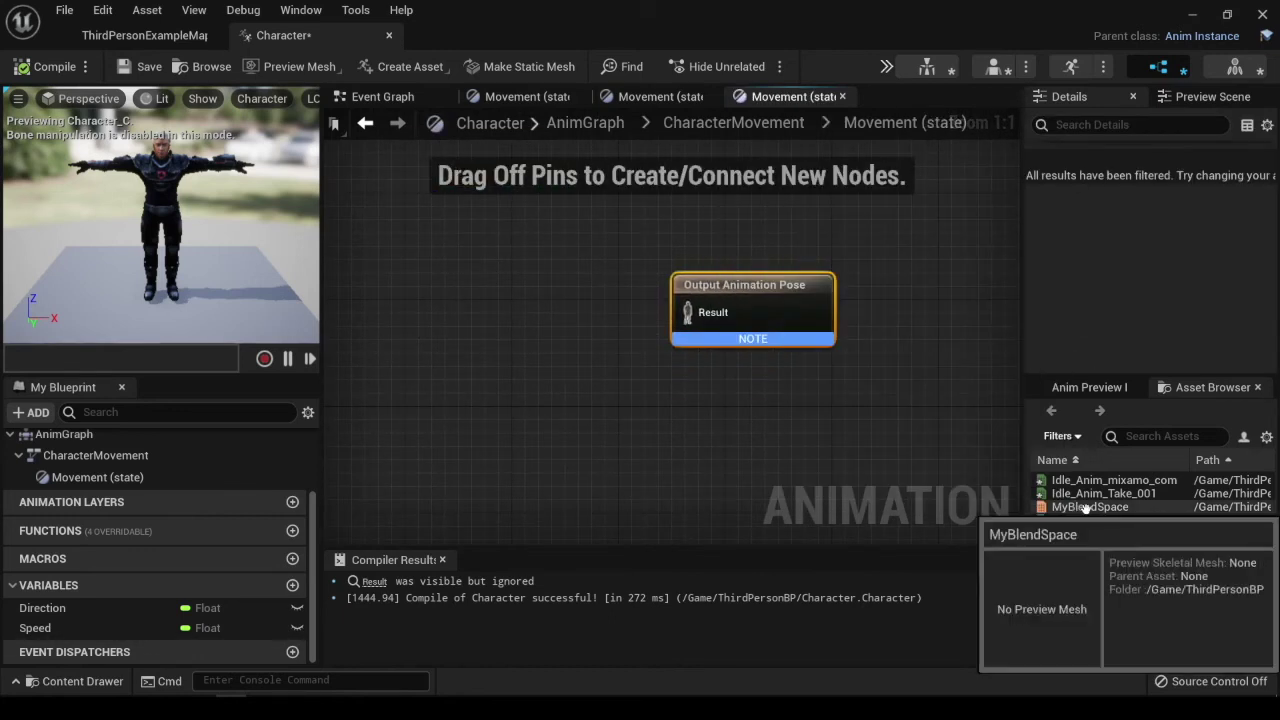
Add a MyBlendSpace player, wire Direction and Speed getters into its pins, then compile and save.
mouse_move(1086, 508)
left_mouse_down()
mouse_move(560, 345)
mouse_move(688, 312)
left_mouse_up()
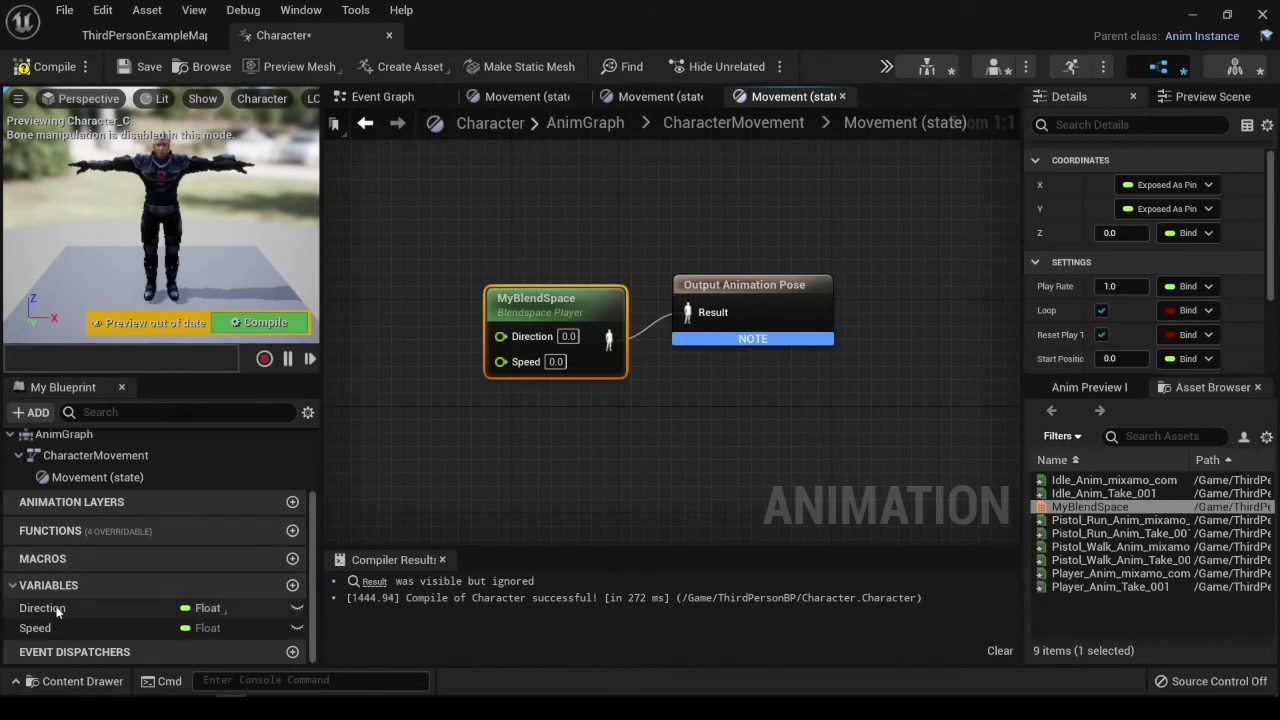
left_click_drag(67, 608, 366, 325)
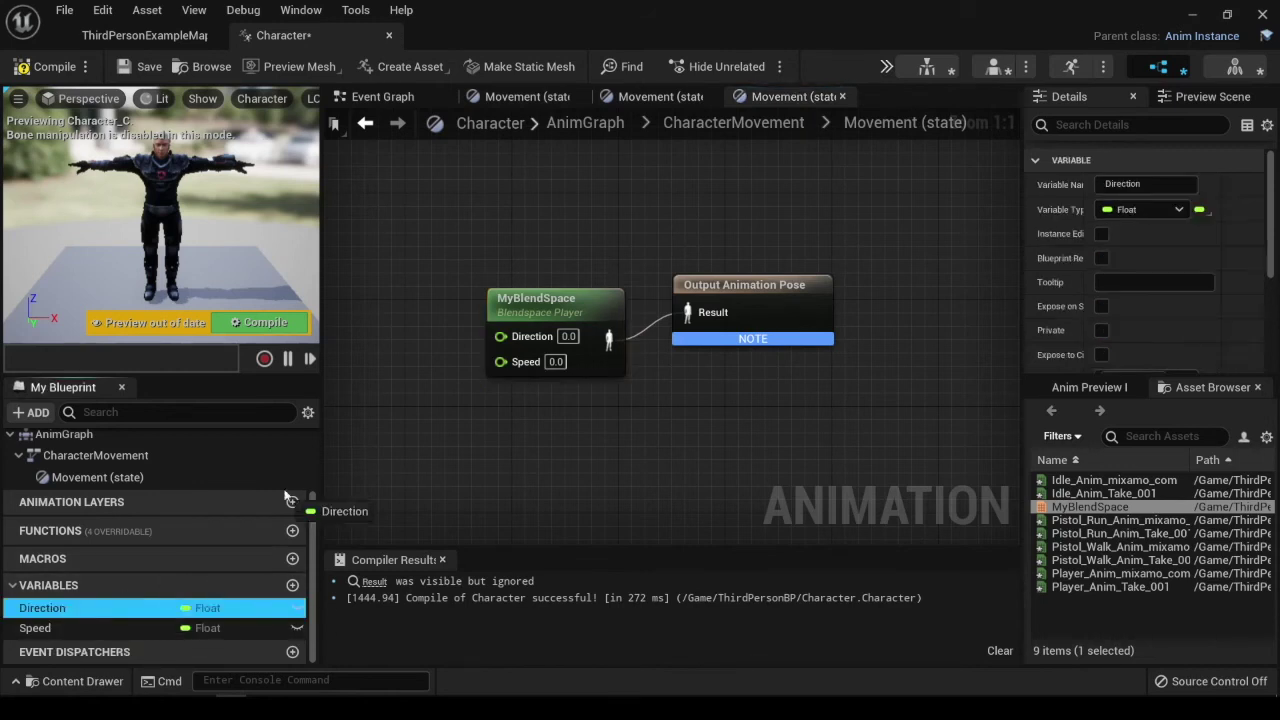
left_click(397, 358)
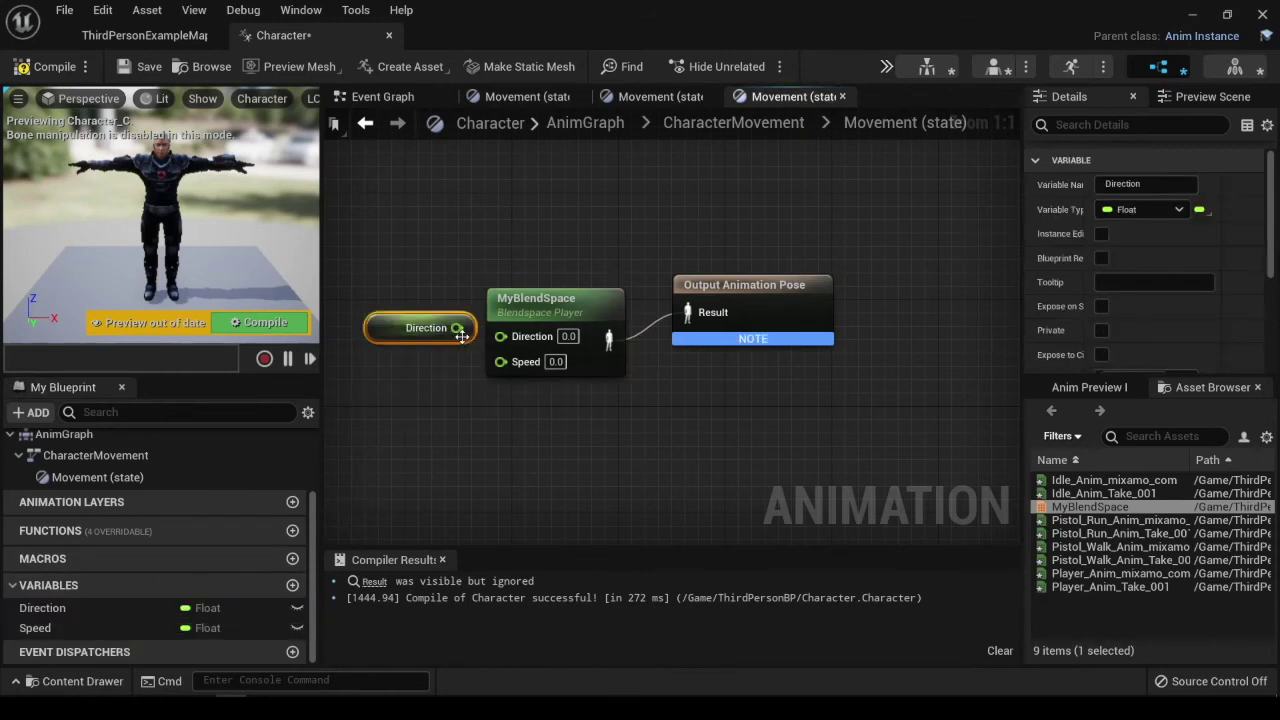
left_click_drag(456, 328, 500, 336)
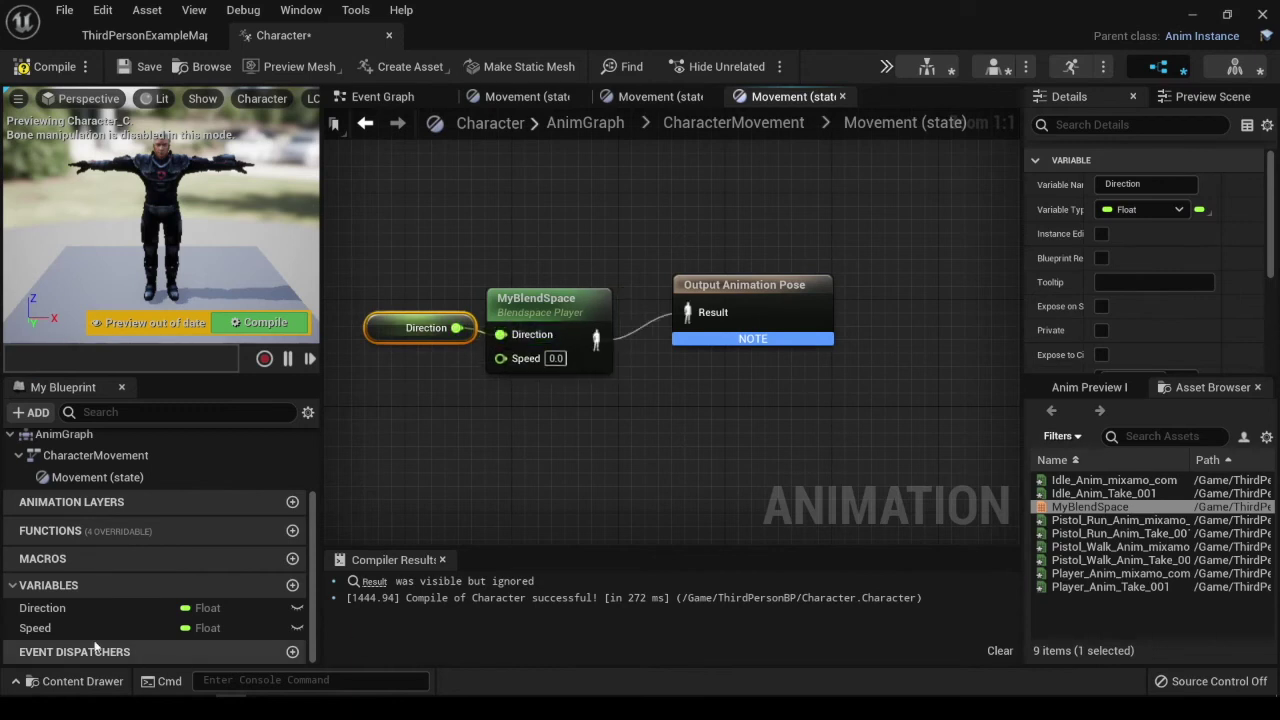
left_click_drag(35, 628, 378, 398)
left_click(405, 420)
left_click_drag(456, 408, 501, 357)
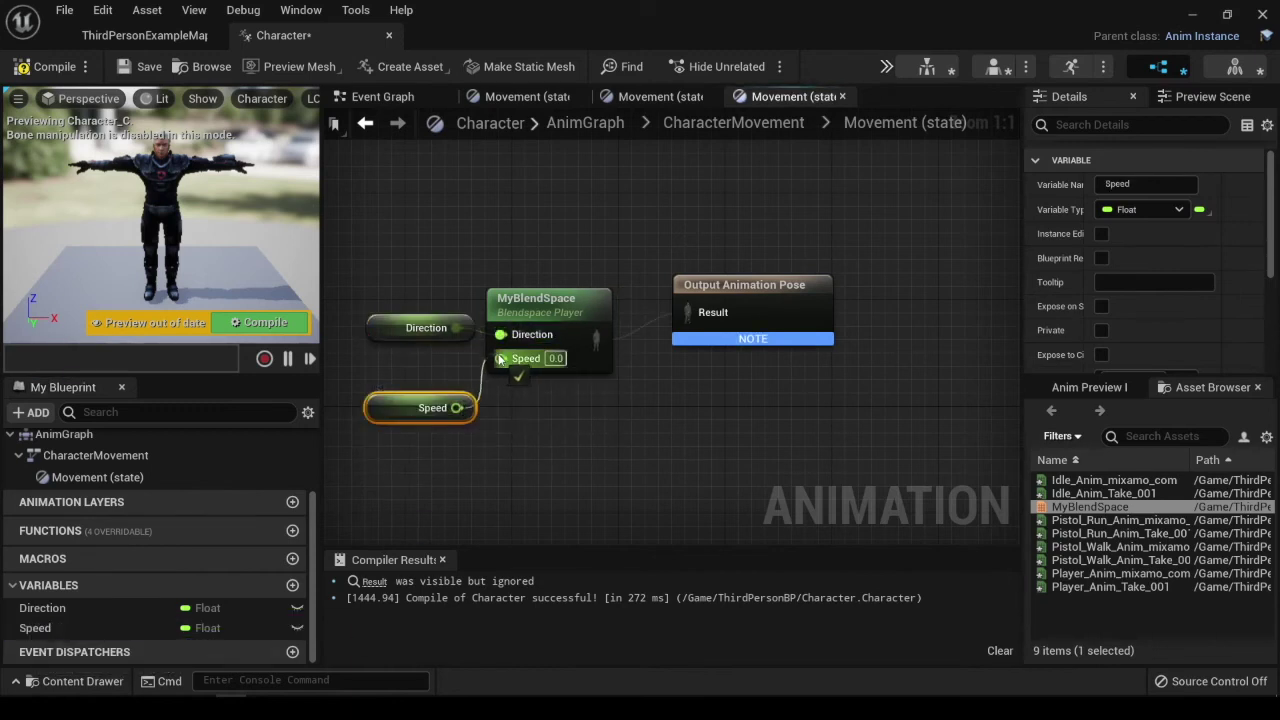
left_click(50, 66)
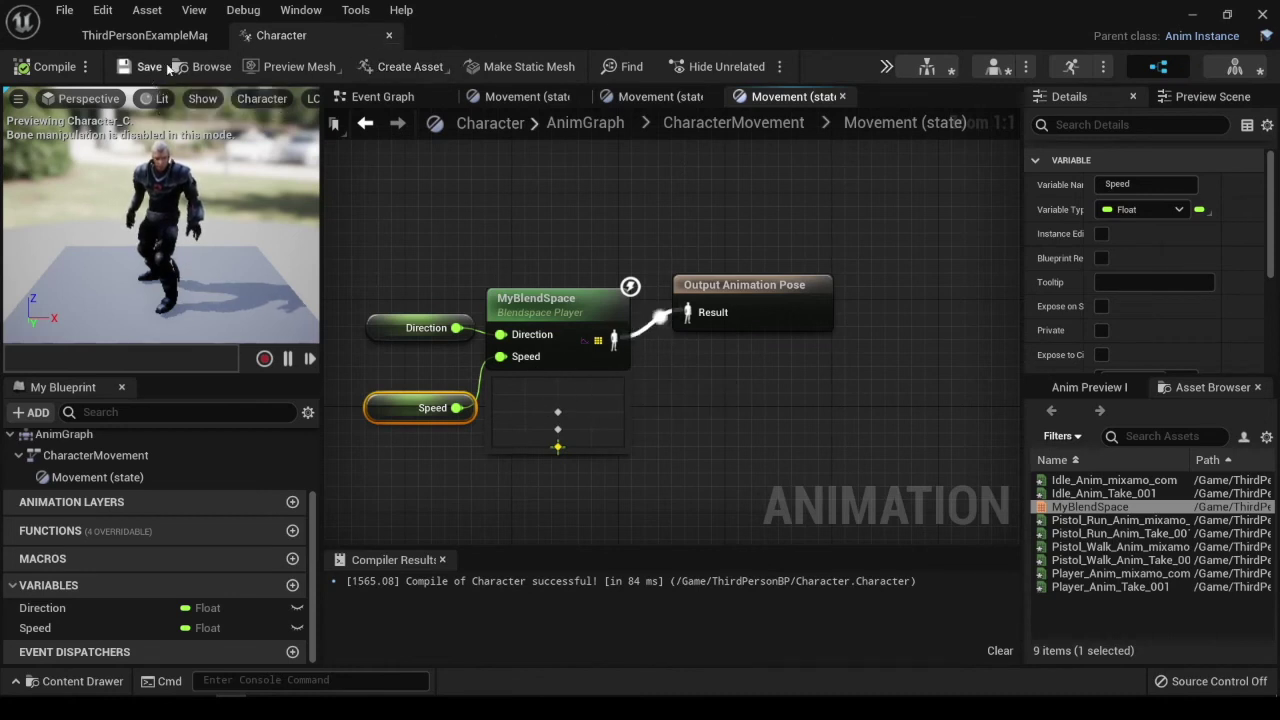
key("ctrl+s")
Close the animation blueprint editor and browse the Content Drawer's folders.
left_click(389, 35)
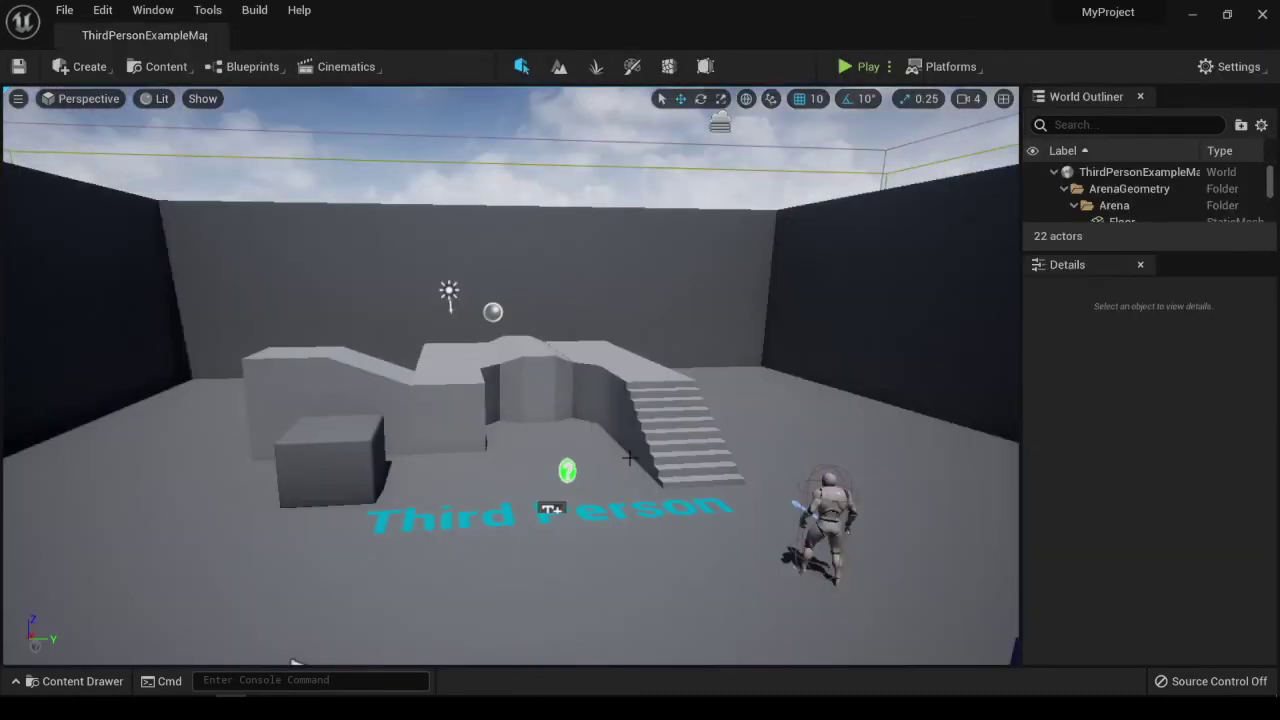
key("ctrl+space")
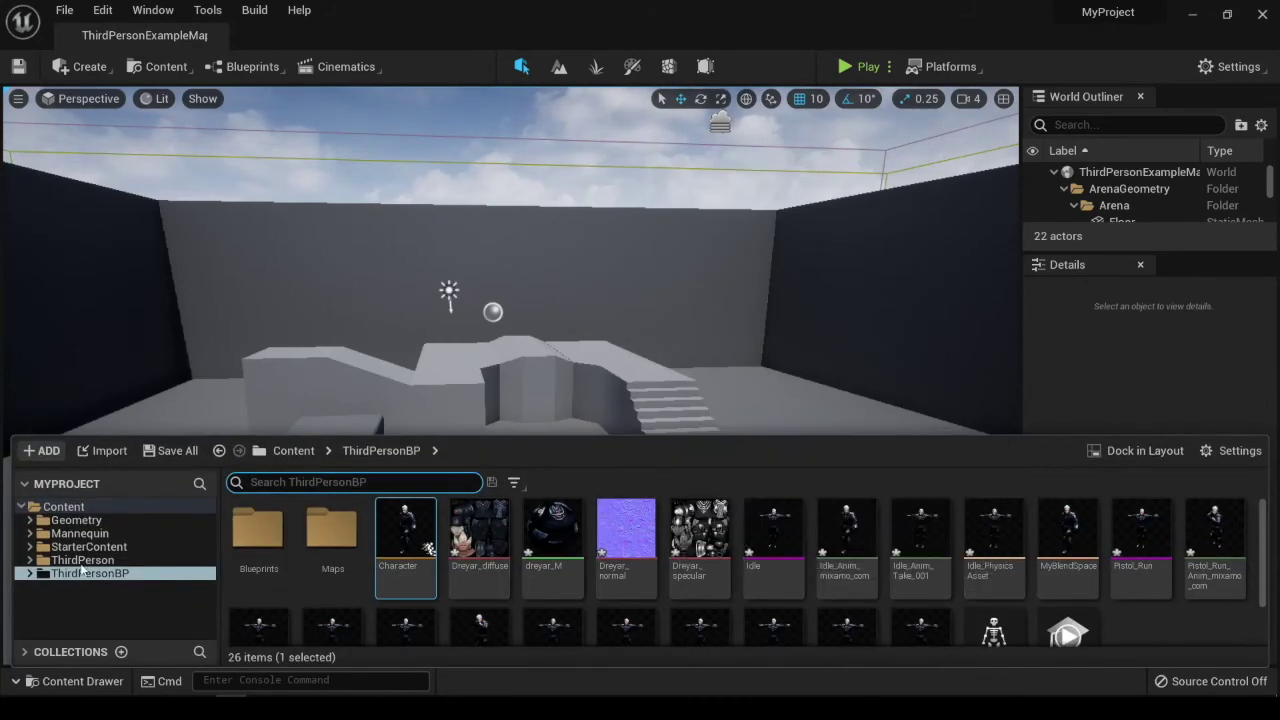
scroll(815, 577, "down", 1)
scroll(1043, 565, "up", 2)
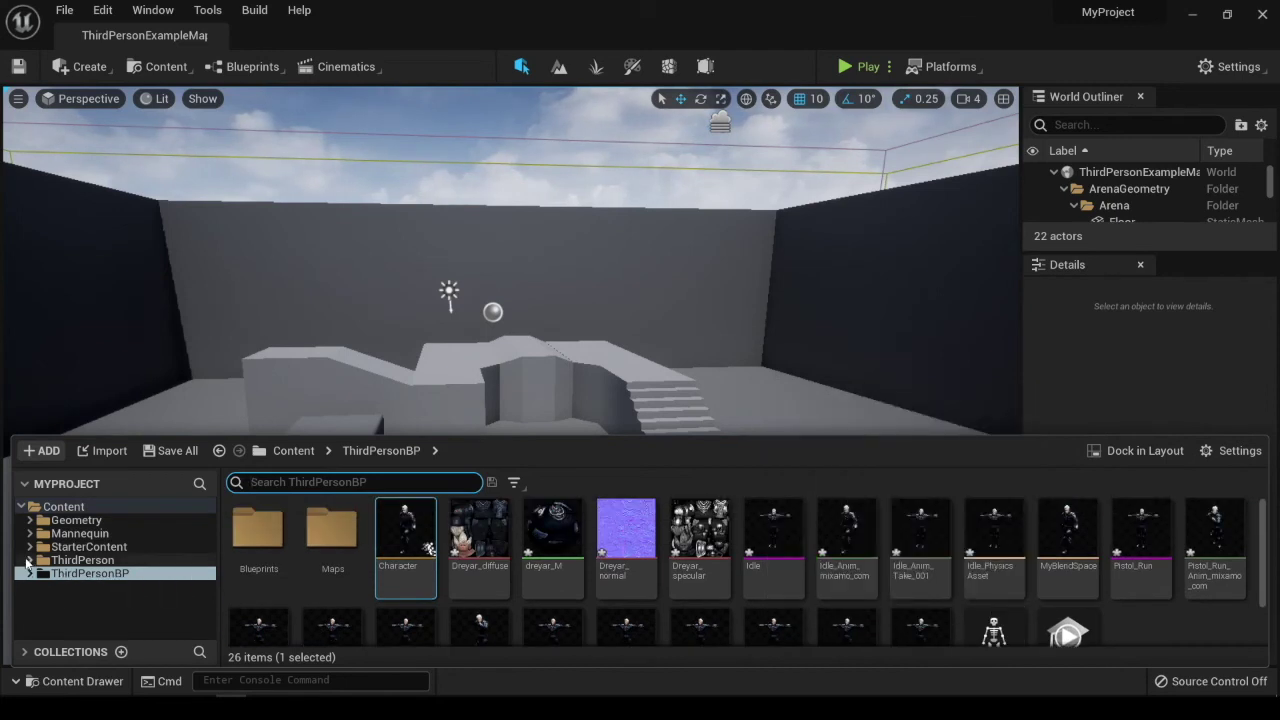
left_click(40, 534)
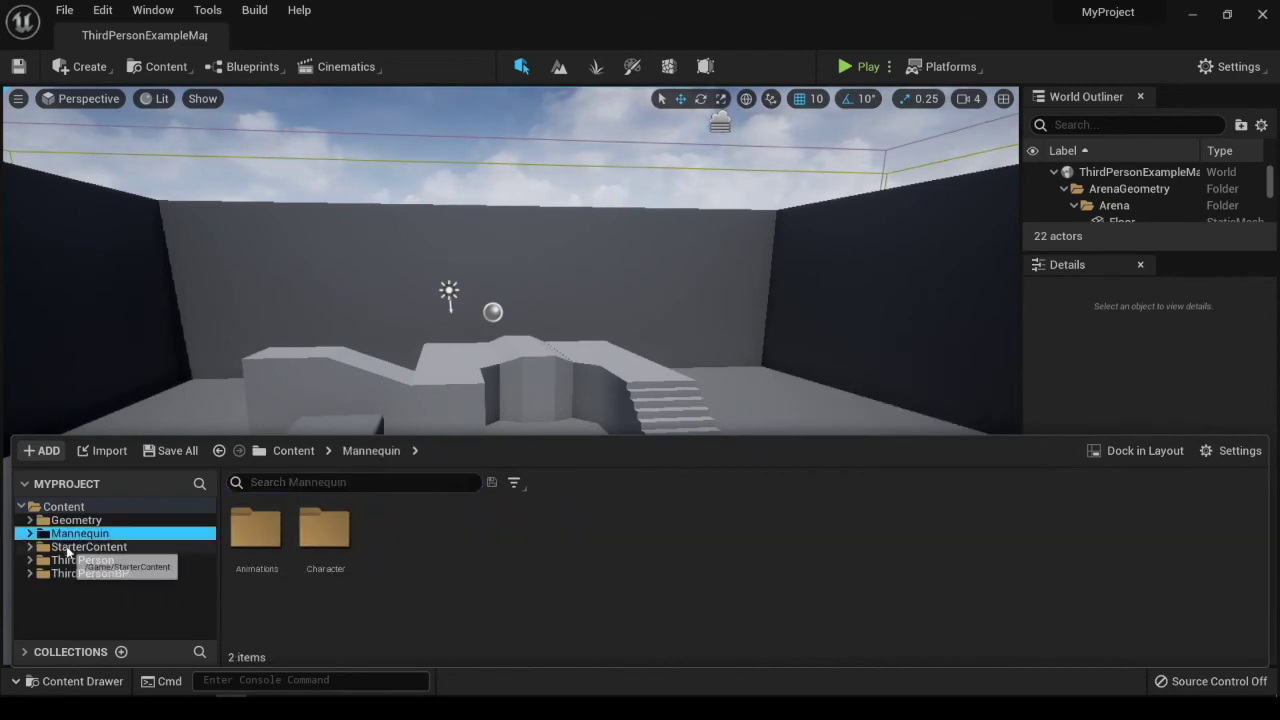
left_click(60, 547)
left_click(65, 560)
left_click(85, 573)
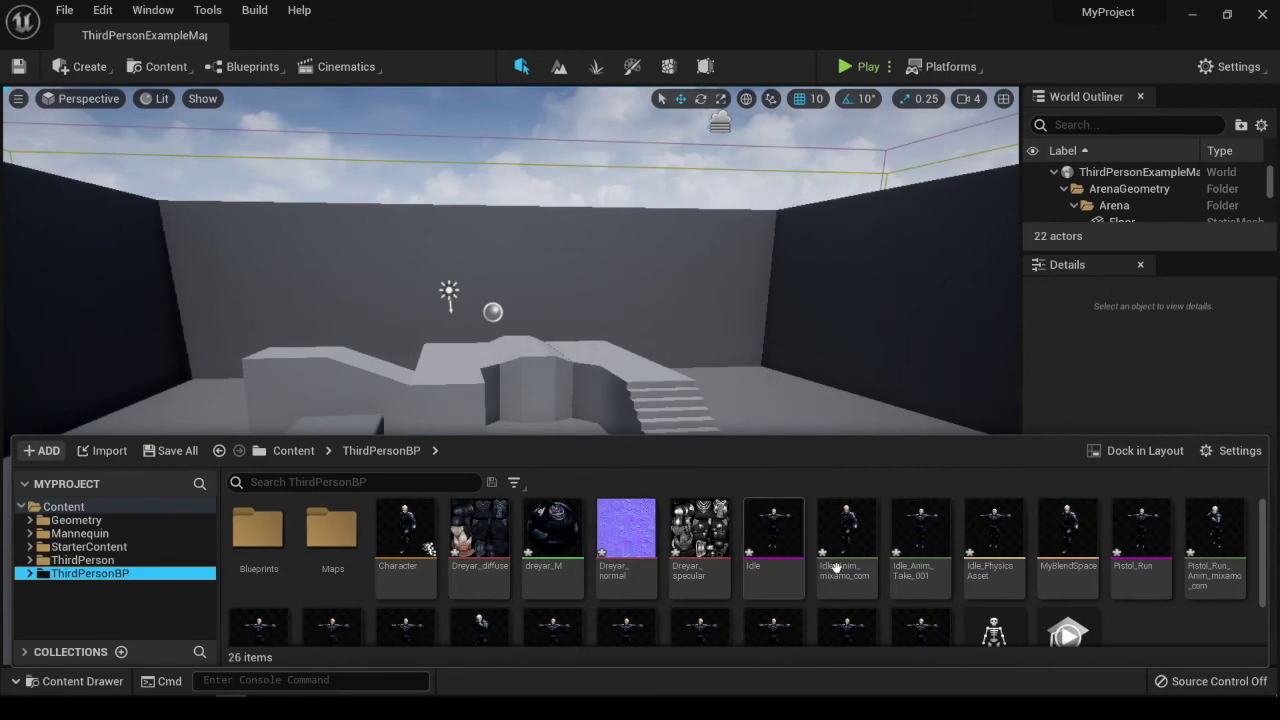
Go to ThirdPersonBP > Blueprints and open ThirdPersonCharacter in the Blueprint editor.
scroll(982, 555, "down", 1)
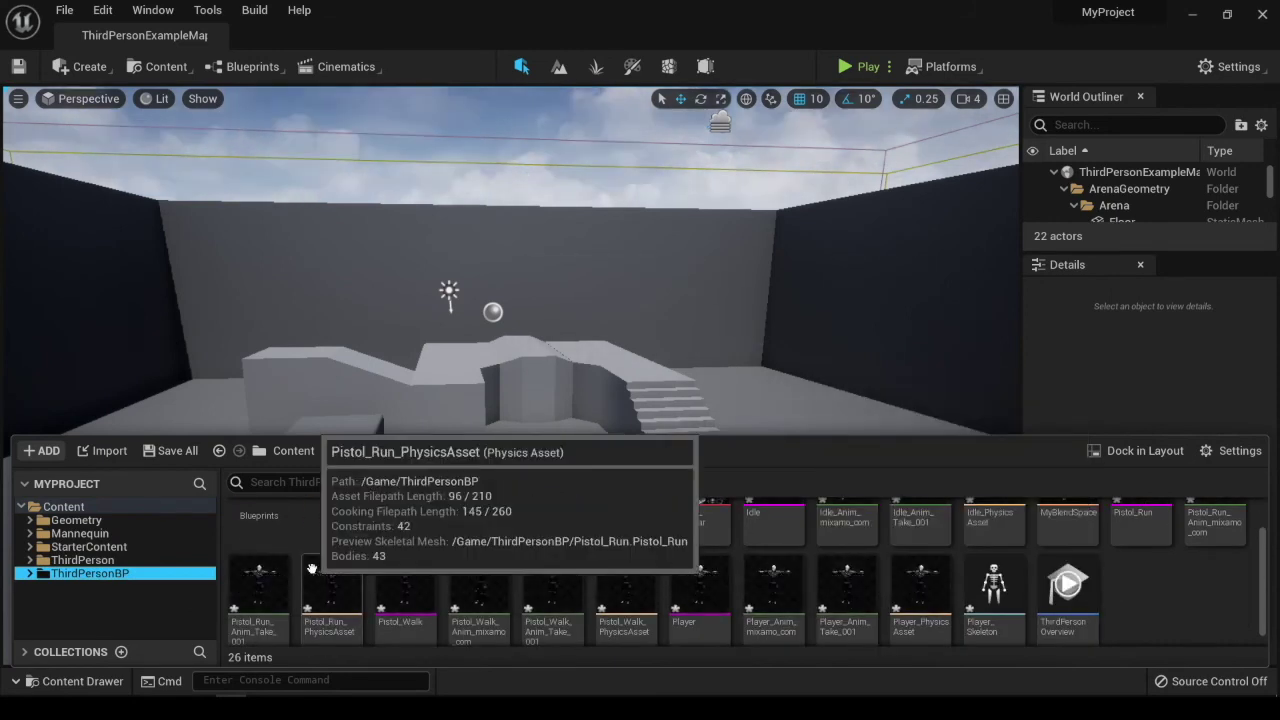
left_click(95, 562)
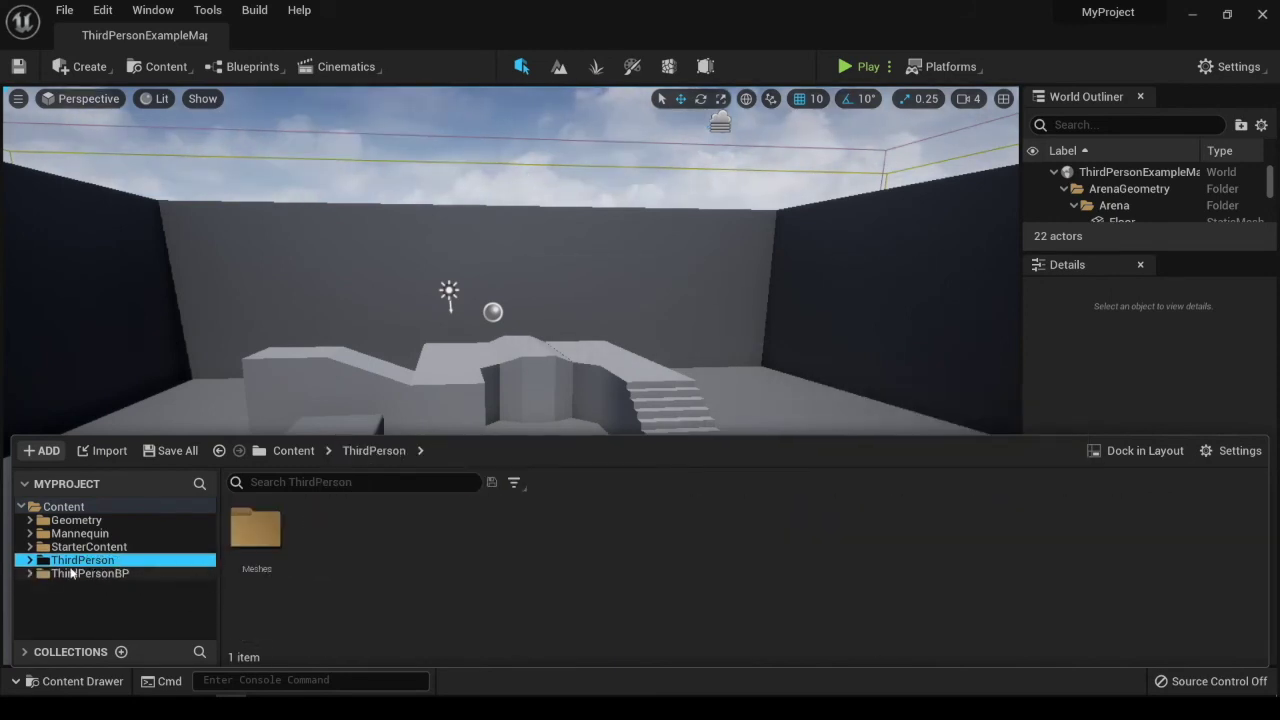
left_click(80, 574)
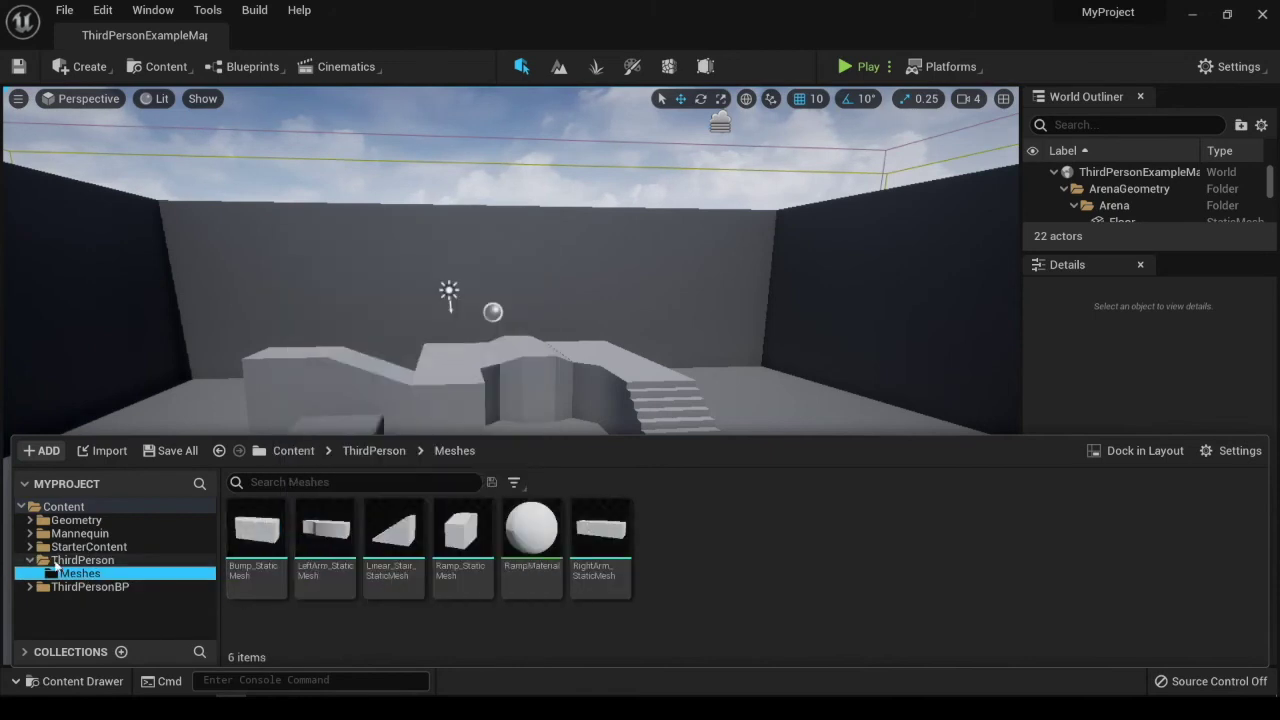
left_click(66, 549)
left_click(72, 521)
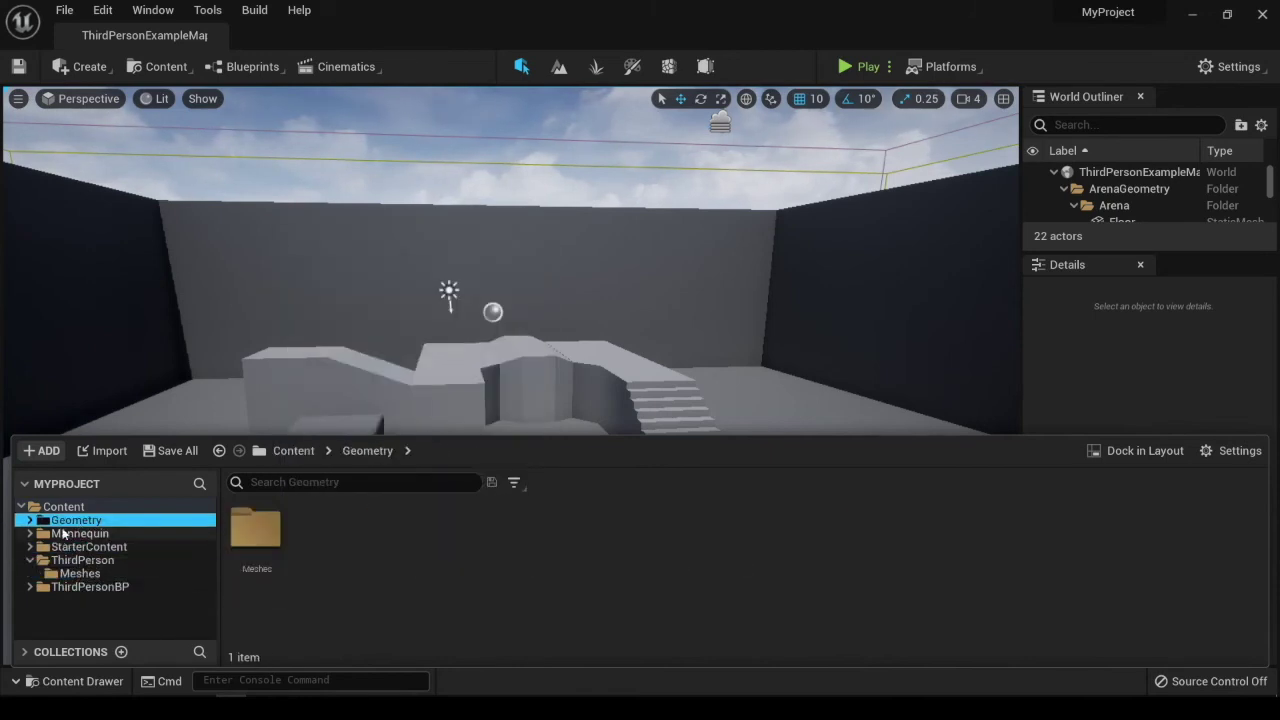
left_click(30, 520)
left_click(30, 520)
left_click(90, 587)
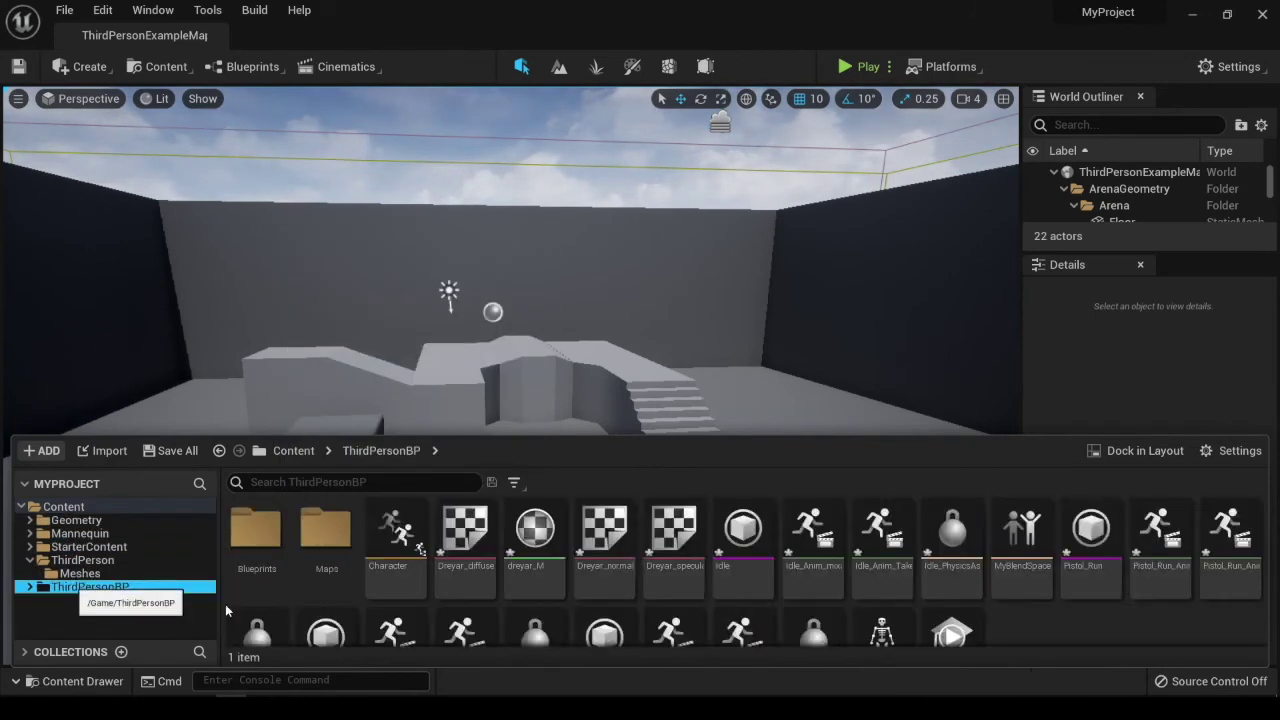
double_click(261, 535)
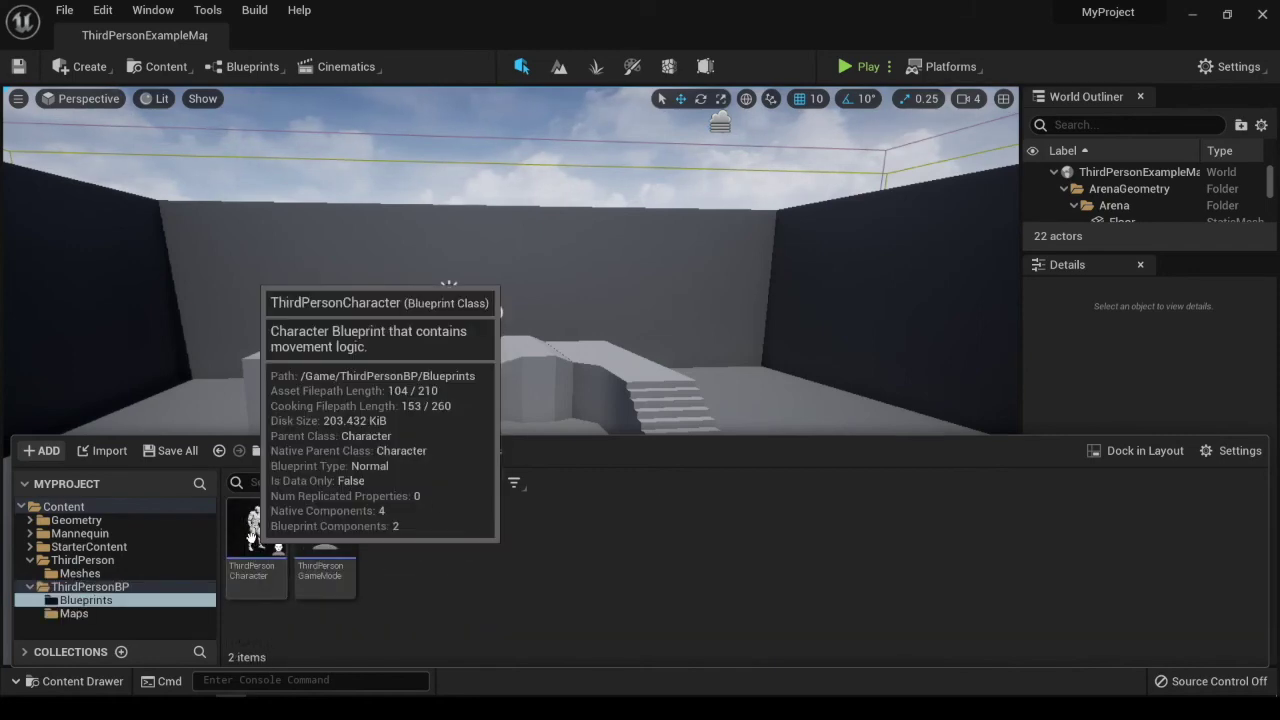
left_click(90, 588)
left_click(85, 600)
double_click(256, 530)
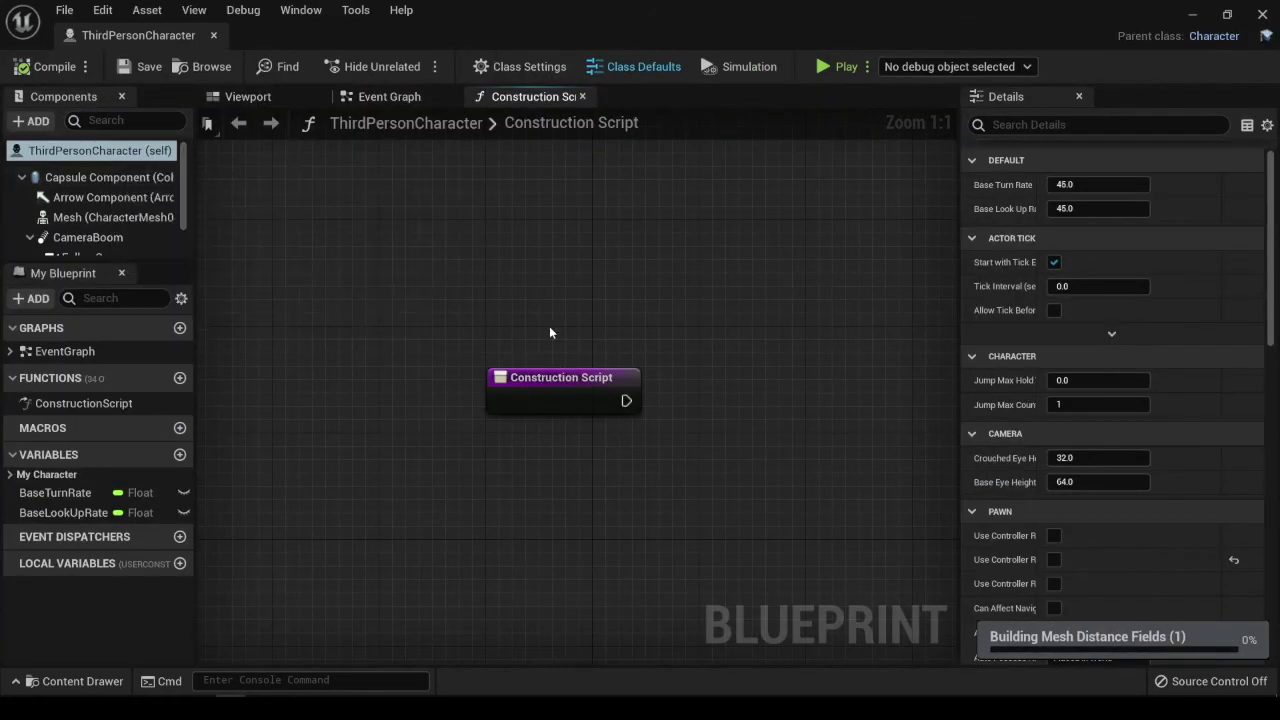
In the Viewport, select the Mesh component and set its Skeletal Mesh to Idle.
left_click(248, 96)
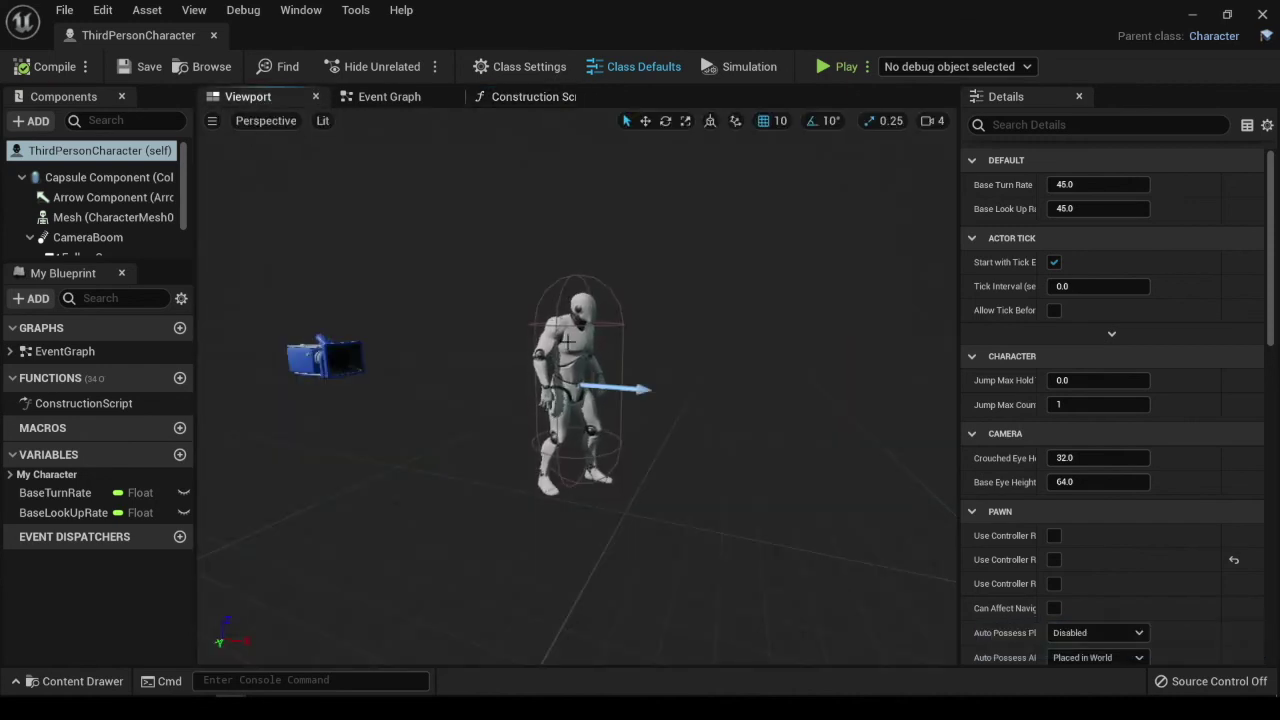
left_click(572, 345)
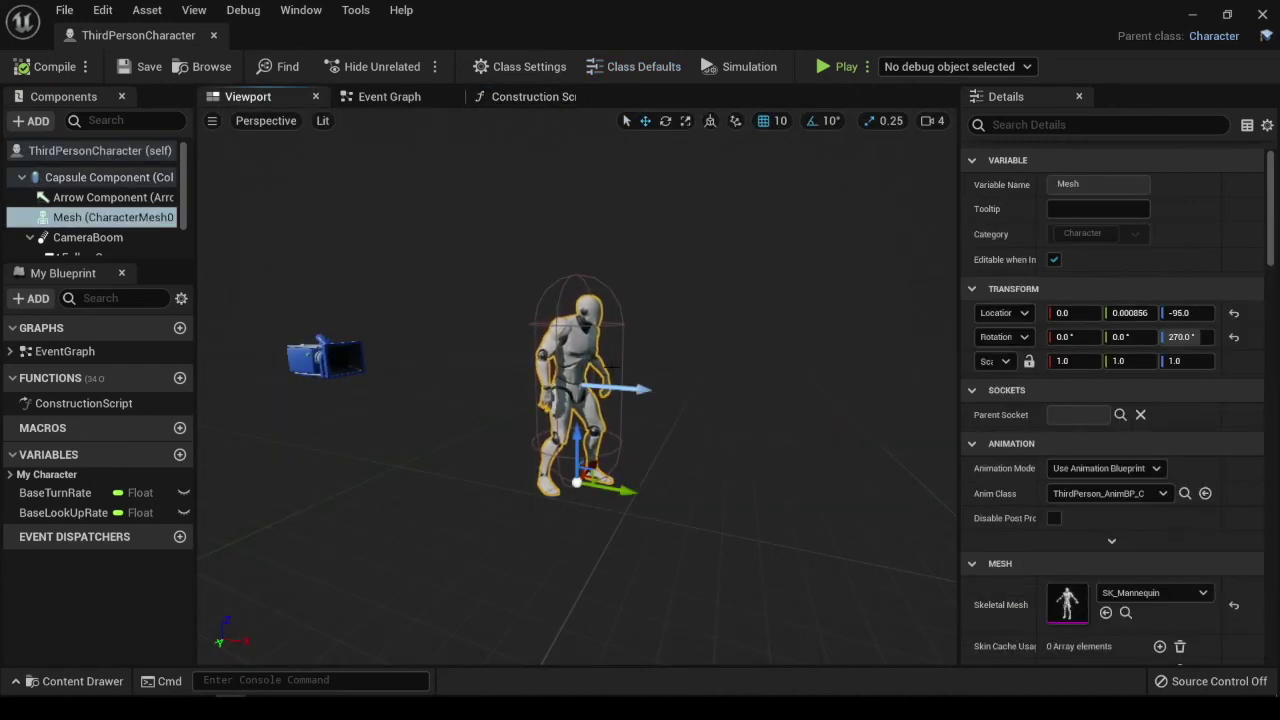
scroll(1197, 514, "down", 2)
left_click(1197, 514)
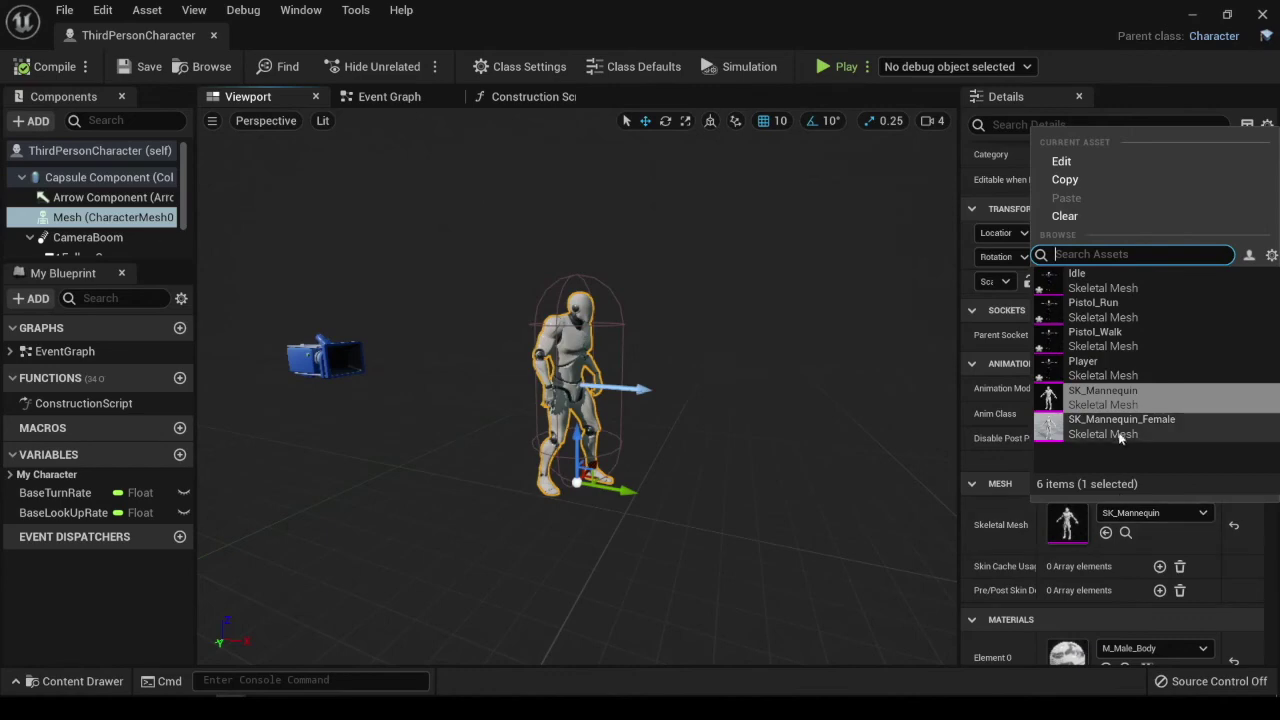
left_click(1128, 276)
Roughly shrink the oversized Idle mesh with the scale gizmo.
scroll(649, 483, "down", 5)
scroll(649, 483, "down", 2)
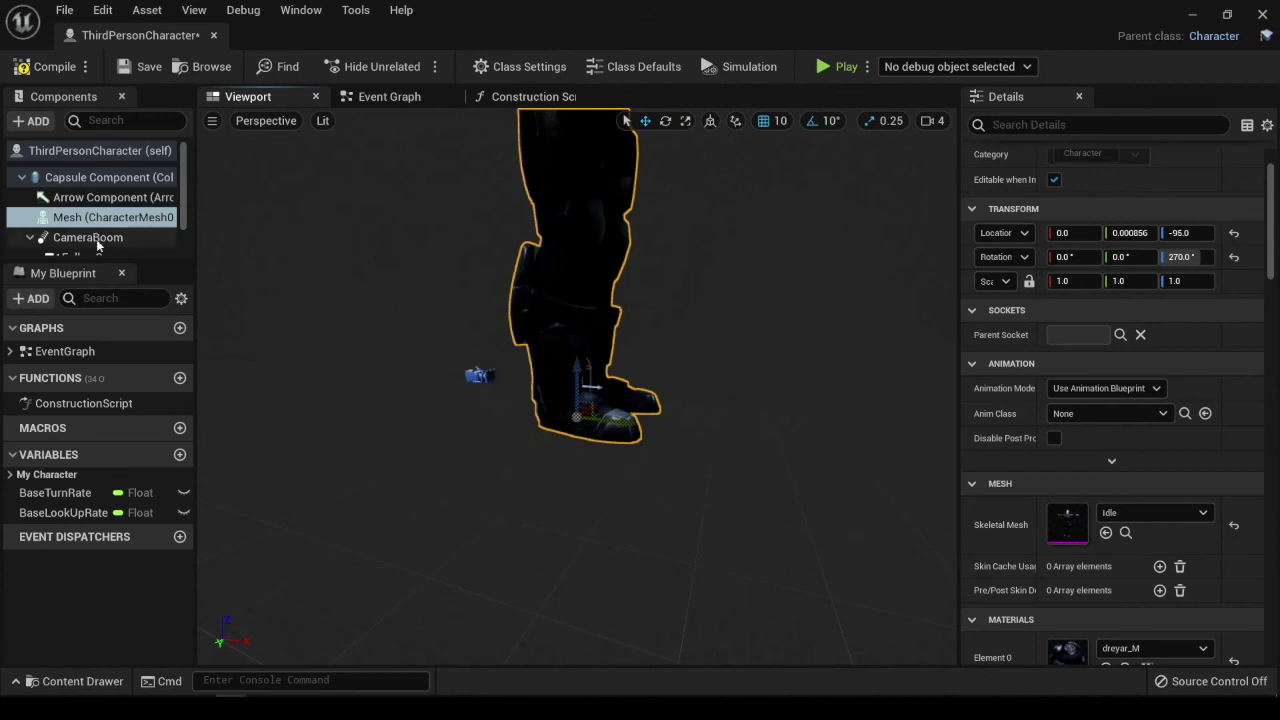
left_click(686, 122)
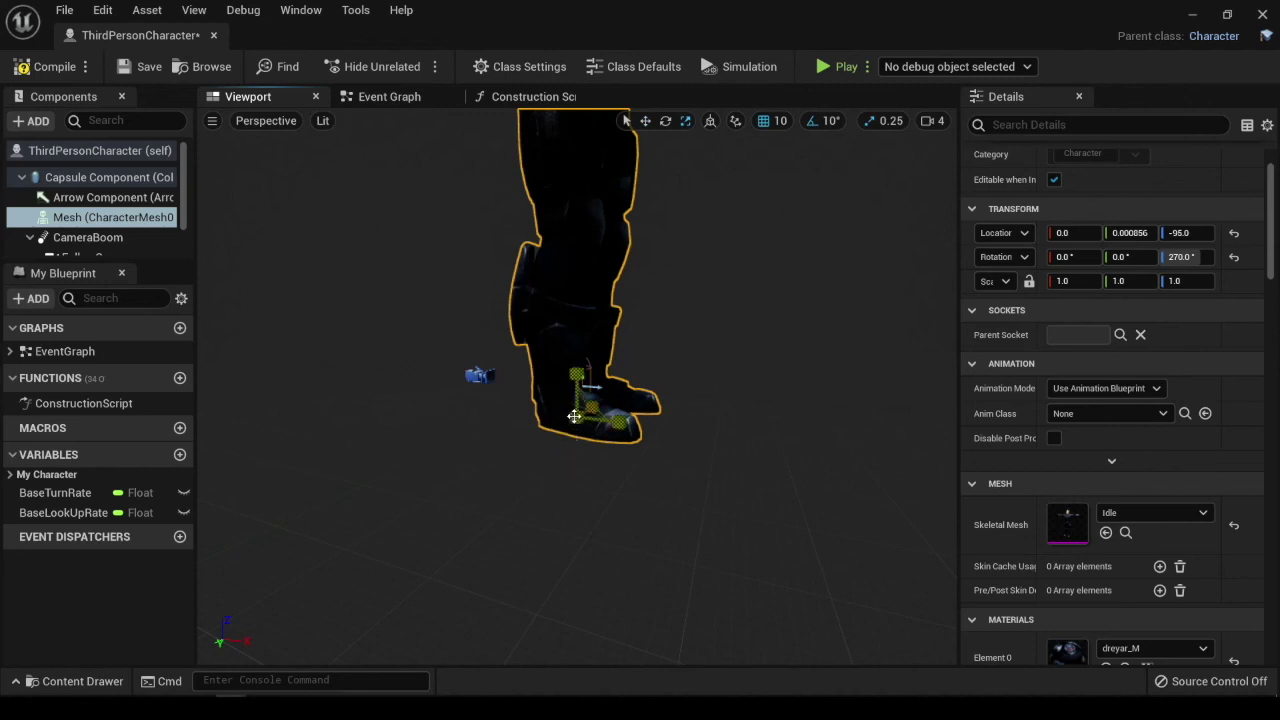
left_click_drag(575, 416, 565, 430)
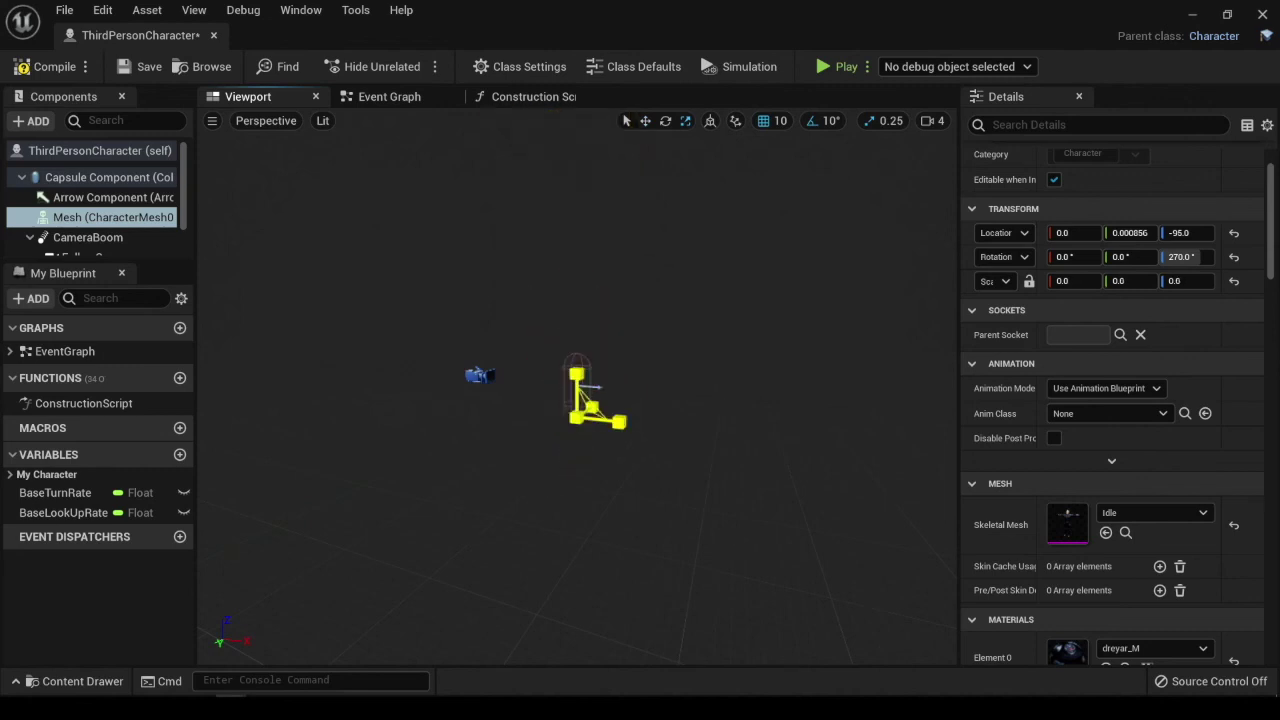
scroll(577, 392, "up", 1)
scroll(577, 392, "up", 3)
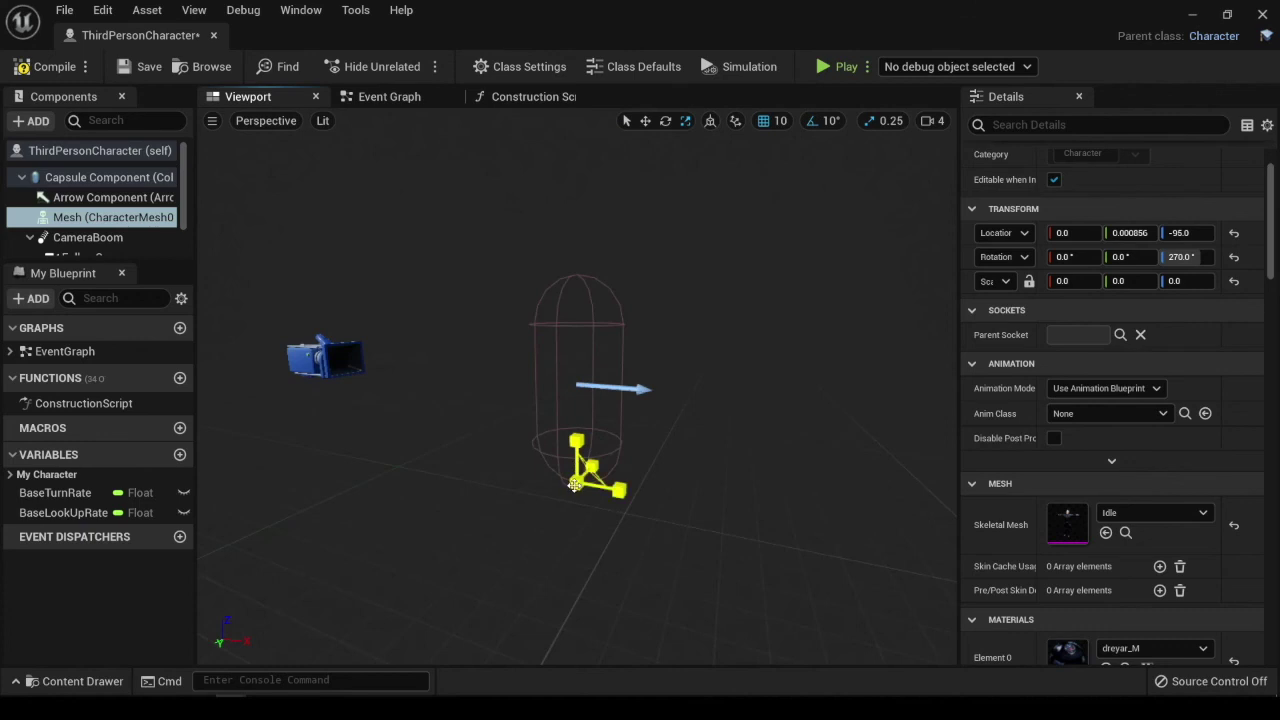
left_click_drag(575, 485, 580, 478)
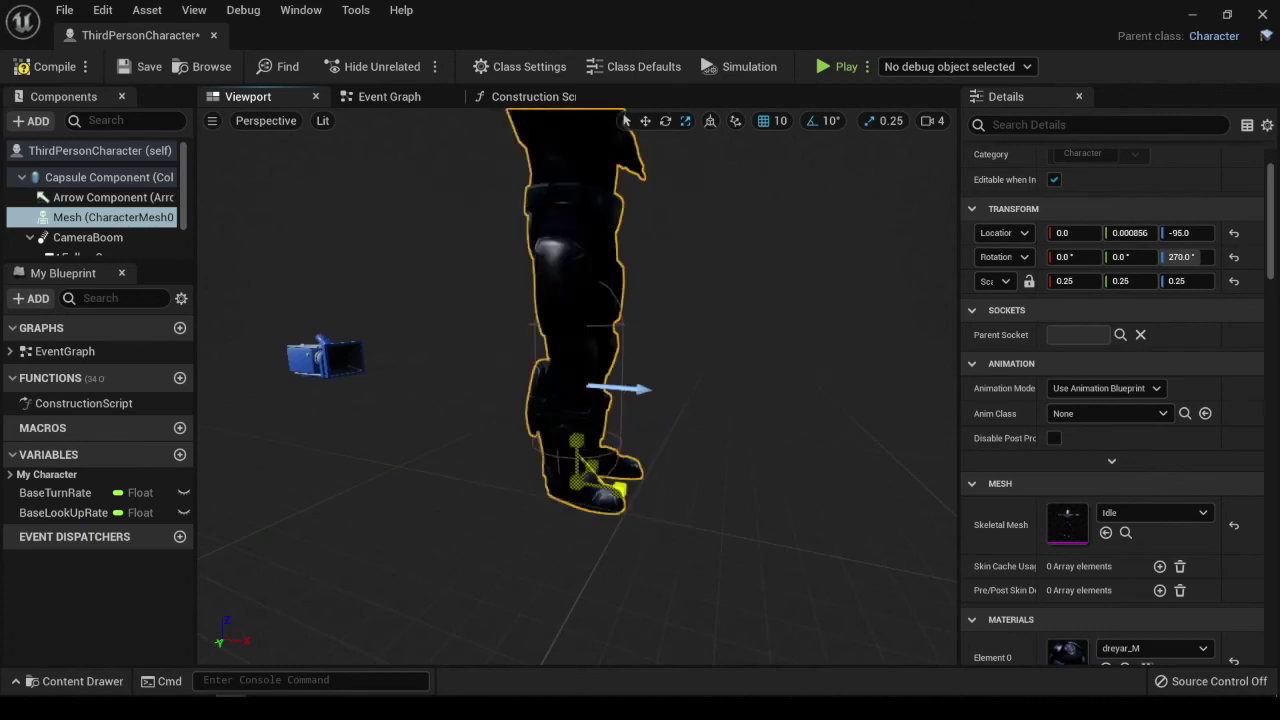
Set the mesh's Scale X, Y and Z to 0.1 in Details.
left_click(1068, 281)
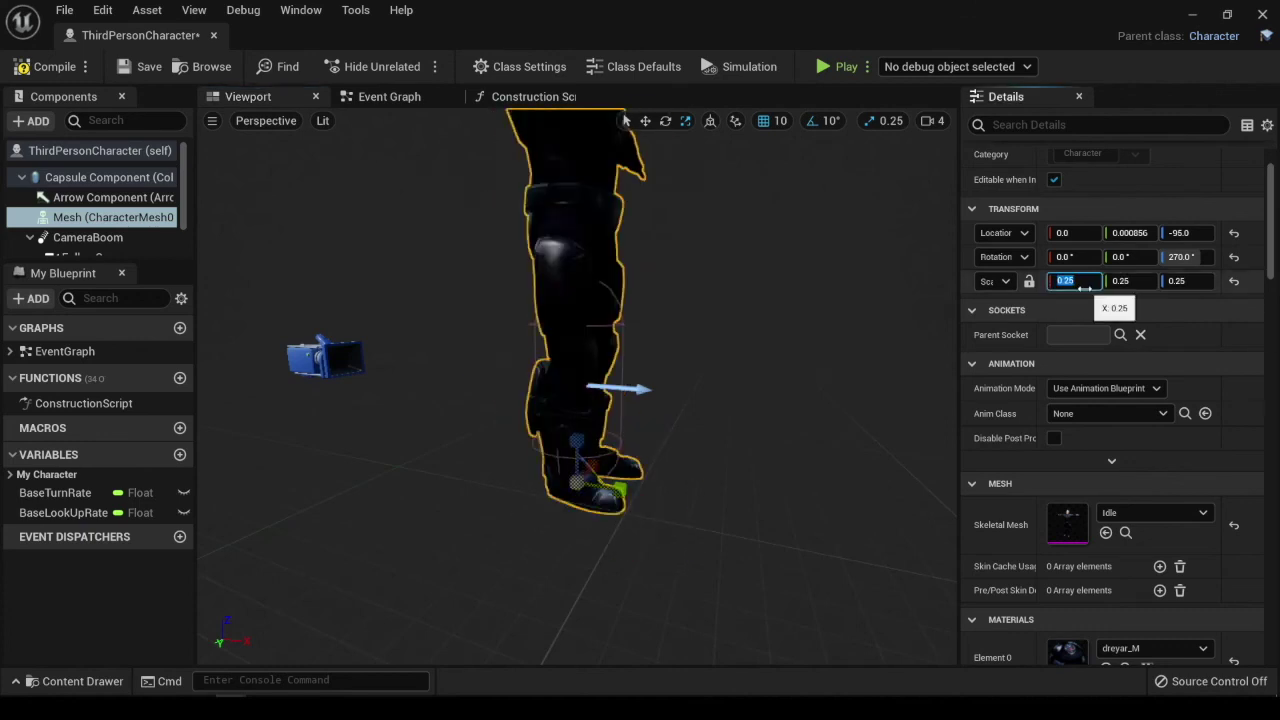
type("0.1")
key("Tab")
type("0")
key("Tab")
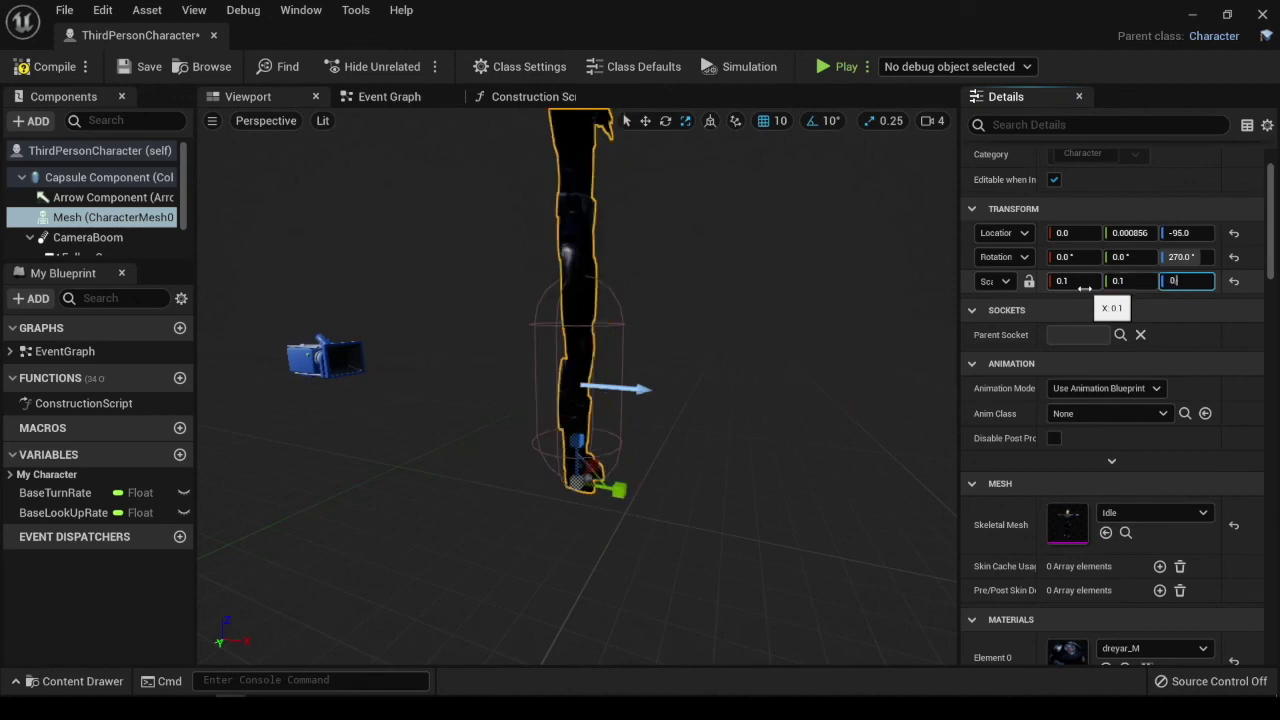
type("0.1")
key("Return")
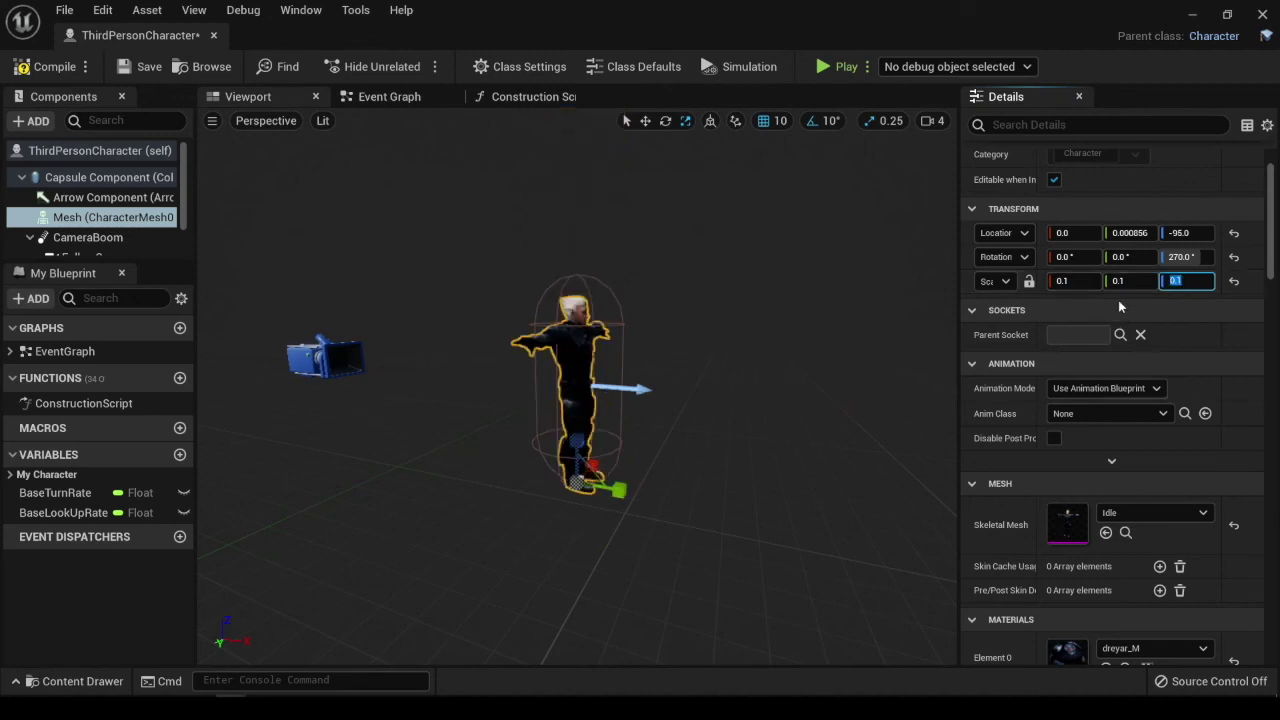
Set the mesh's Anim Class to the Character animation blueprint.
left_click(1108, 395)
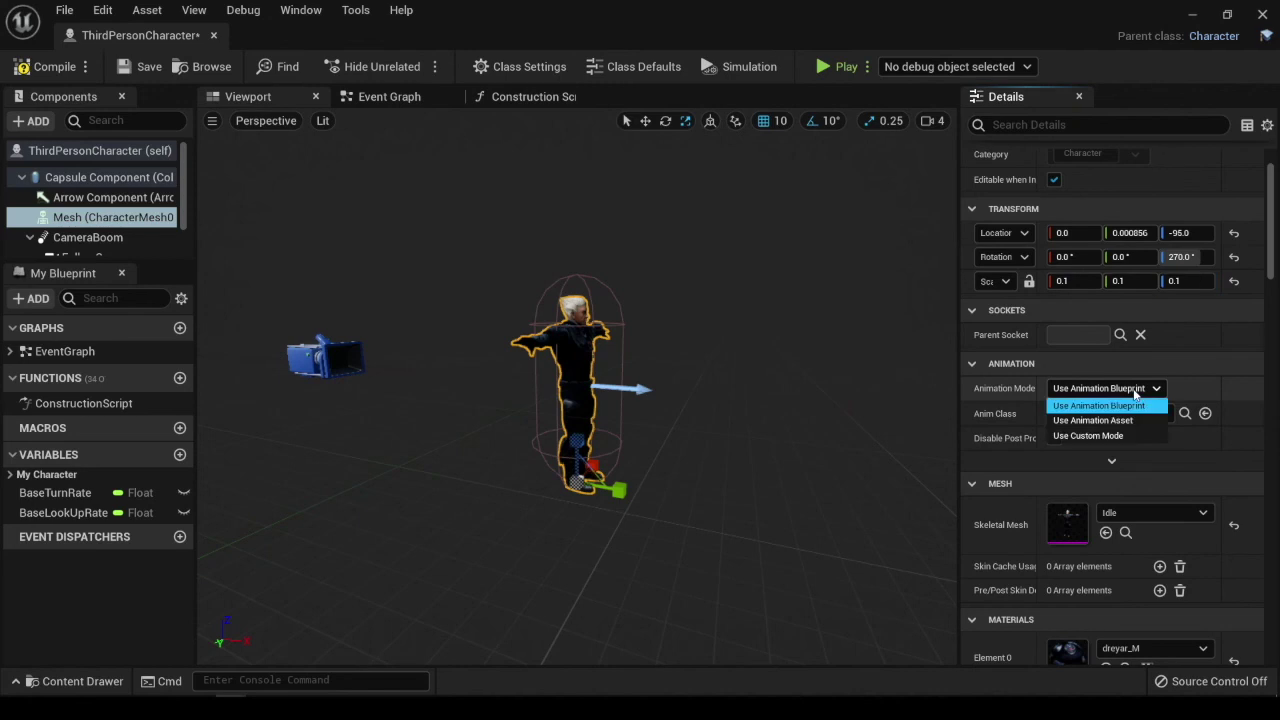
left_click(991, 460)
left_click(991, 460)
left_click(1131, 413)
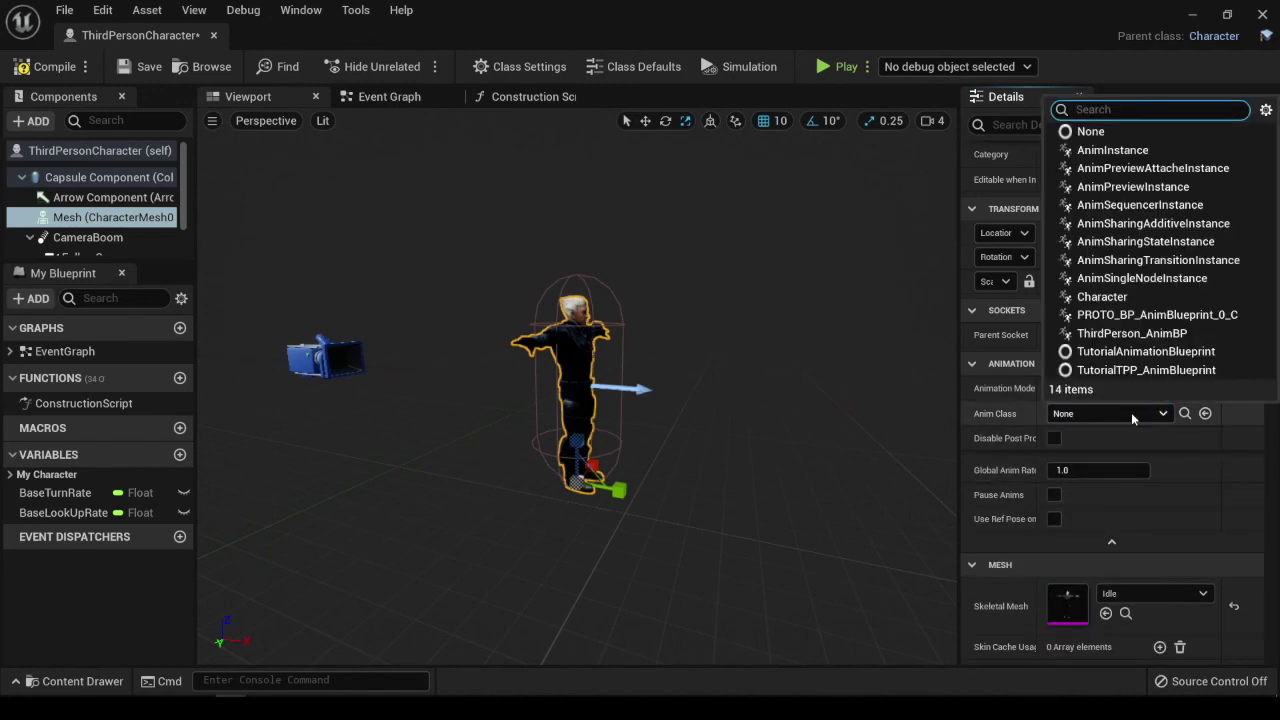
left_click(1005, 438)
left_click(1115, 413)
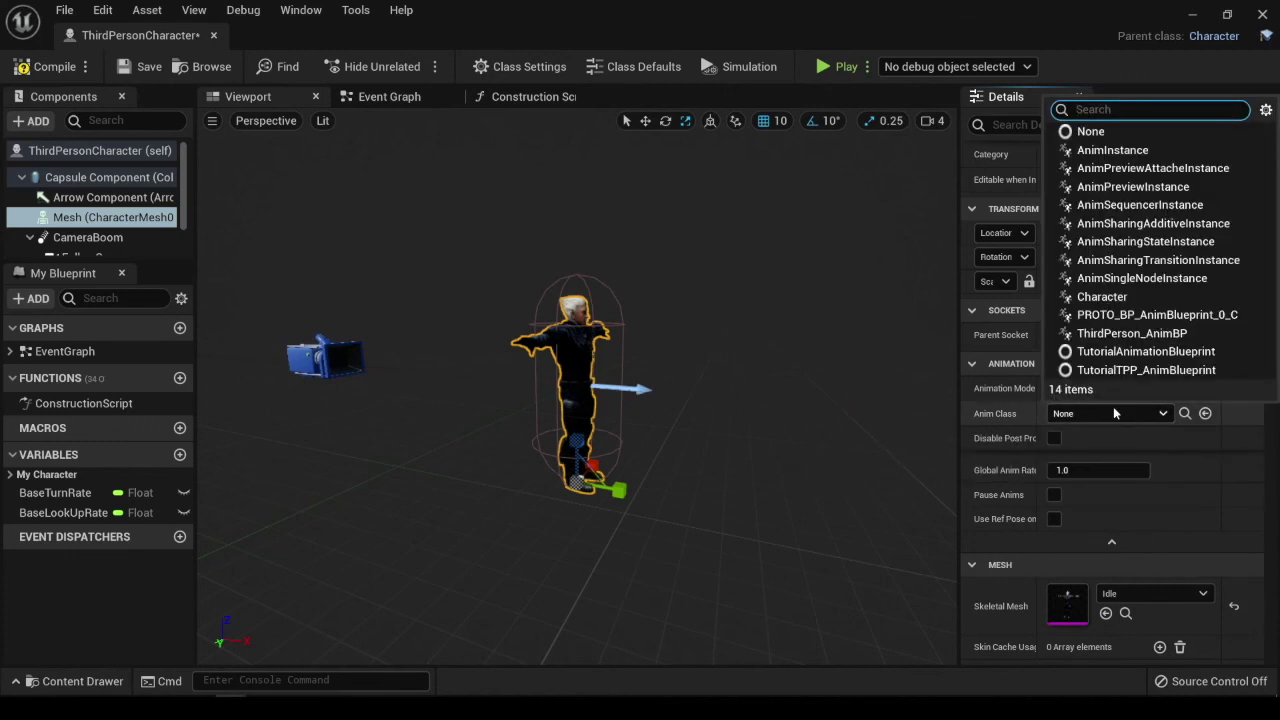
left_click(1101, 297)
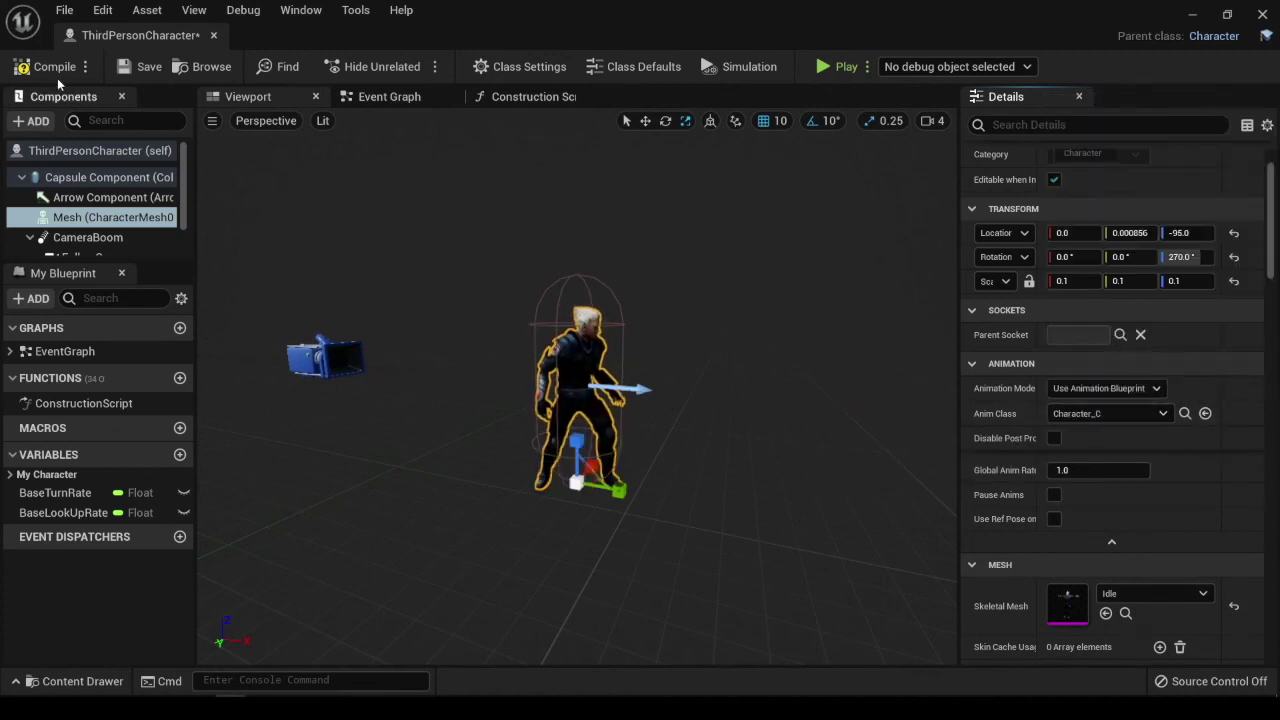
Compile, save and close the ThirdPersonCharacter blueprint.
left_click(48, 66)
left_click(140, 66)
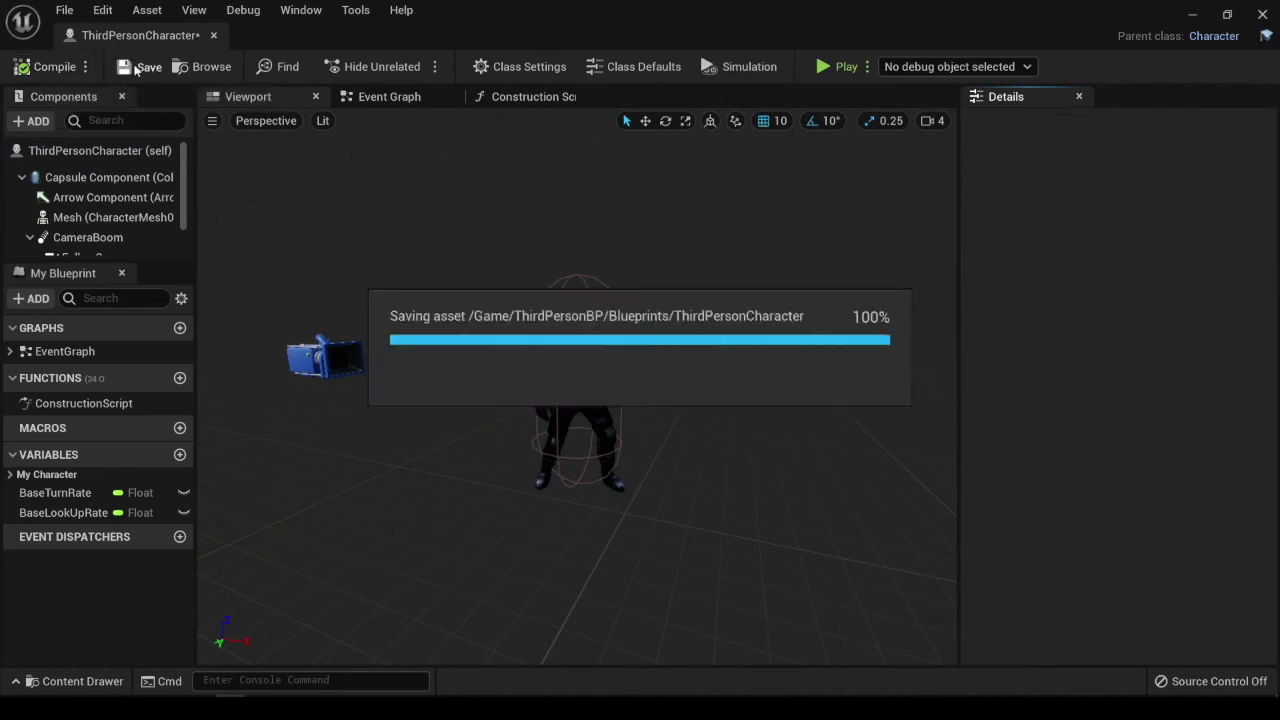
left_click(213, 35)
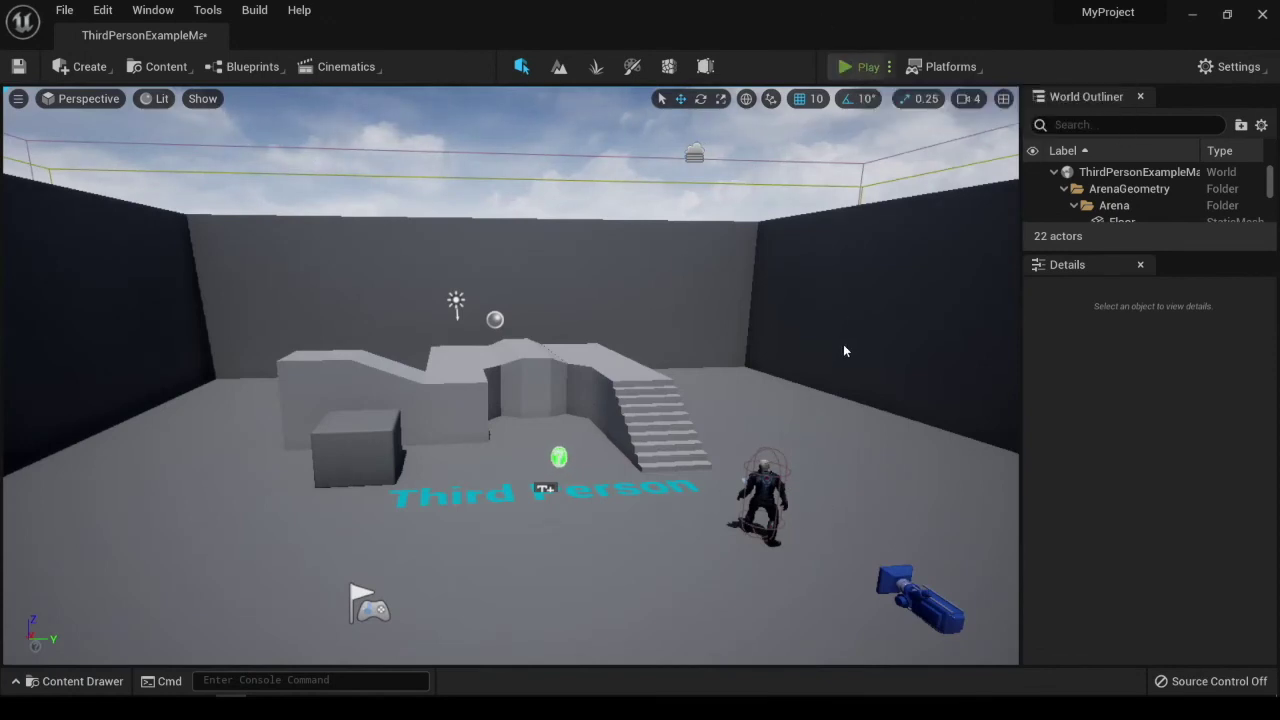
key("alt+p")
left_click(660, 484)
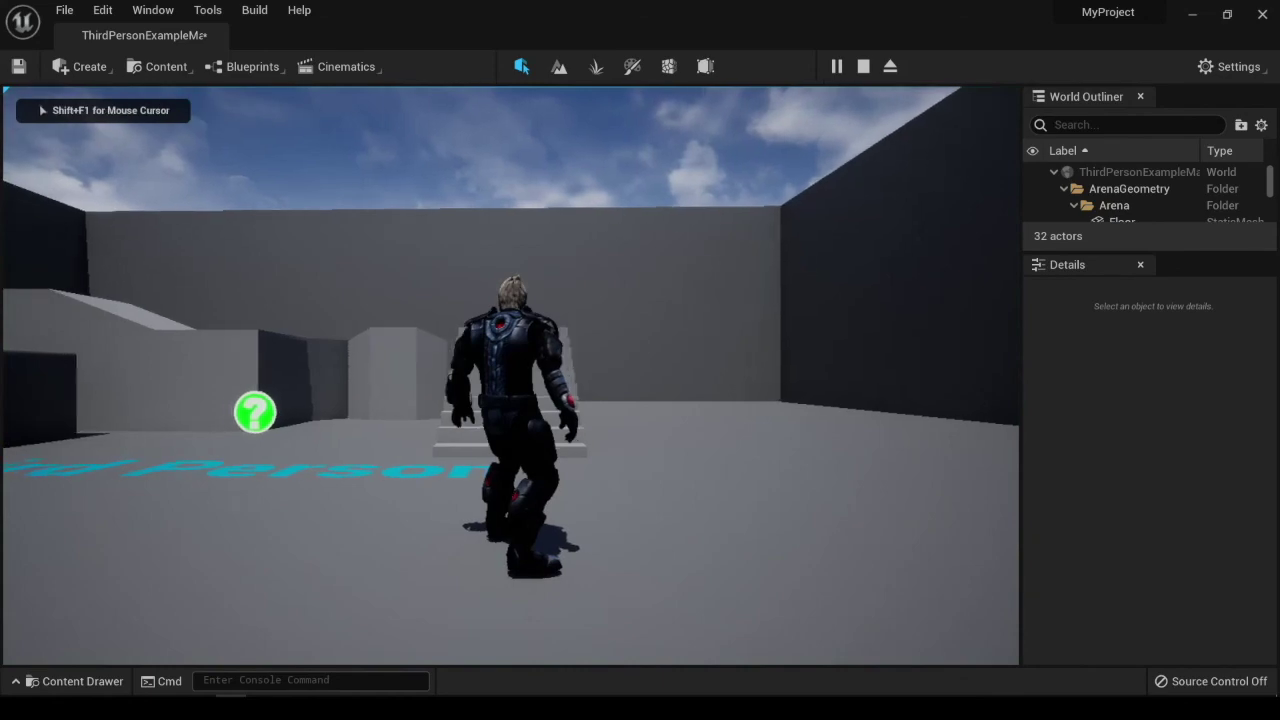
key("w")
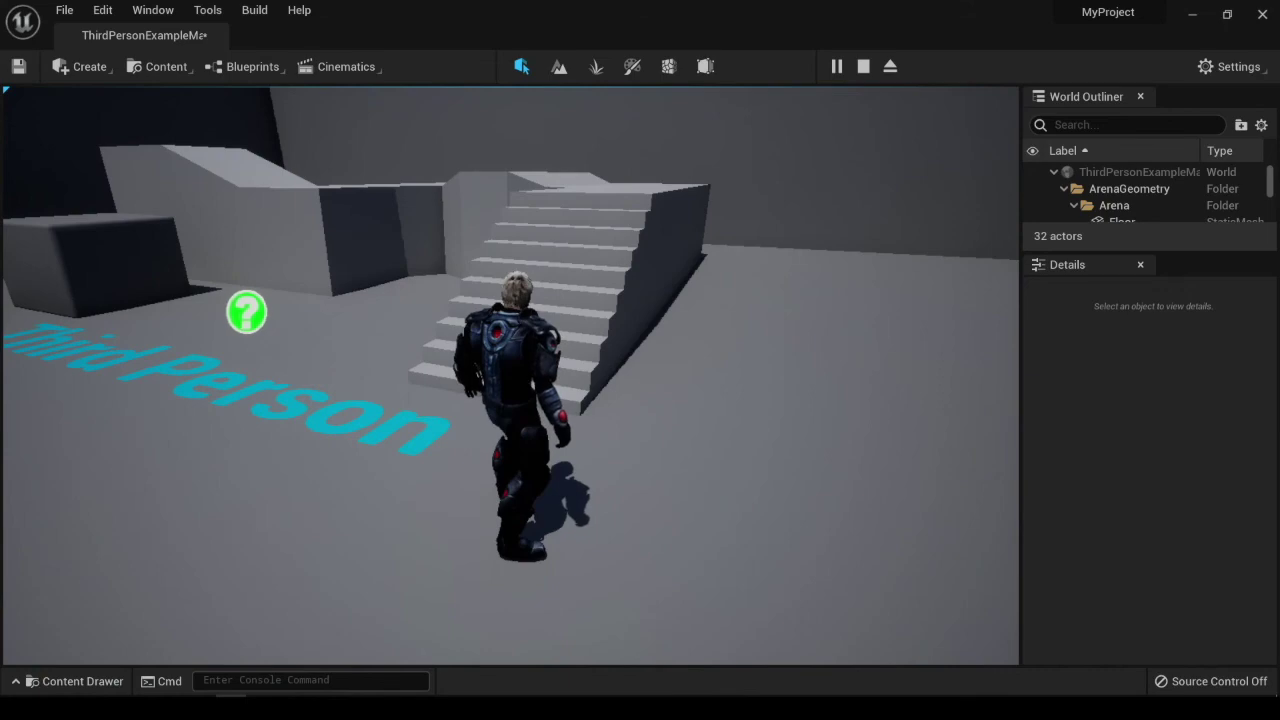
key("Escape")
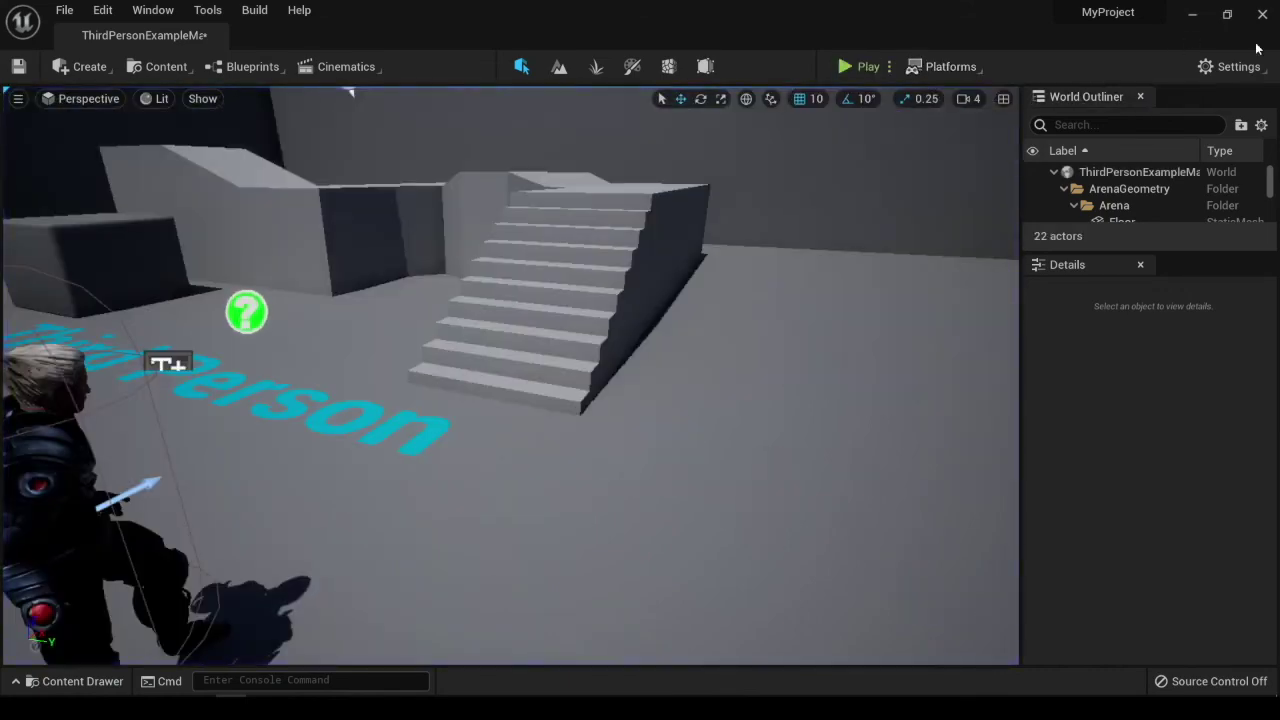